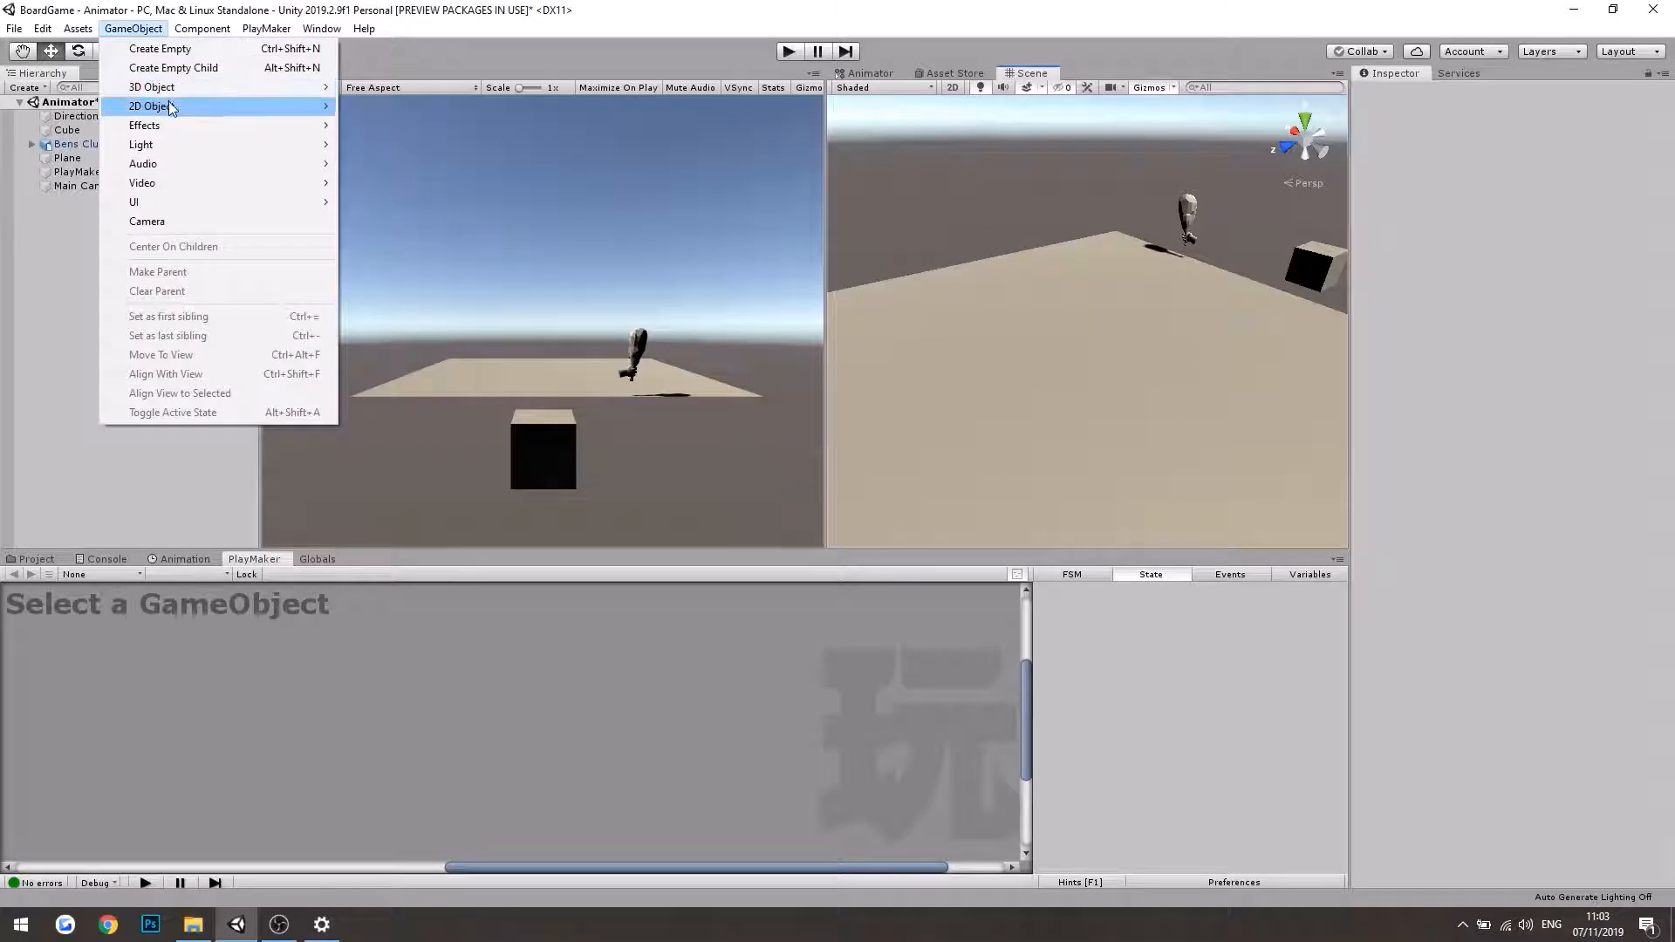
# Step: Add a 3D capsule to the scene on the plane
pyautogui.moveTo(157, 87)
pyautogui.click(382, 125)
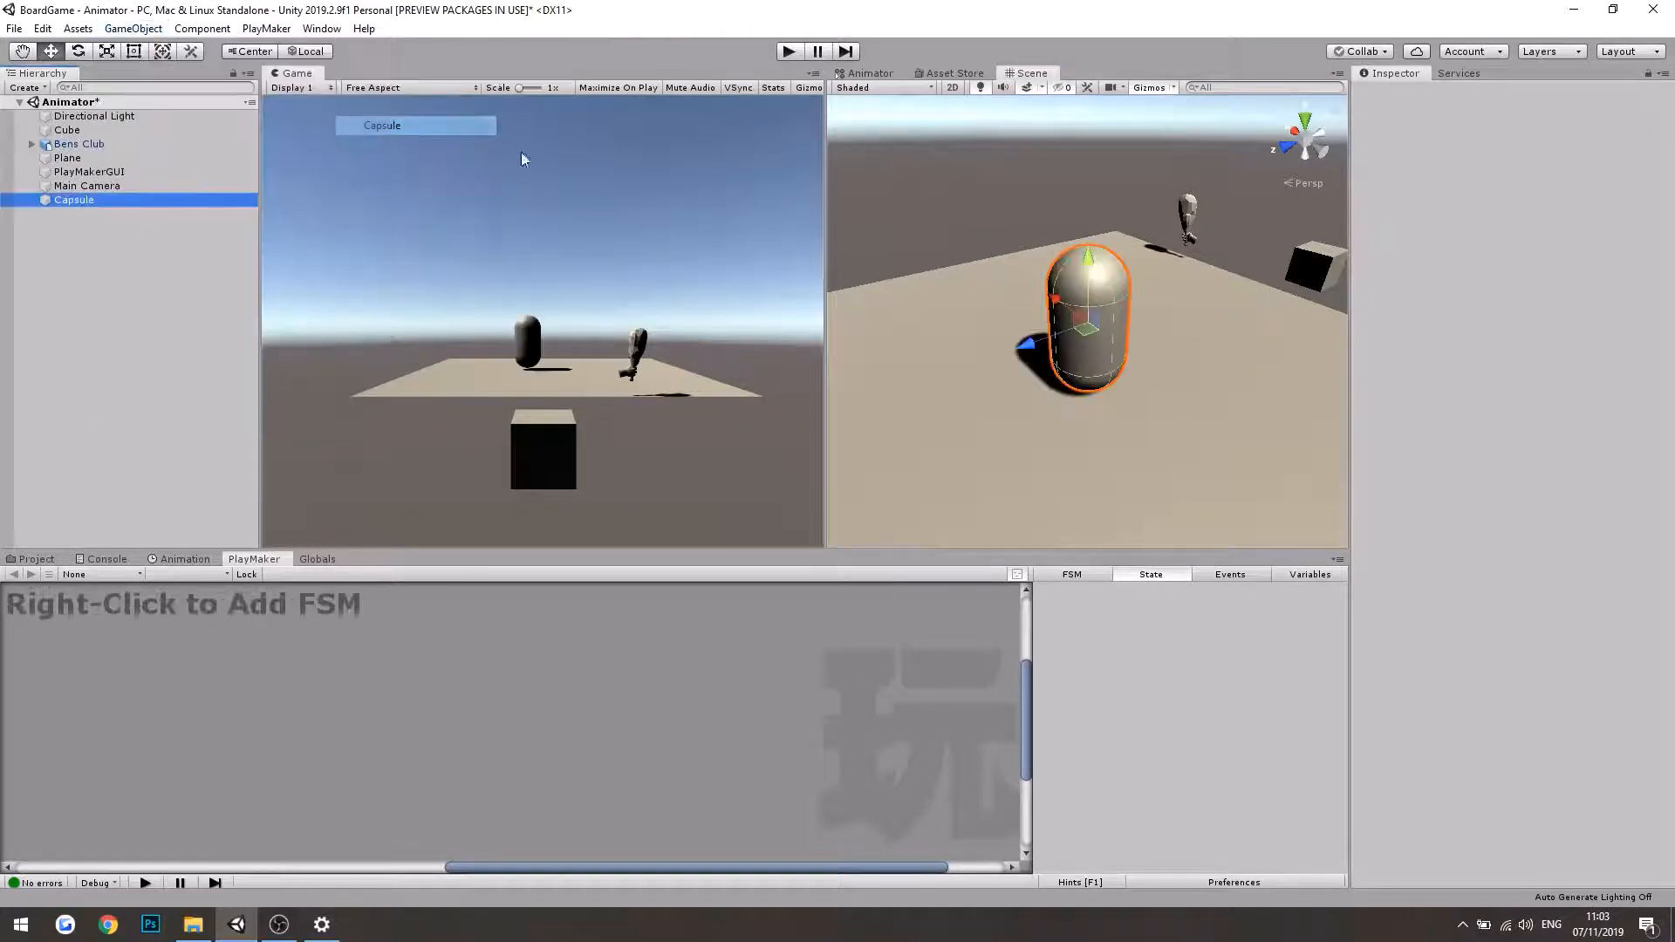
pyautogui.keyDown('alt'); pyautogui.moveTo(1086, 345); pyautogui.dragTo(1106, 368); pyautogui.keyUp('alt')
pyautogui.scroll(6, 1097, 361)
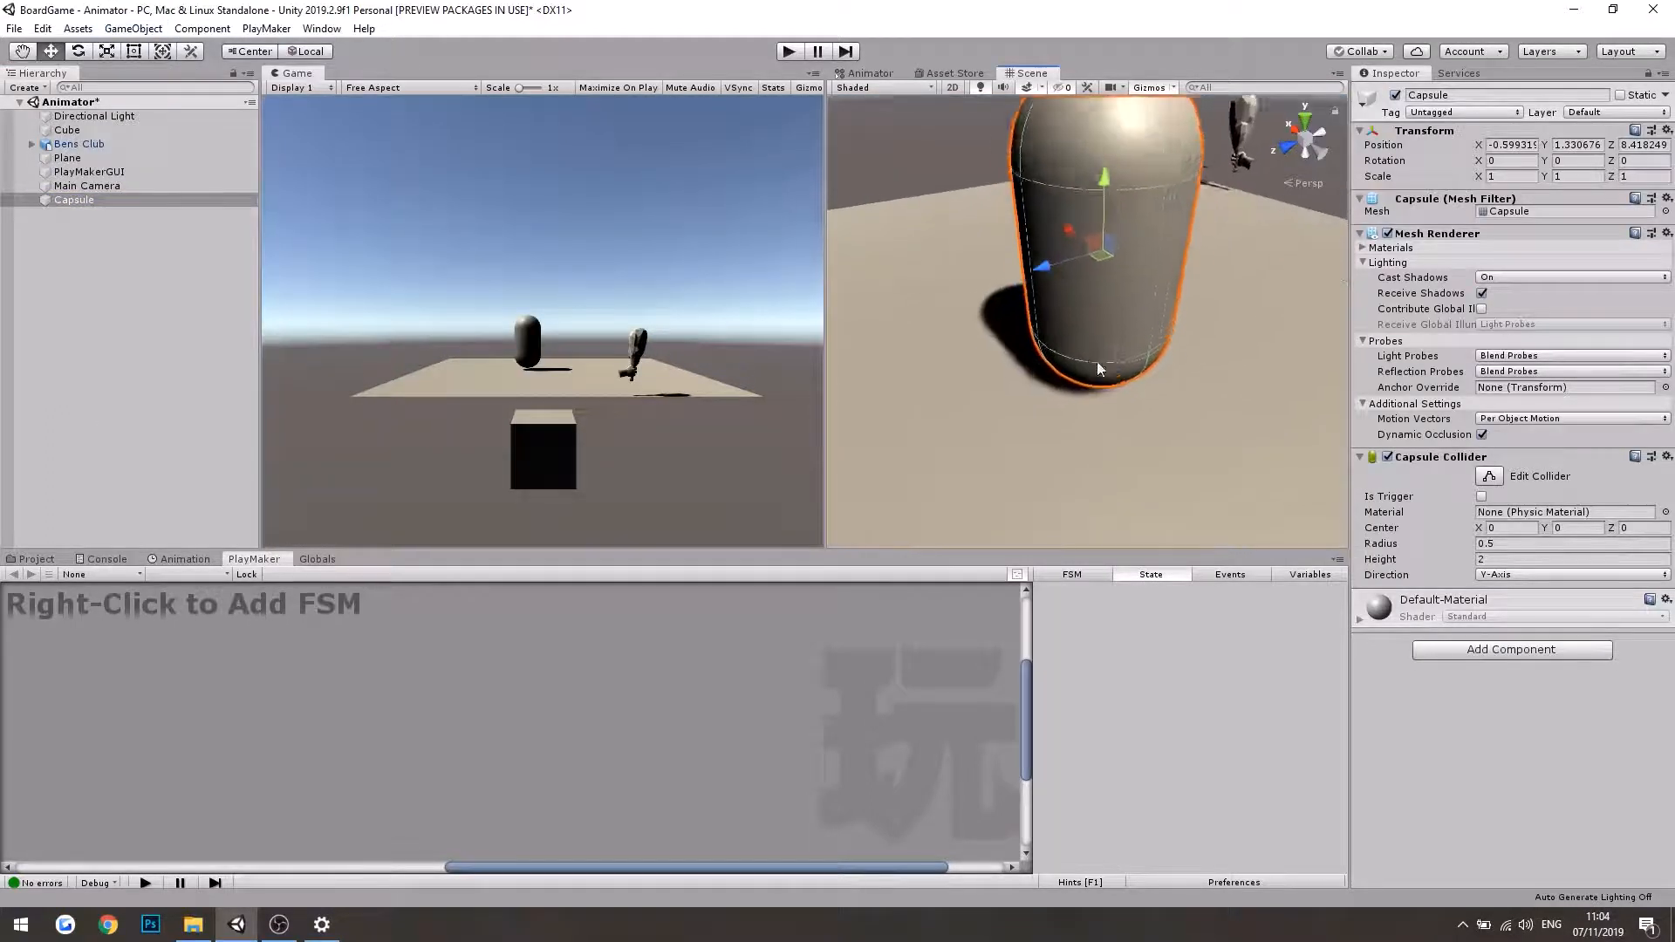
pyautogui.scroll(-5, 1058, 384)
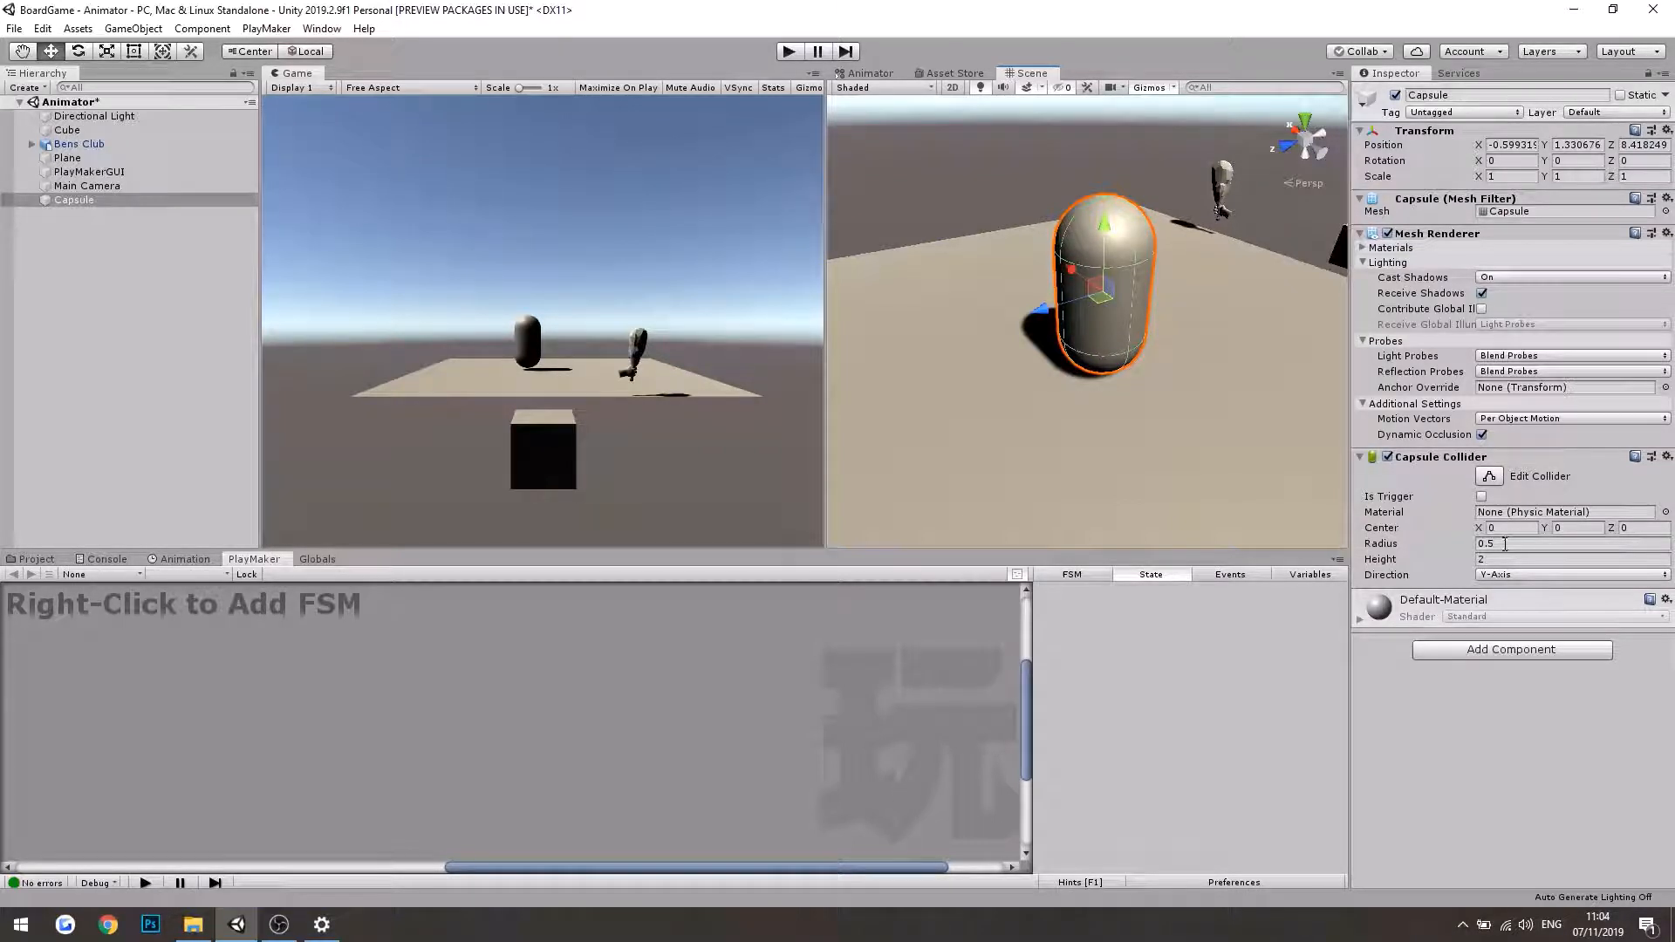
# Step: Add a 3D cube and place it on the plane beside the capsule at about X -1.809, Y 0.775, Z 7.932
pyautogui.click(145, 32)
pyautogui.moveTo(185, 86)
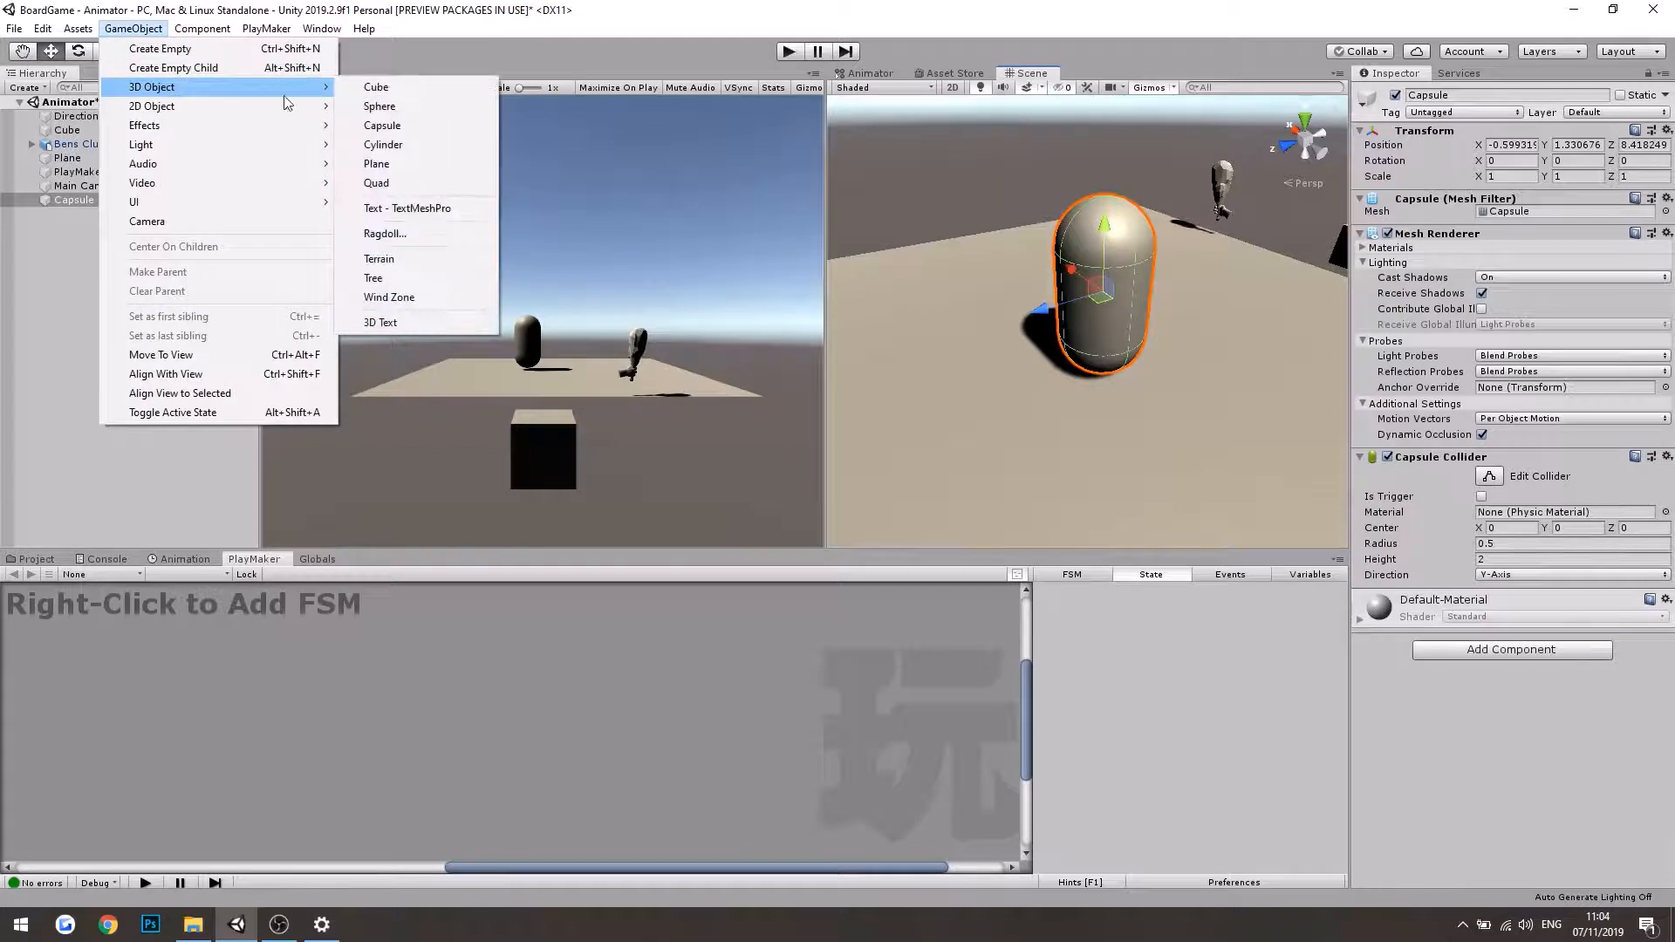
pyautogui.click(376, 87)
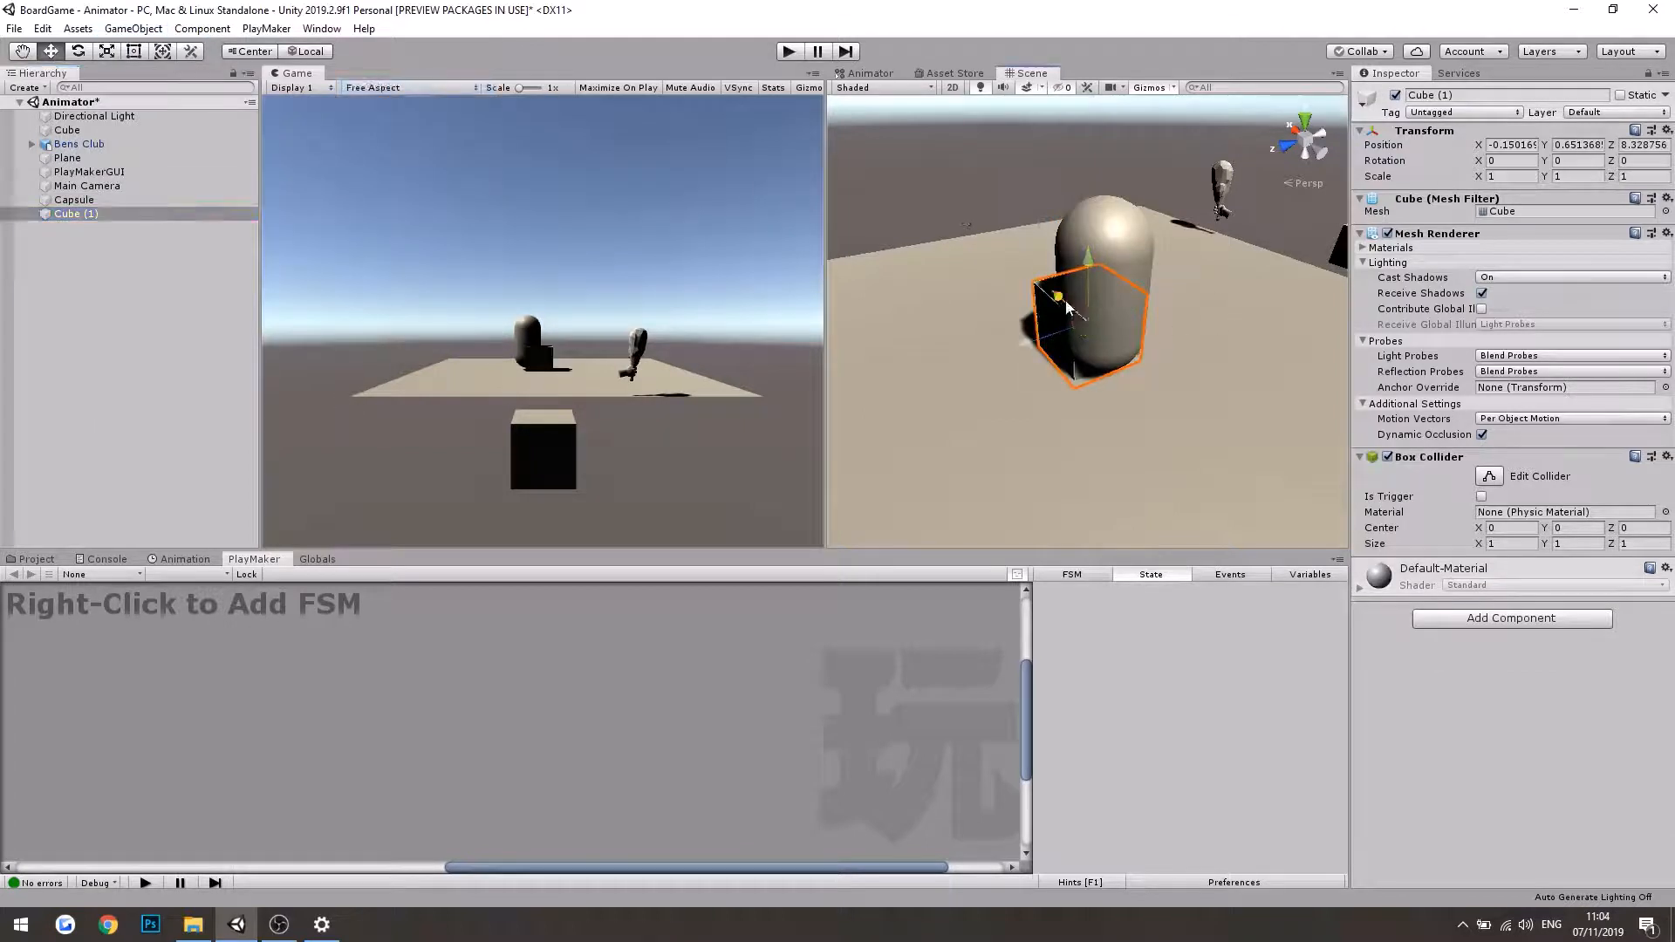
pyautogui.moveTo(1066, 307); pyautogui.dragTo(1216, 377)
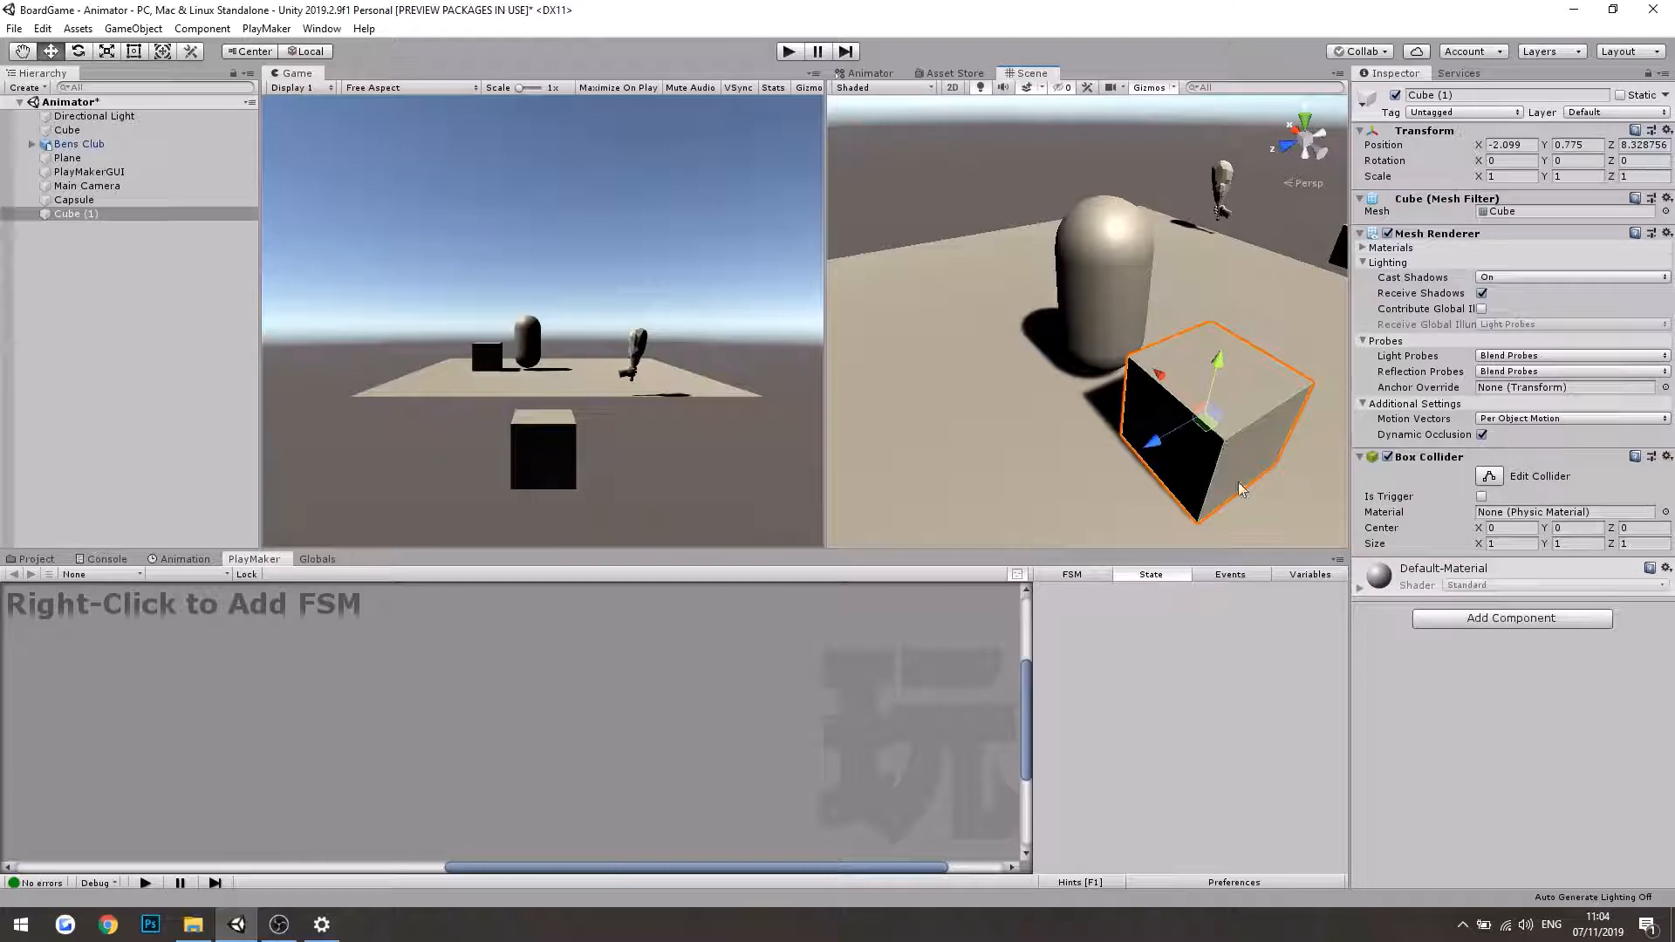
pyautogui.moveTo(1165, 443); pyautogui.dragTo(1172, 410)
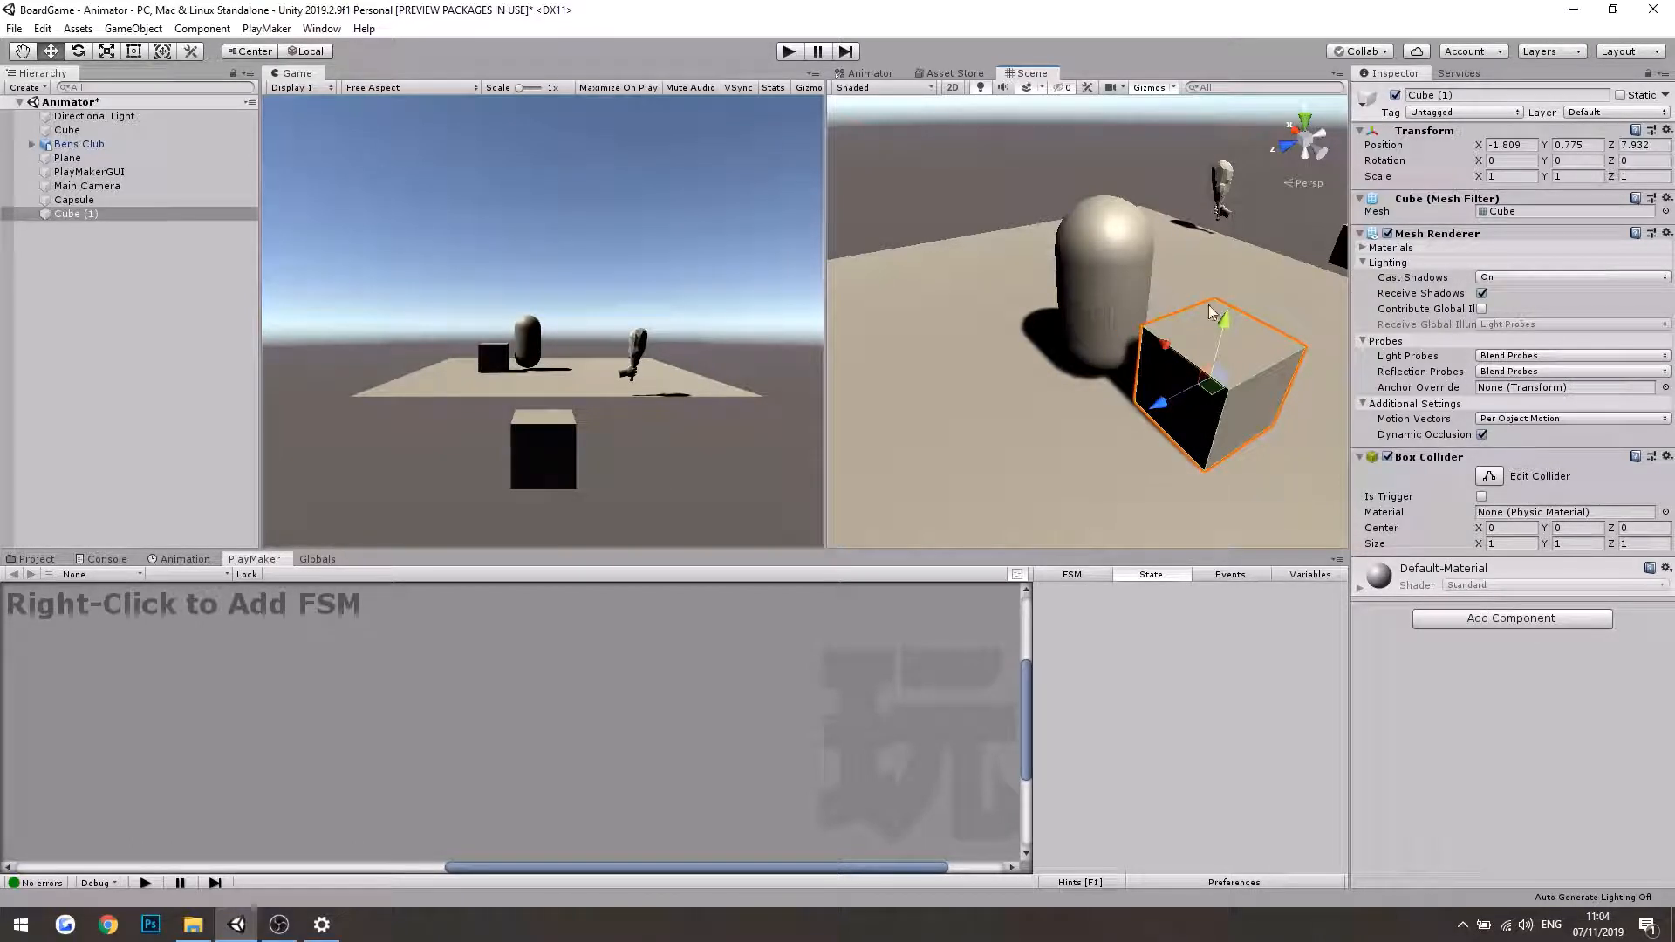
# Step: Set the capsule's collider height to 1.8 and check it by toggling the mesh renderer off and on
pyautogui.click(1082, 251)
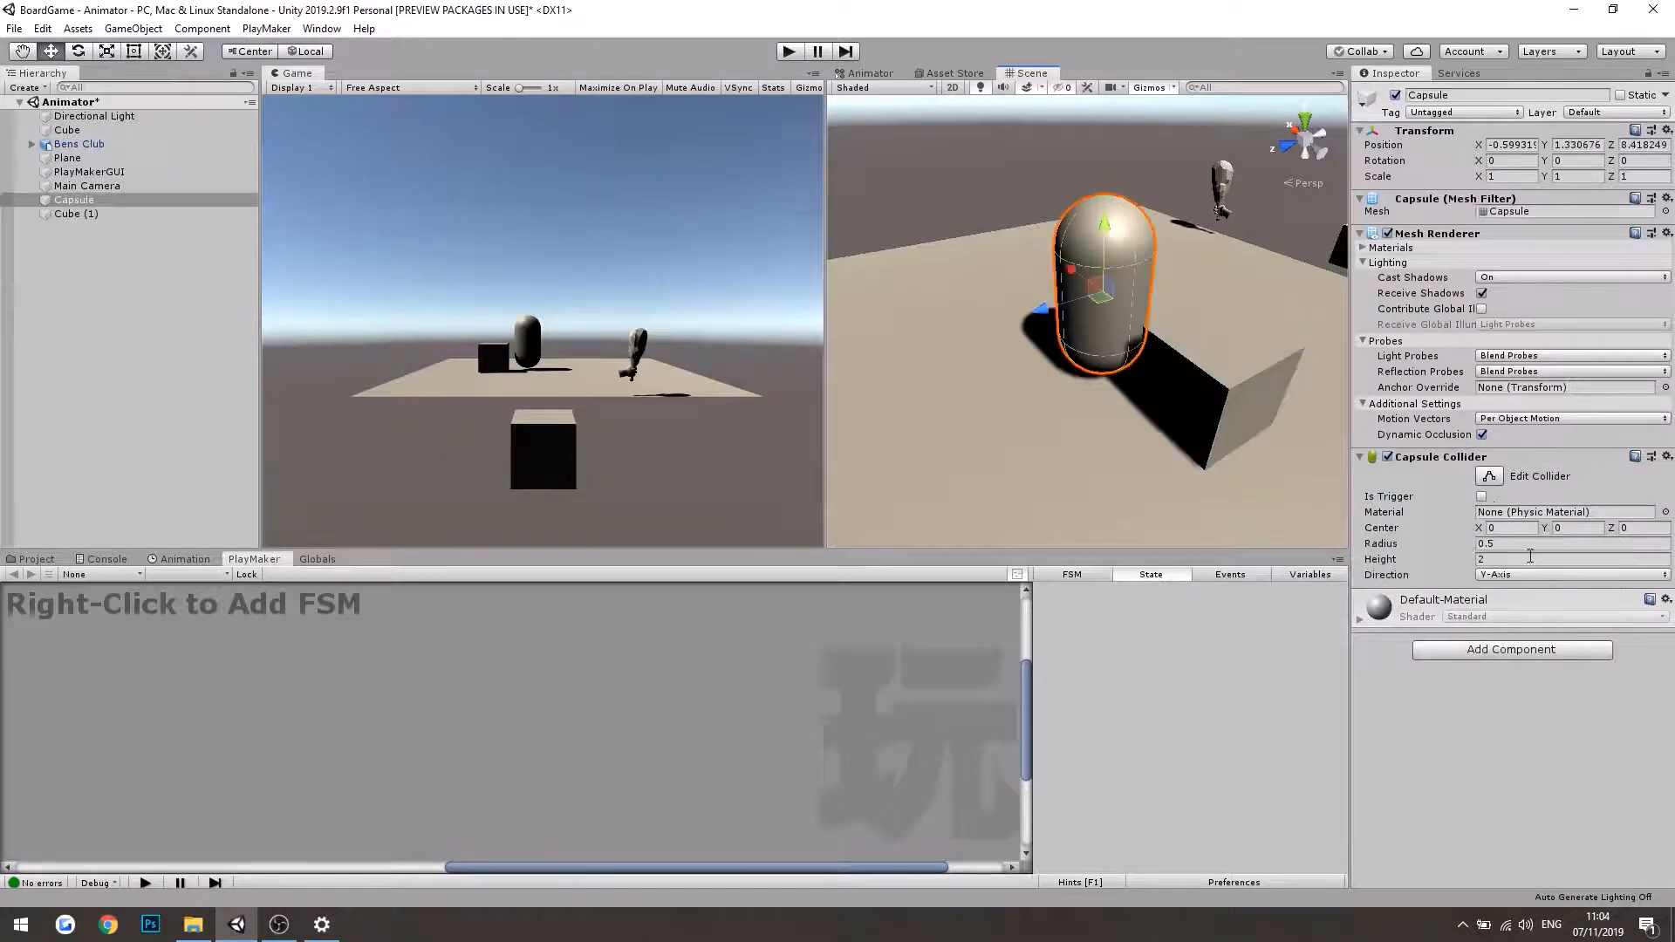
pyautogui.click(1466, 554)
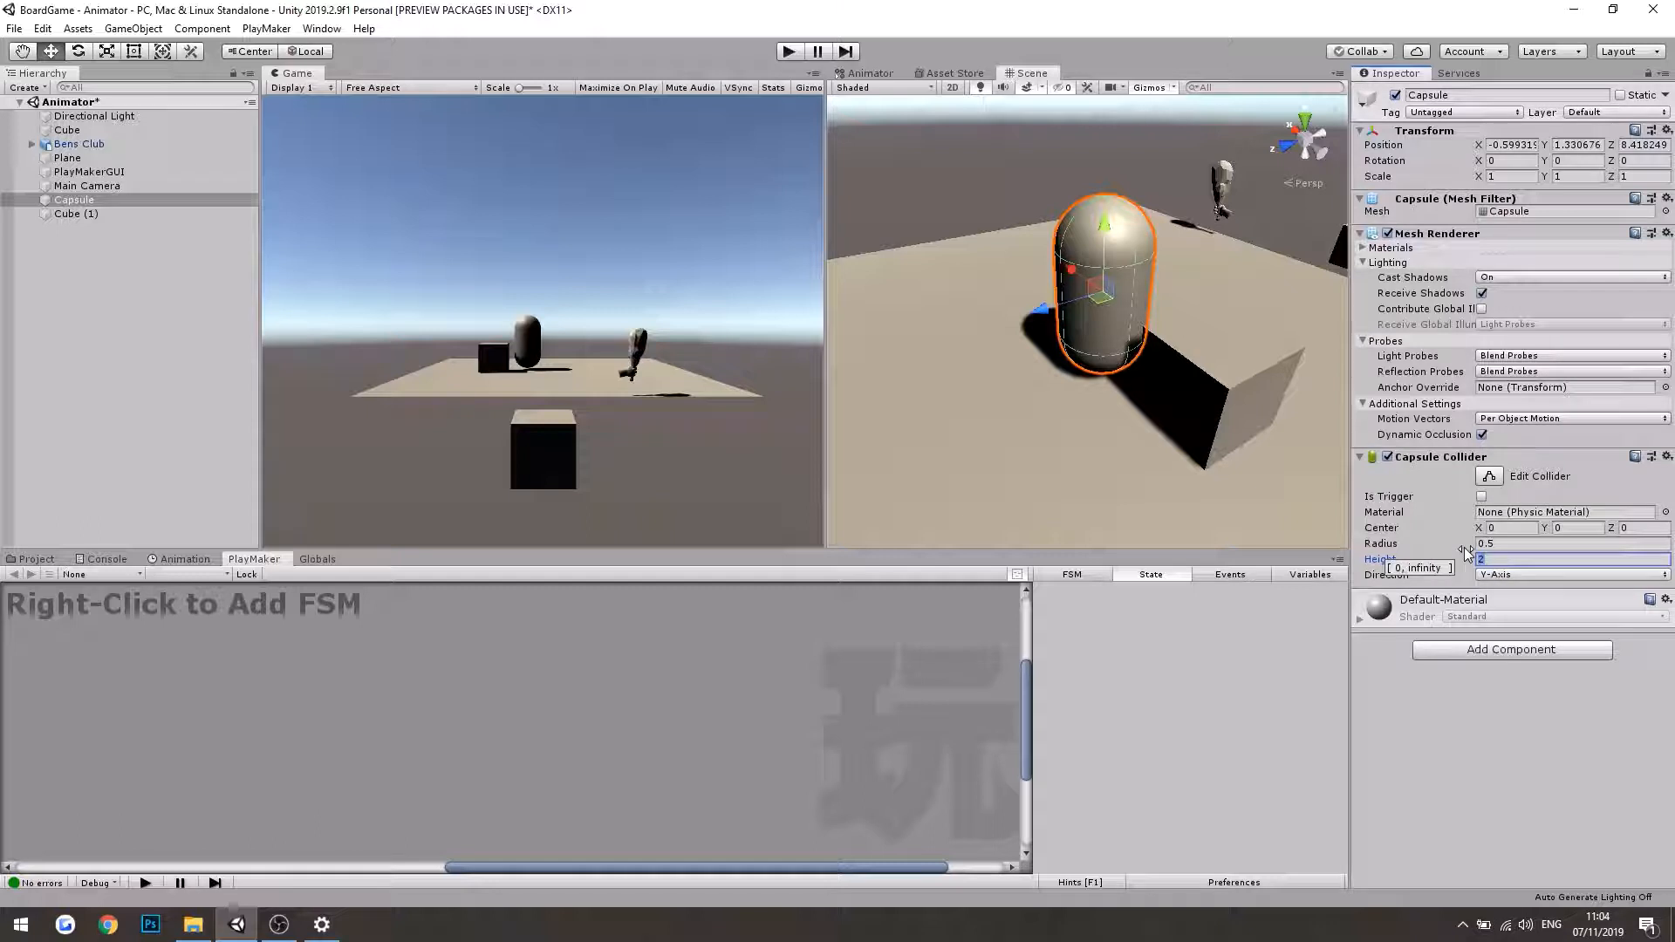
pyautogui.write('1.8')
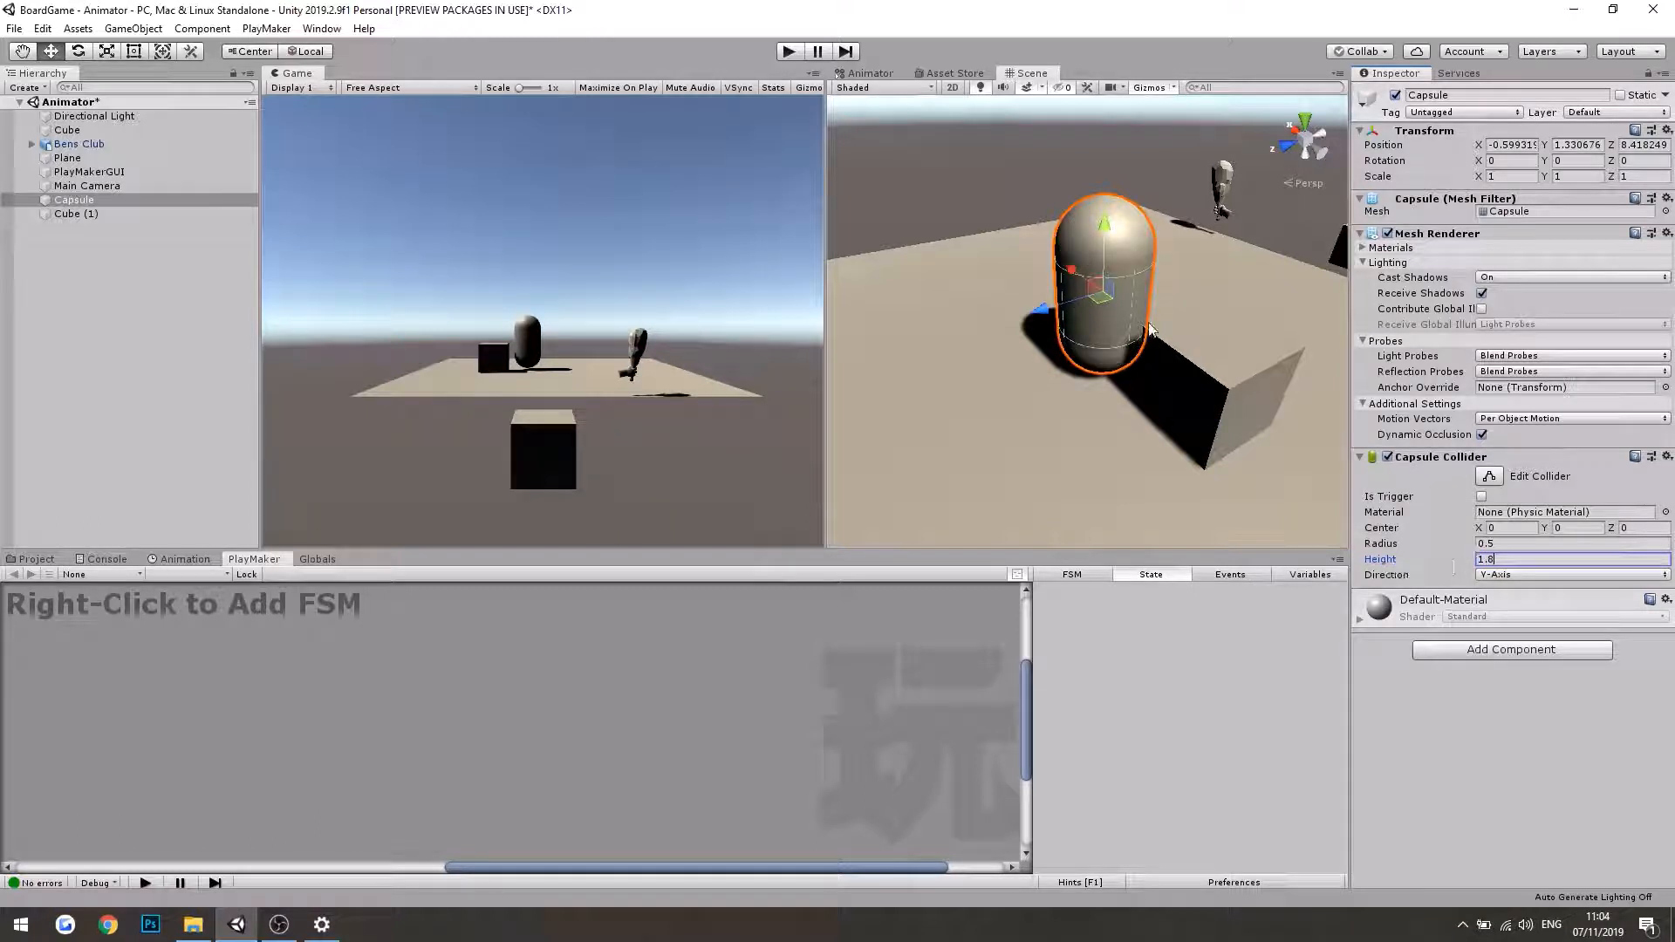
pyautogui.moveTo(1138, 292); pyautogui.dragTo(1178, 275, button='right')
pyautogui.press('s')
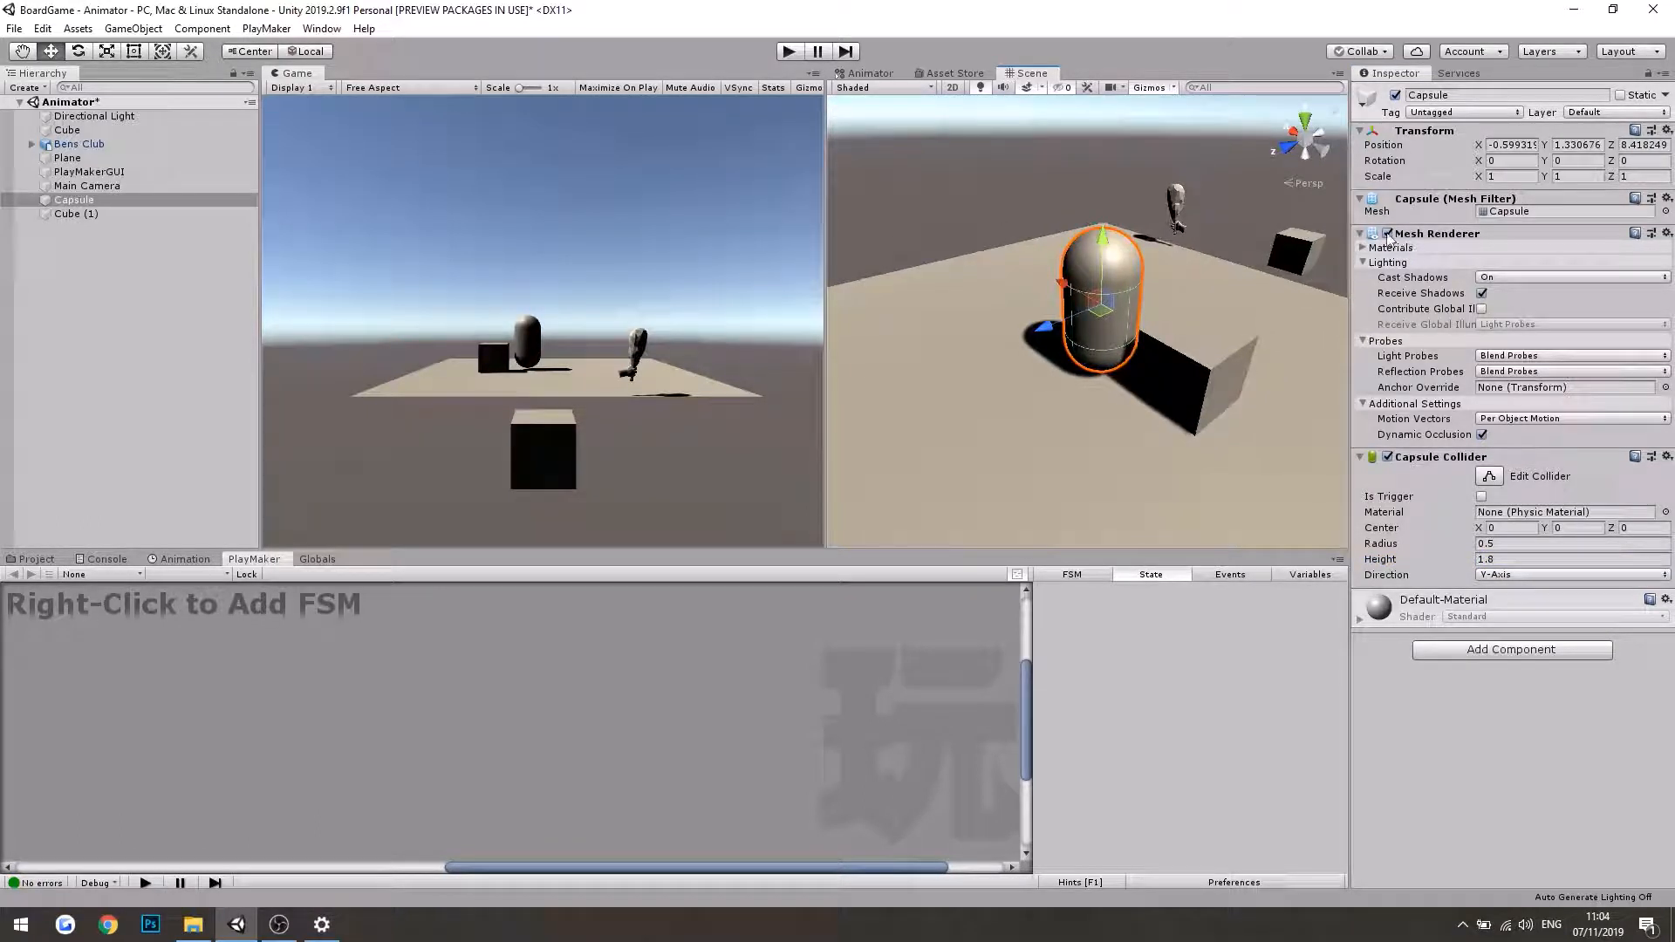
pyautogui.click(1387, 233)
pyautogui.click(1387, 233)
# Step: Delete the cube beside the capsule
pyautogui.click(1195, 357)
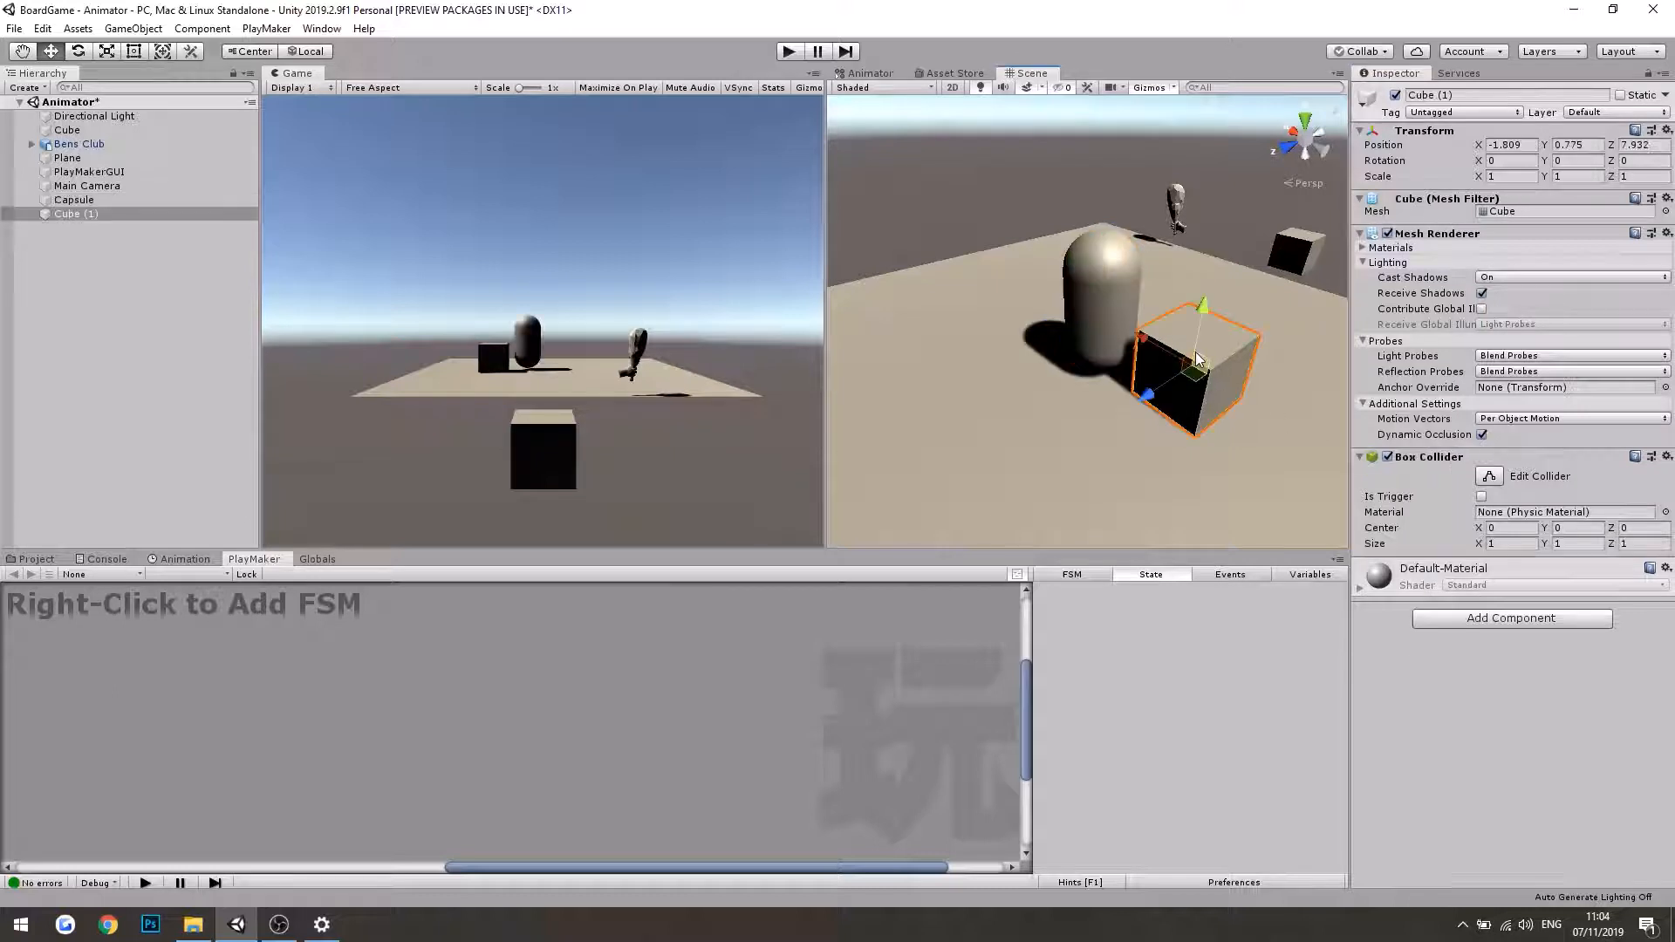
pyautogui.press('Delete')
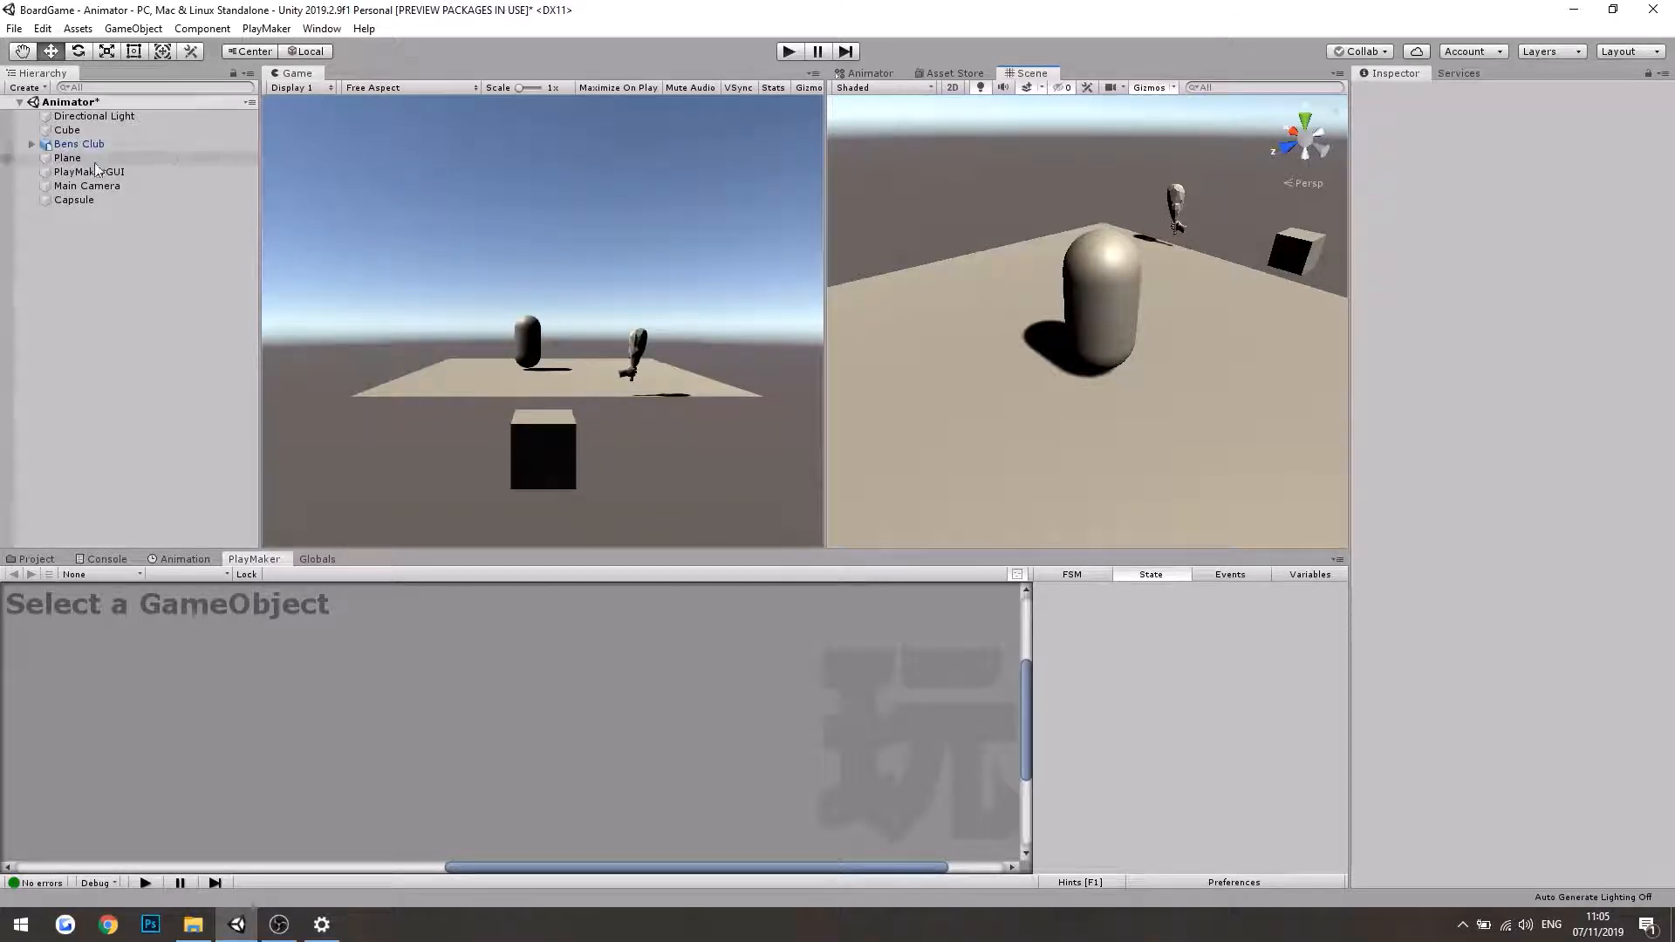
# Step: Make the main camera a child of the capsule and set its X, Y and Z position to 0
pyautogui.moveTo(114, 185)
pyautogui.mouseDown()
pyautogui.moveTo(131, 220)
pyautogui.moveTo(96, 214)
pyautogui.mouseUp()
pyautogui.click(1520, 146)
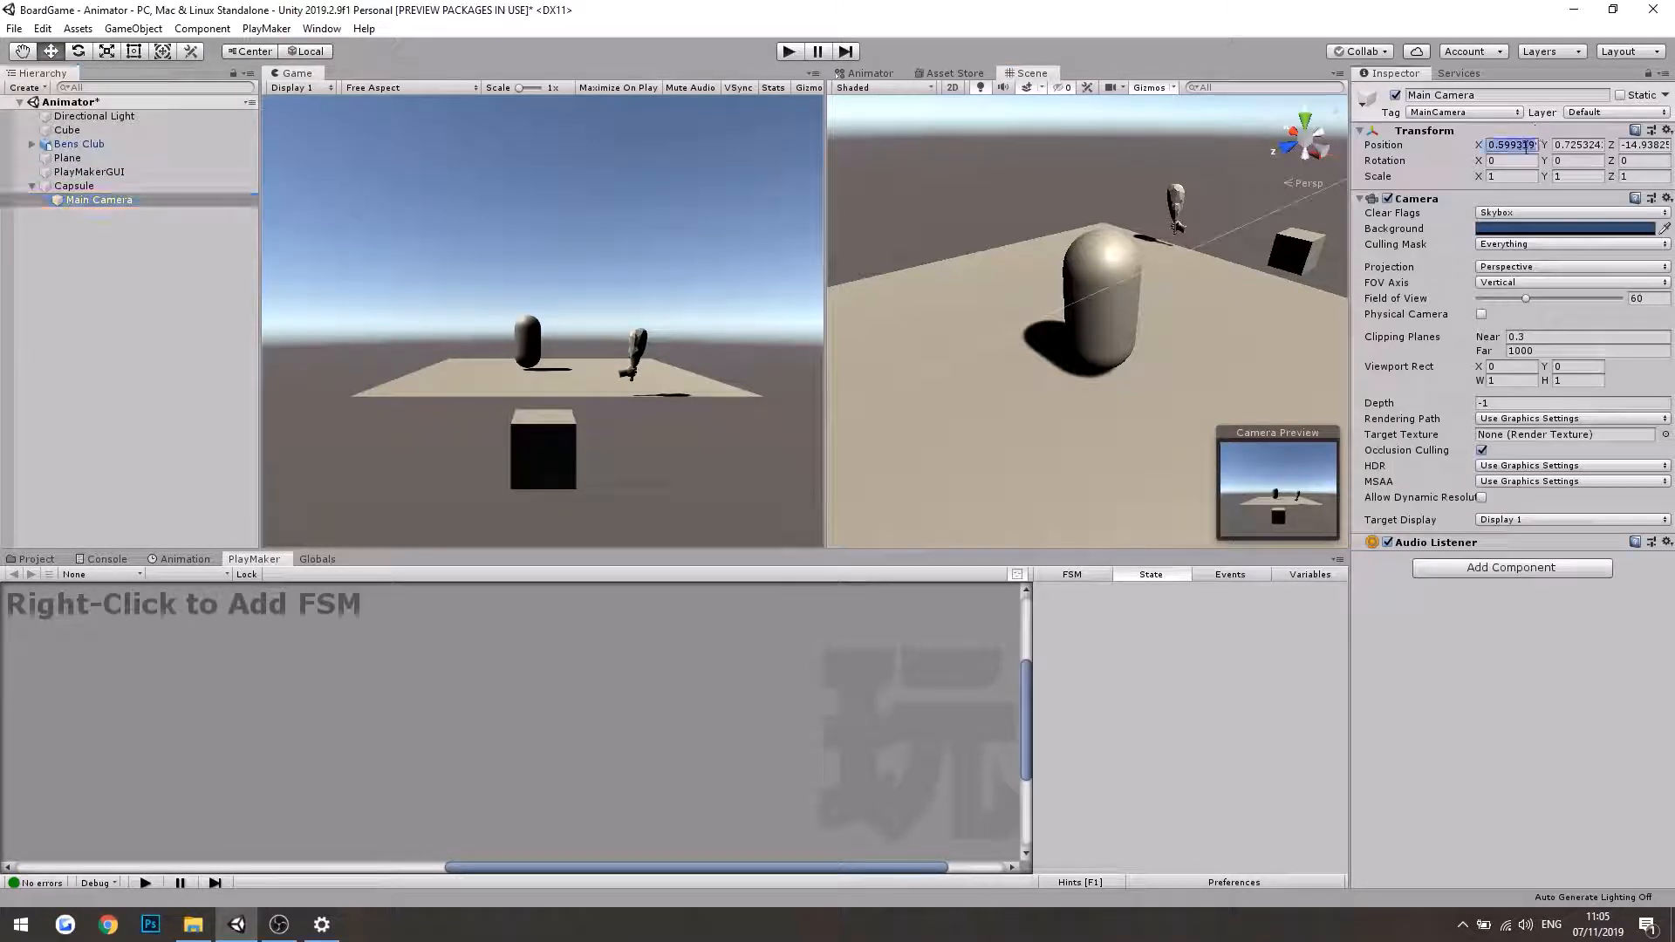
pyautogui.write('0')
pyautogui.click(1583, 146)
pyautogui.write('0')
pyautogui.click(1643, 146)
pyautogui.write('0')
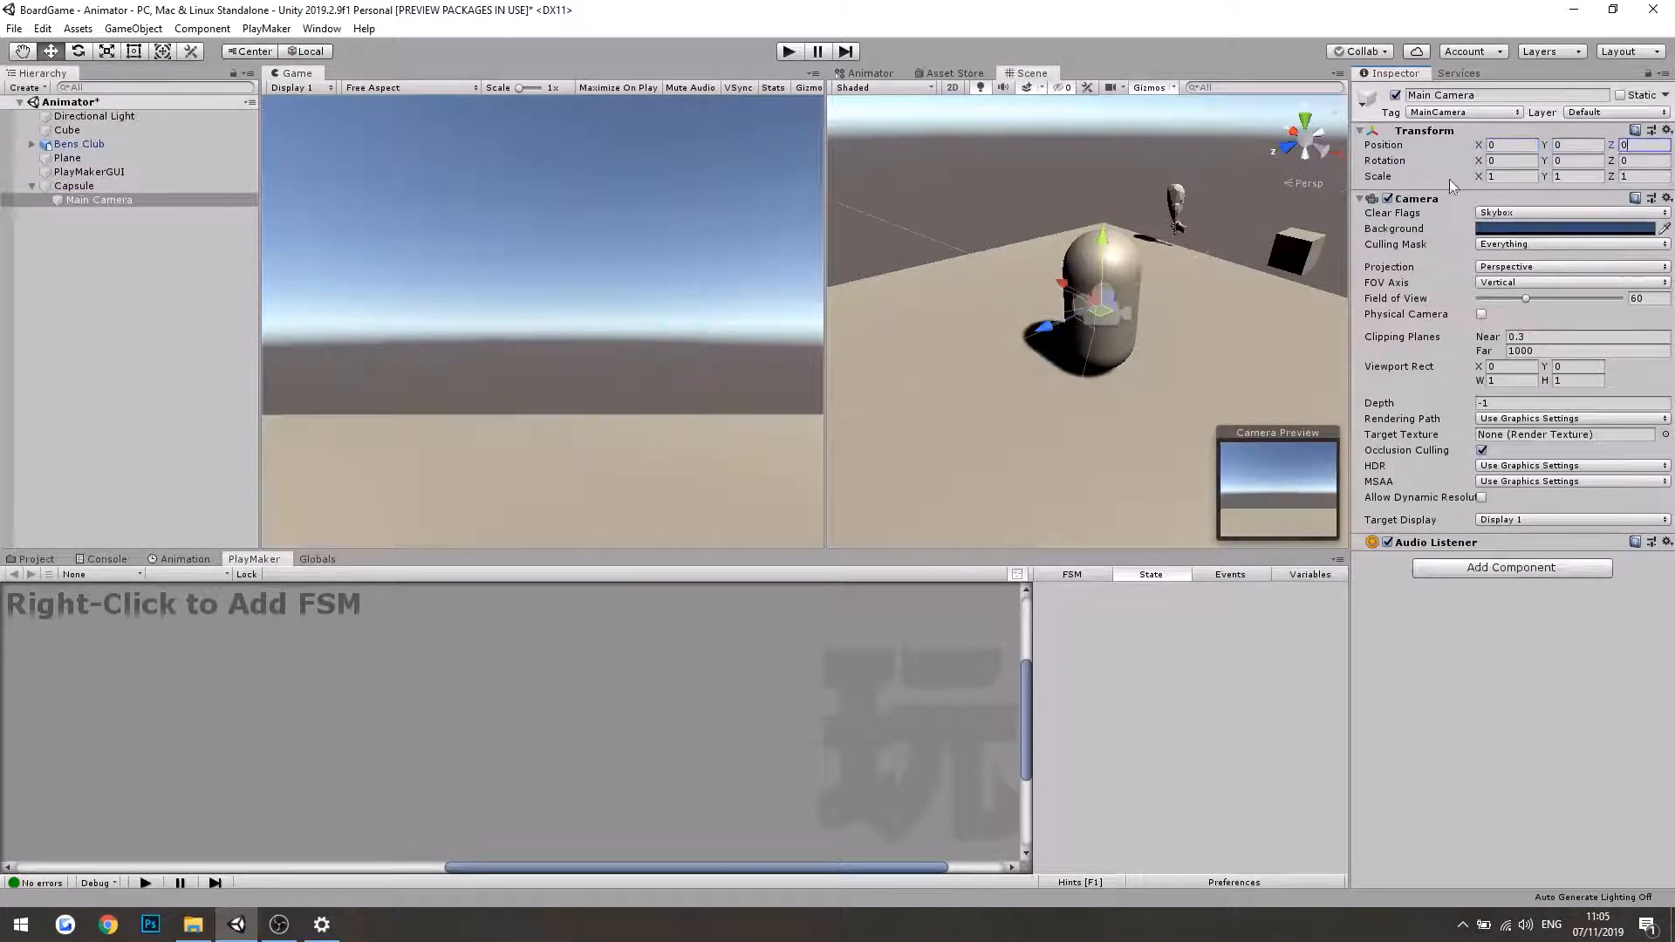
# Step: Move the main camera up and forward to the capsule's head, at about Y 0.602 and Z 0.189
pyautogui.moveTo(1173, 319); pyautogui.dragTo(1138, 305, button='right')
pyautogui.press('w')
pyautogui.moveTo(1129, 277); pyautogui.dragTo(1063, 247)
pyautogui.click(1144, 321)
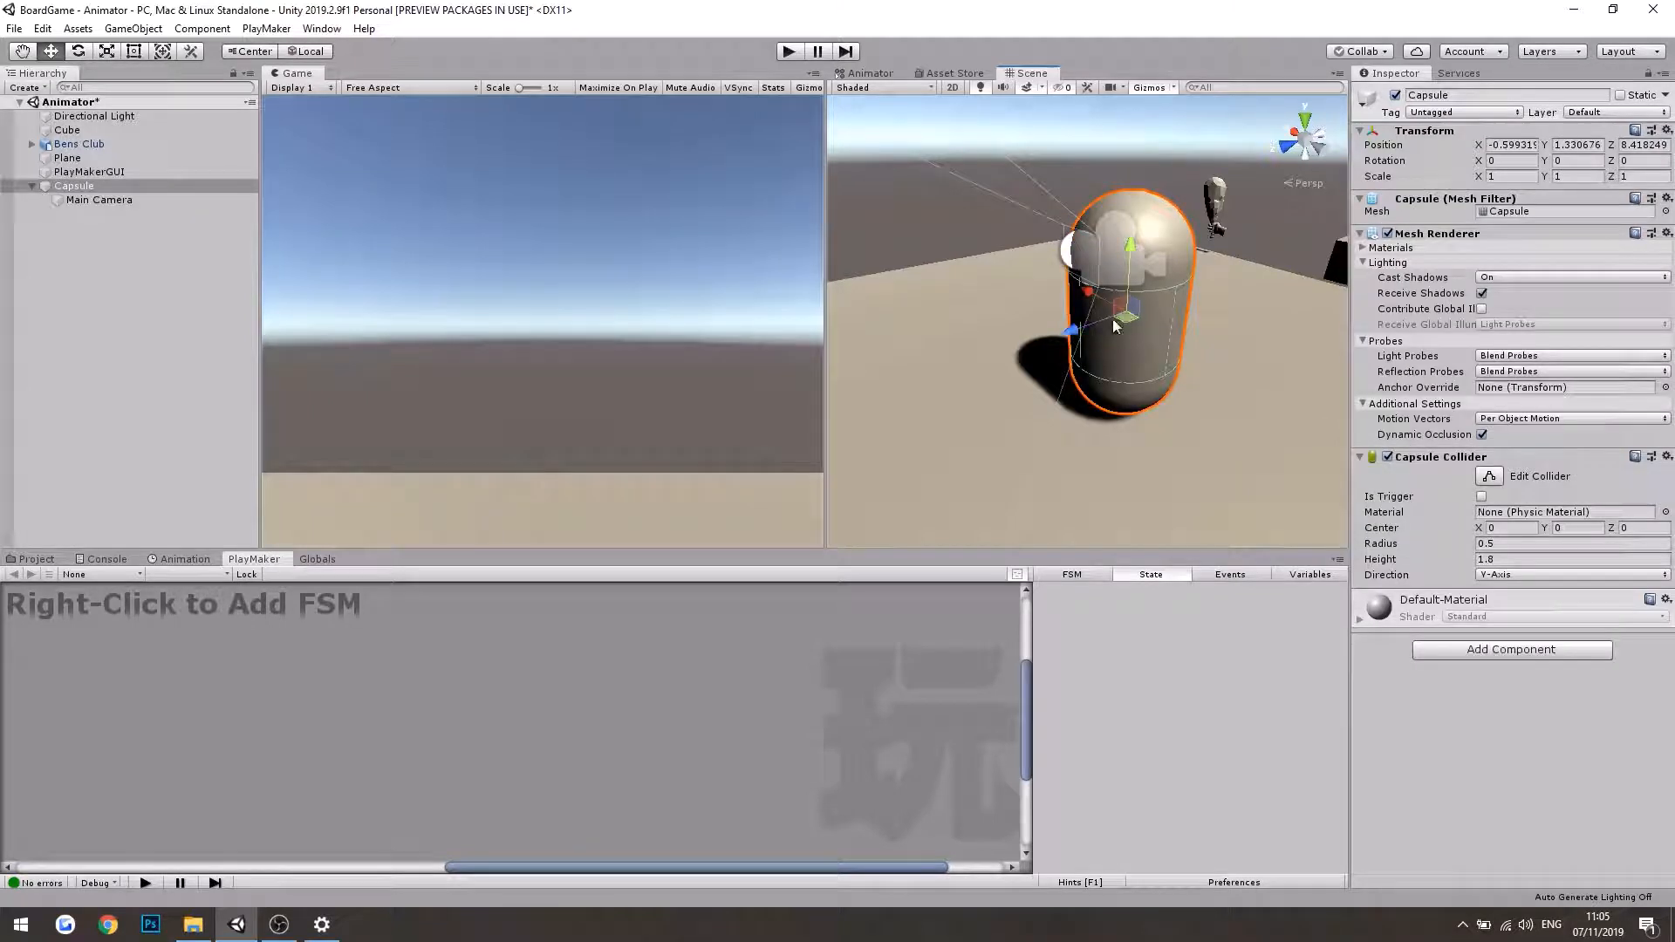
pyautogui.moveTo(1123, 322); pyautogui.dragTo(1001, 319, button='right')
pyautogui.press('d')
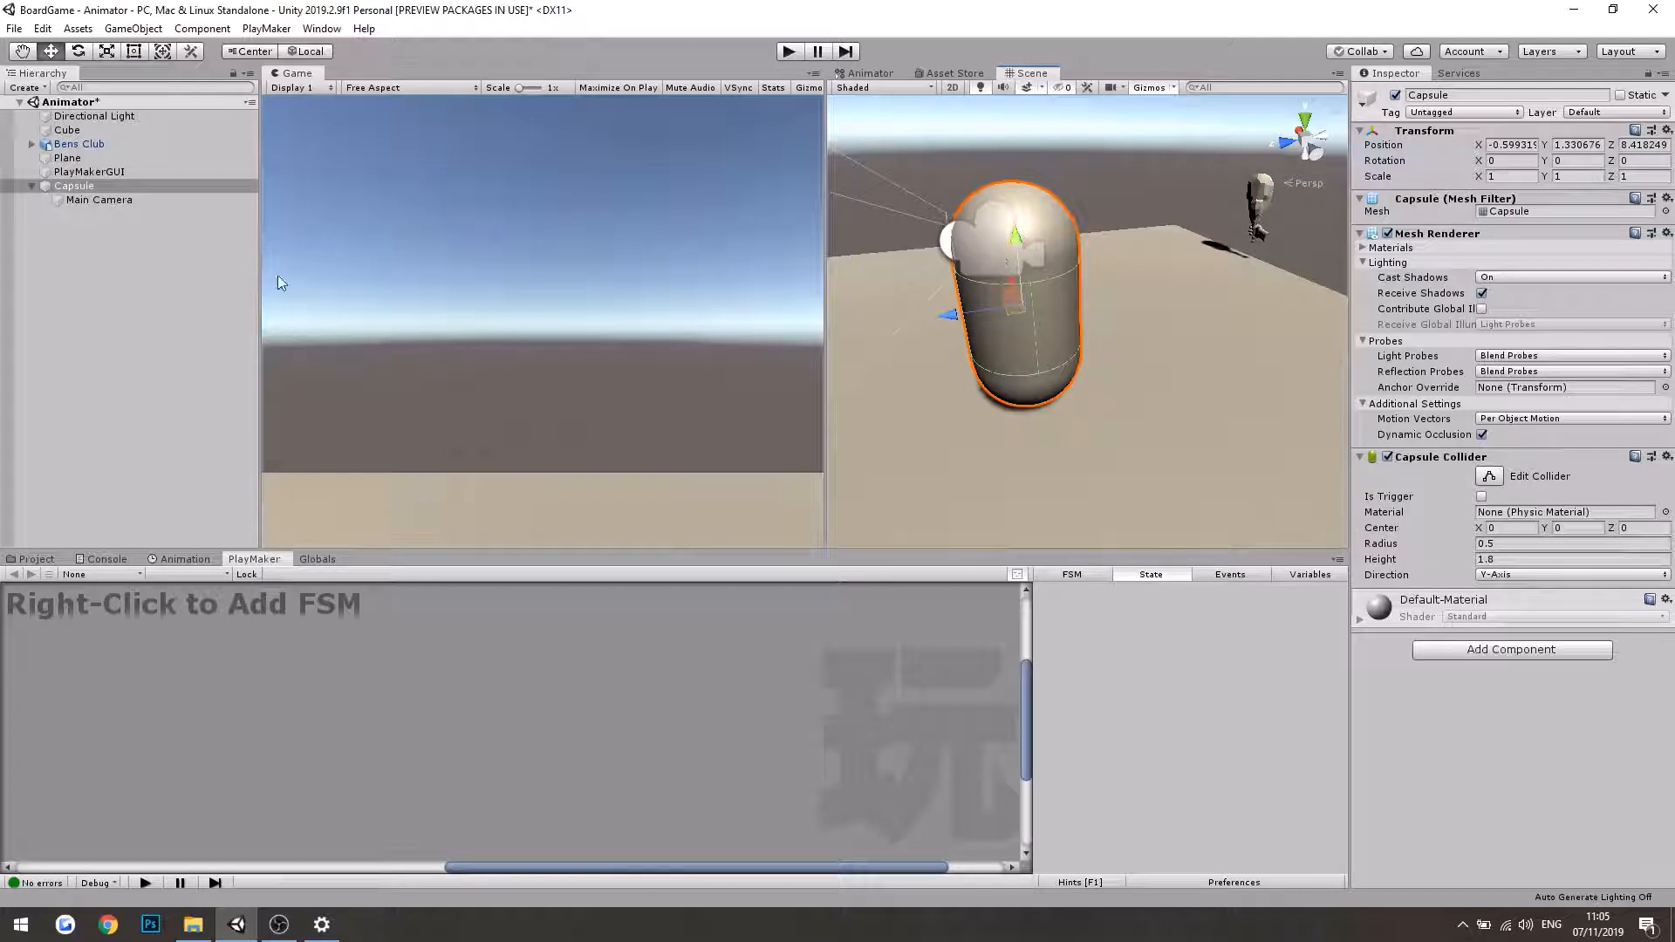
# Step: Try turning the main camera about its Y axis, and reset its Y rotation to 0
pyautogui.click(131, 200)
pyautogui.press('e')
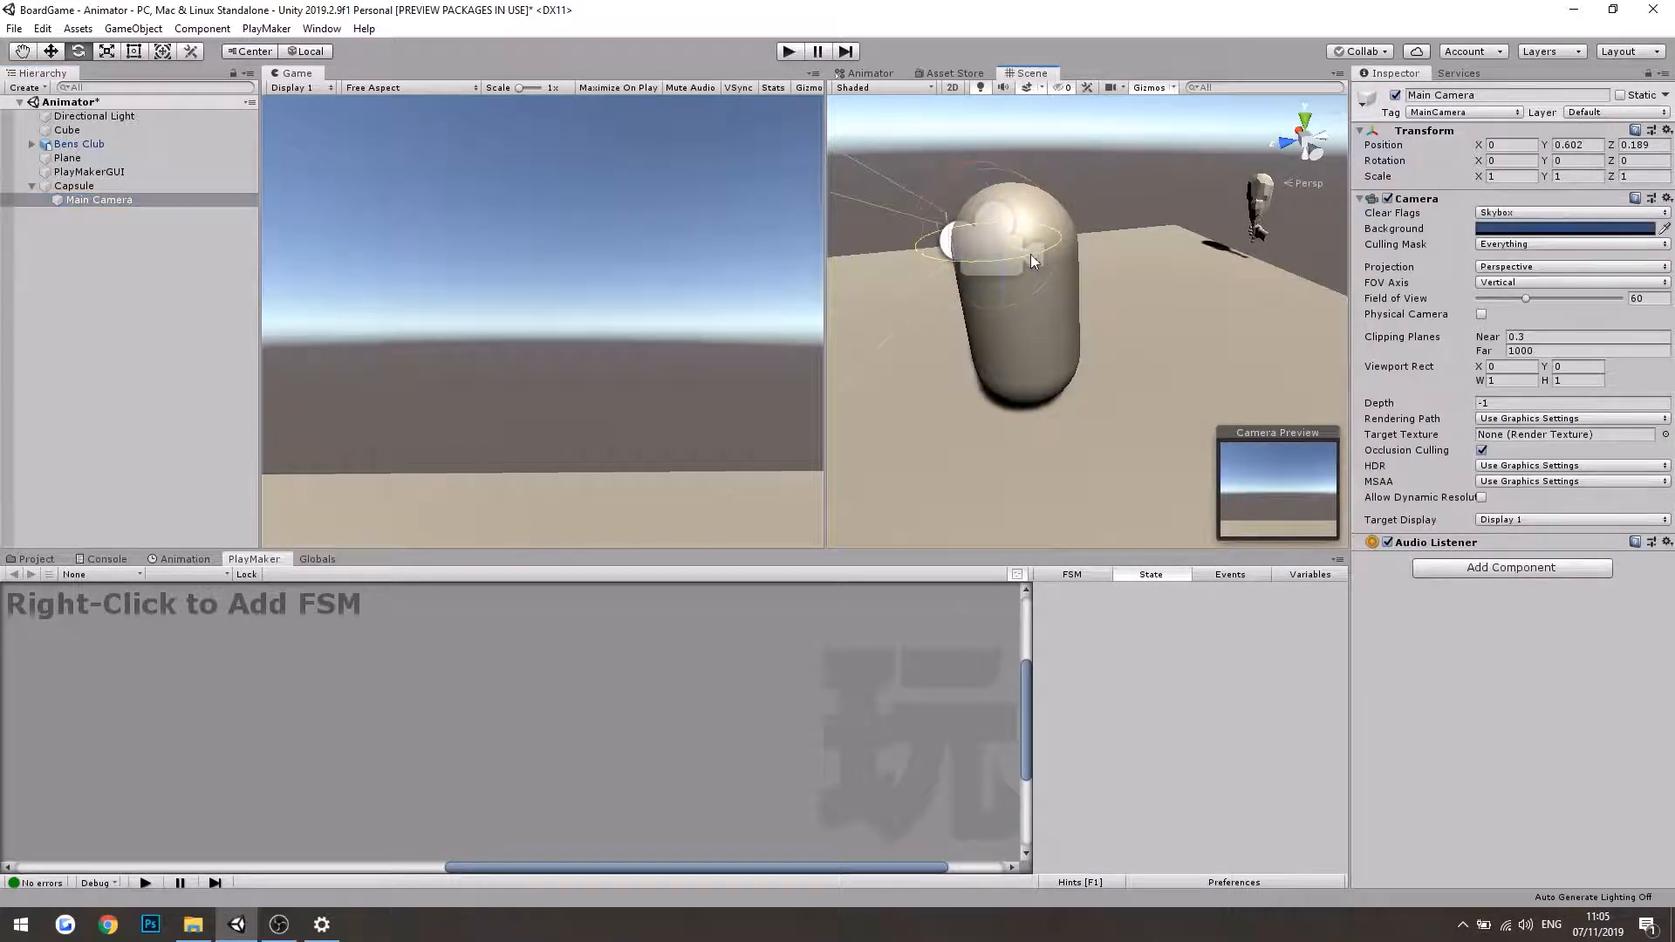
pyautogui.moveTo(1030, 254); pyautogui.dragTo(959, 281)
pyautogui.click(1568, 163)
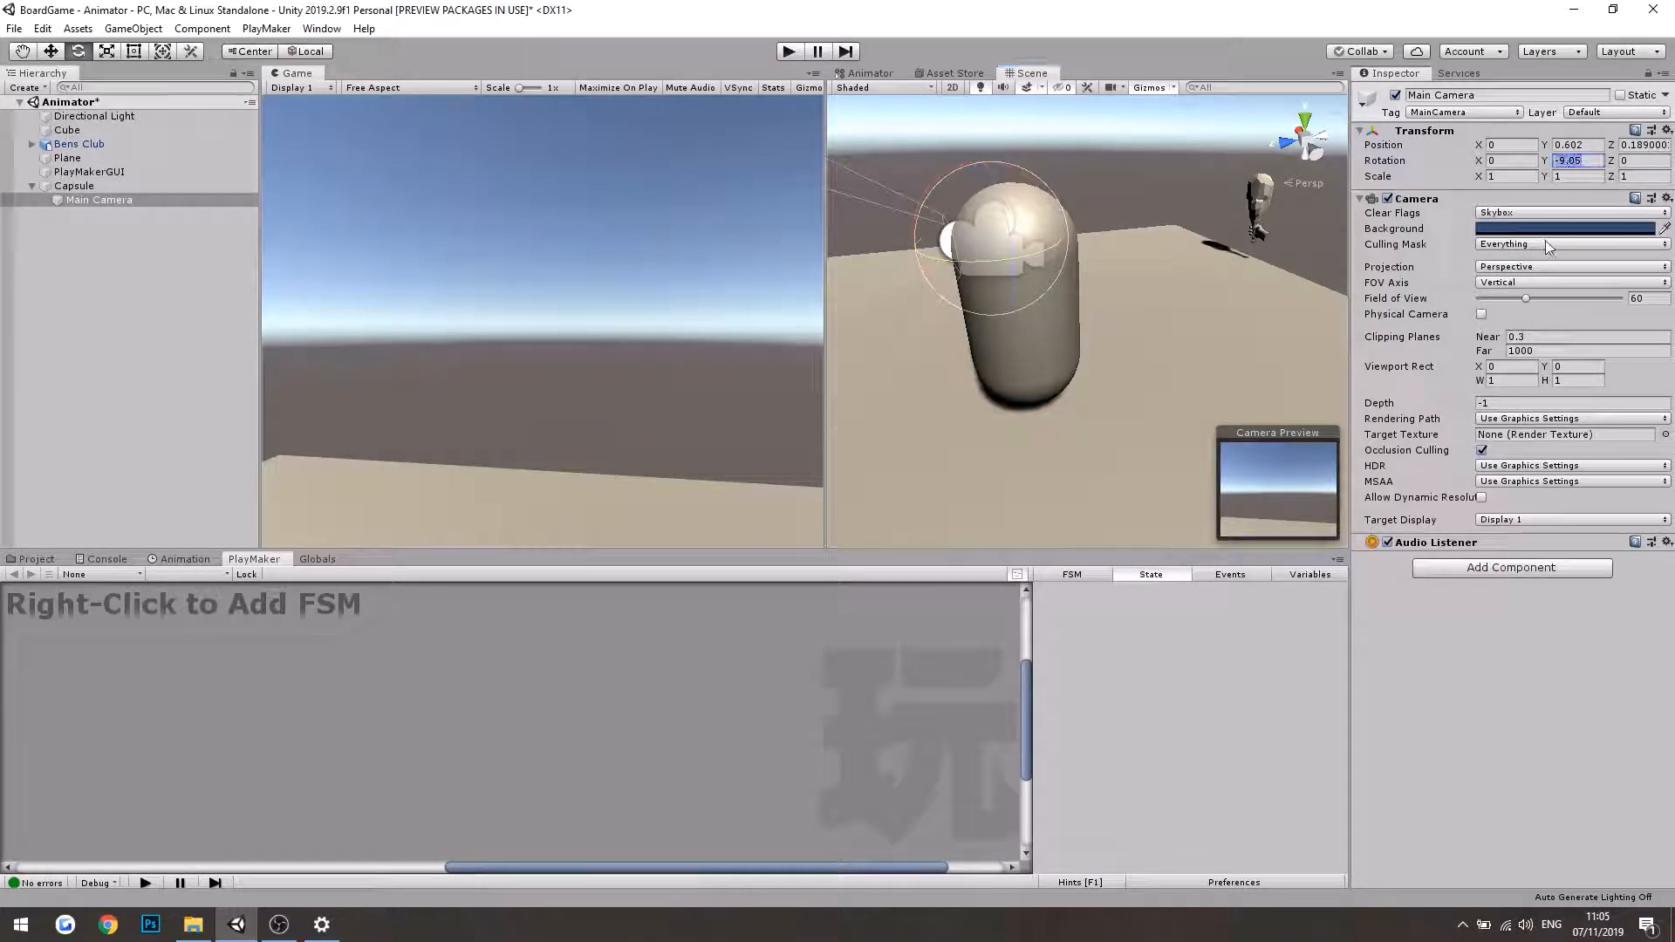
pyautogui.write('0')
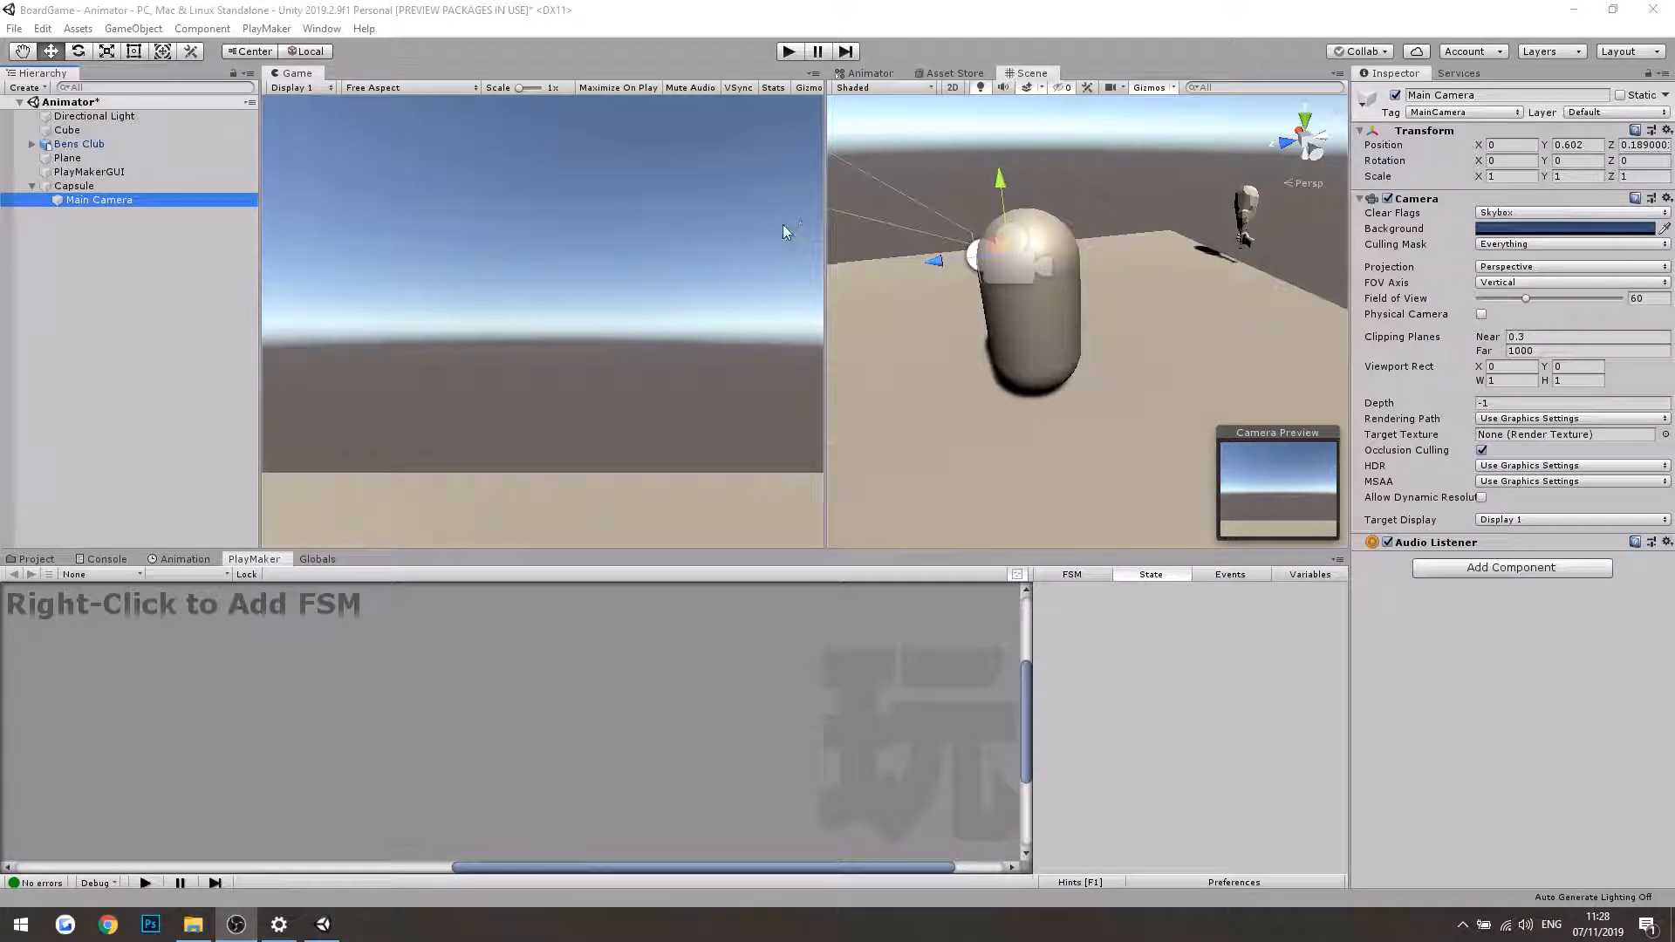
pyautogui.click(68, 21)
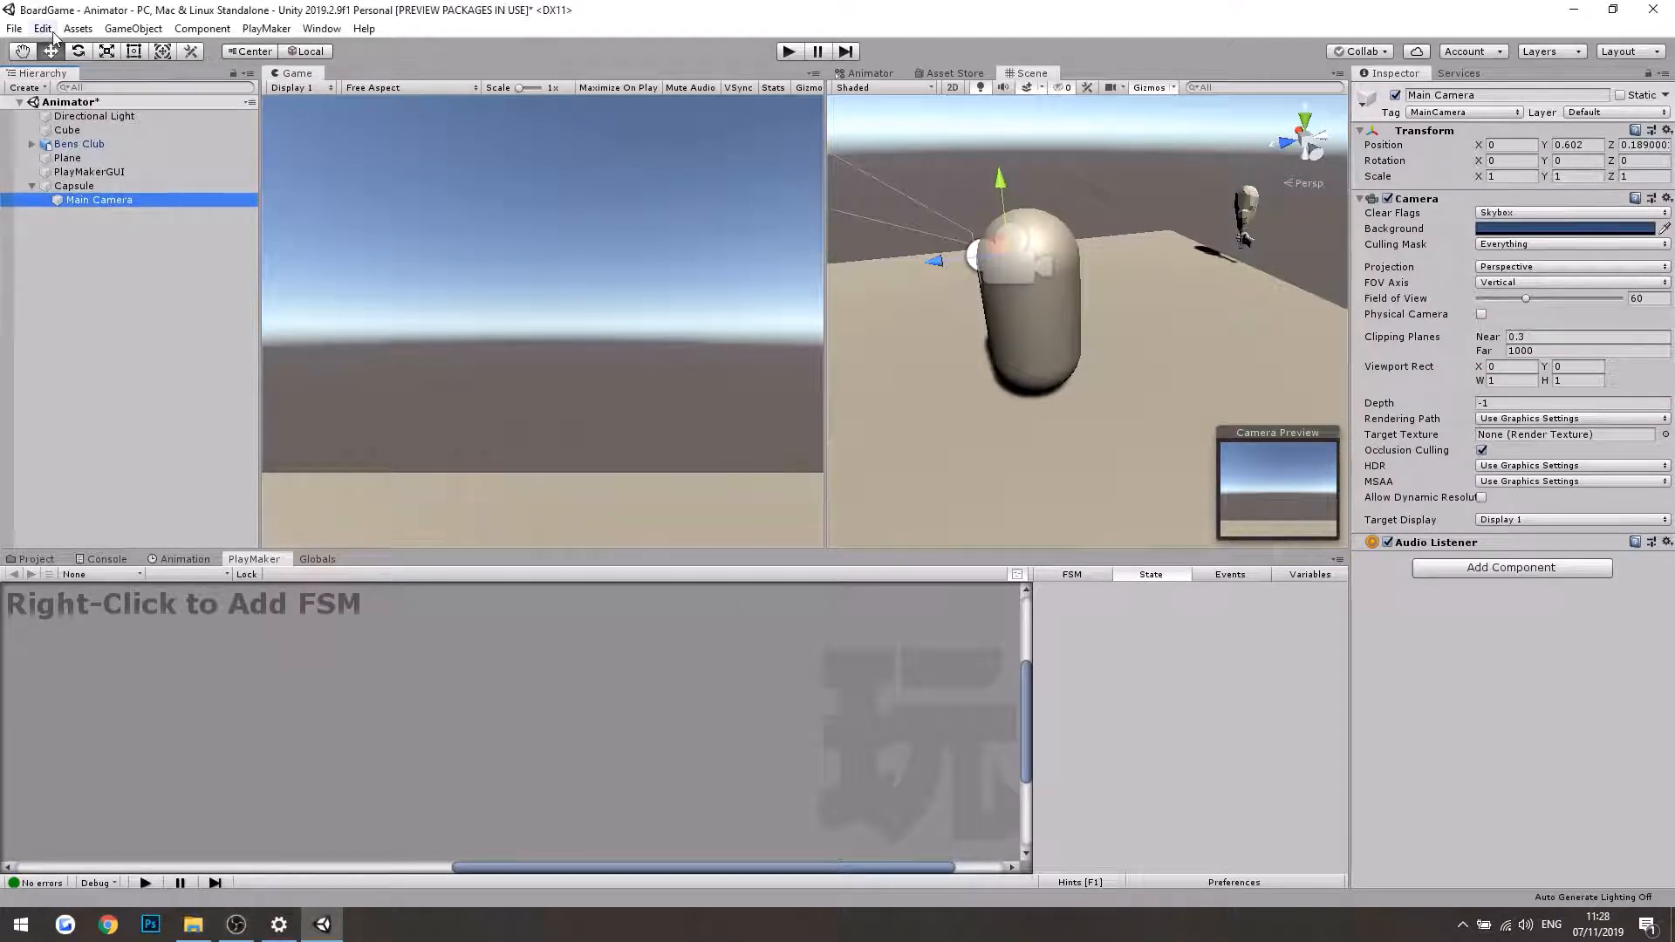
pyautogui.click(44, 29)
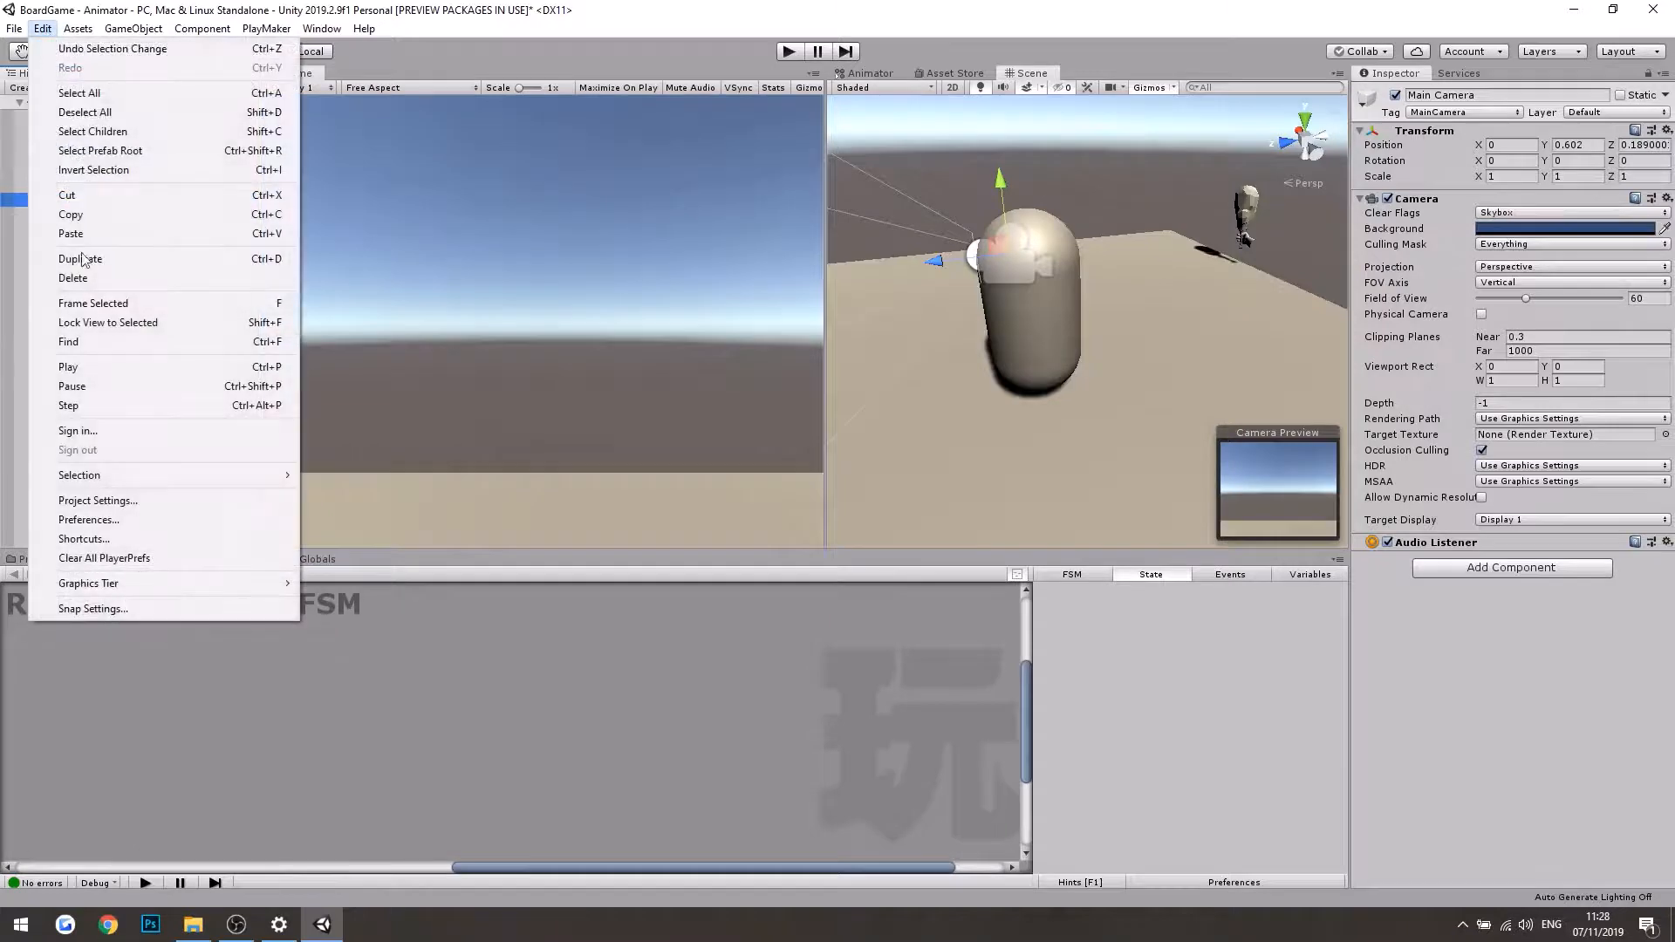
pyautogui.click(105, 517)
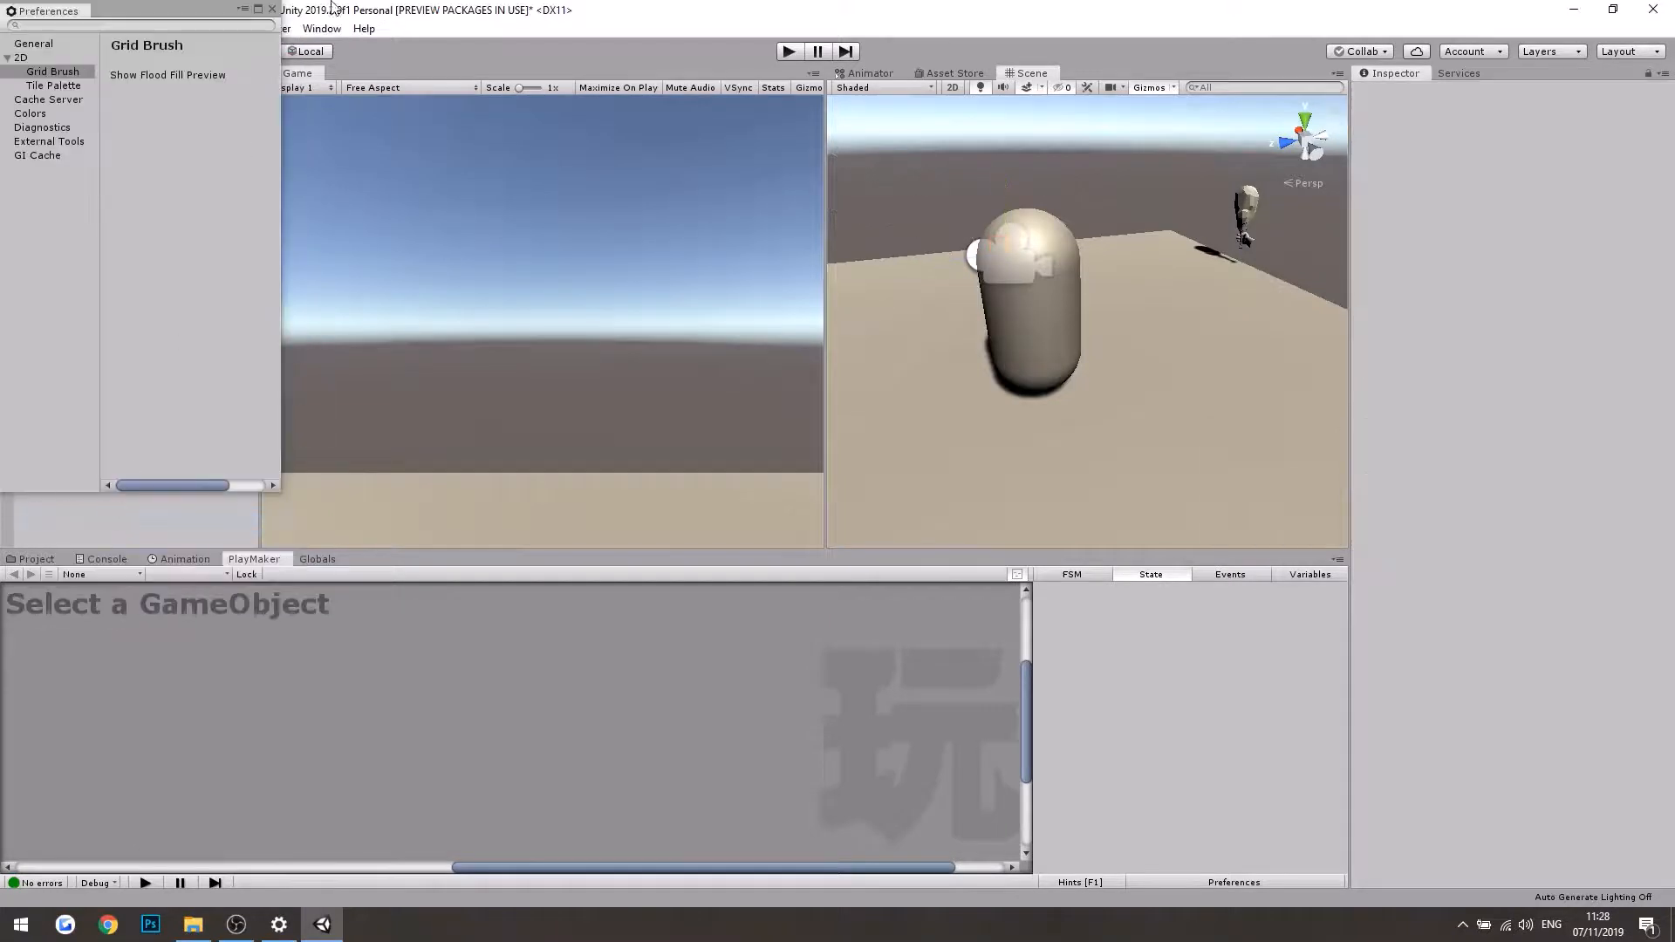
pyautogui.click(272, 8)
# Step: Open the Input section of the project settings and collapse the Horizontal and Vertical axes
pyautogui.click(43, 29)
pyautogui.click(130, 501)
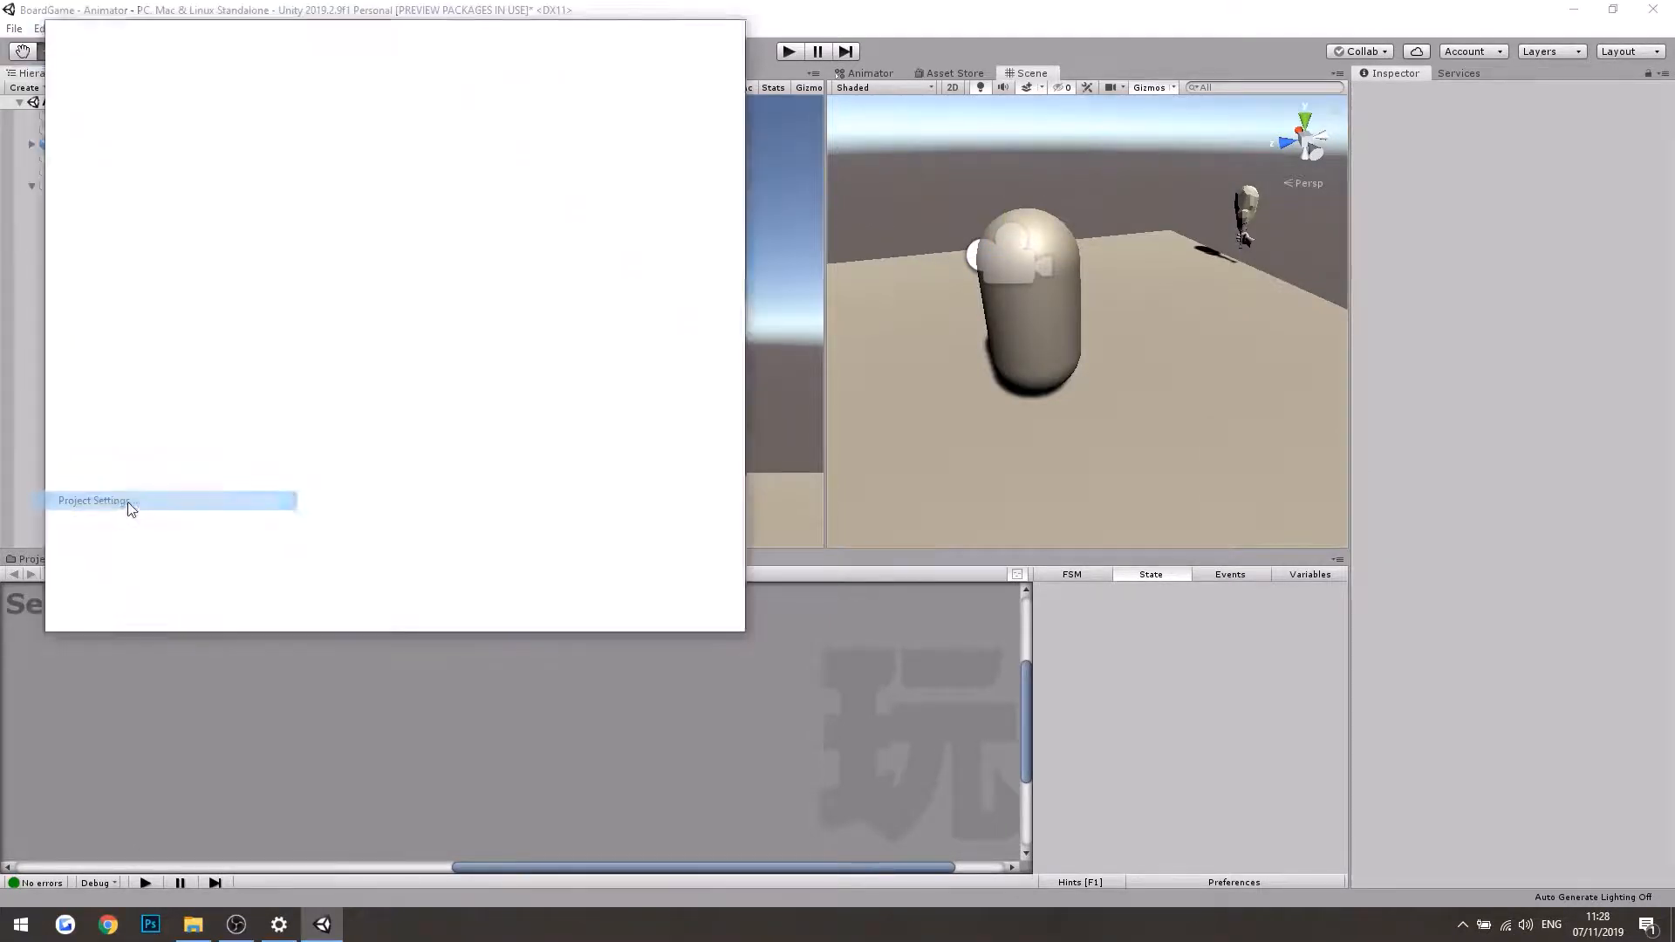
pyautogui.click(69, 108)
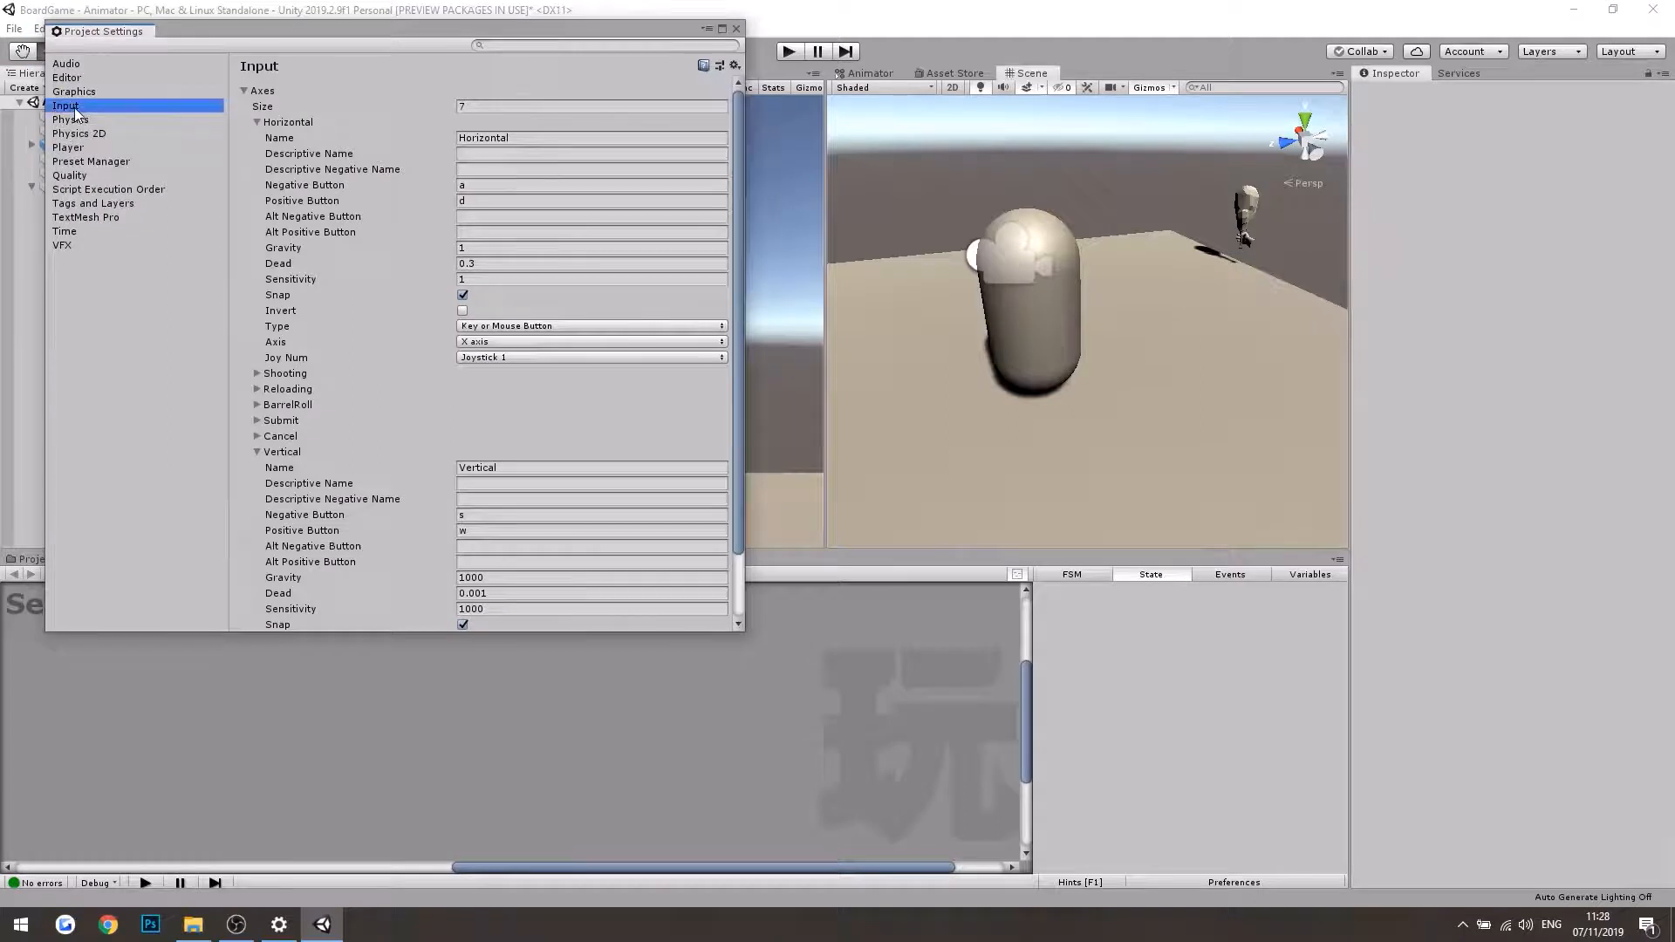
pyautogui.click(258, 122)
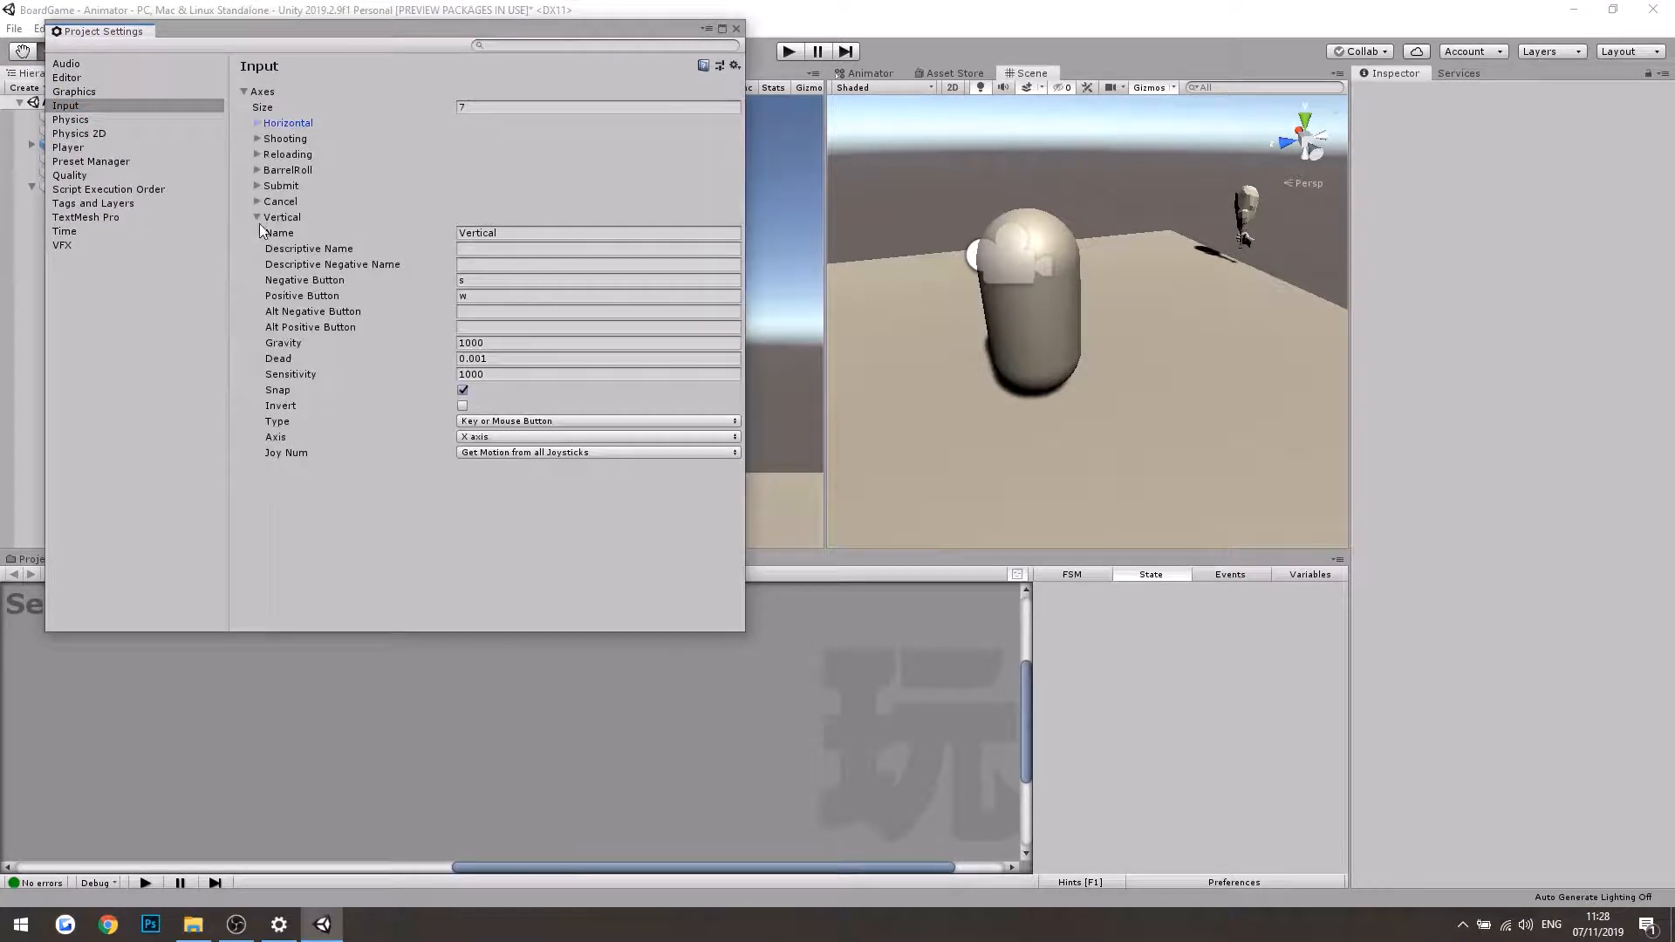
pyautogui.click(258, 217)
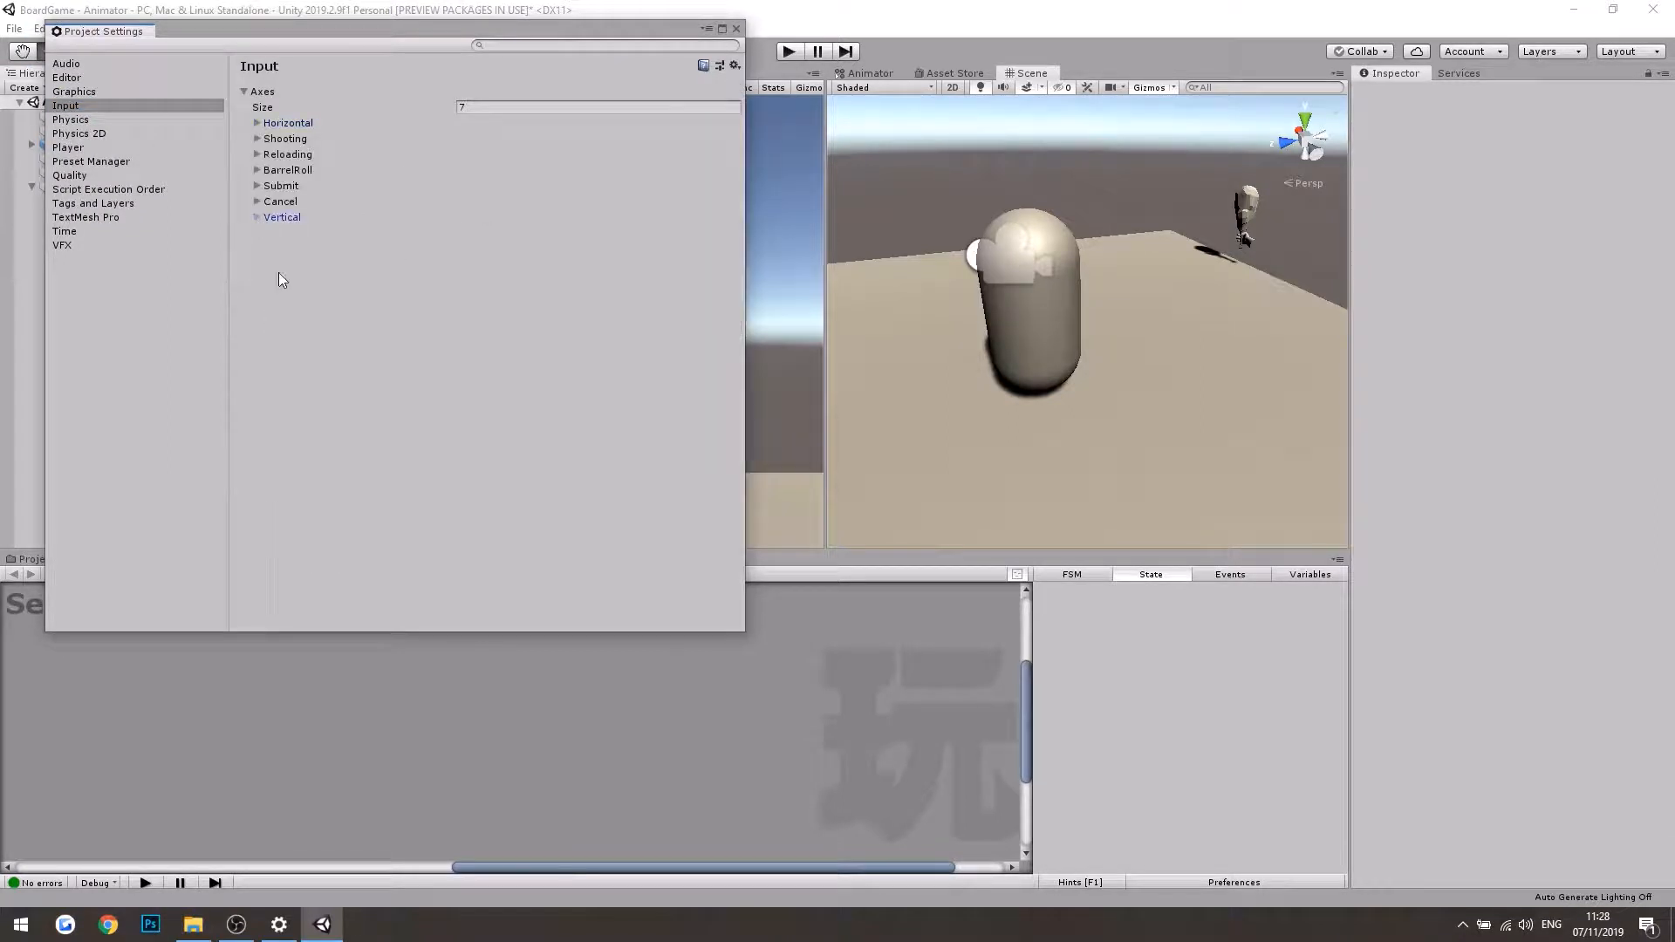
# Step: Set the Horizontal axis sensitivity to 1000
pyautogui.click(255, 123)
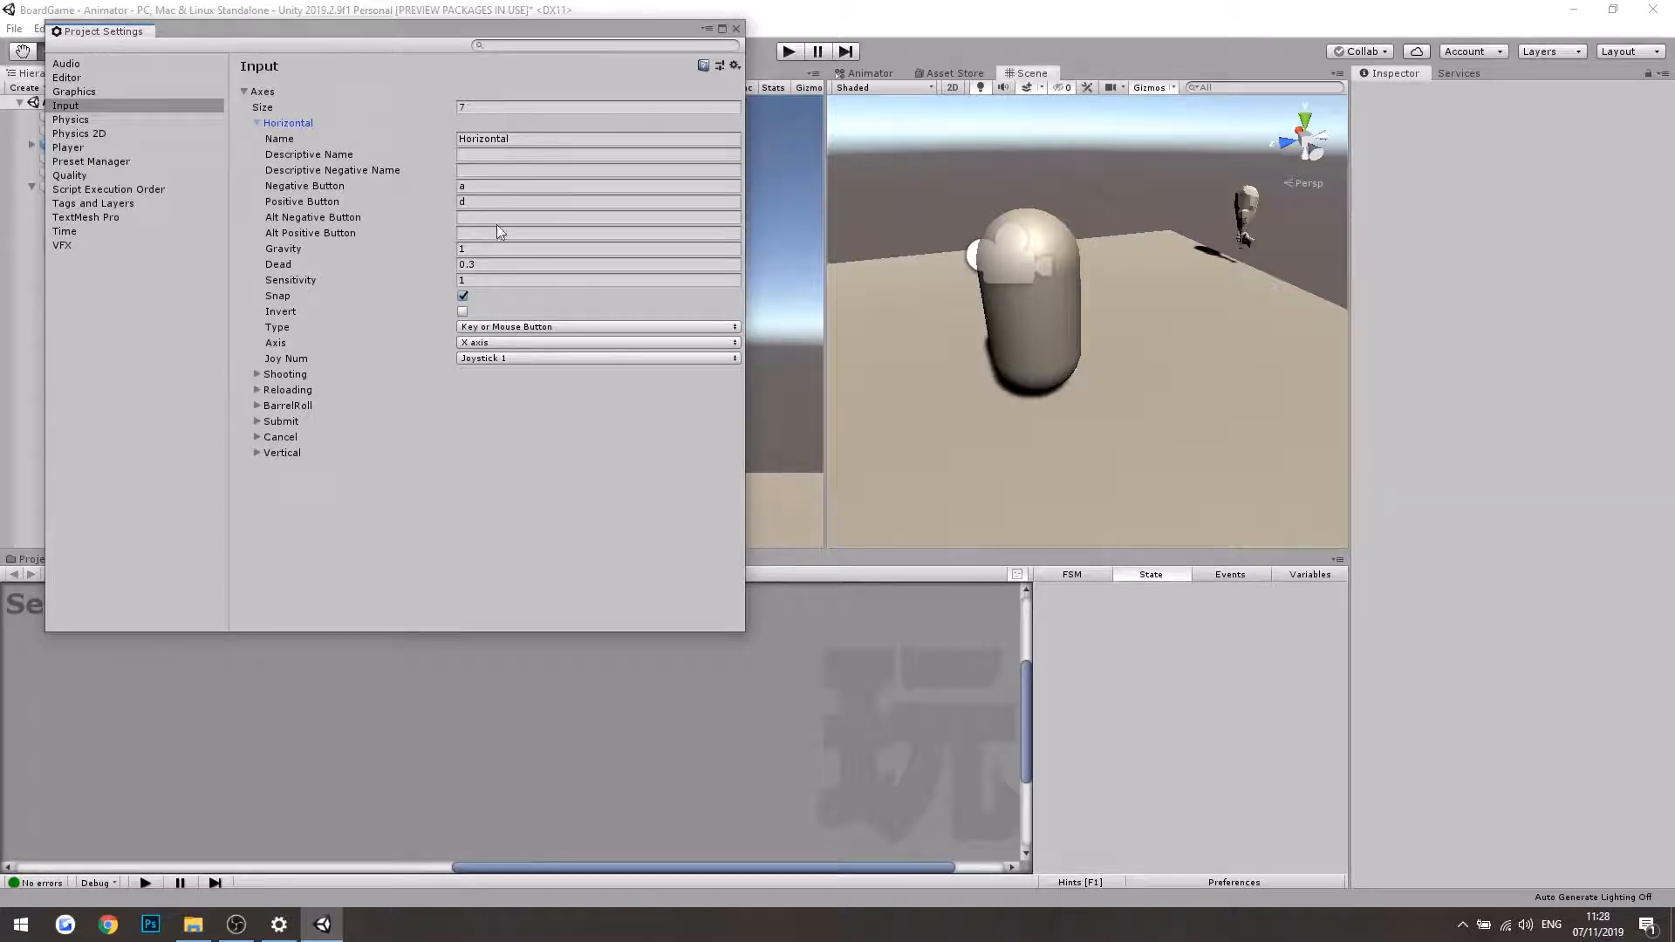
pyautogui.click(474, 278)
pyautogui.write('1000')
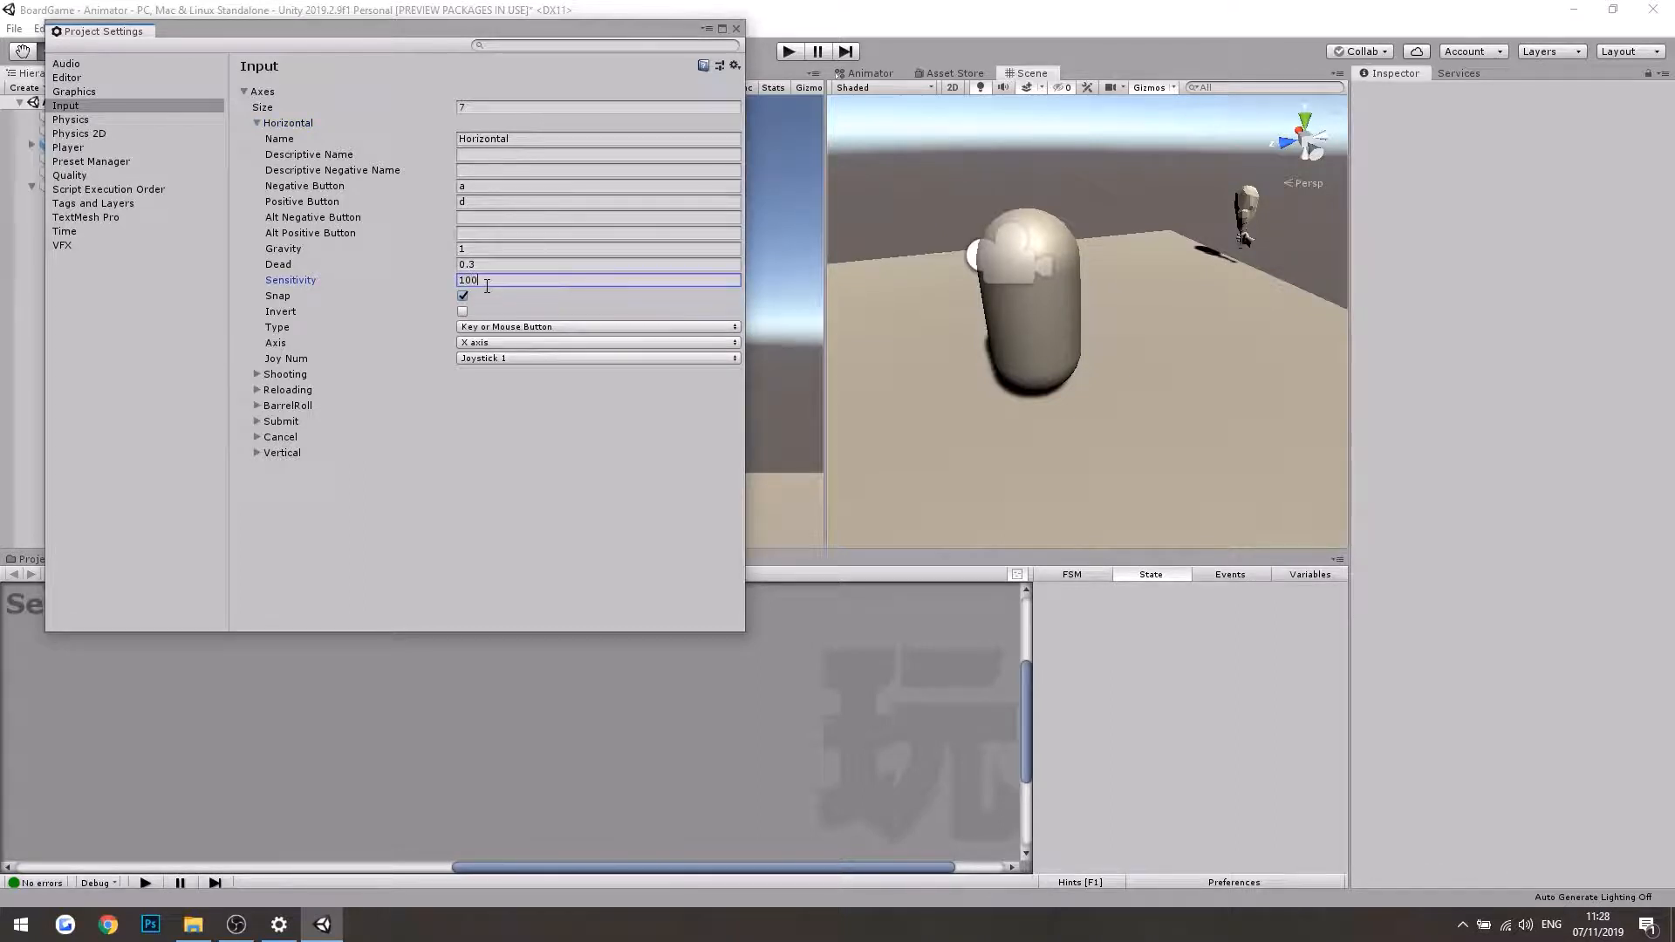
pyautogui.click(259, 123)
# Step: Compare the settings of the Vertical and Horizontal input axes, and close the project settings
pyautogui.click(256, 218)
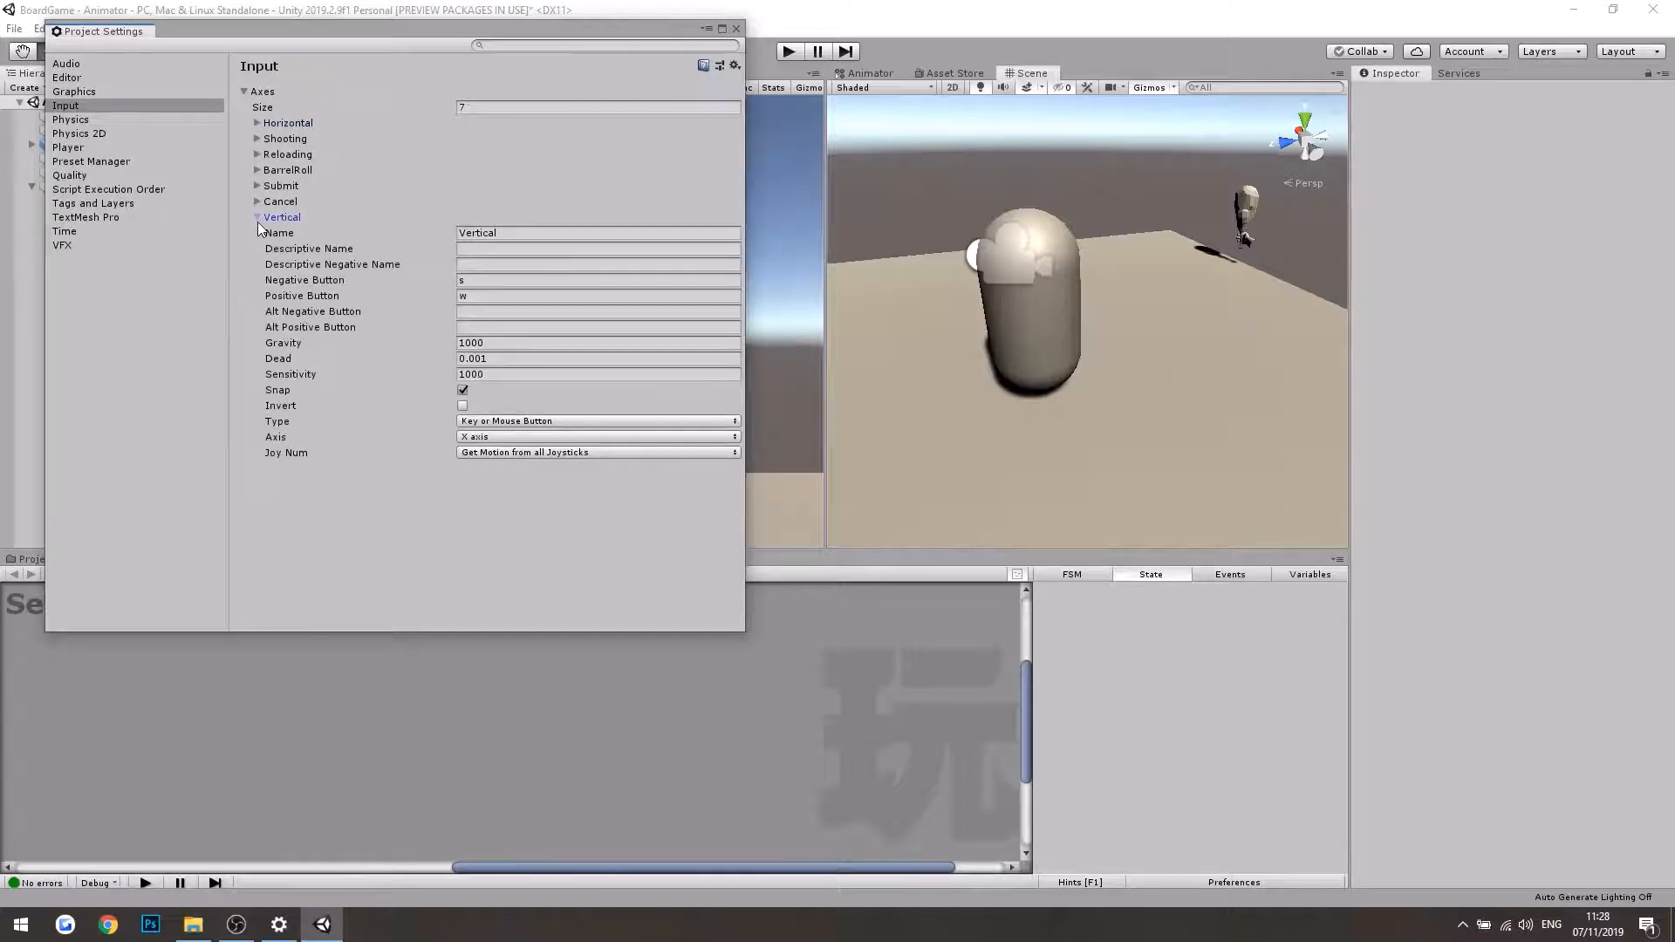
pyautogui.click(259, 220)
pyautogui.click(256, 123)
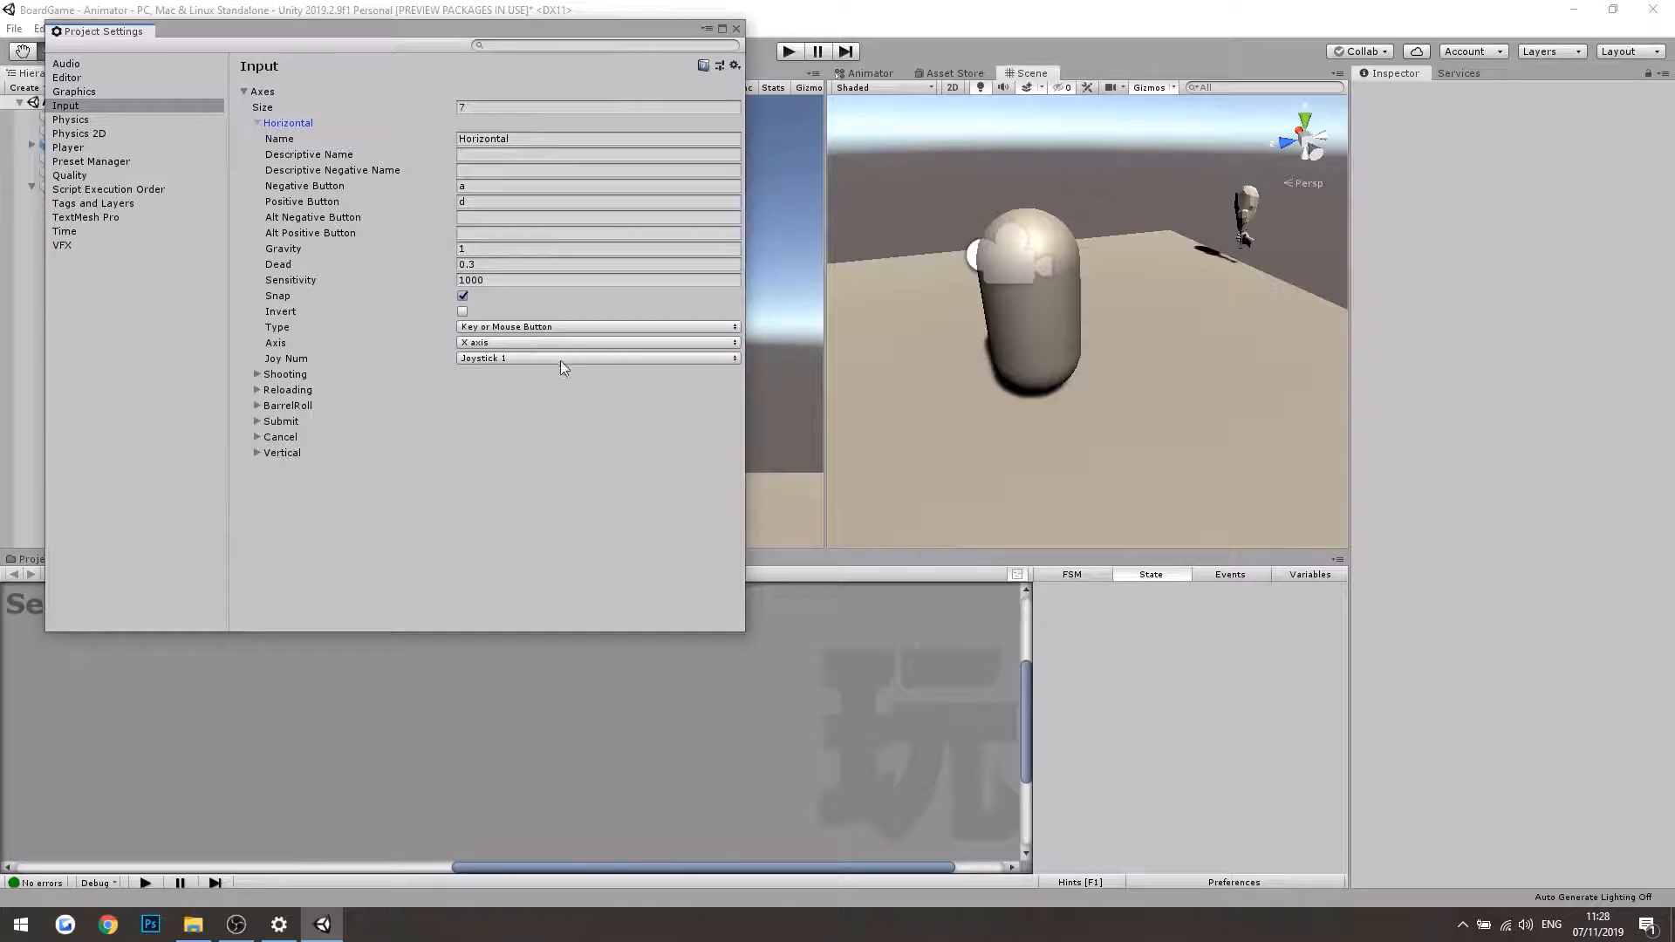
pyautogui.click(258, 124)
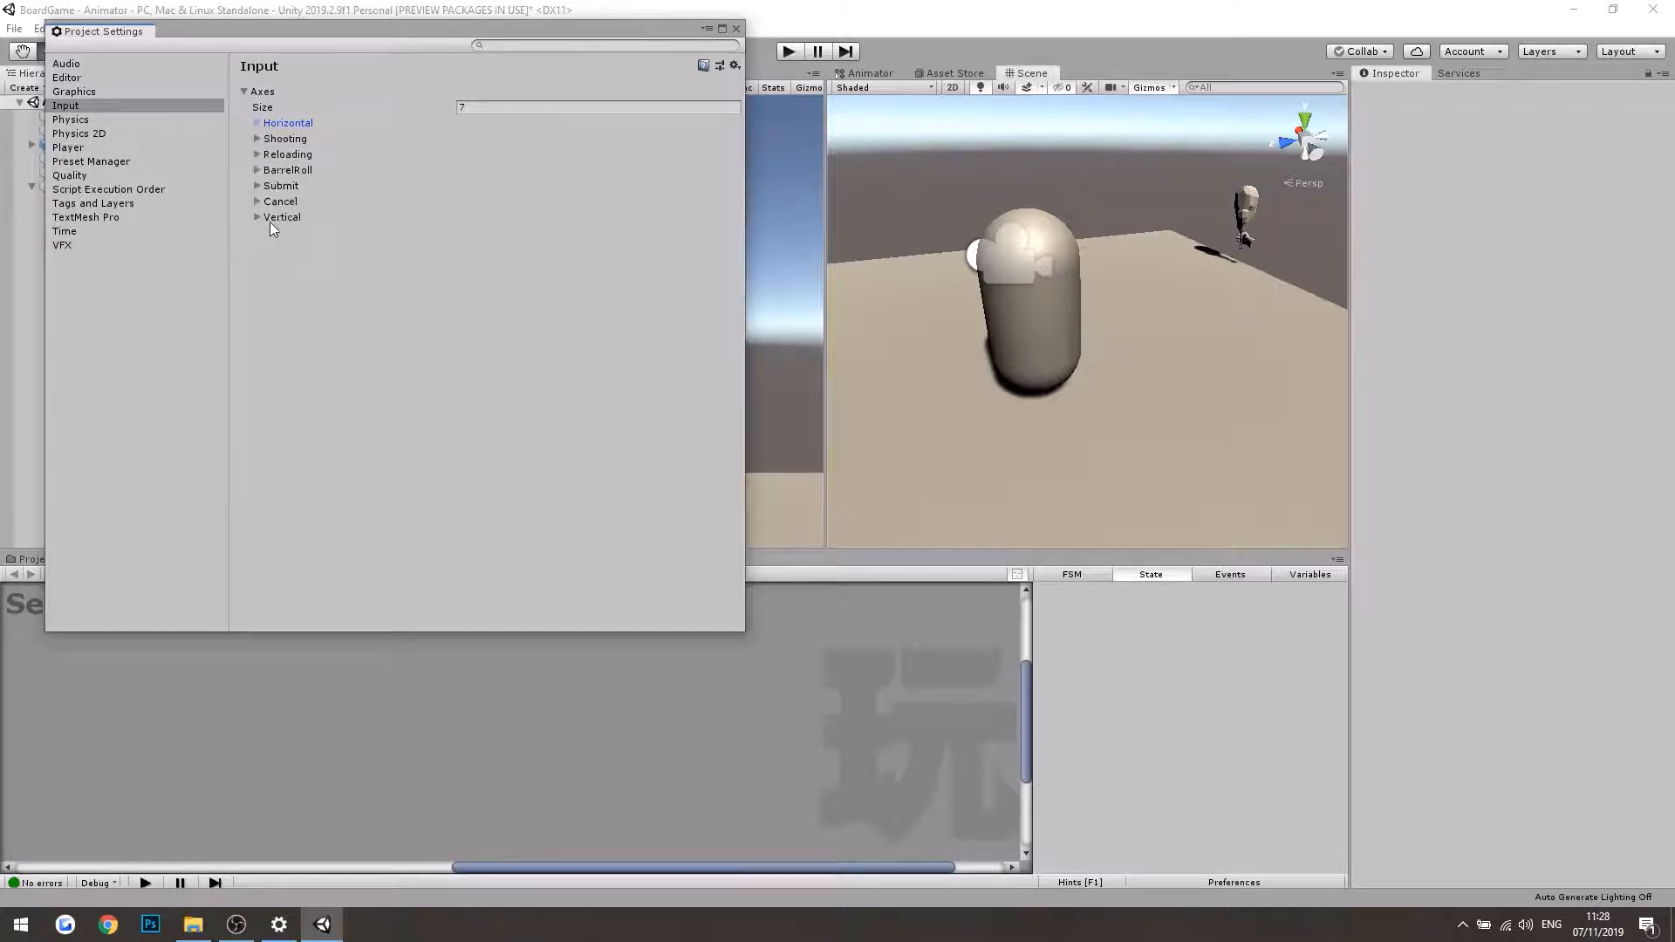
pyautogui.click(258, 216)
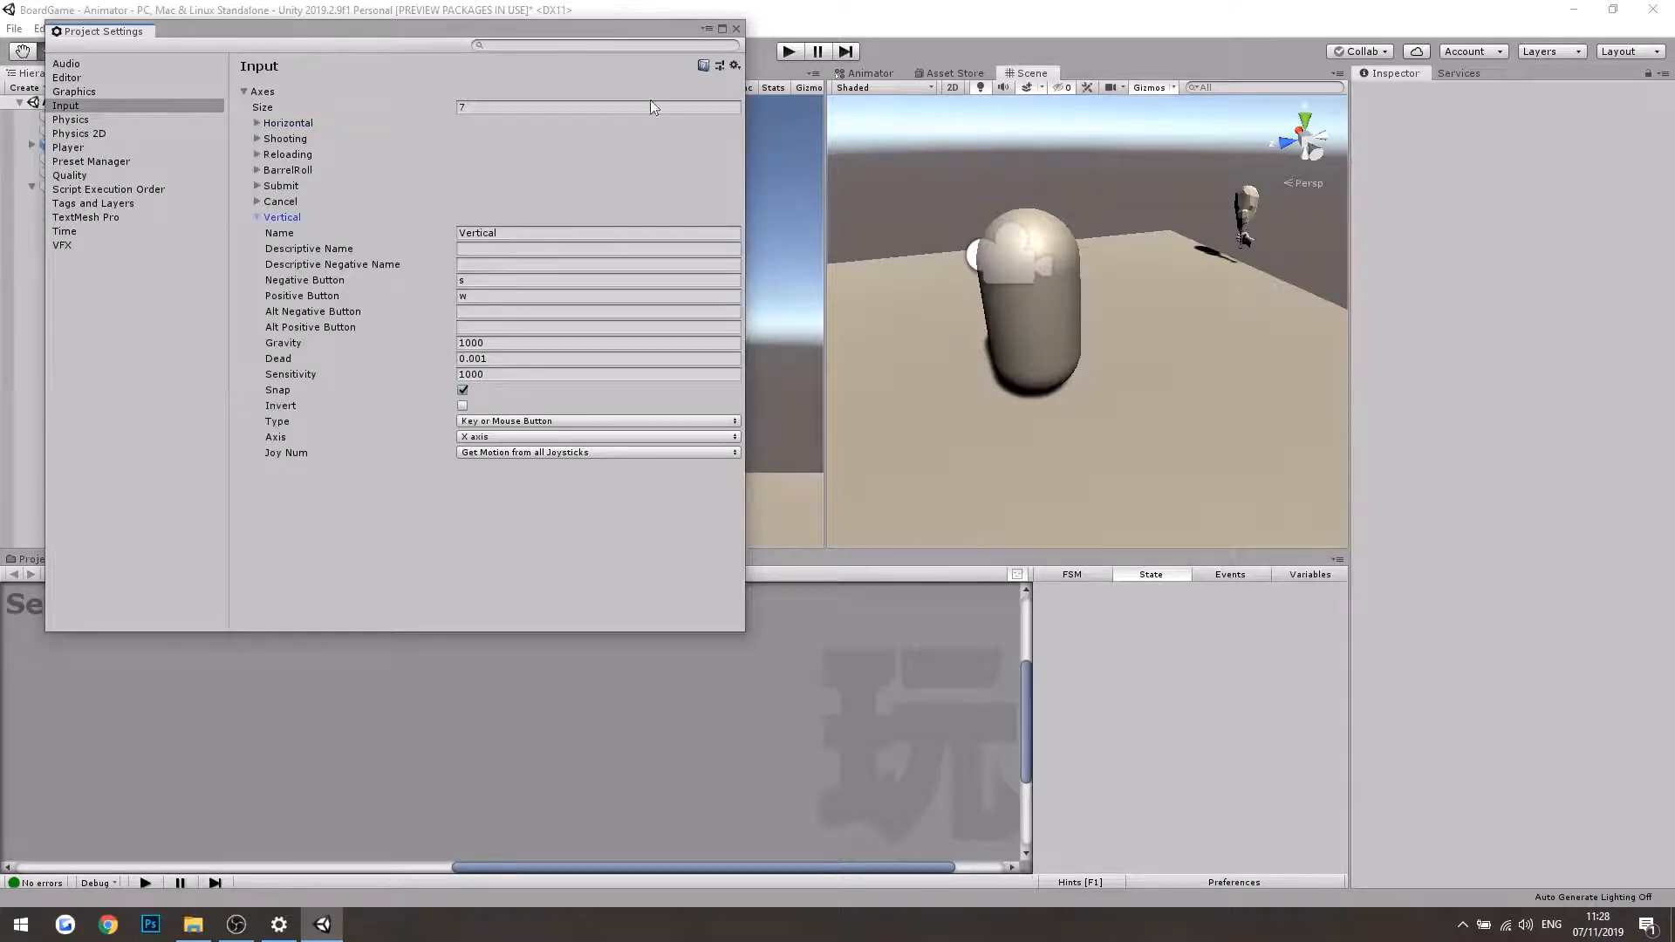
pyautogui.click(735, 28)
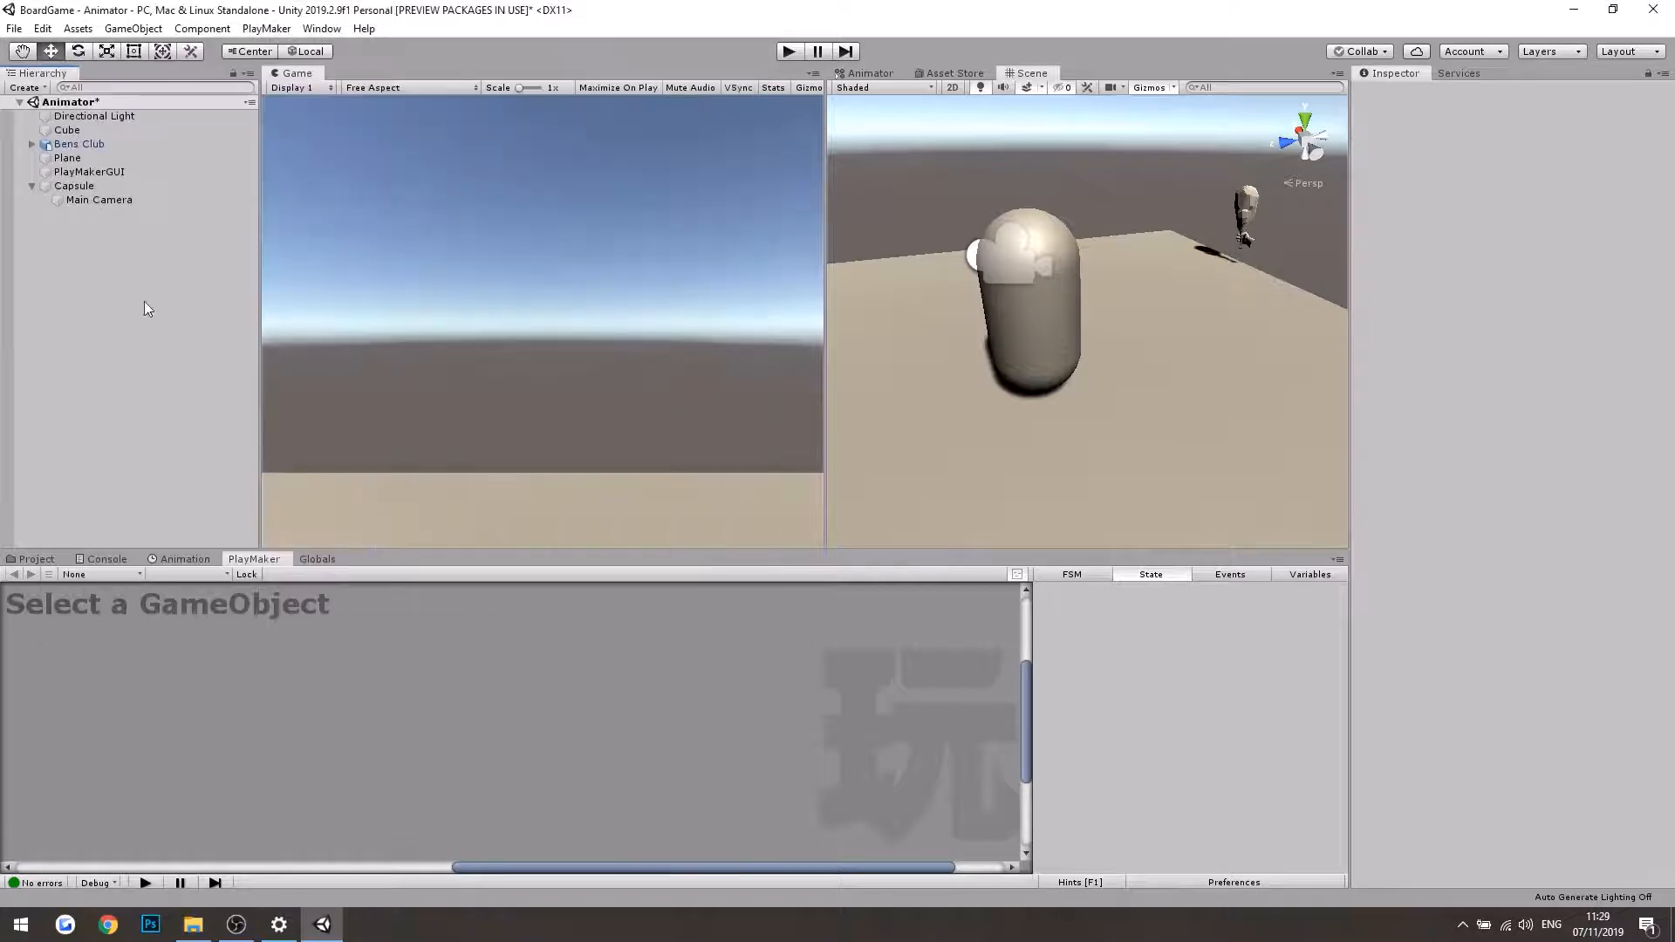
# Step: Add a PlayMaker FSM to the Capsule and name it "Input Listener"
pyautogui.click(74, 186)
pyautogui.rightClick(234, 661)
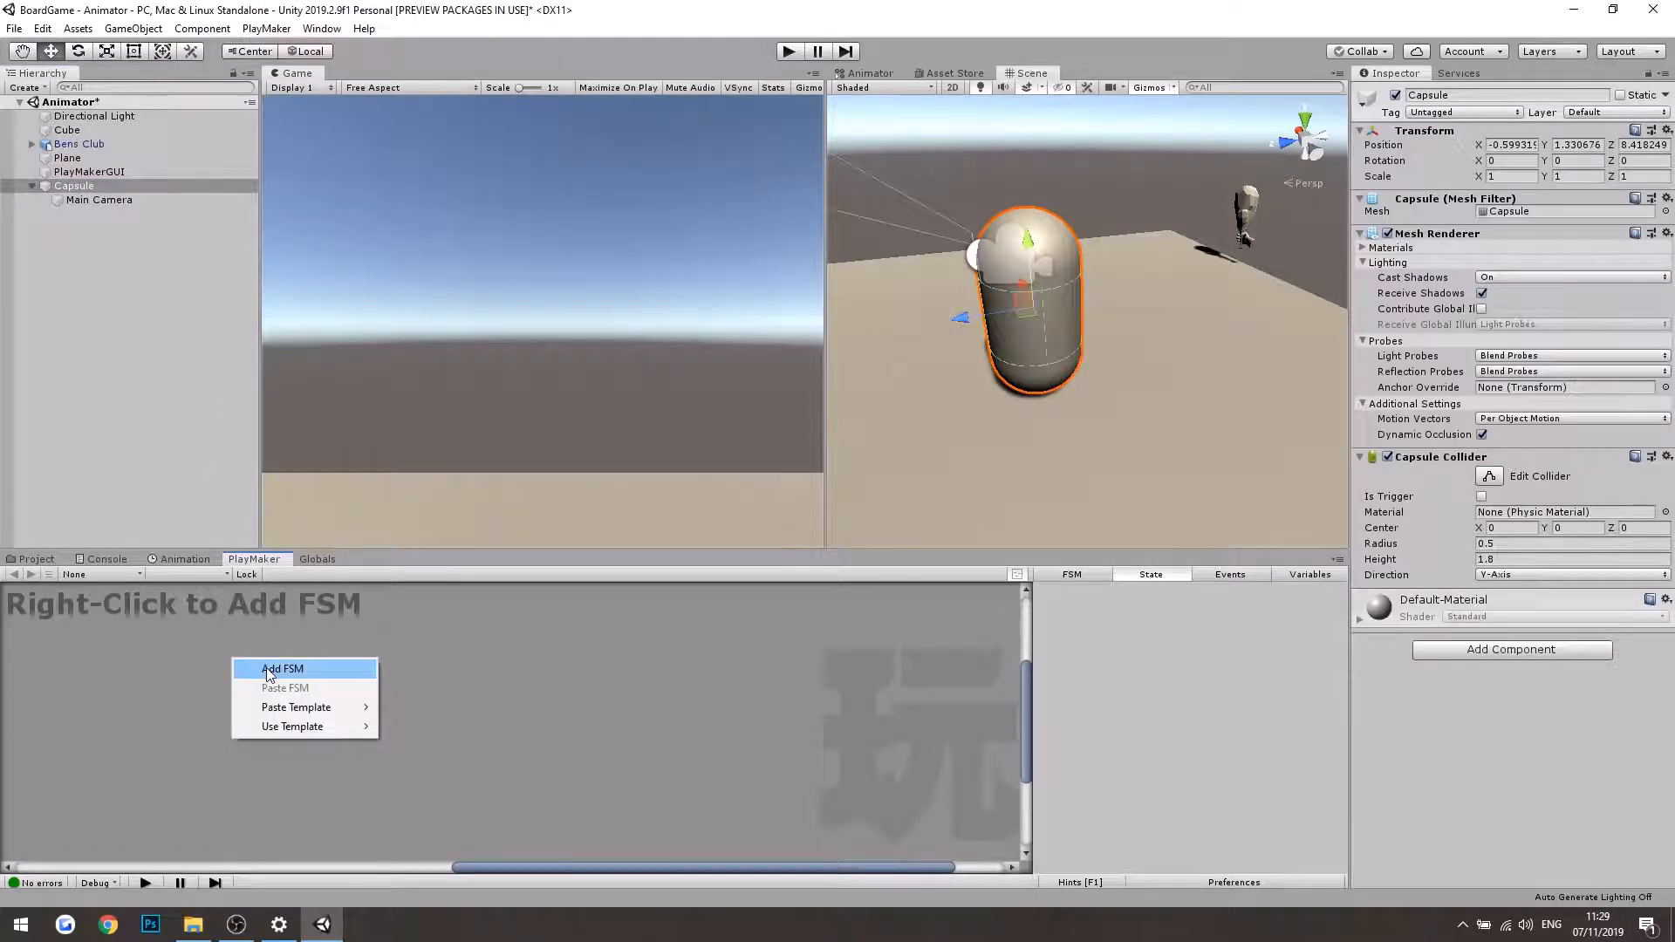
pyautogui.click(271, 670)
pyautogui.click(1050, 578)
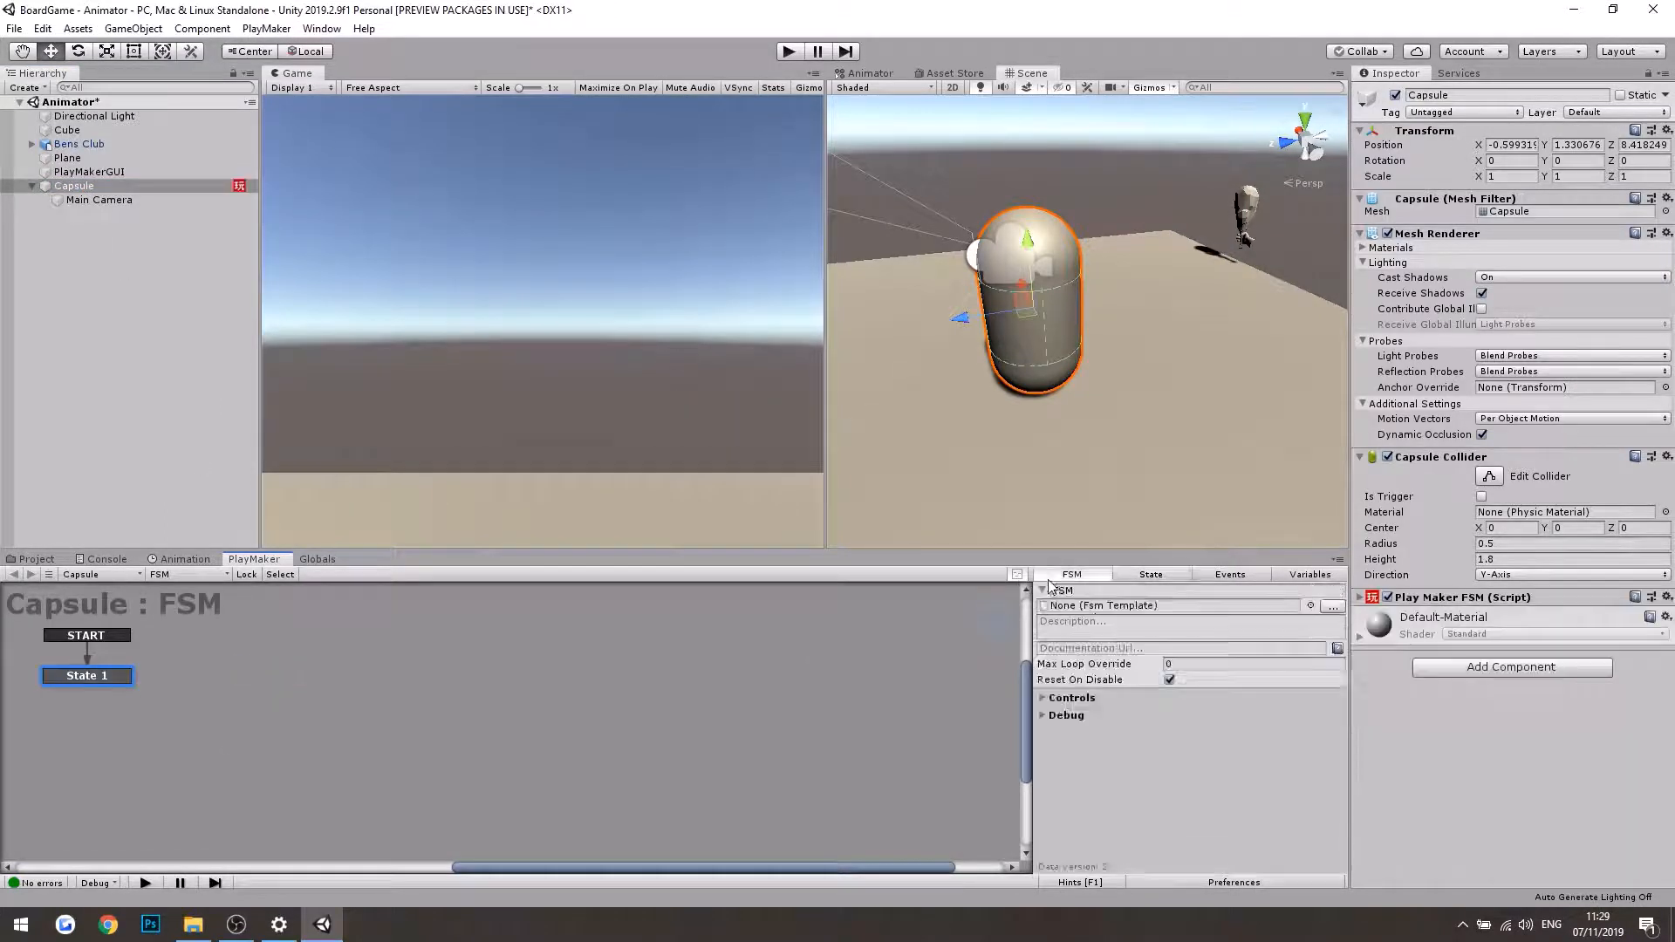
pyautogui.moveTo(1092, 594); pyautogui.dragTo(1049, 593)
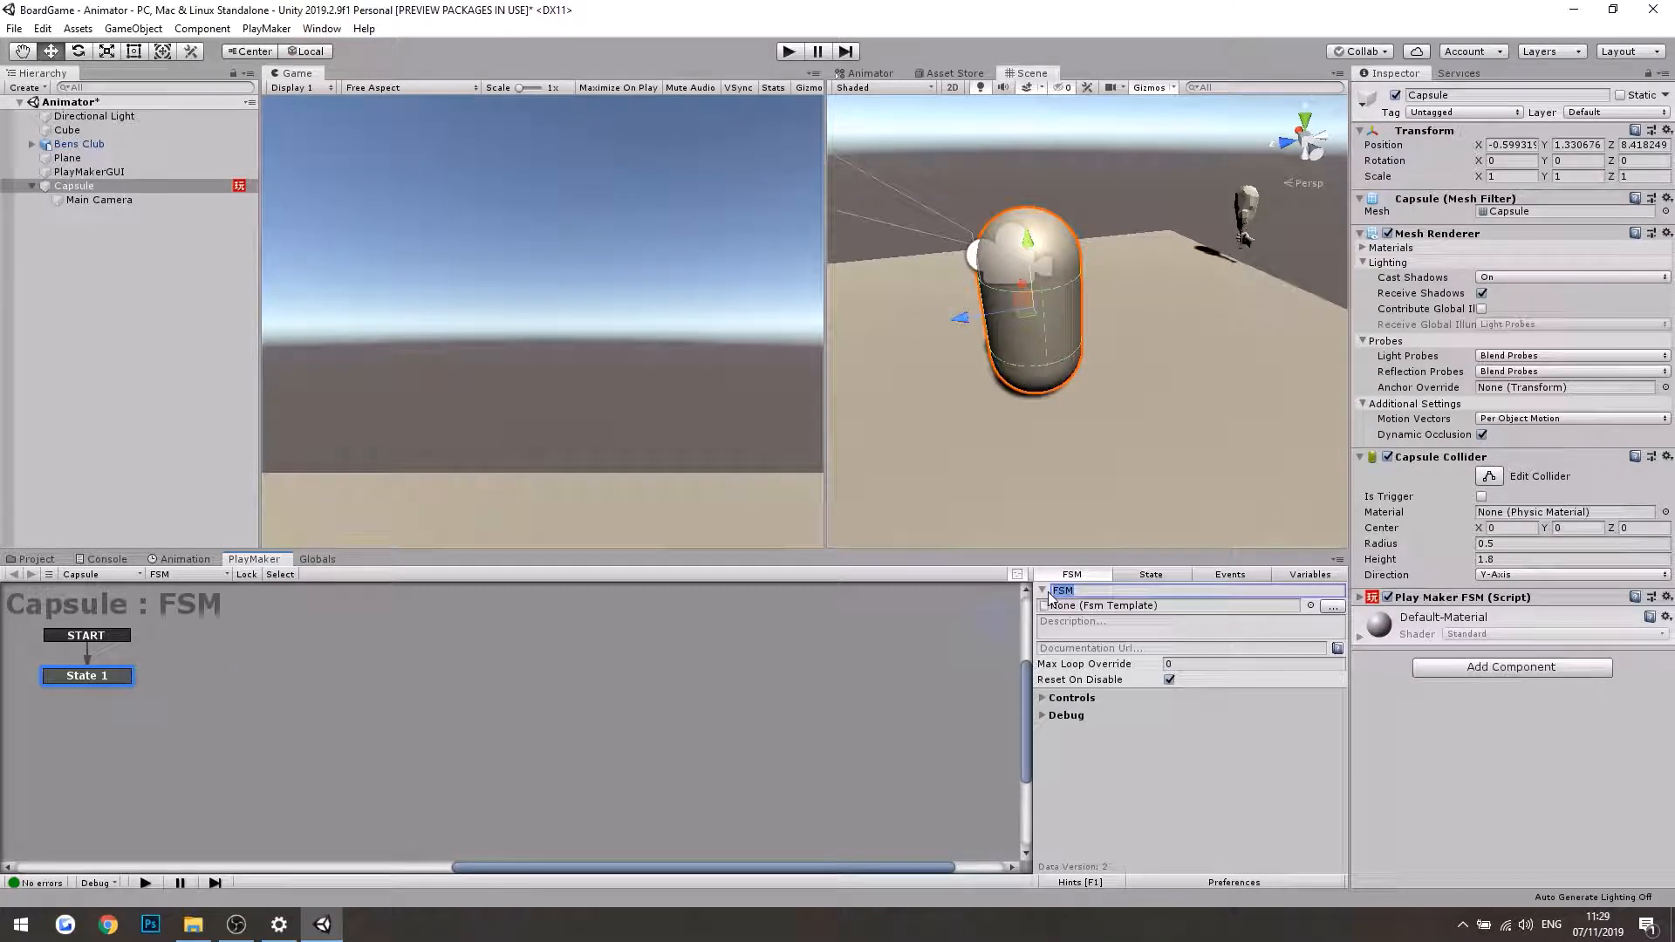
pyautogui.write('Input Li')
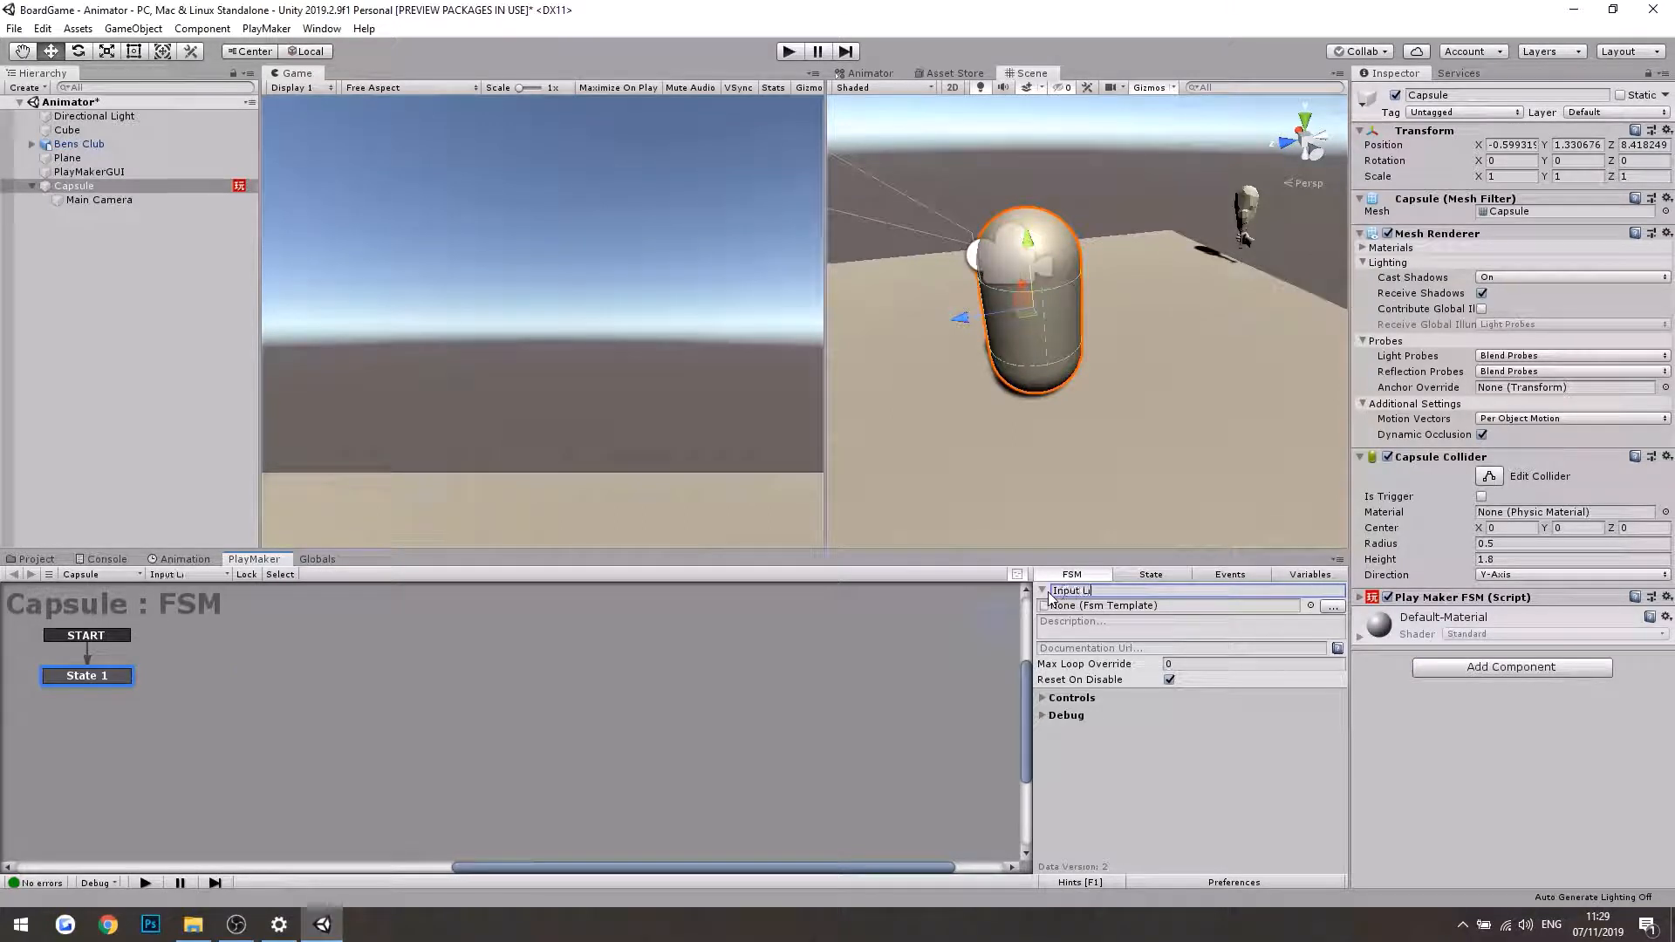
pyautogui.write('stener')
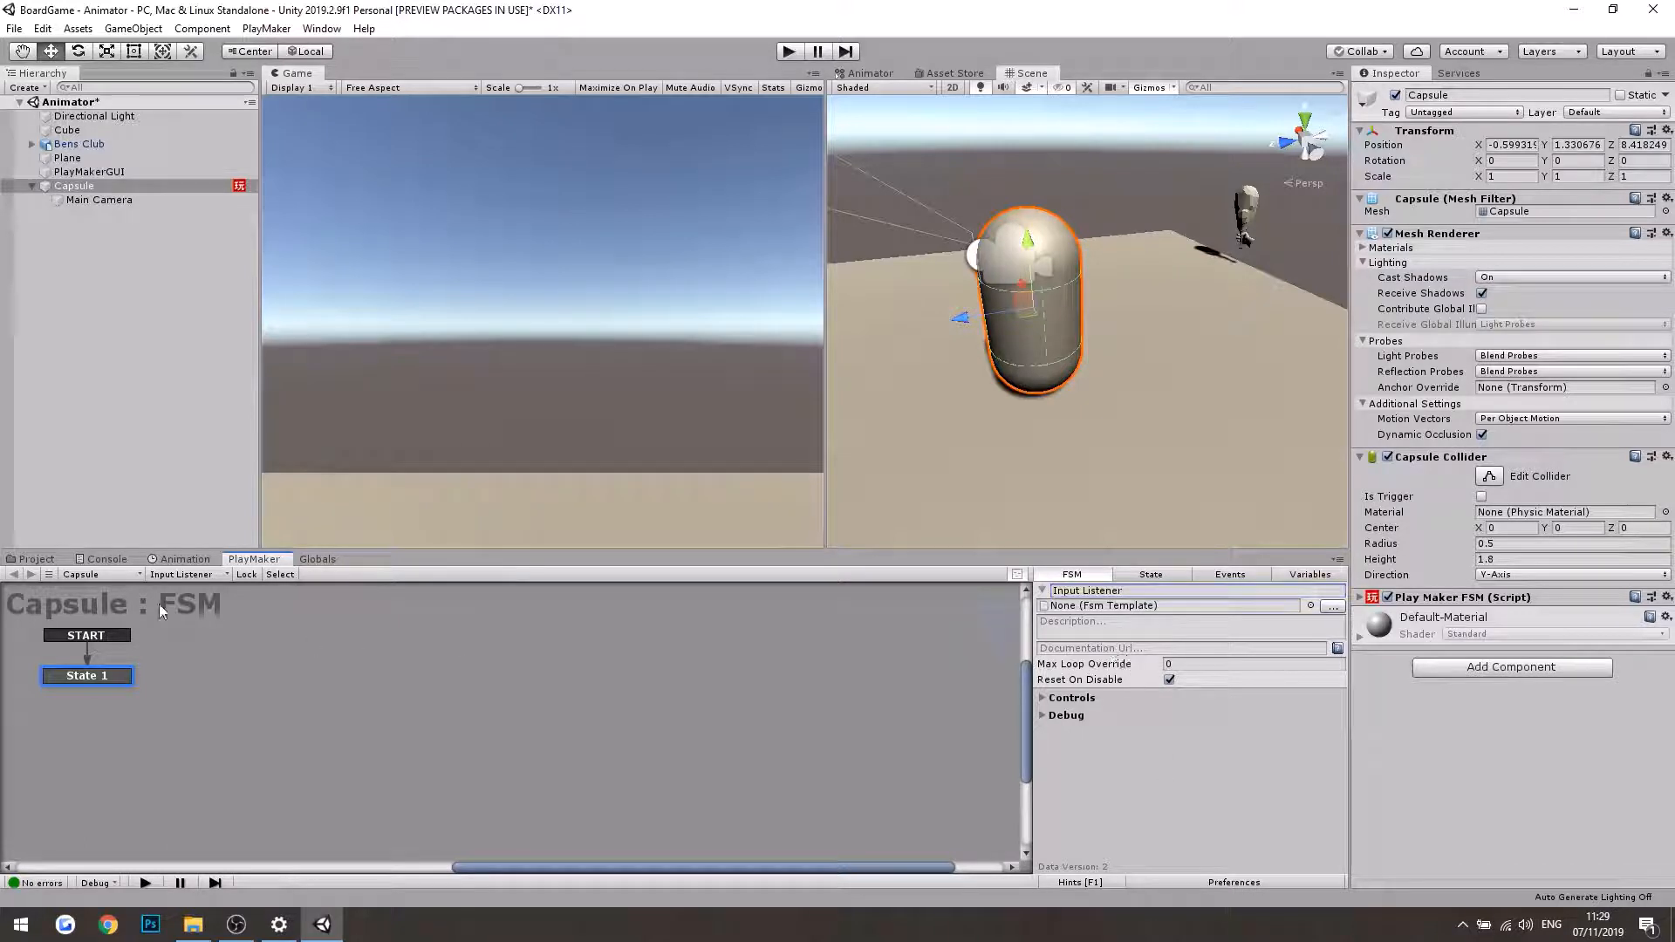
# Step: Add two Get Axis actions to State 1 of the Input Listener FSM
pyautogui.moveTo(87, 676); pyautogui.dragTo(90, 689)
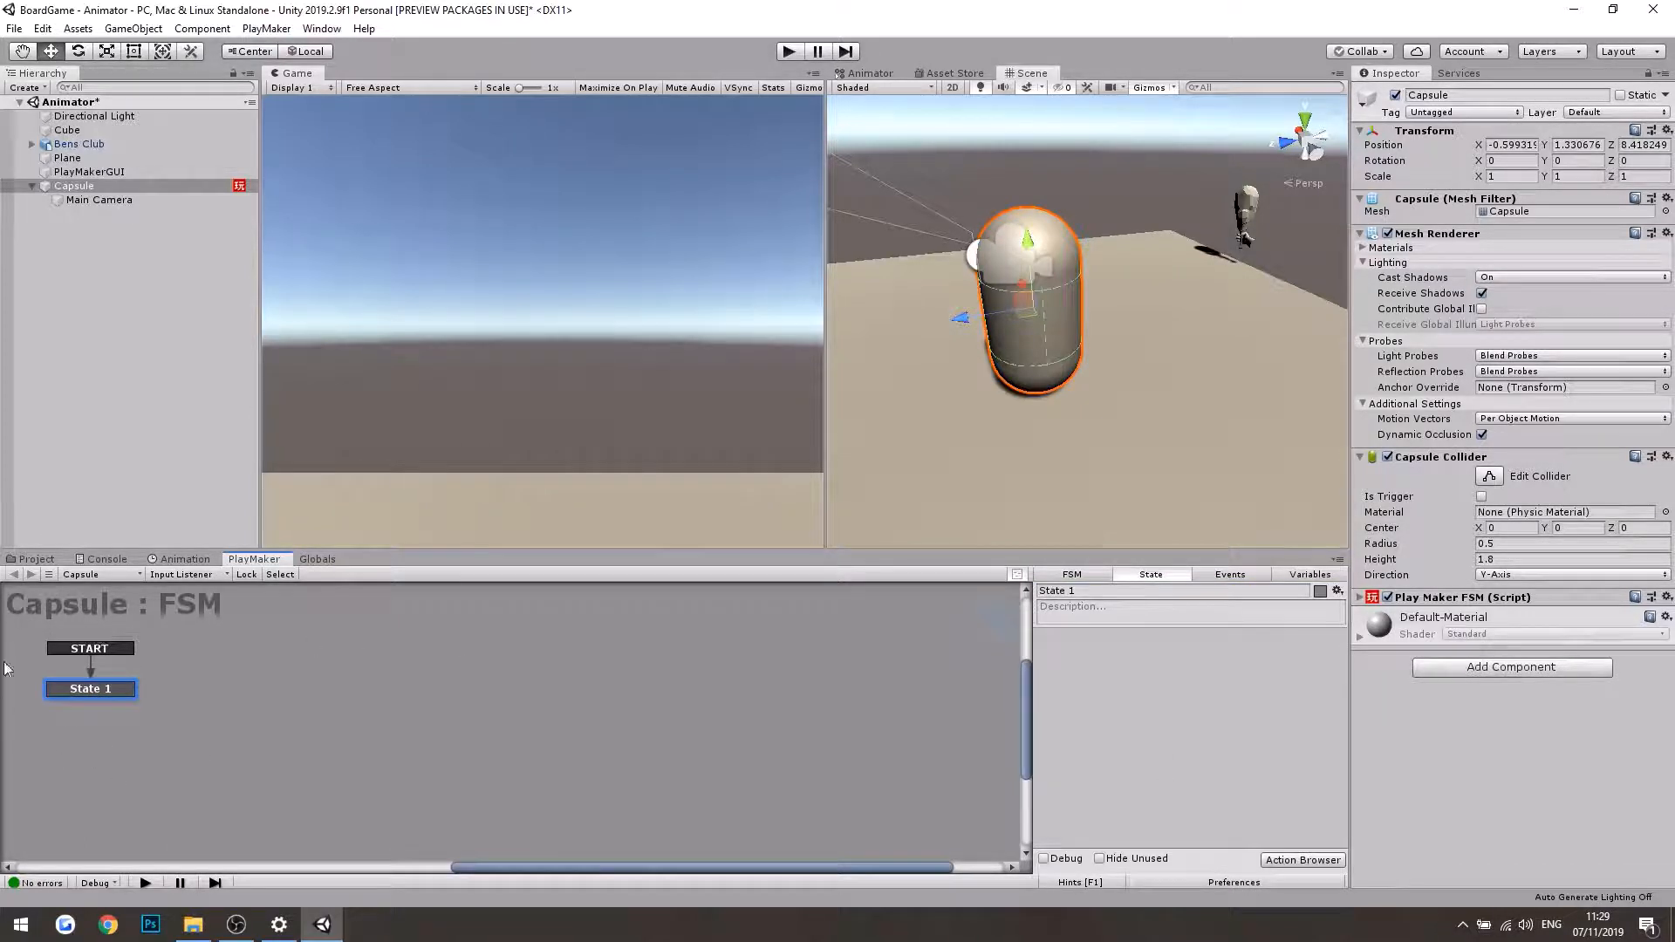
pyautogui.click(1282, 861)
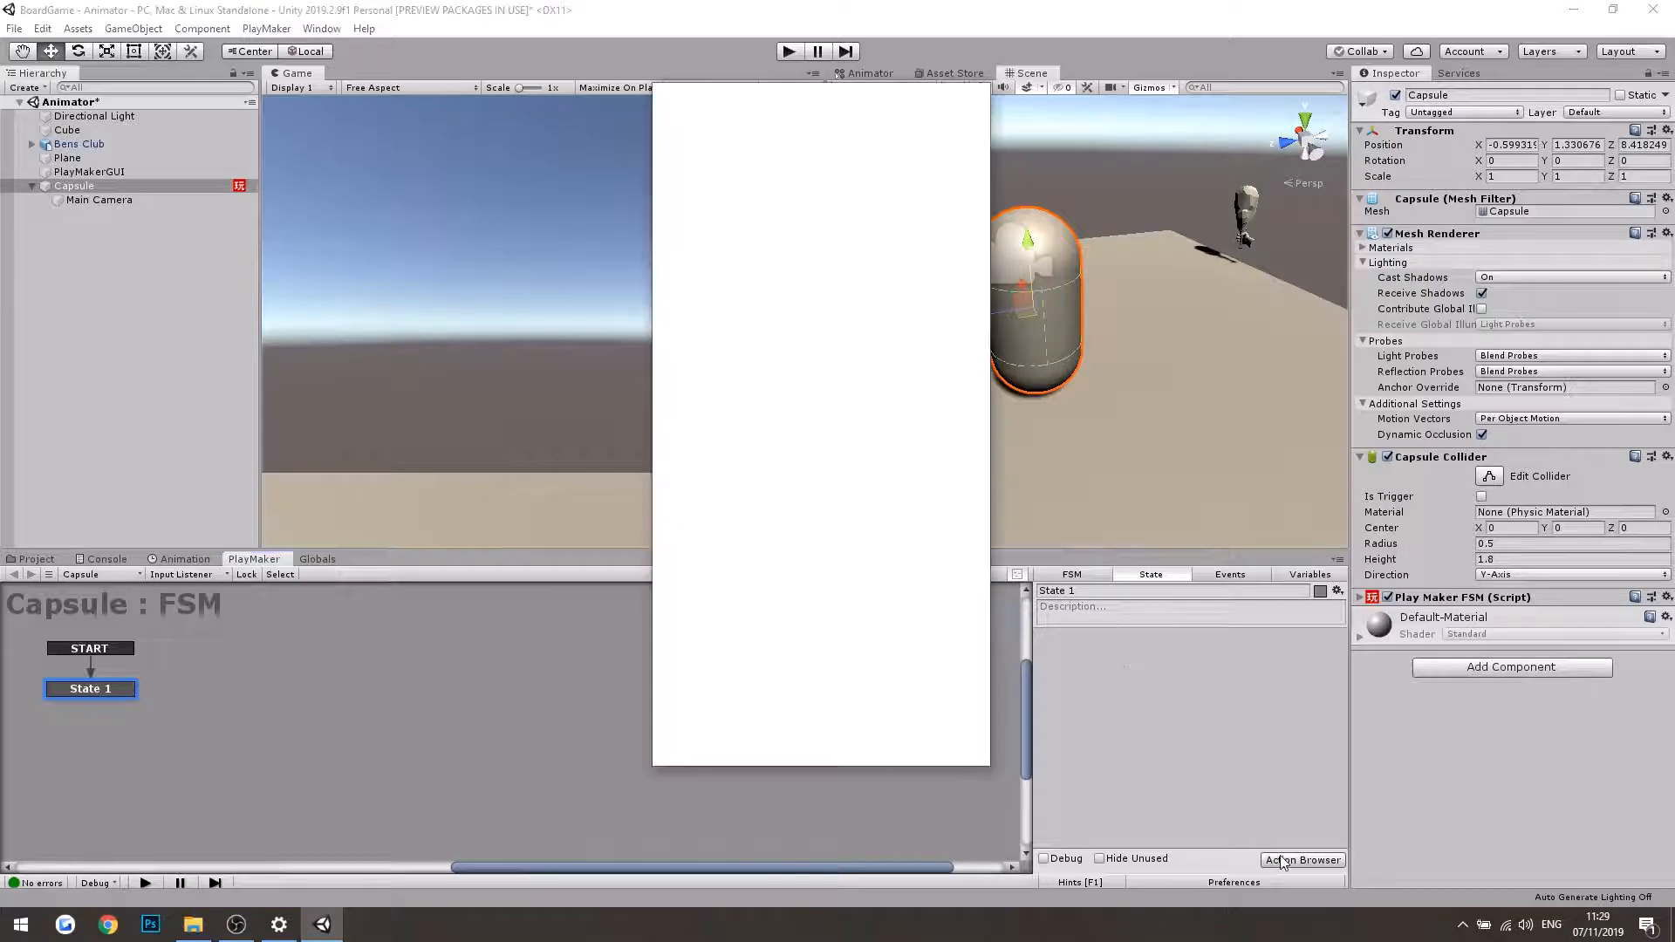
pyautogui.write('a')
pyautogui.press('Return')
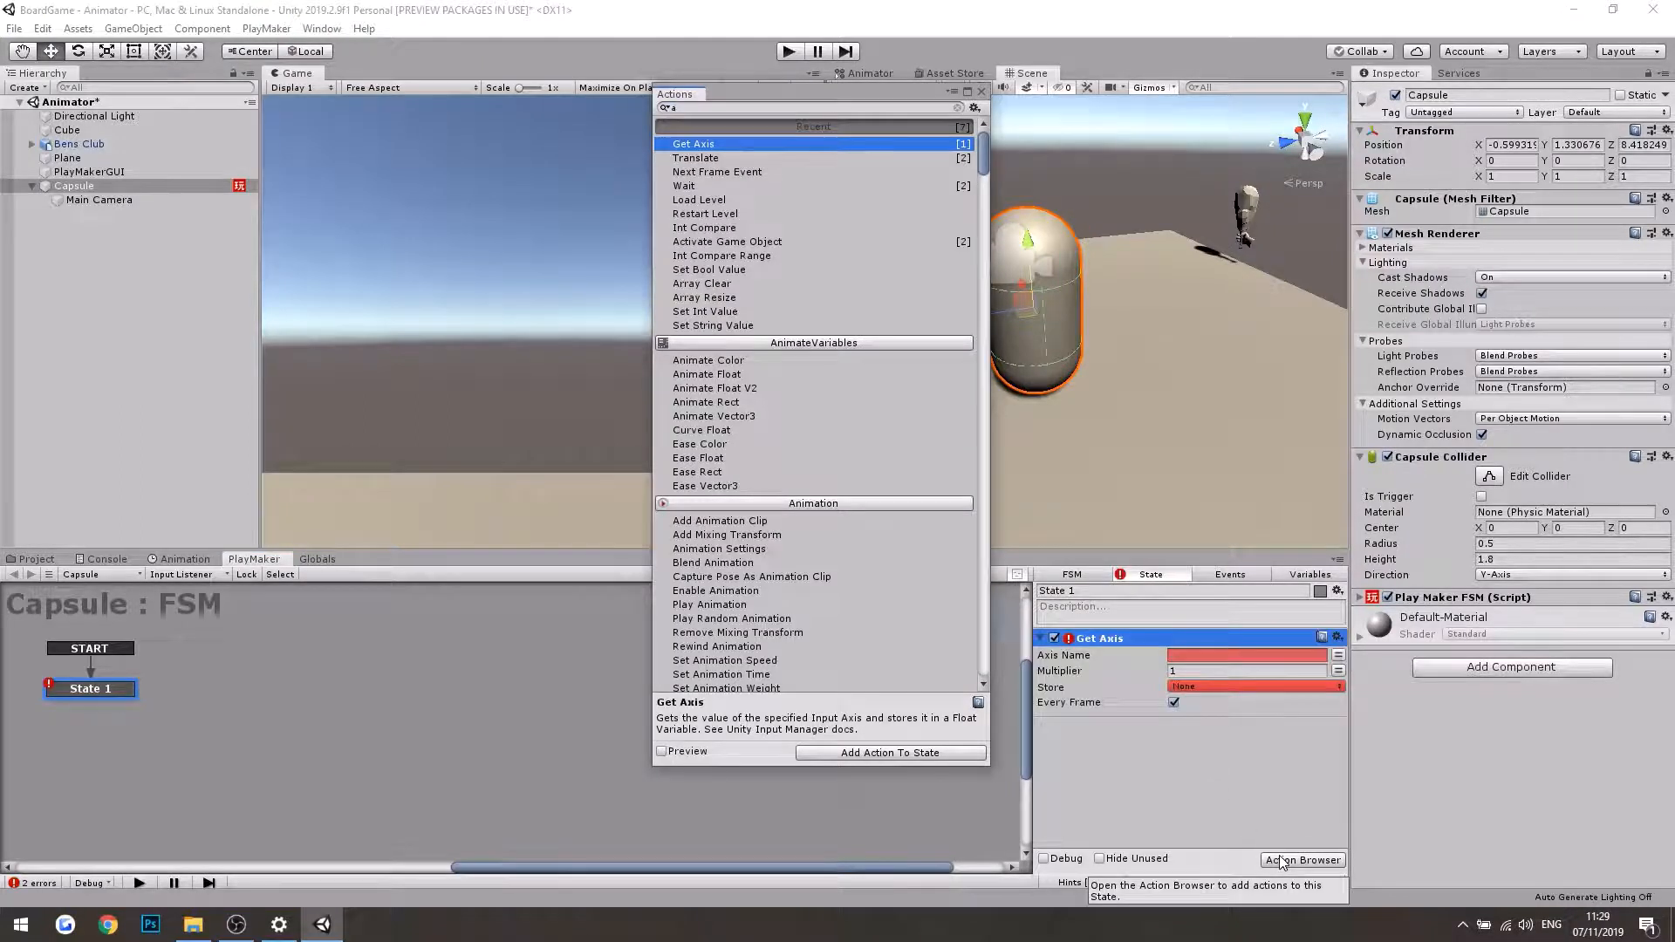
pyautogui.press('Return')
pyautogui.click(981, 92)
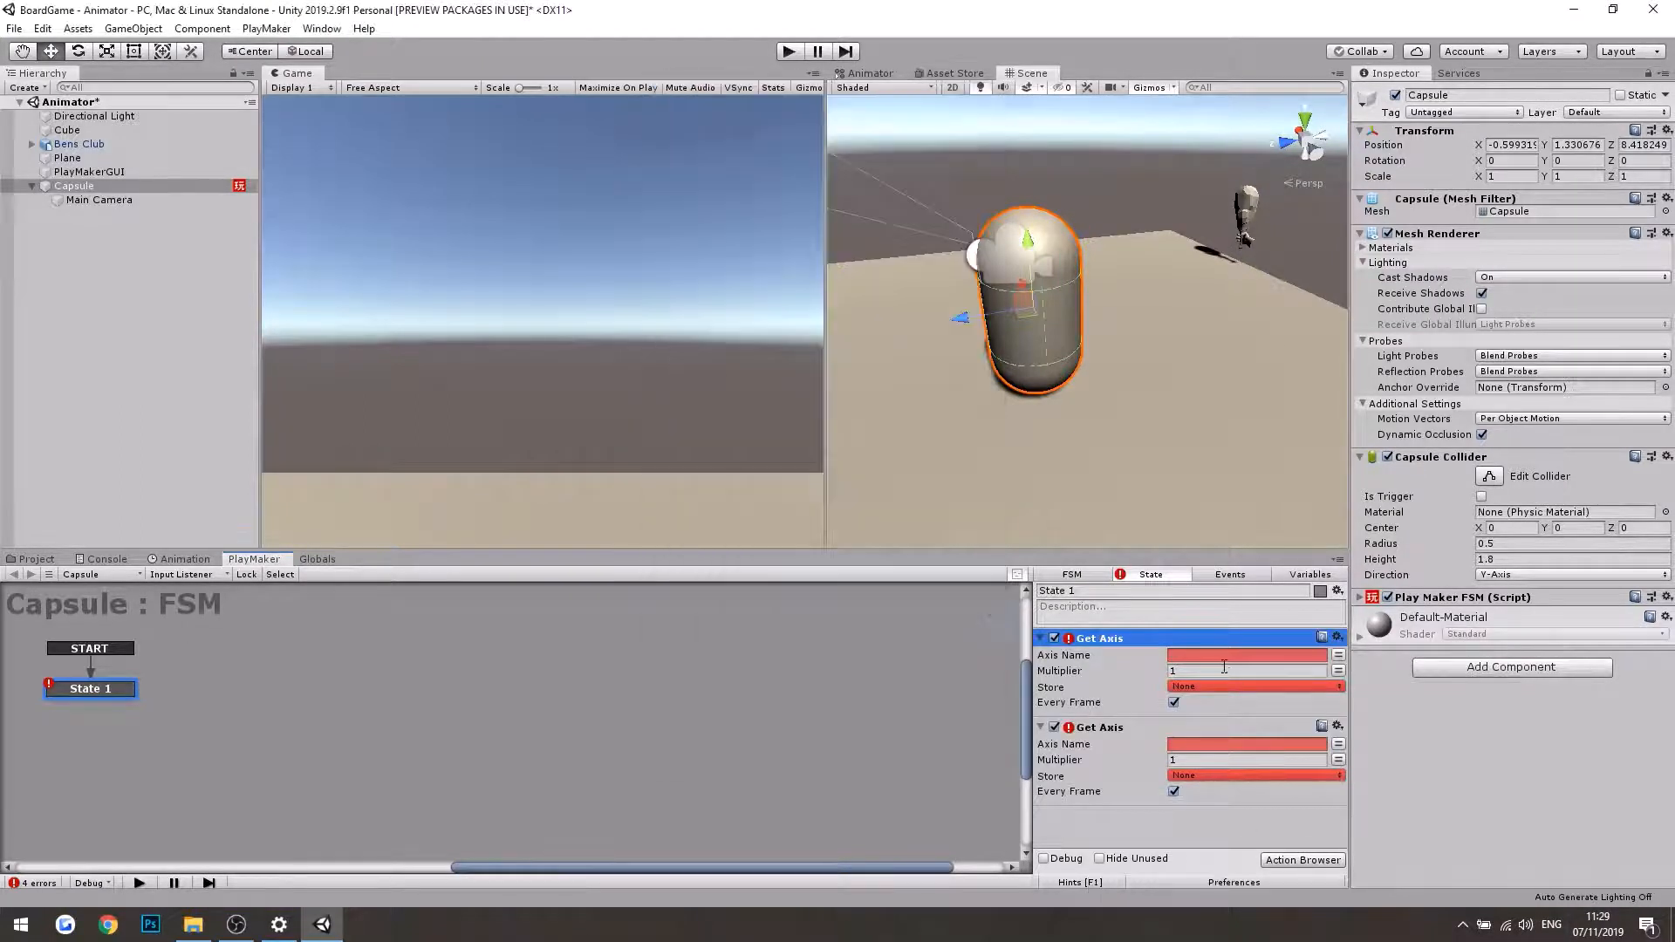
# Step: Set the axis name of the first Get Axis action to Vertical and of the second to Horizontal
pyautogui.click(1206, 654)
pyautogui.write('Ver')
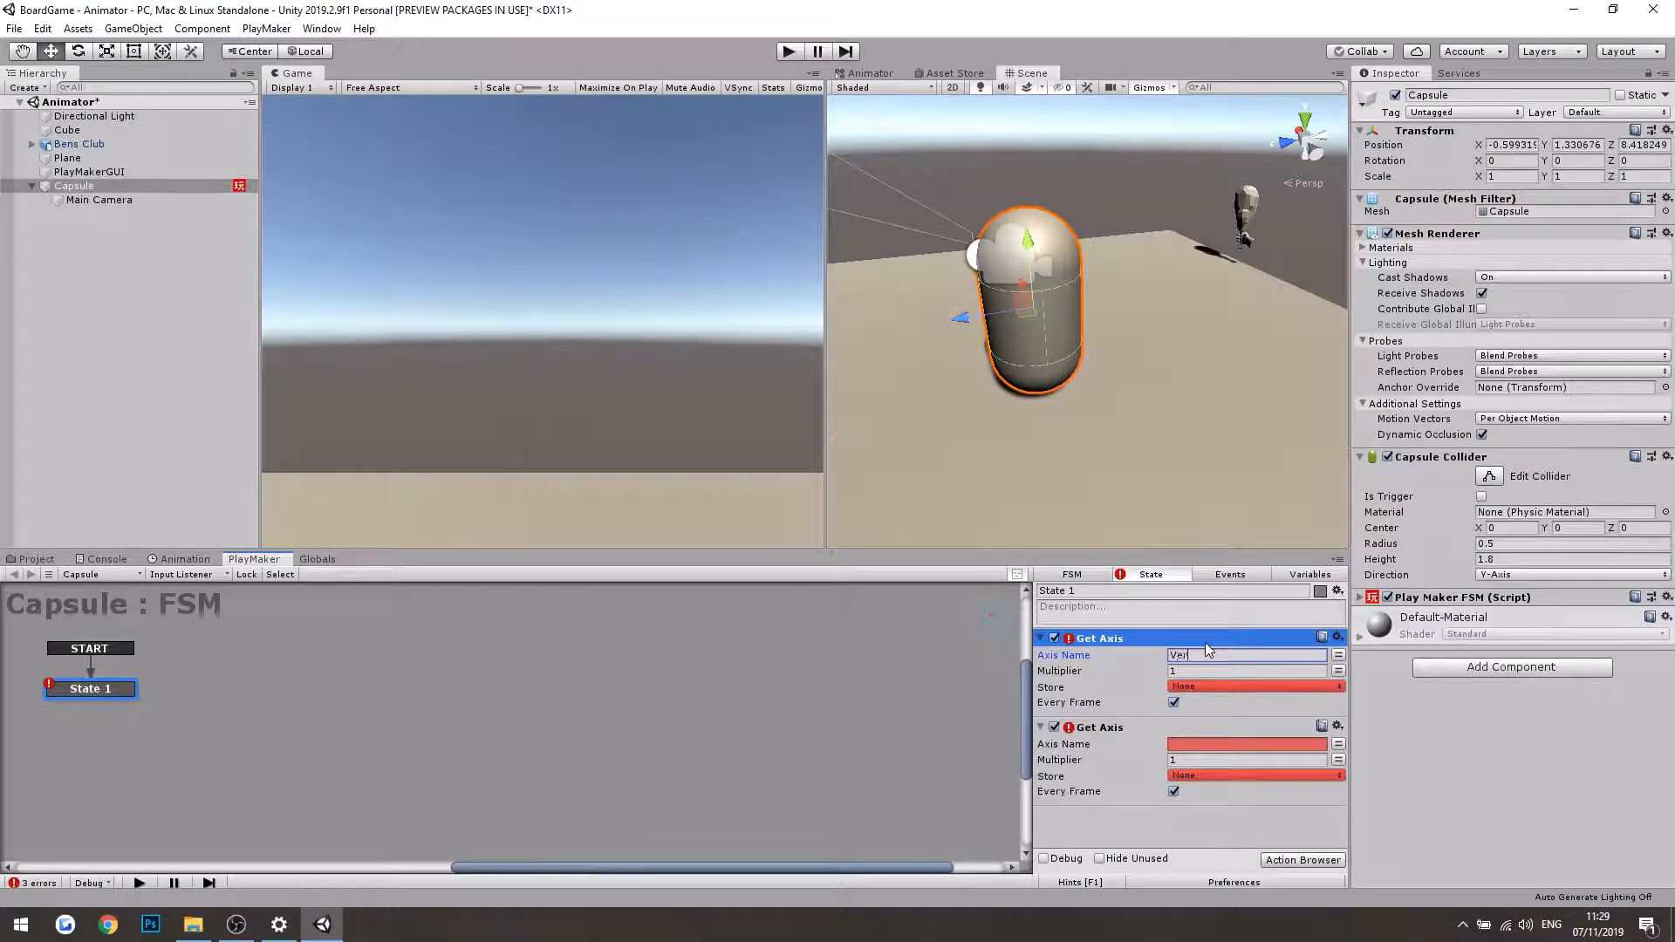
pyautogui.write('tical')
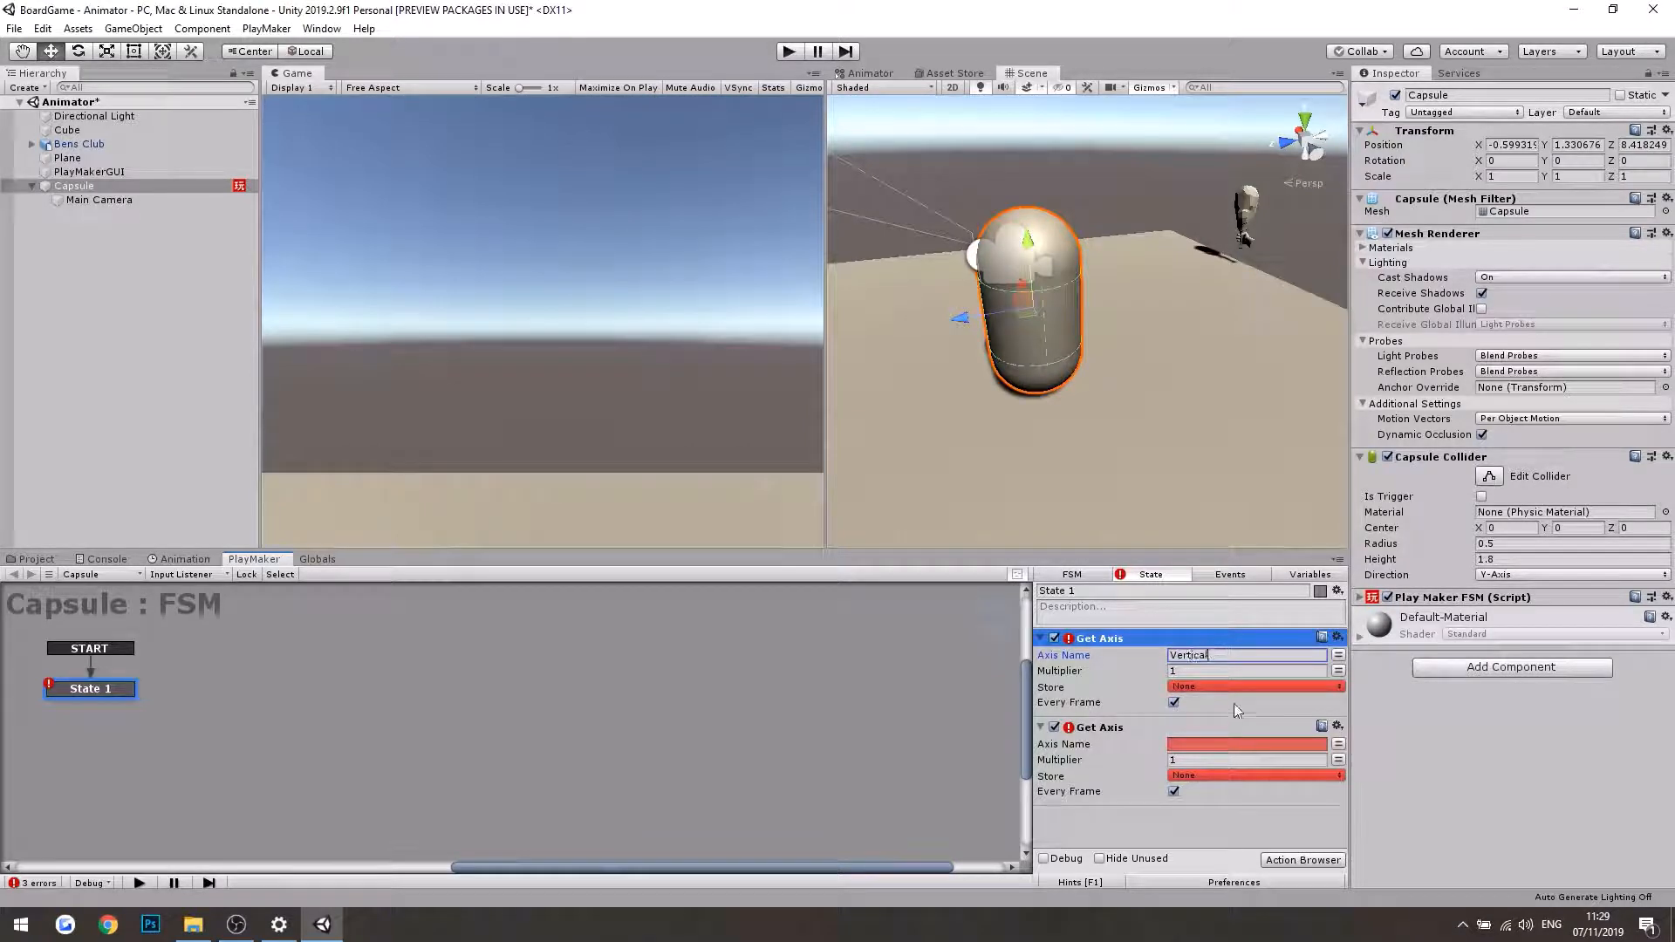
pyautogui.click(1220, 744)
pyautogui.write('Hpr')
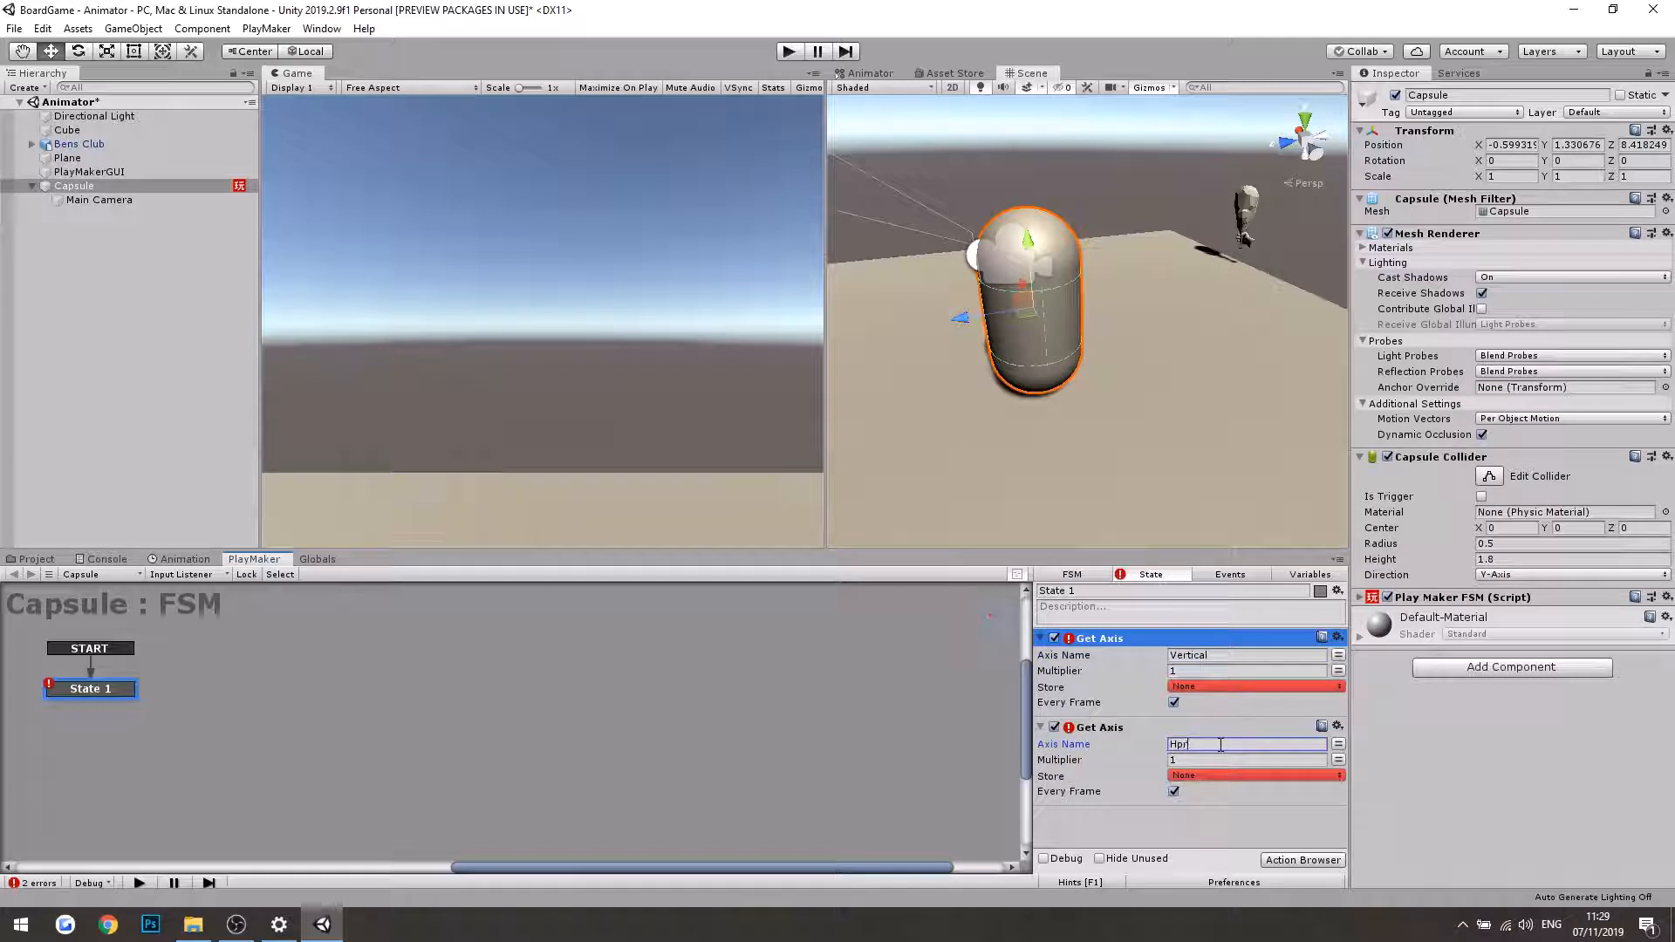
pyautogui.press('BackSpace')
pyautogui.write('oriz')
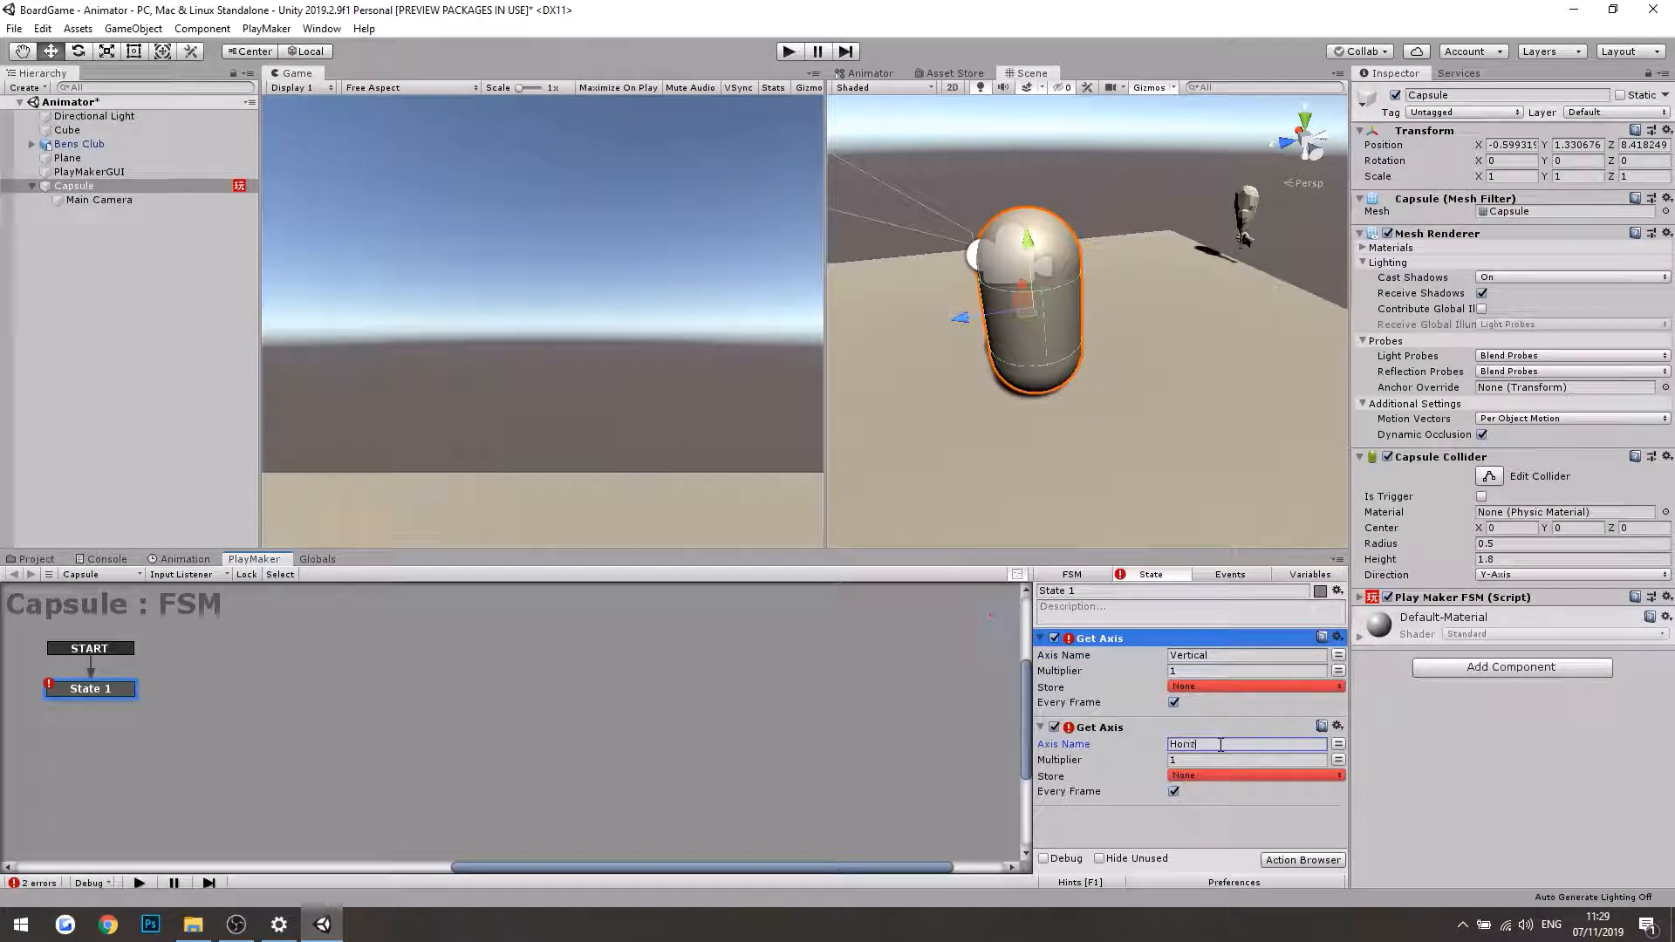
pyautogui.write('ontal')
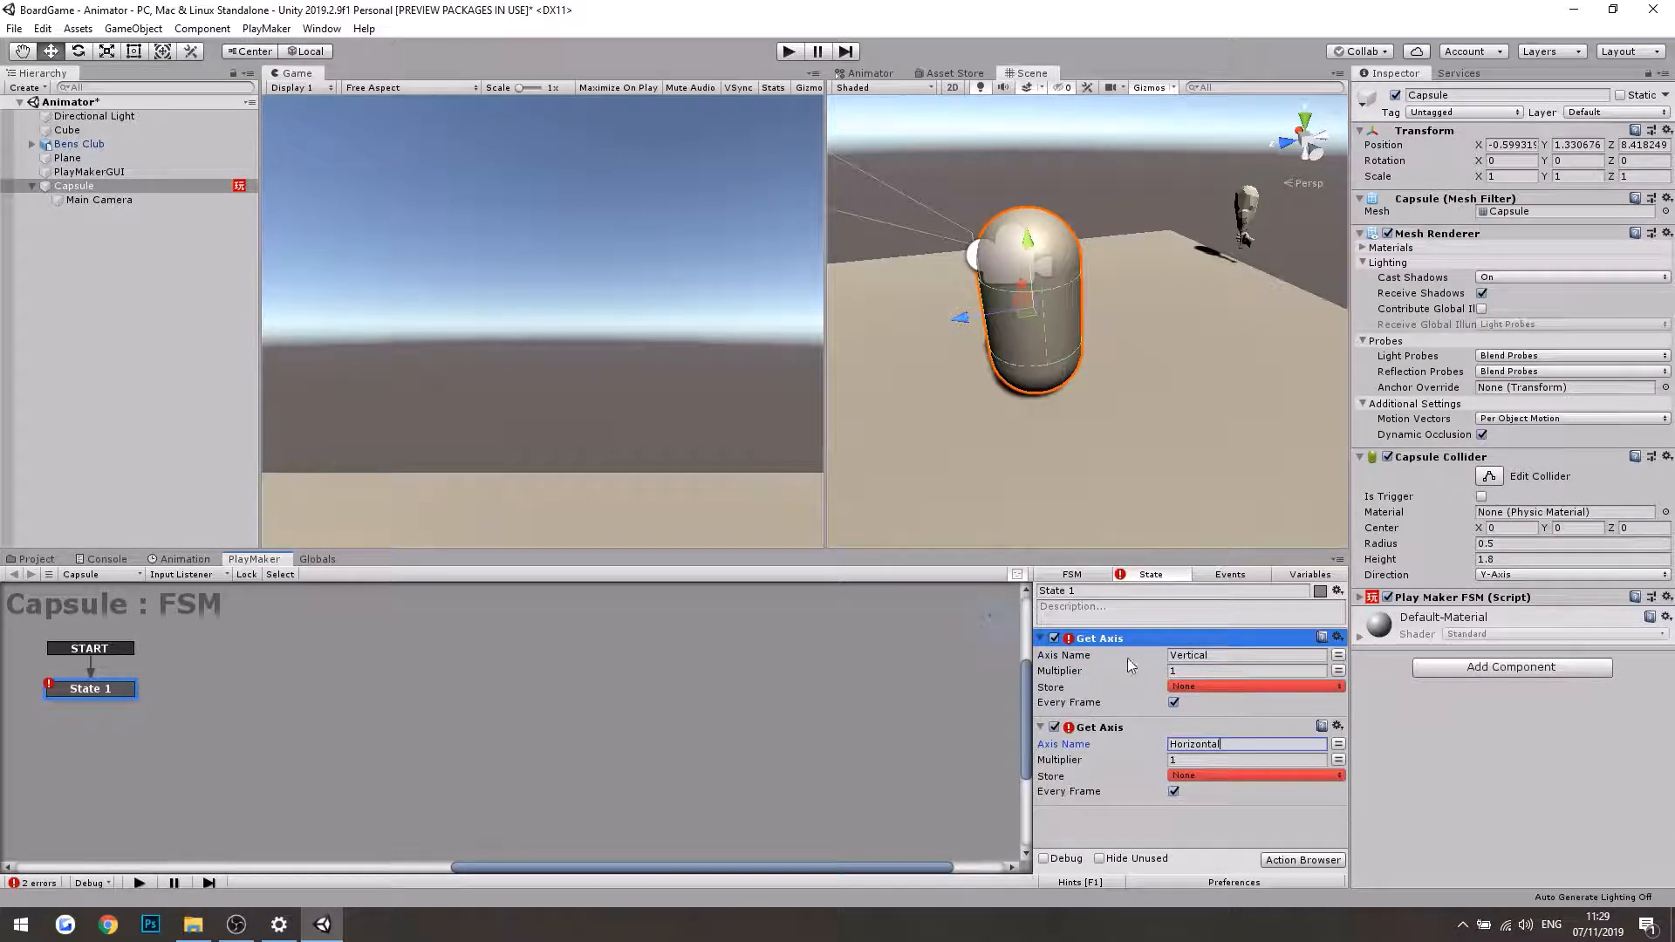
# Step: Check the Get Axis names against the axis names in the project's Input settings, and close the settings
pyautogui.doubleClick(1223, 745)
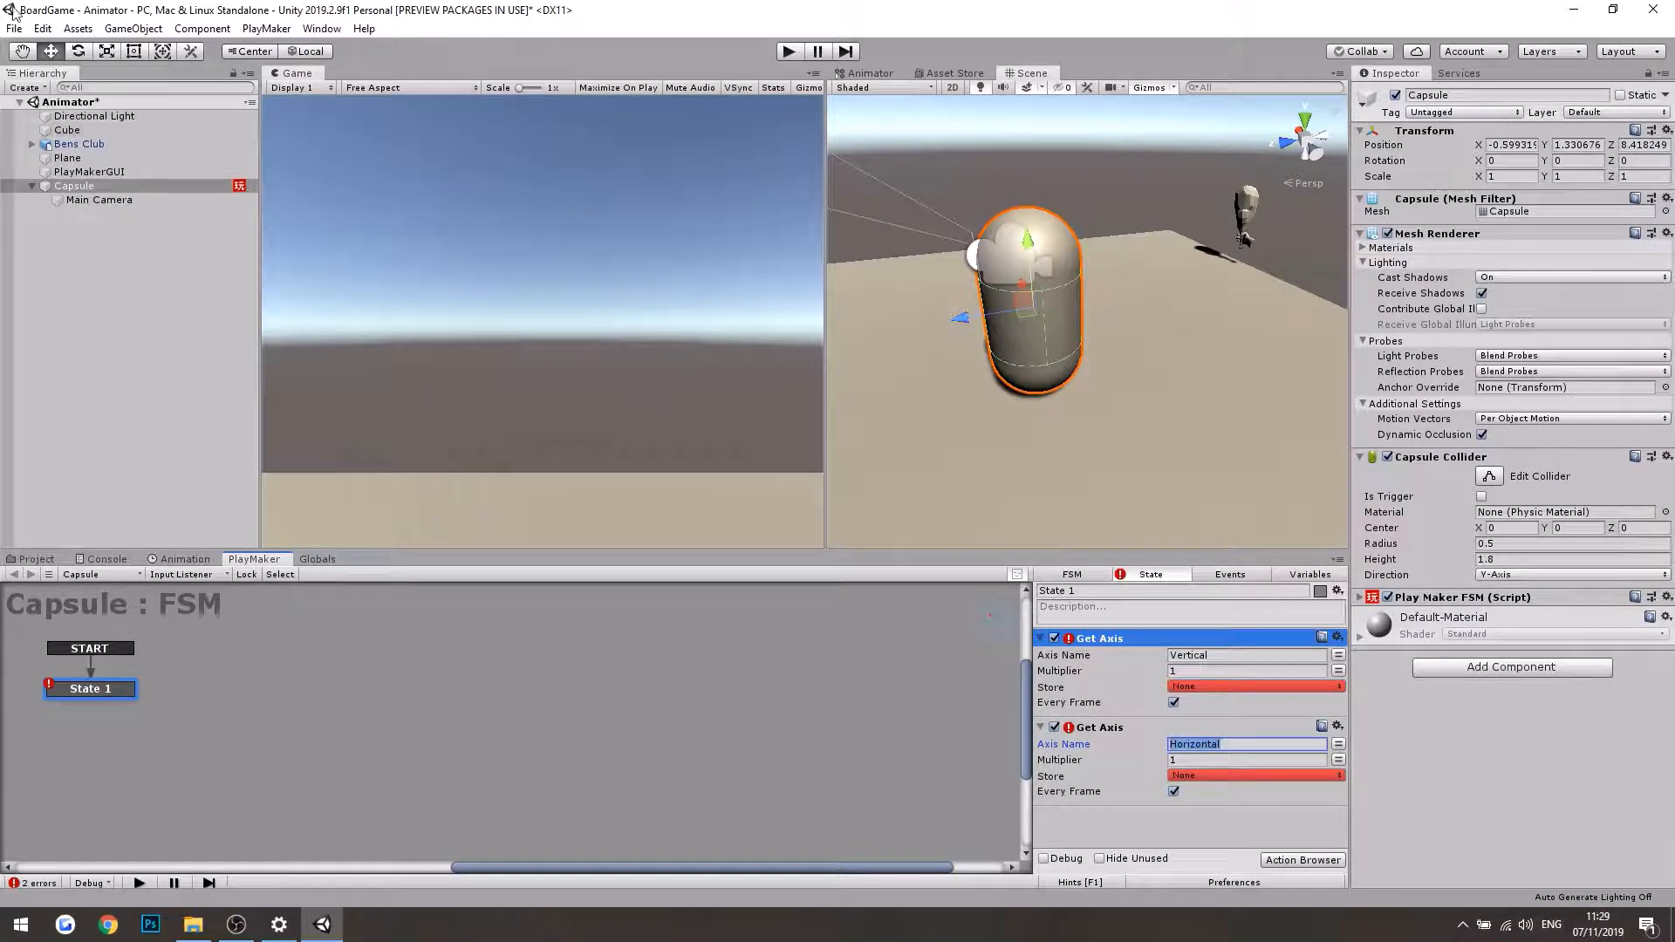
pyautogui.click(42, 28)
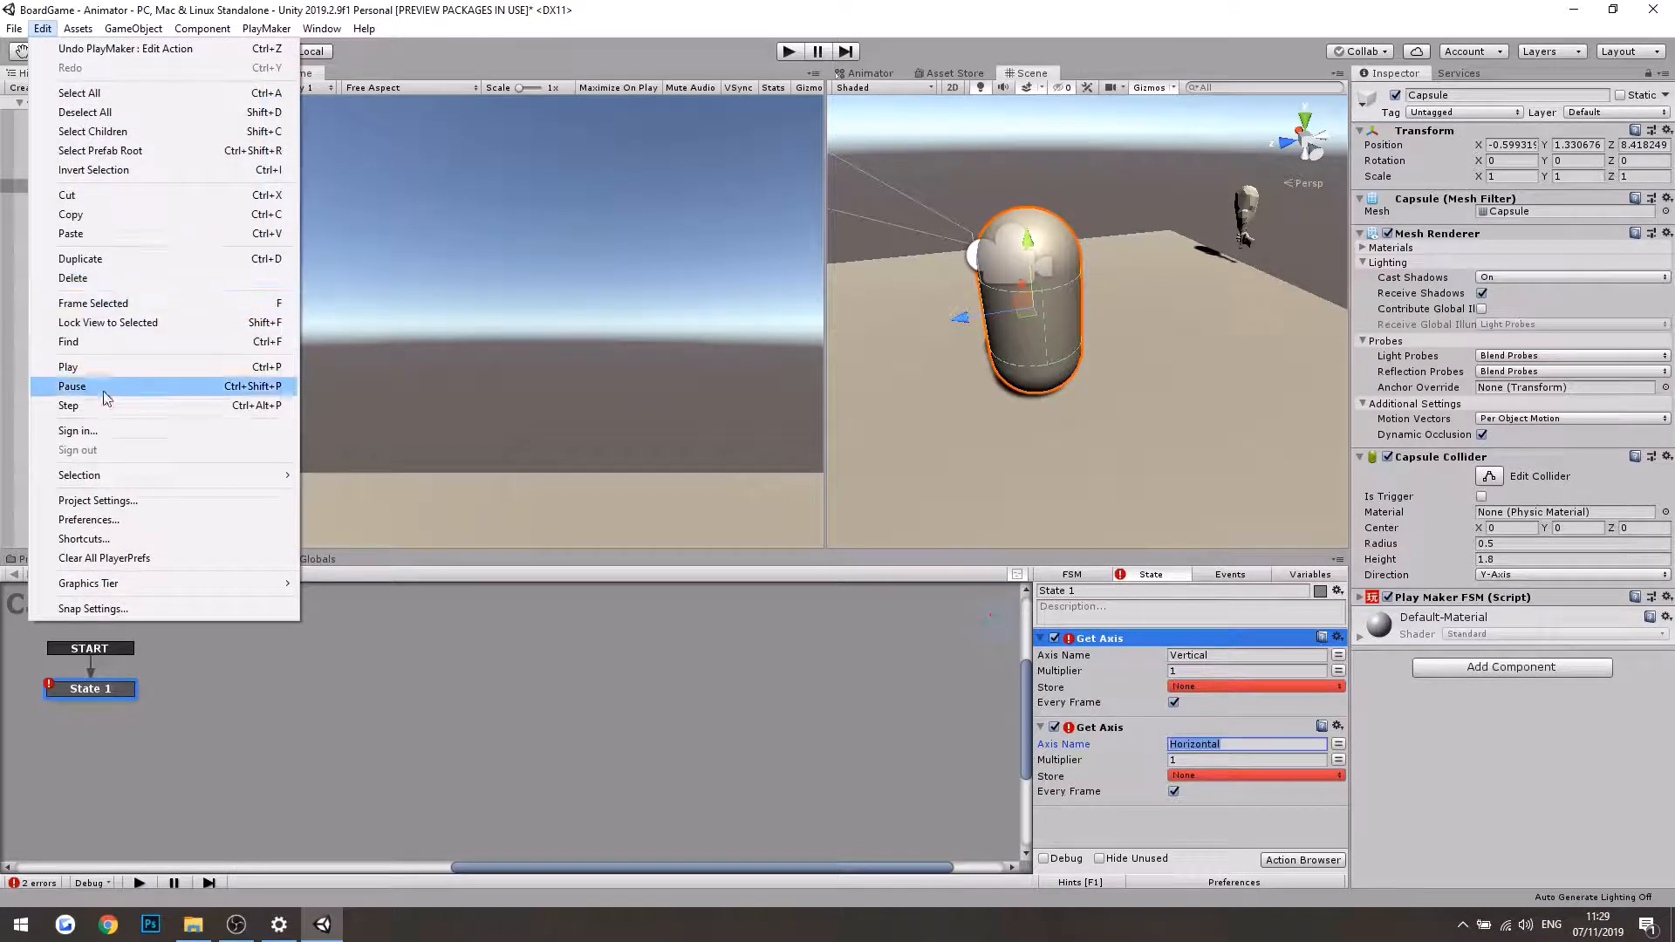
pyautogui.click(98, 500)
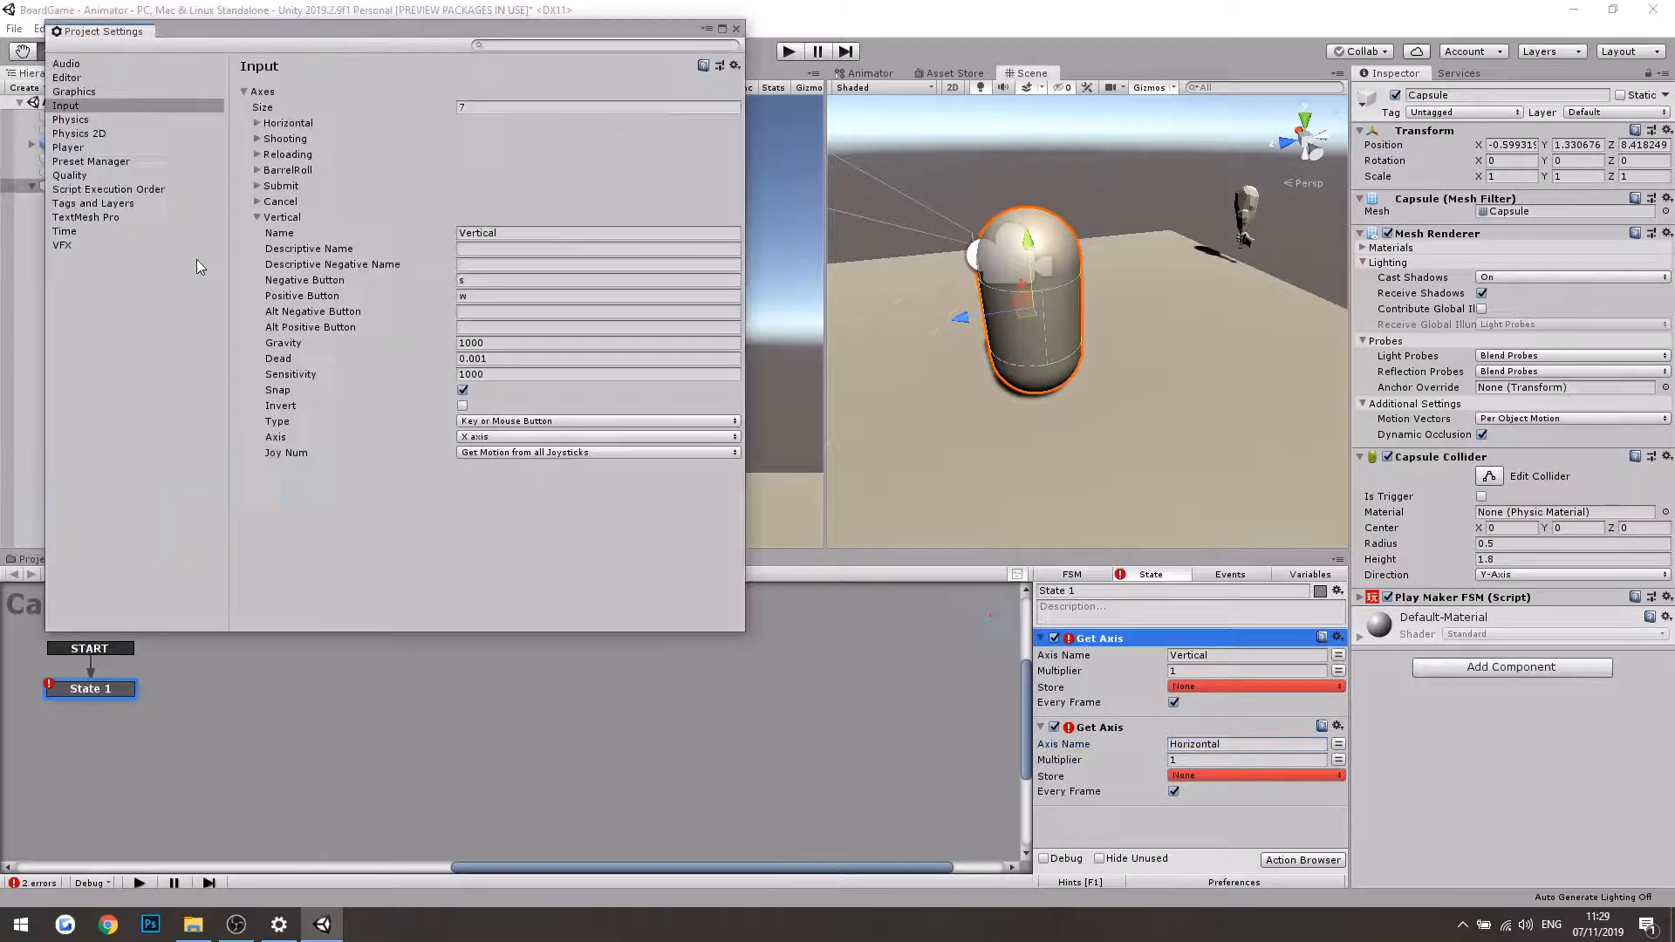
pyautogui.doubleClick(476, 233)
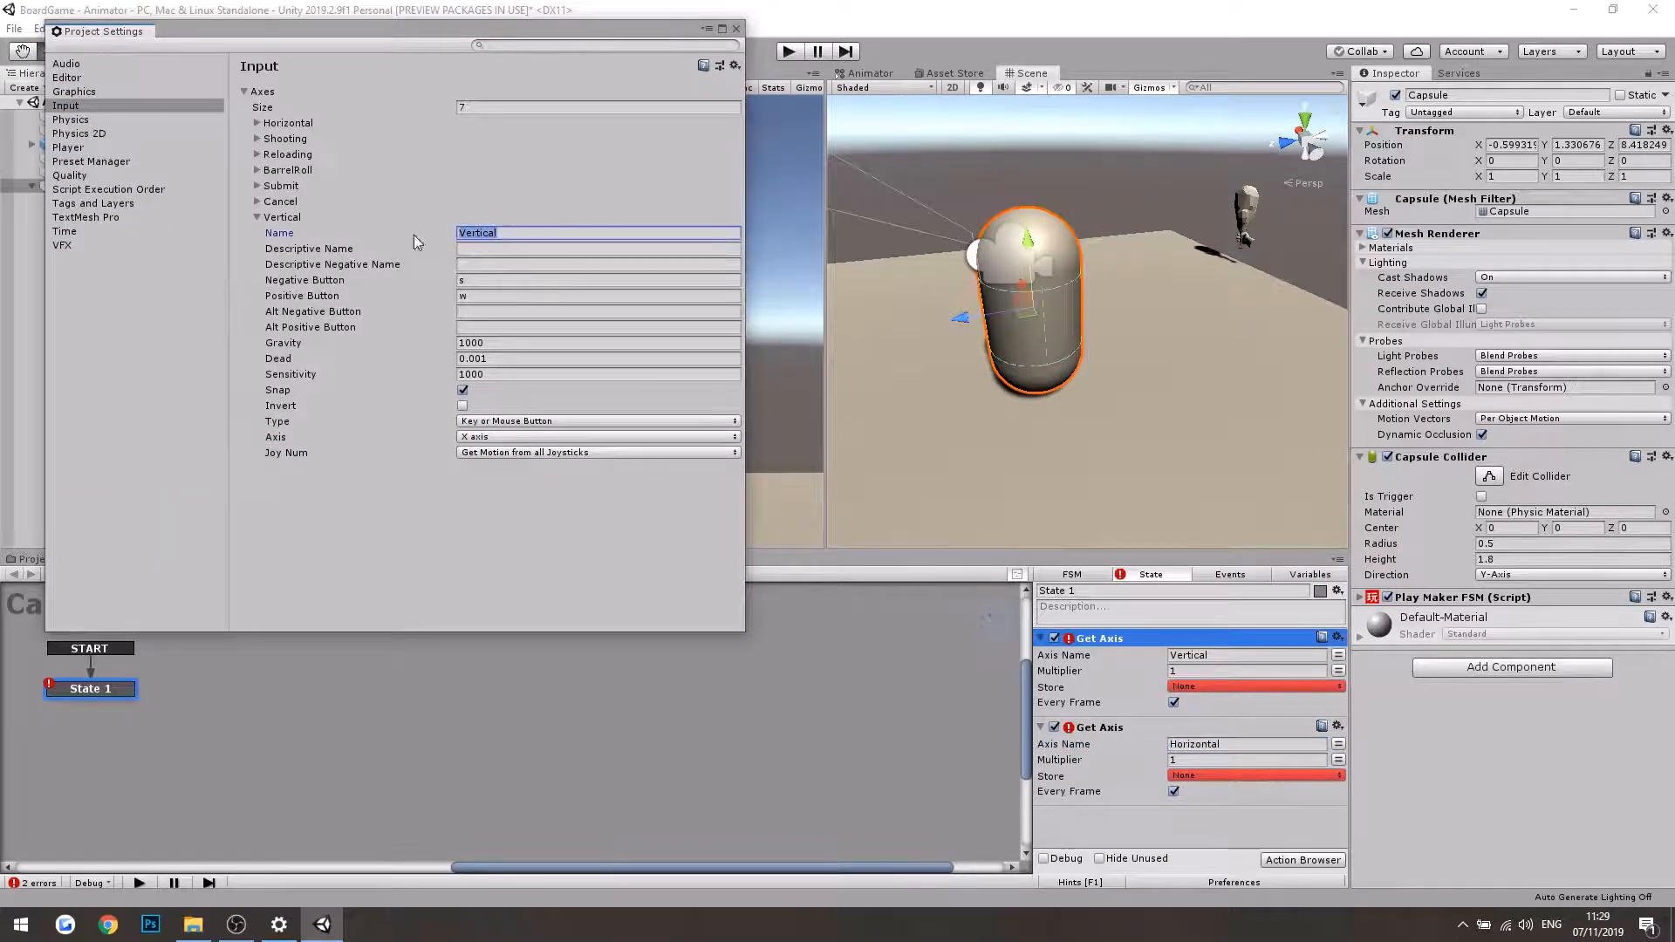
pyautogui.click(737, 29)
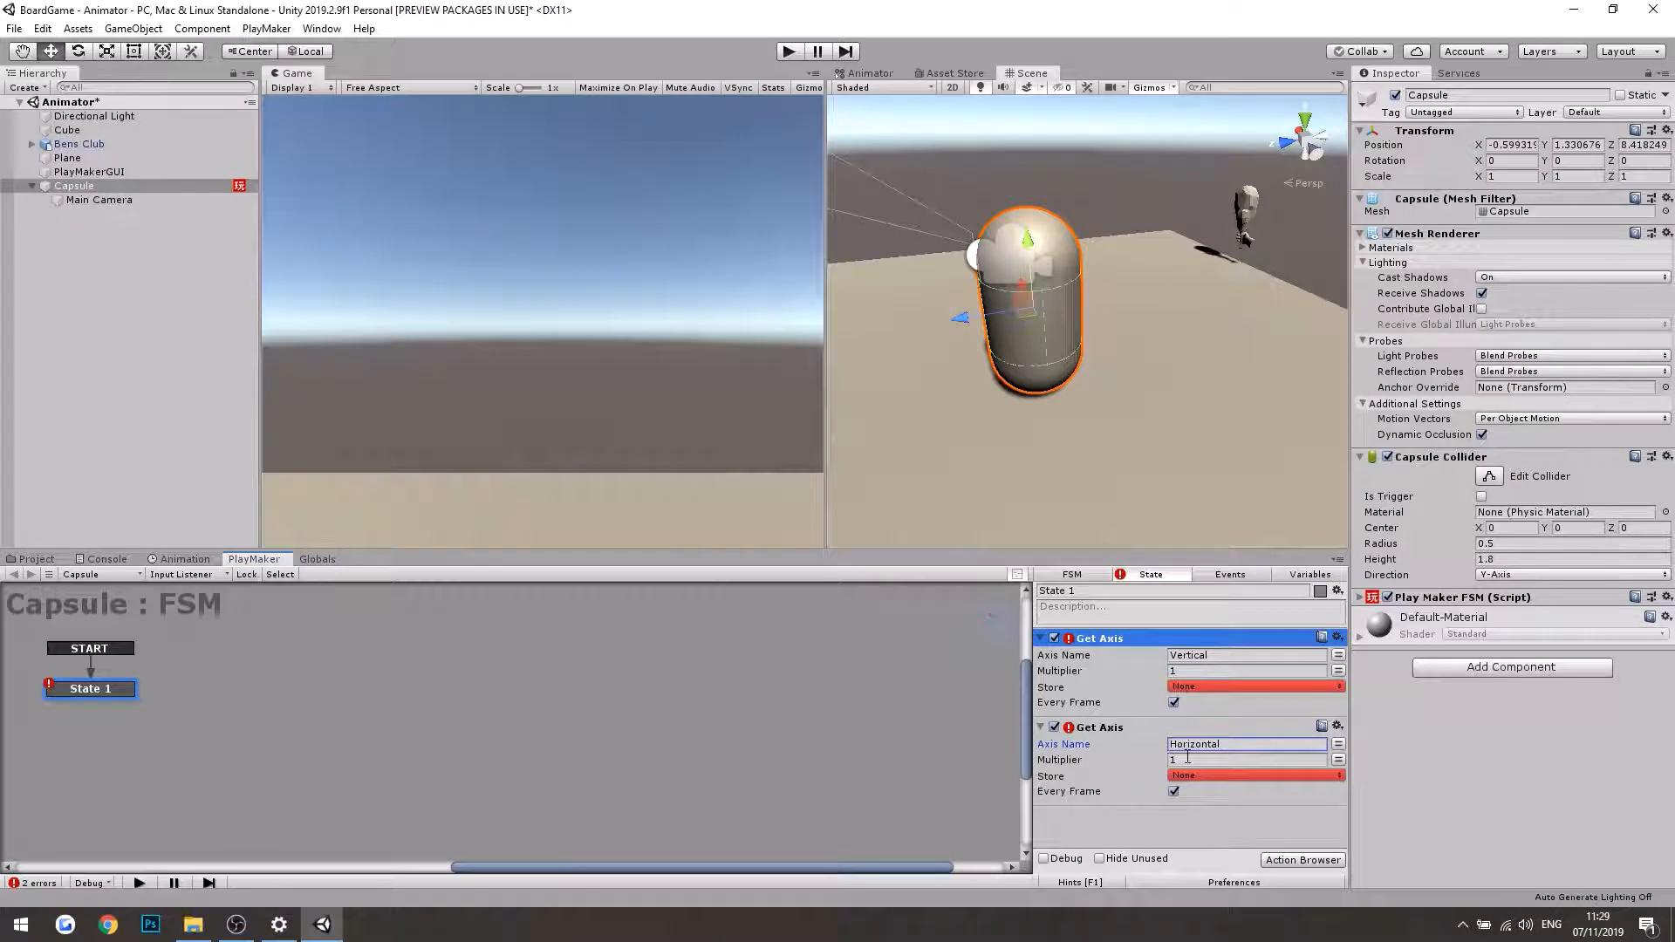
# Step: Store the Vertical axis value in a new global variable named "Vertical"
pyautogui.click(1221, 686)
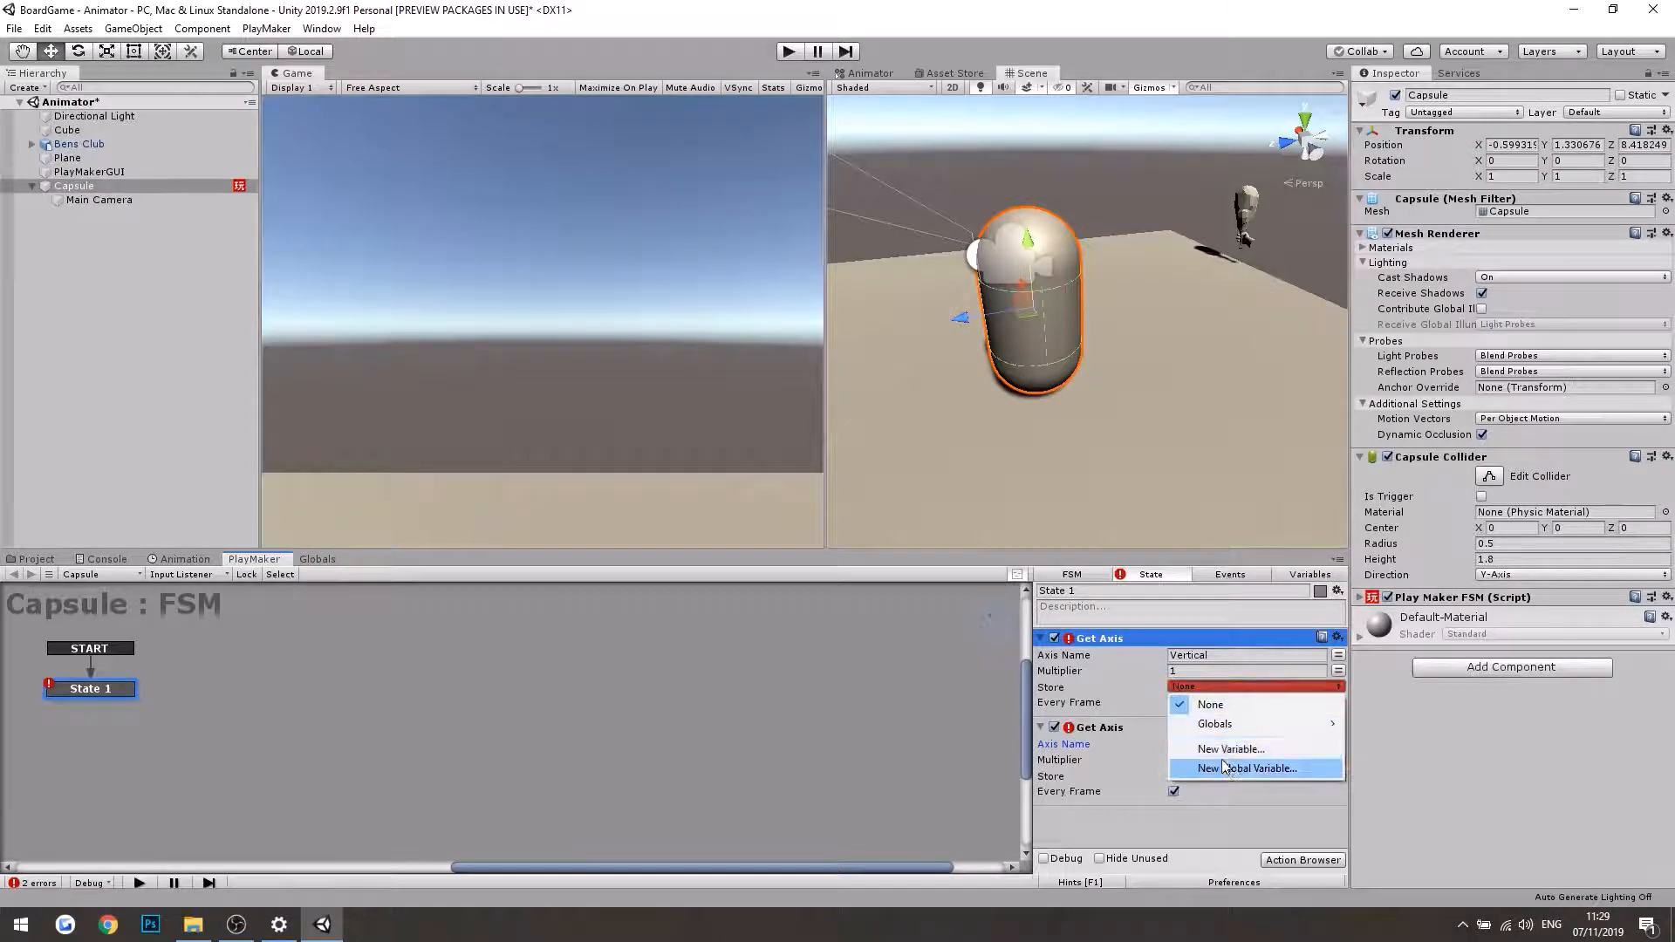
pyautogui.click(1226, 767)
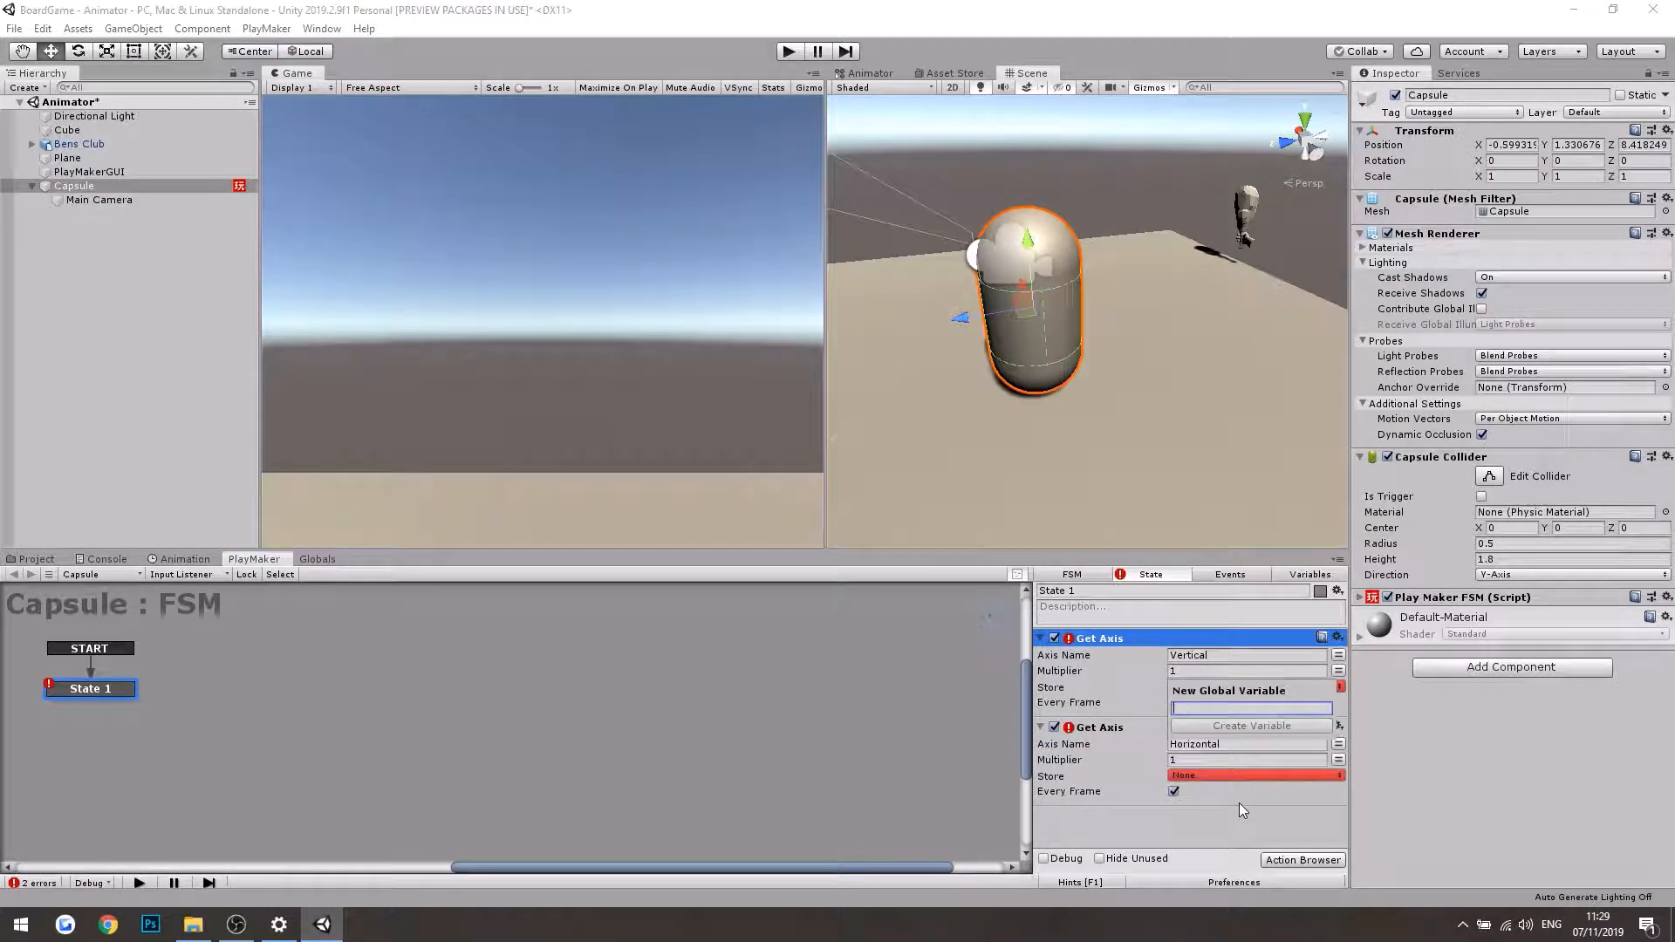
pyautogui.write('Vertical')
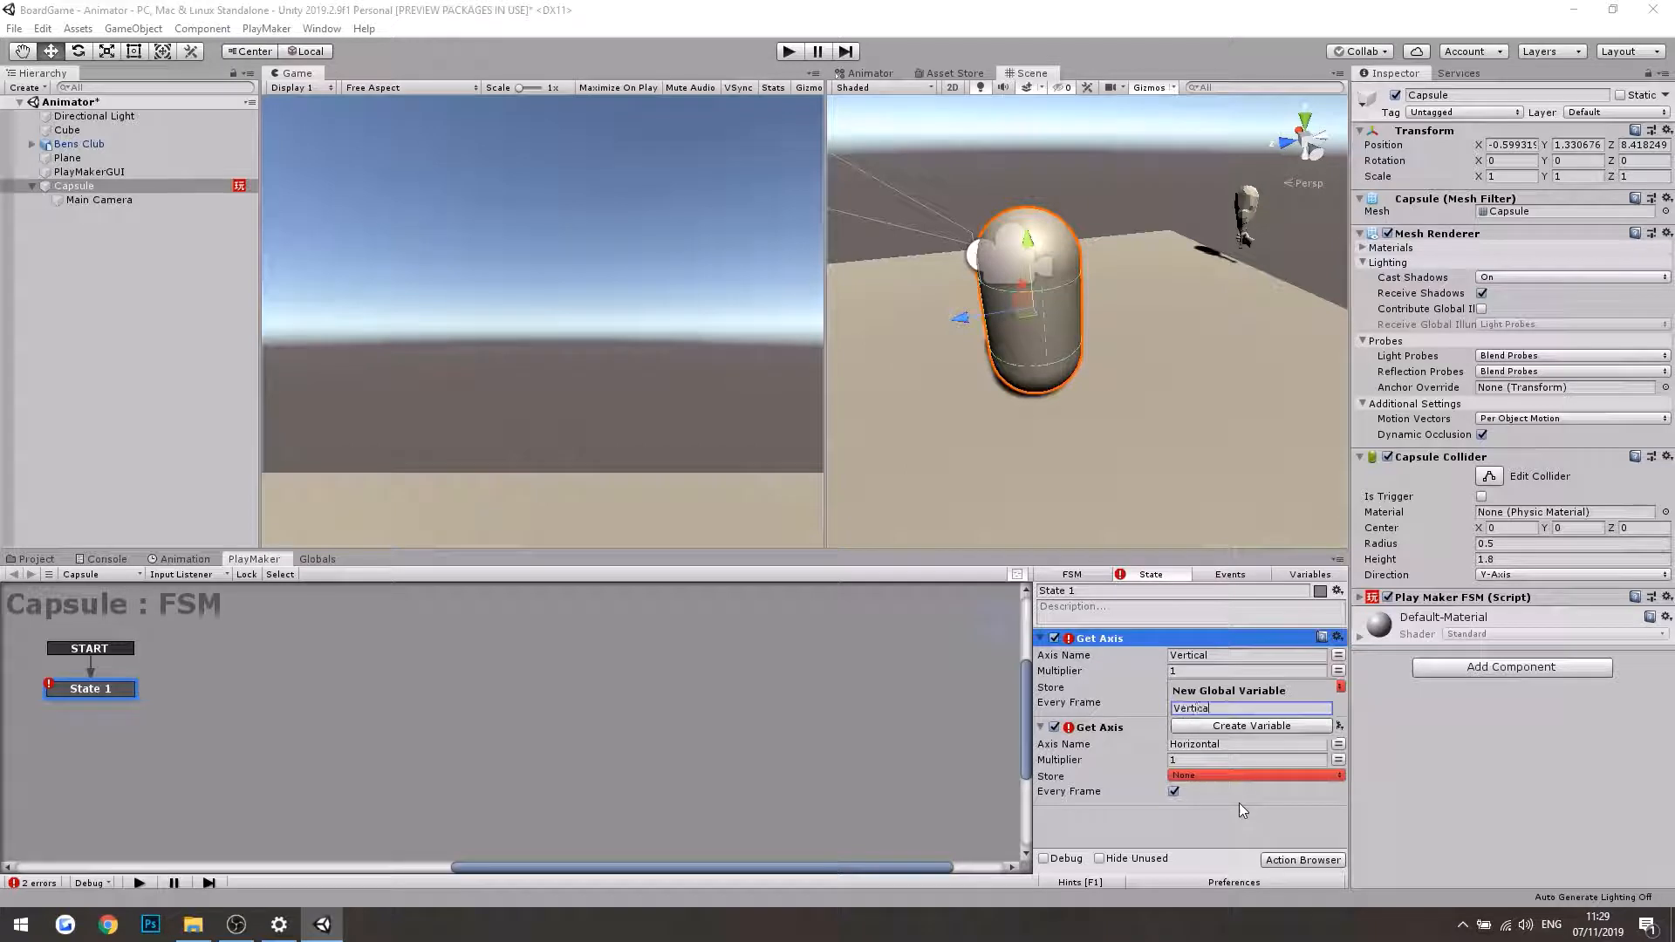
pyautogui.press('Return')
# Step: Store the Horizontal axis value in a new global variable named "Horizontal", and collapse both Get Axis actions
pyautogui.click(1276, 779)
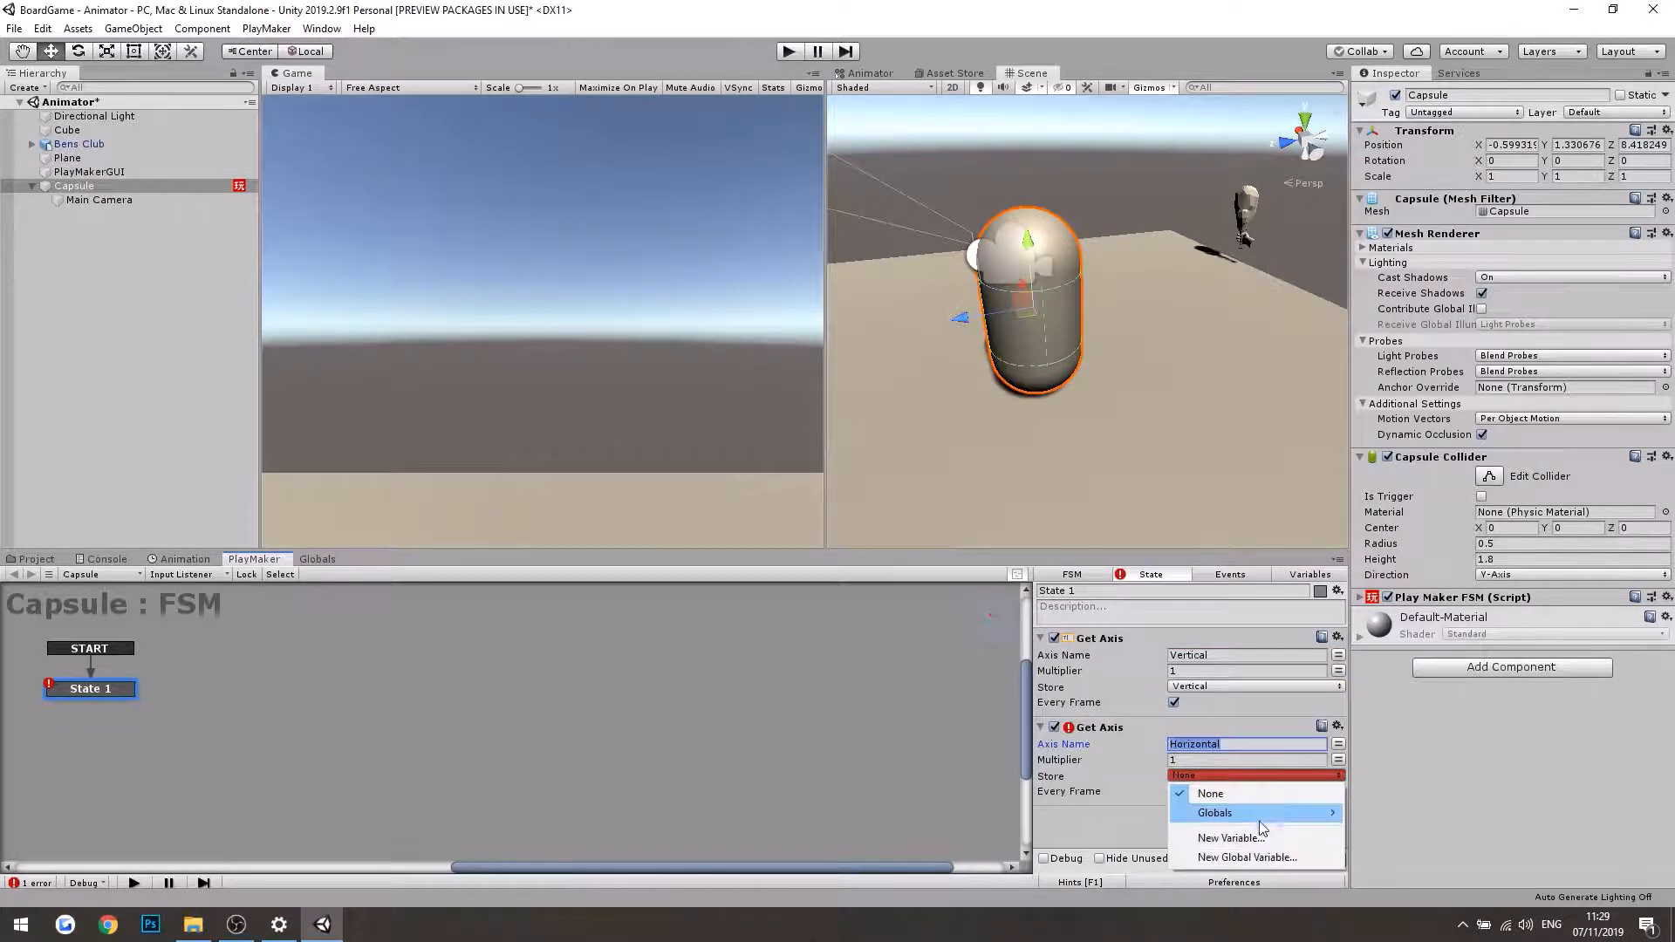
pyautogui.click(1248, 852)
pyautogui.write('H')
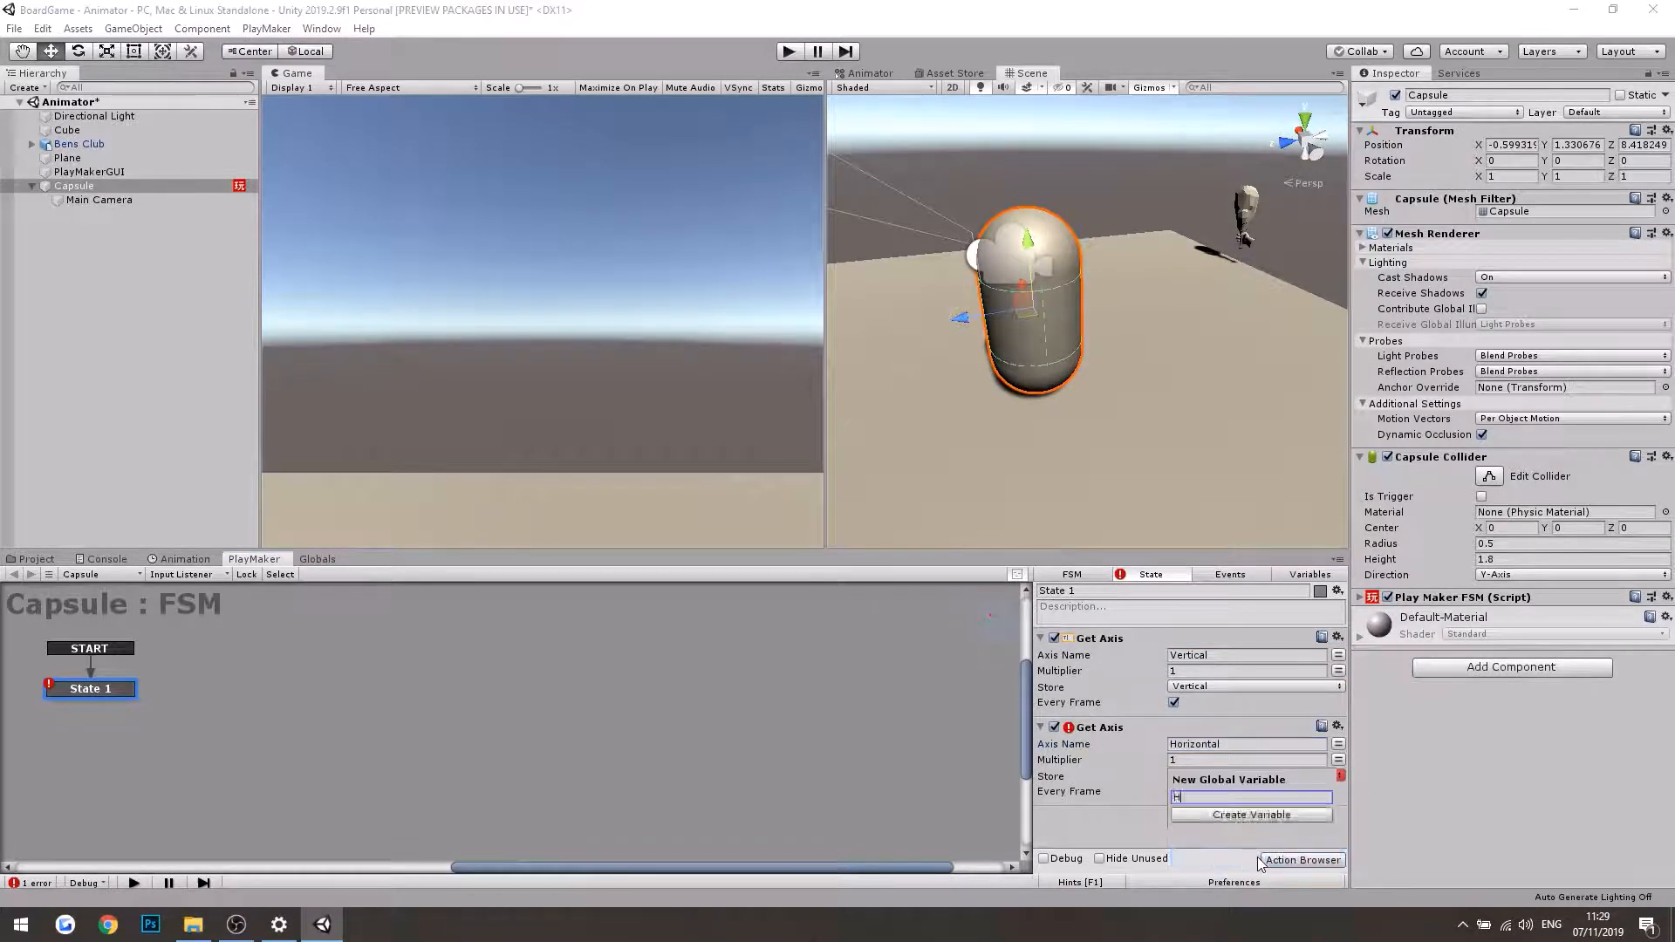
pyautogui.write('orizontal')
pyautogui.press('Return')
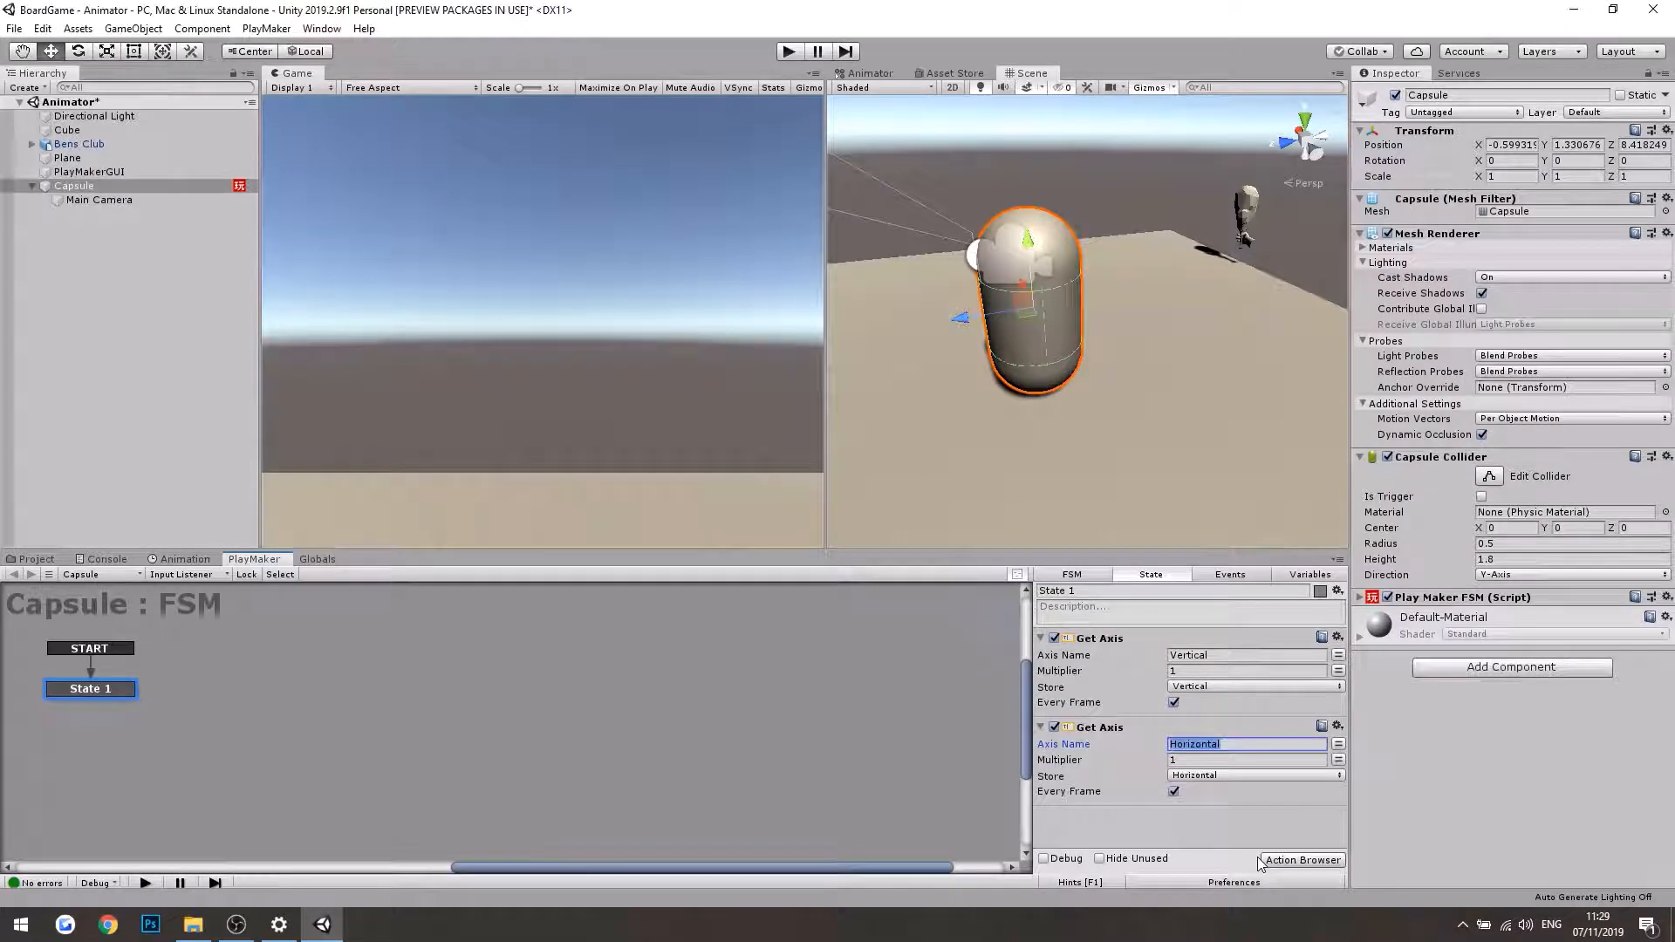
pyautogui.click(1040, 638)
pyautogui.click(1040, 658)
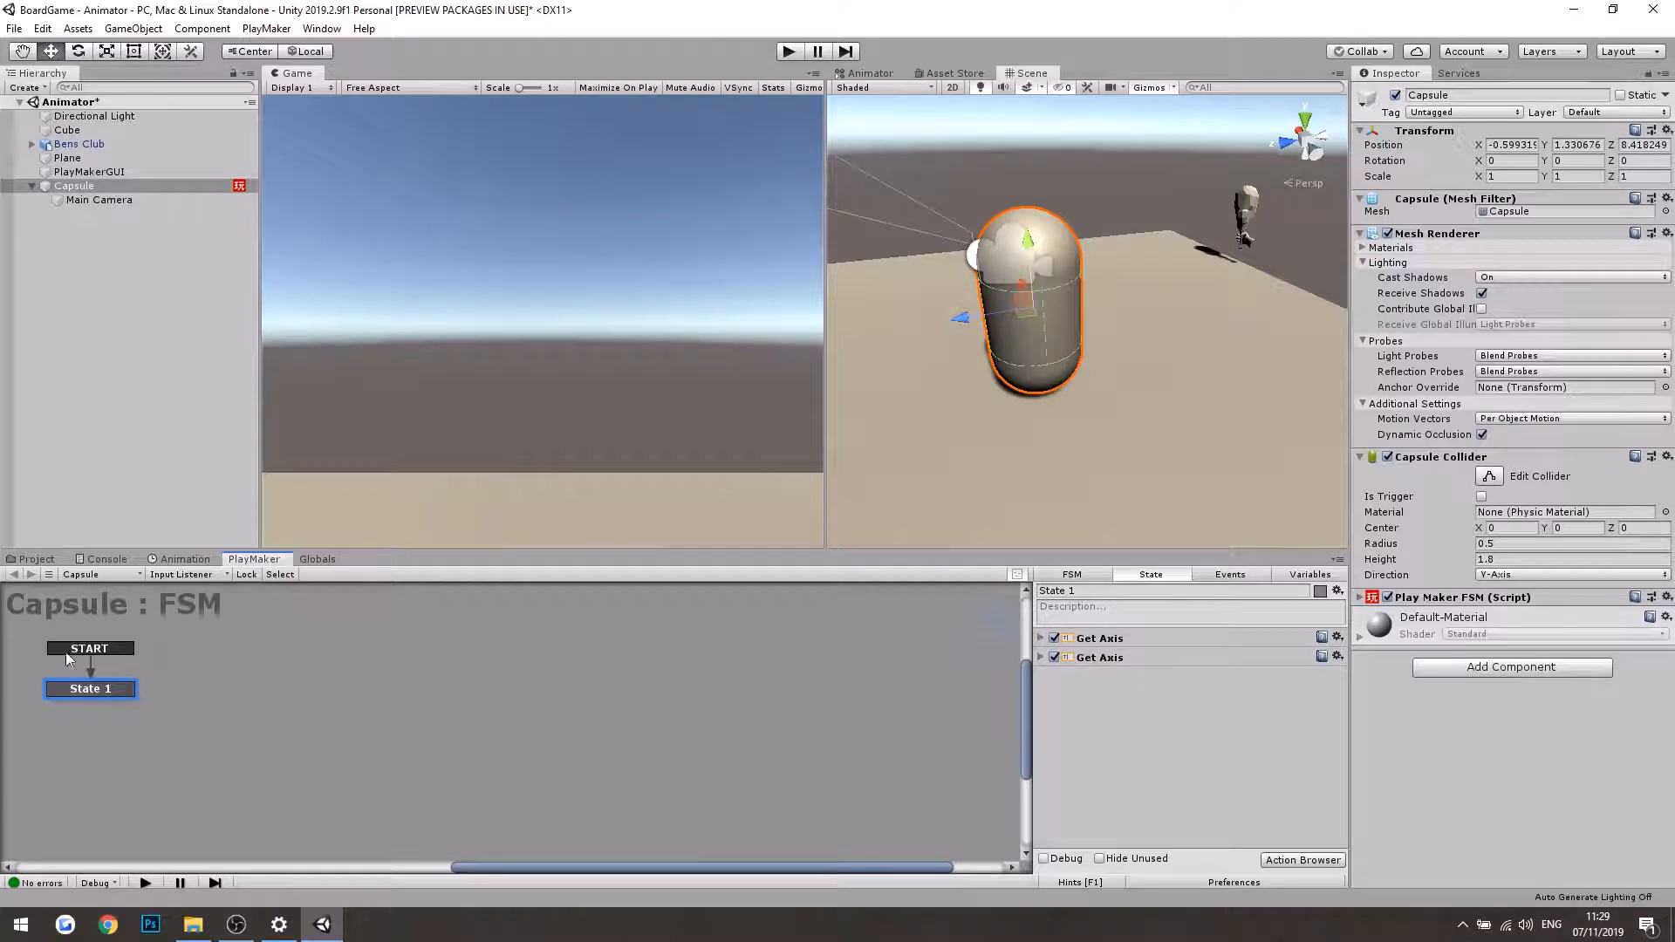
# Step: Add a second FSM component to the Capsule and name it "Character Movement"
pyautogui.rightClick(242, 683)
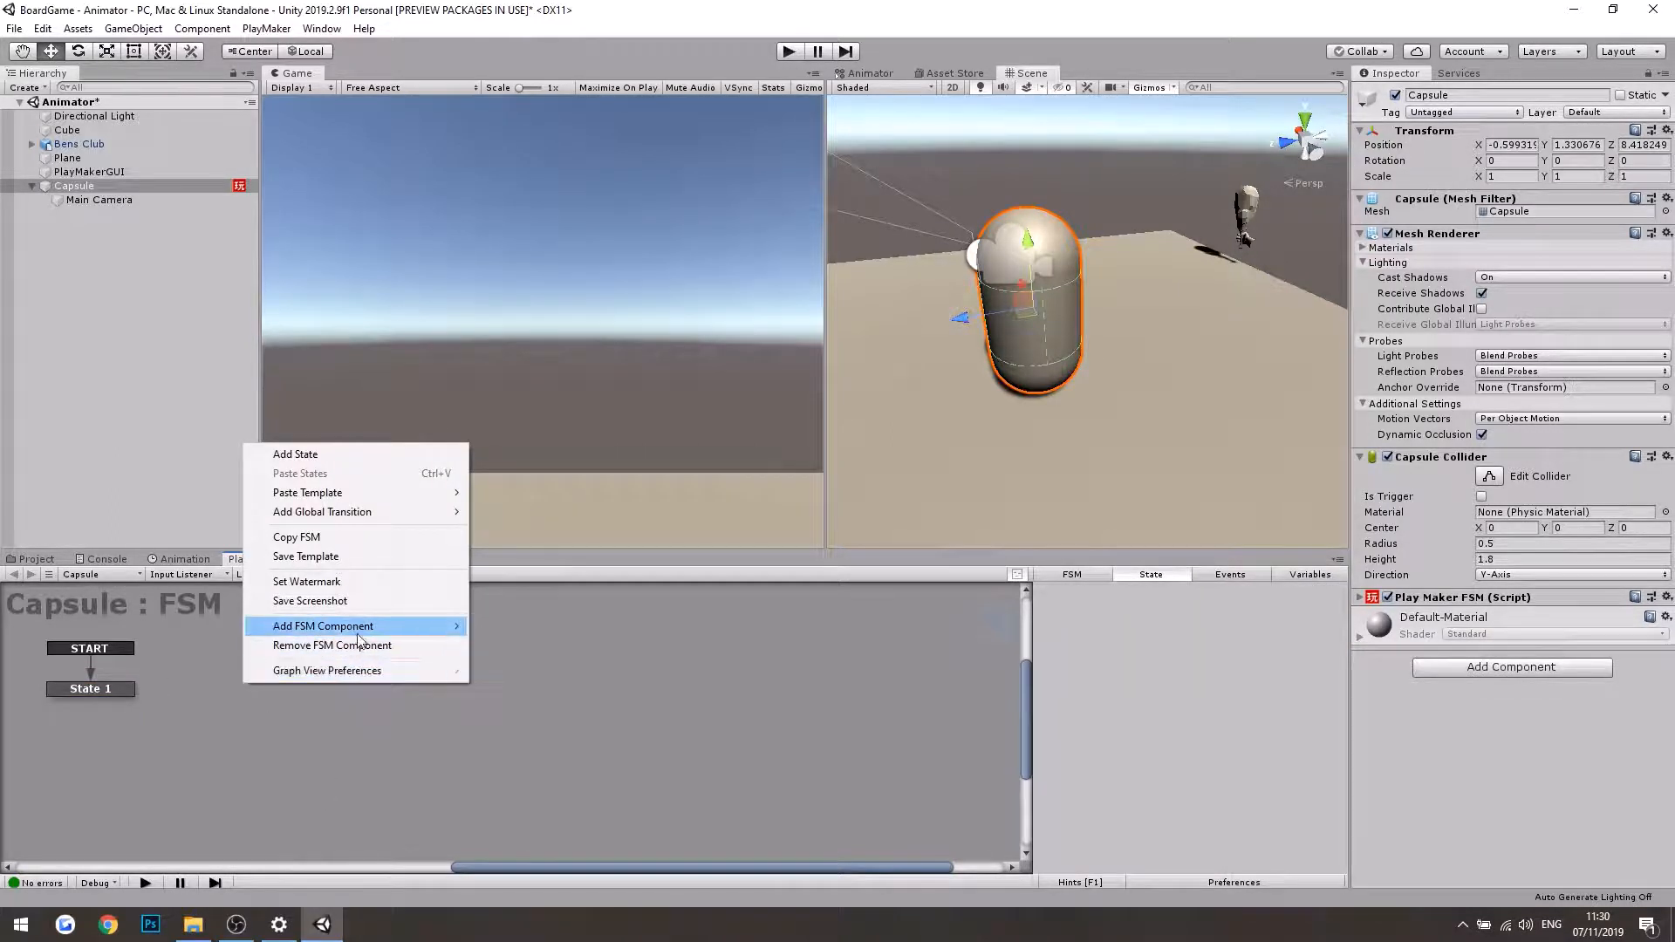
pyautogui.moveTo(449, 626)
pyautogui.click(509, 627)
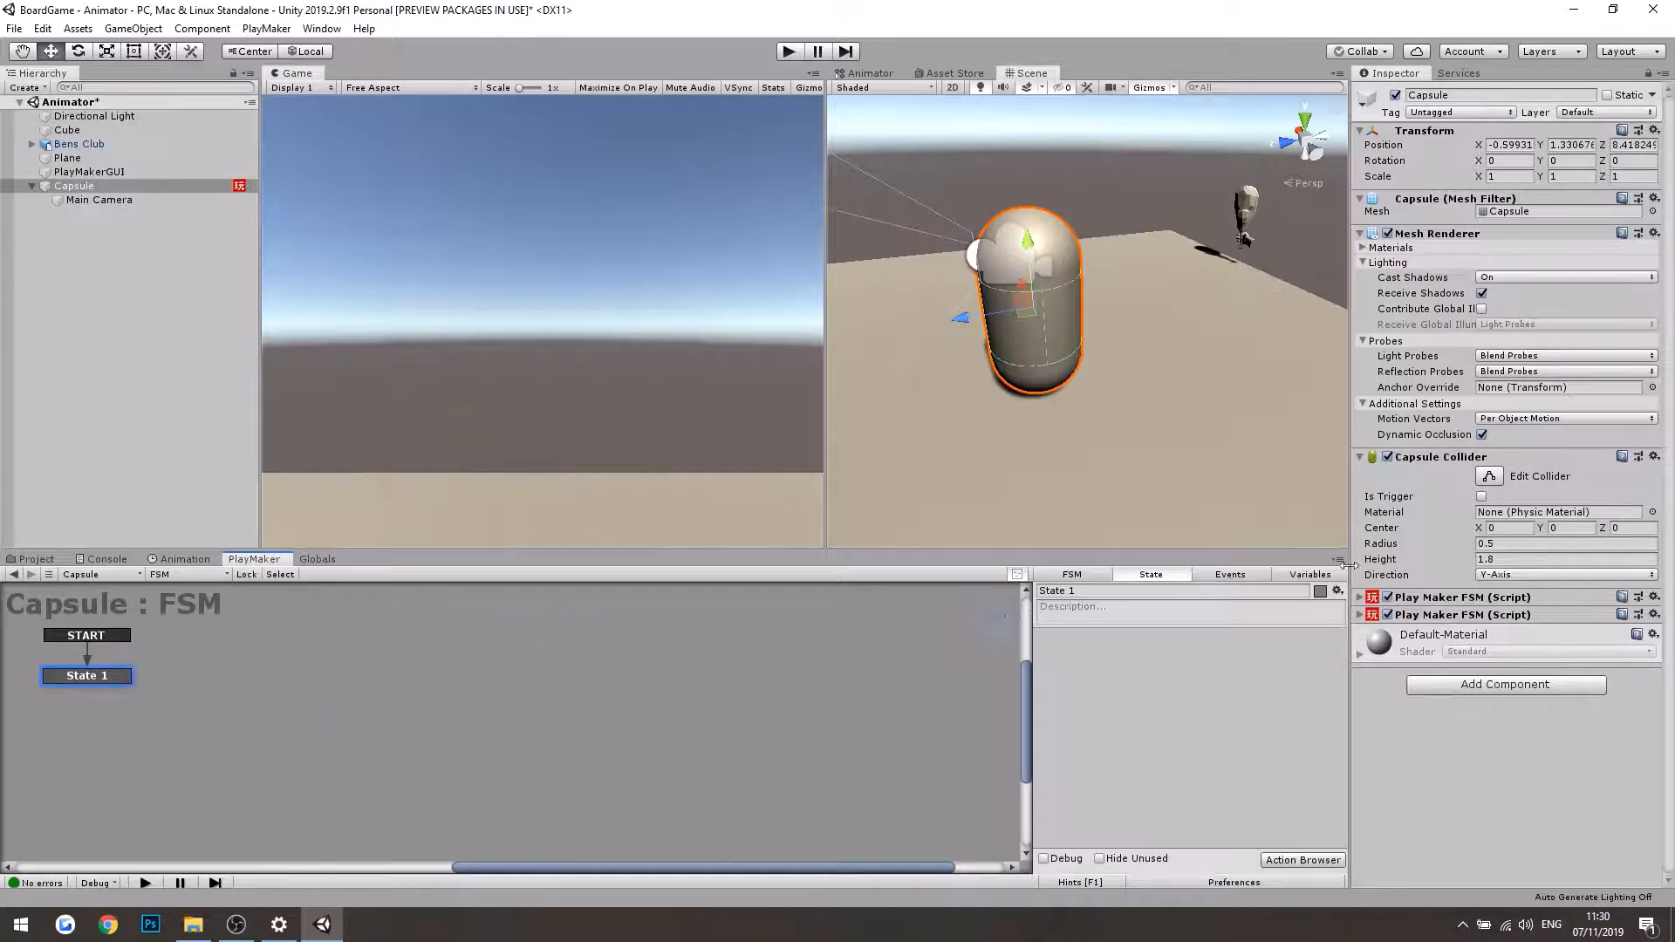
pyautogui.click(1106, 576)
pyautogui.write('Ch')
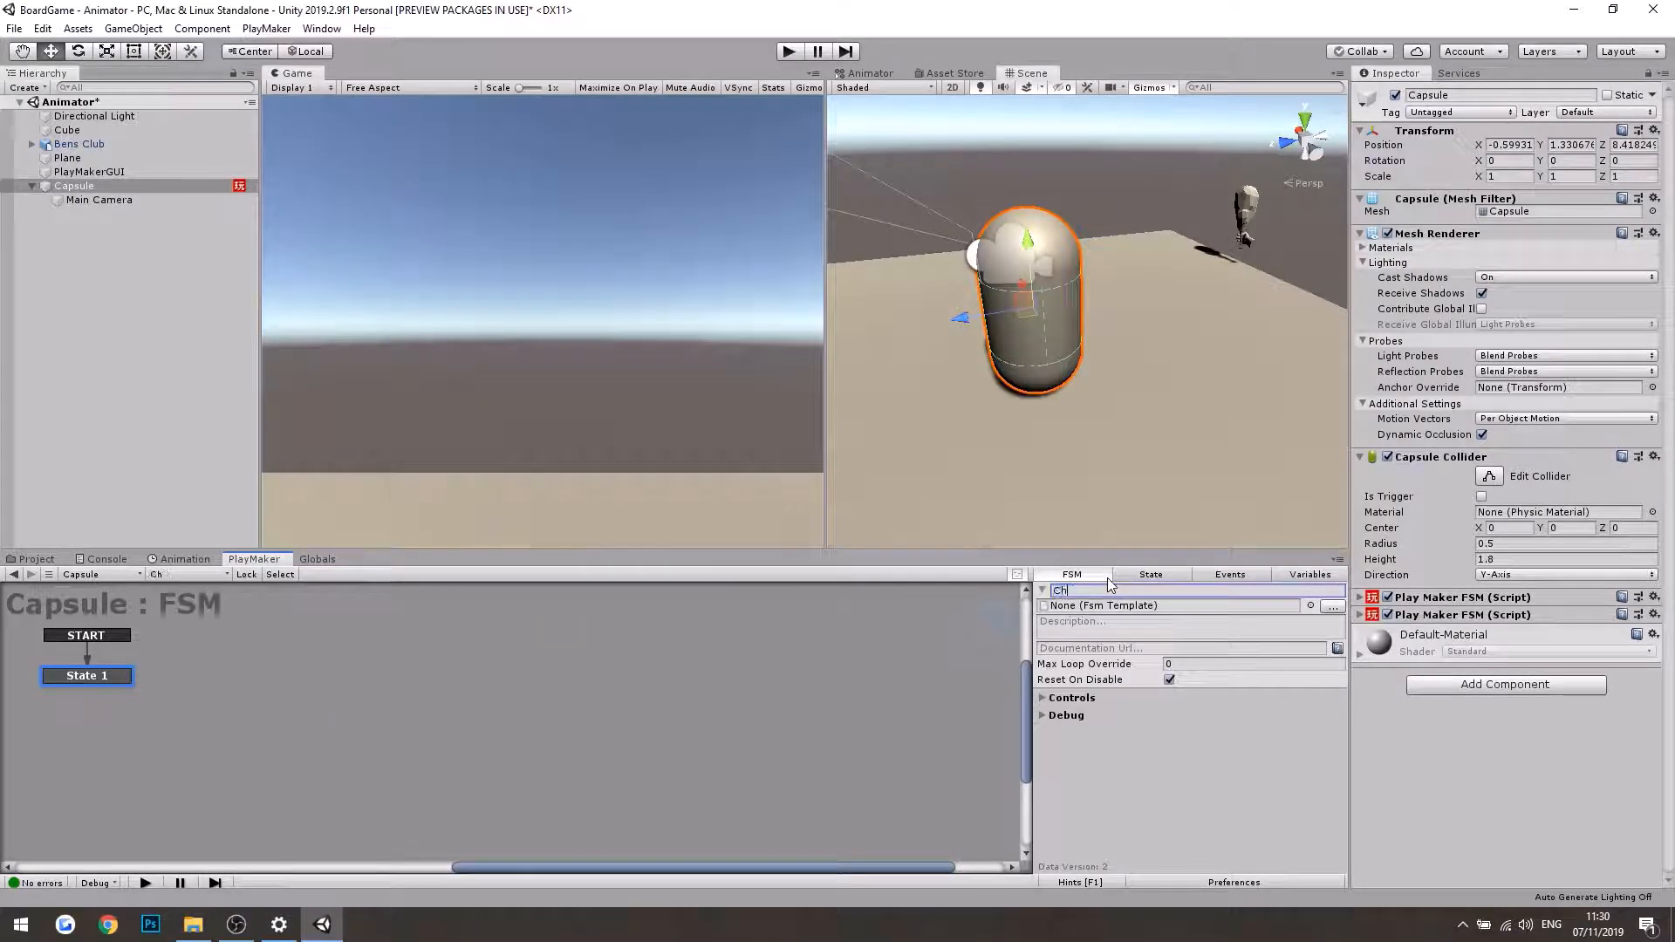
pyautogui.write('aracter Movement')
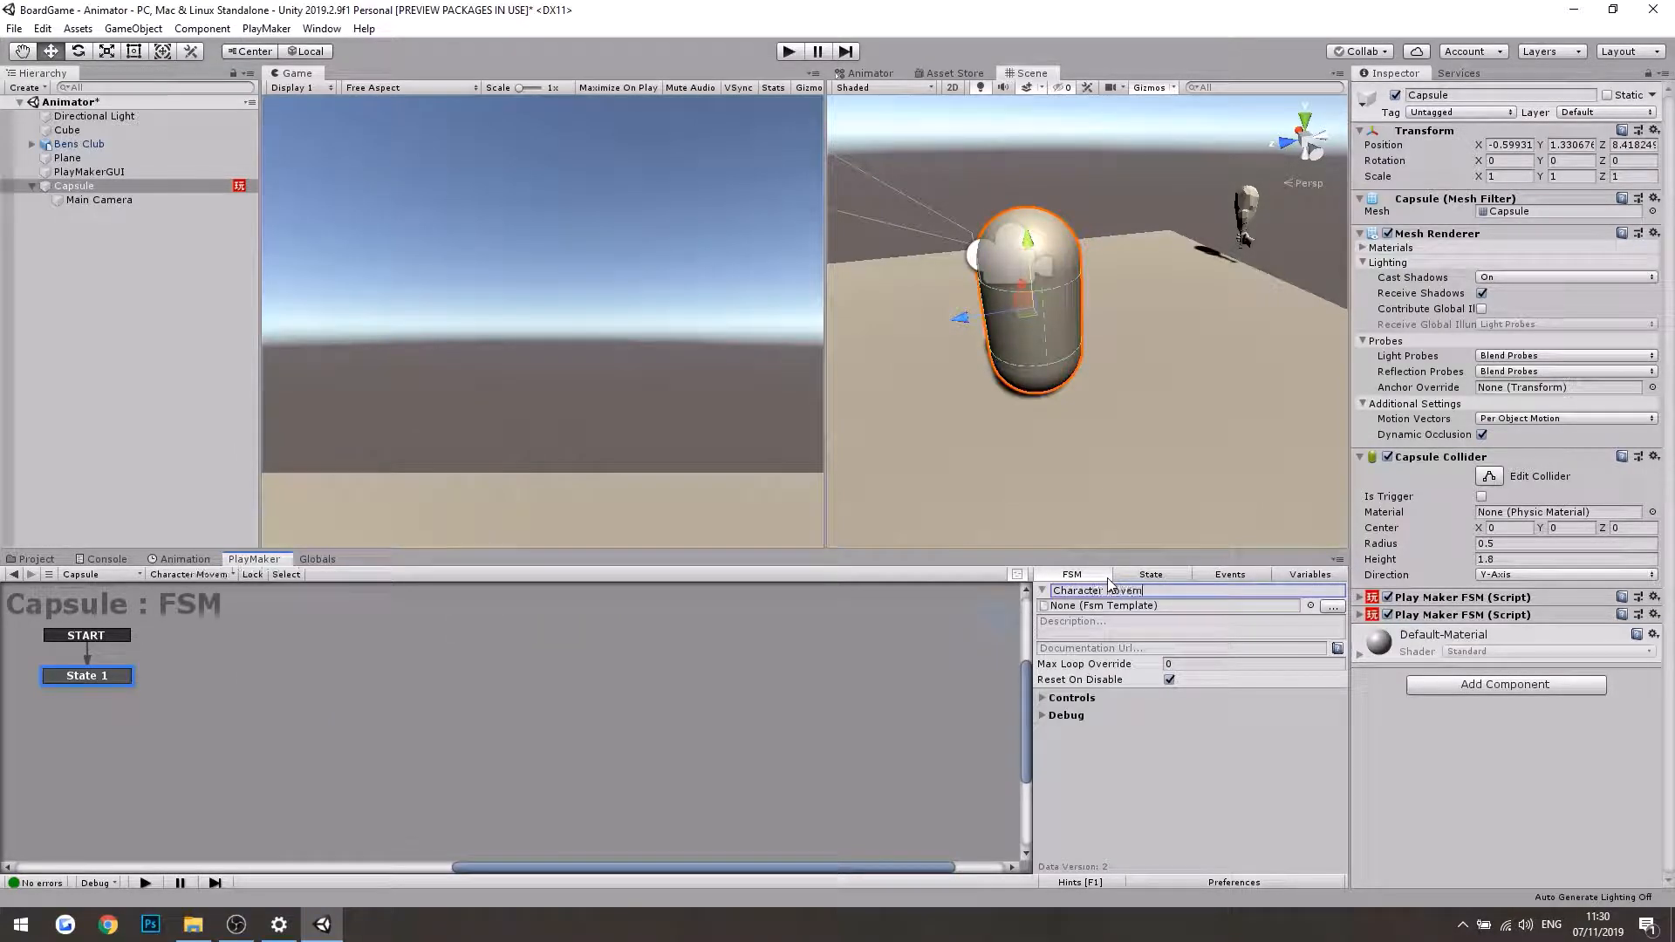
# Step: Add a Translate action to State 1 of the Character Movement FSM
pyautogui.click(111, 680)
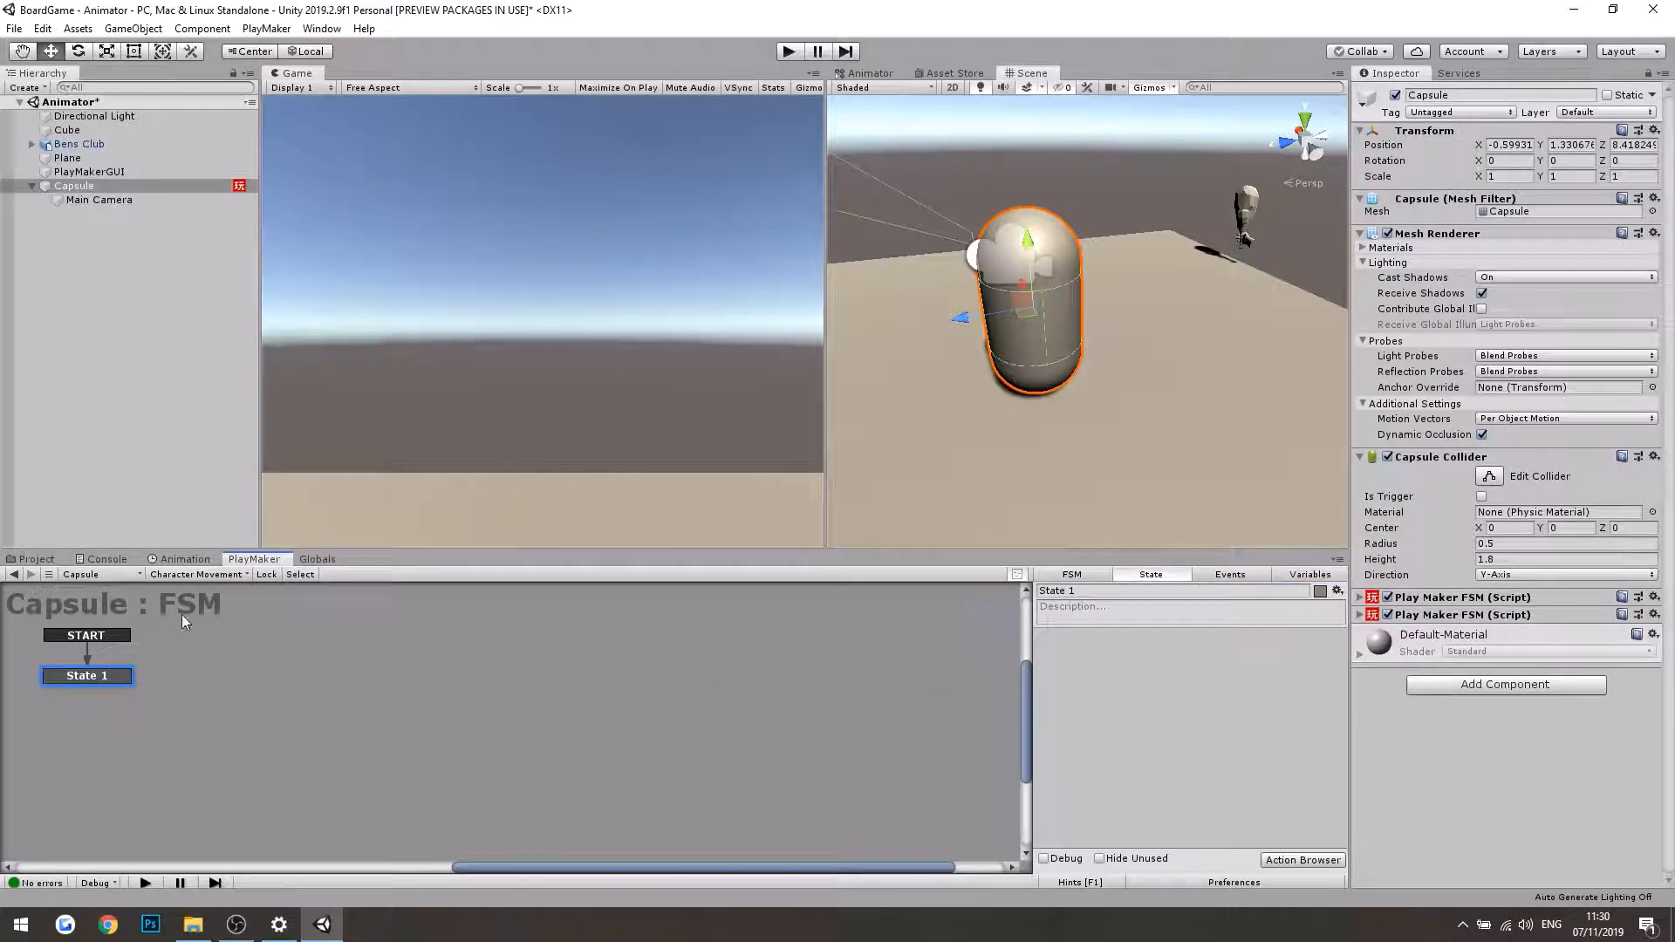
pyautogui.click(1304, 860)
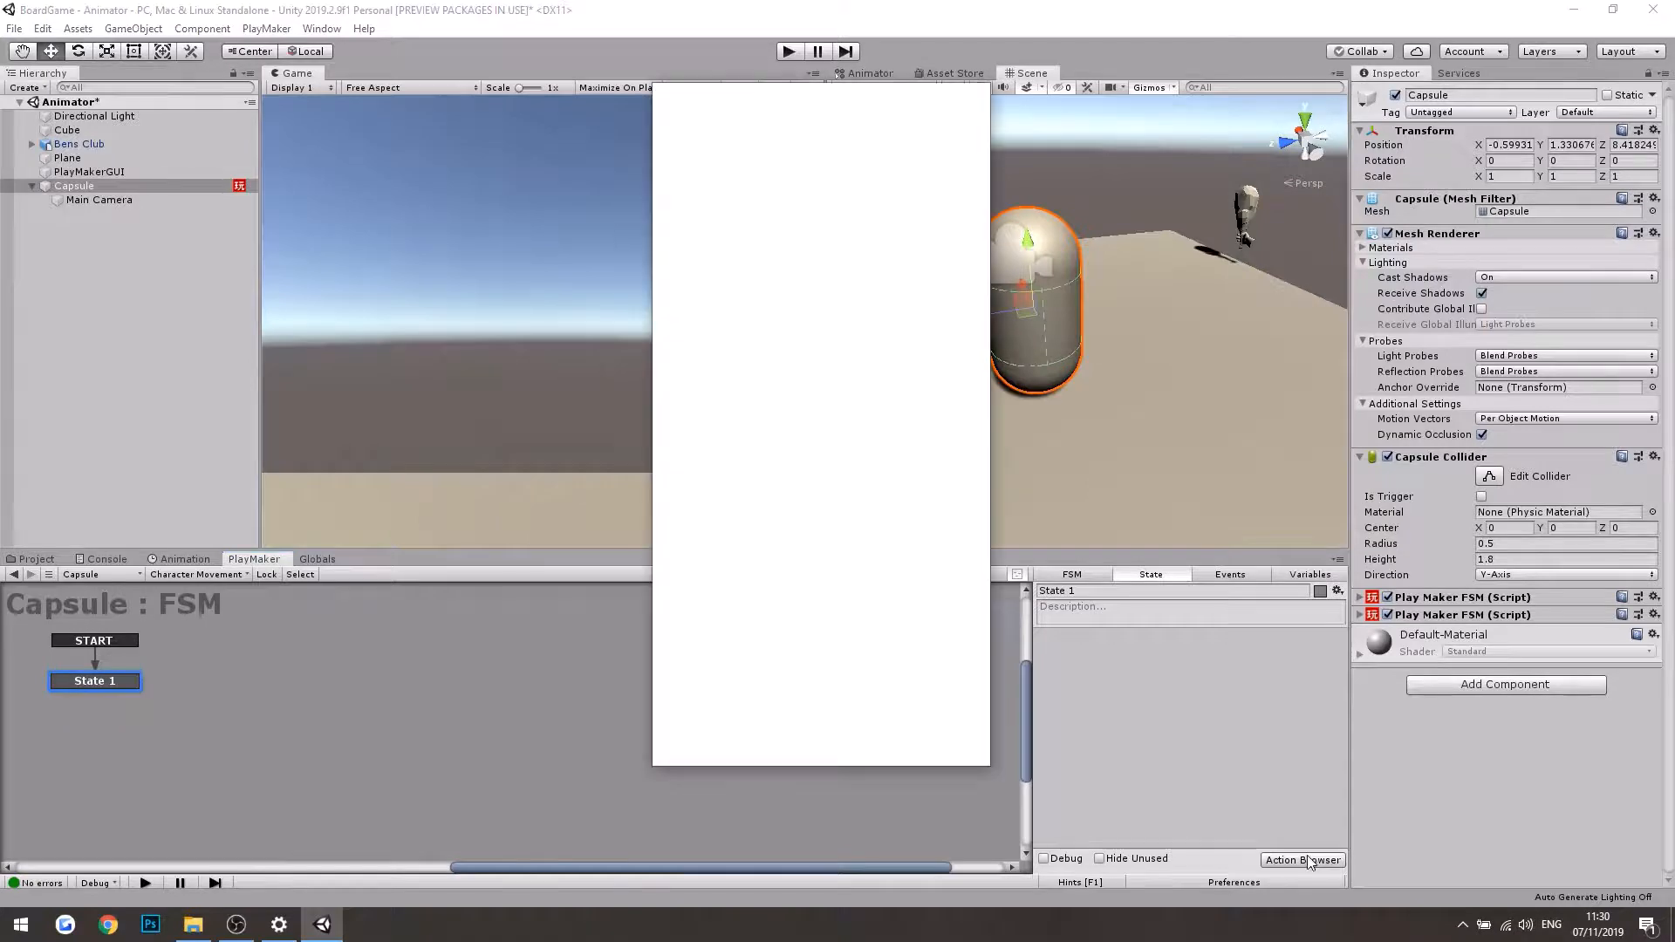
pyautogui.write('transla')
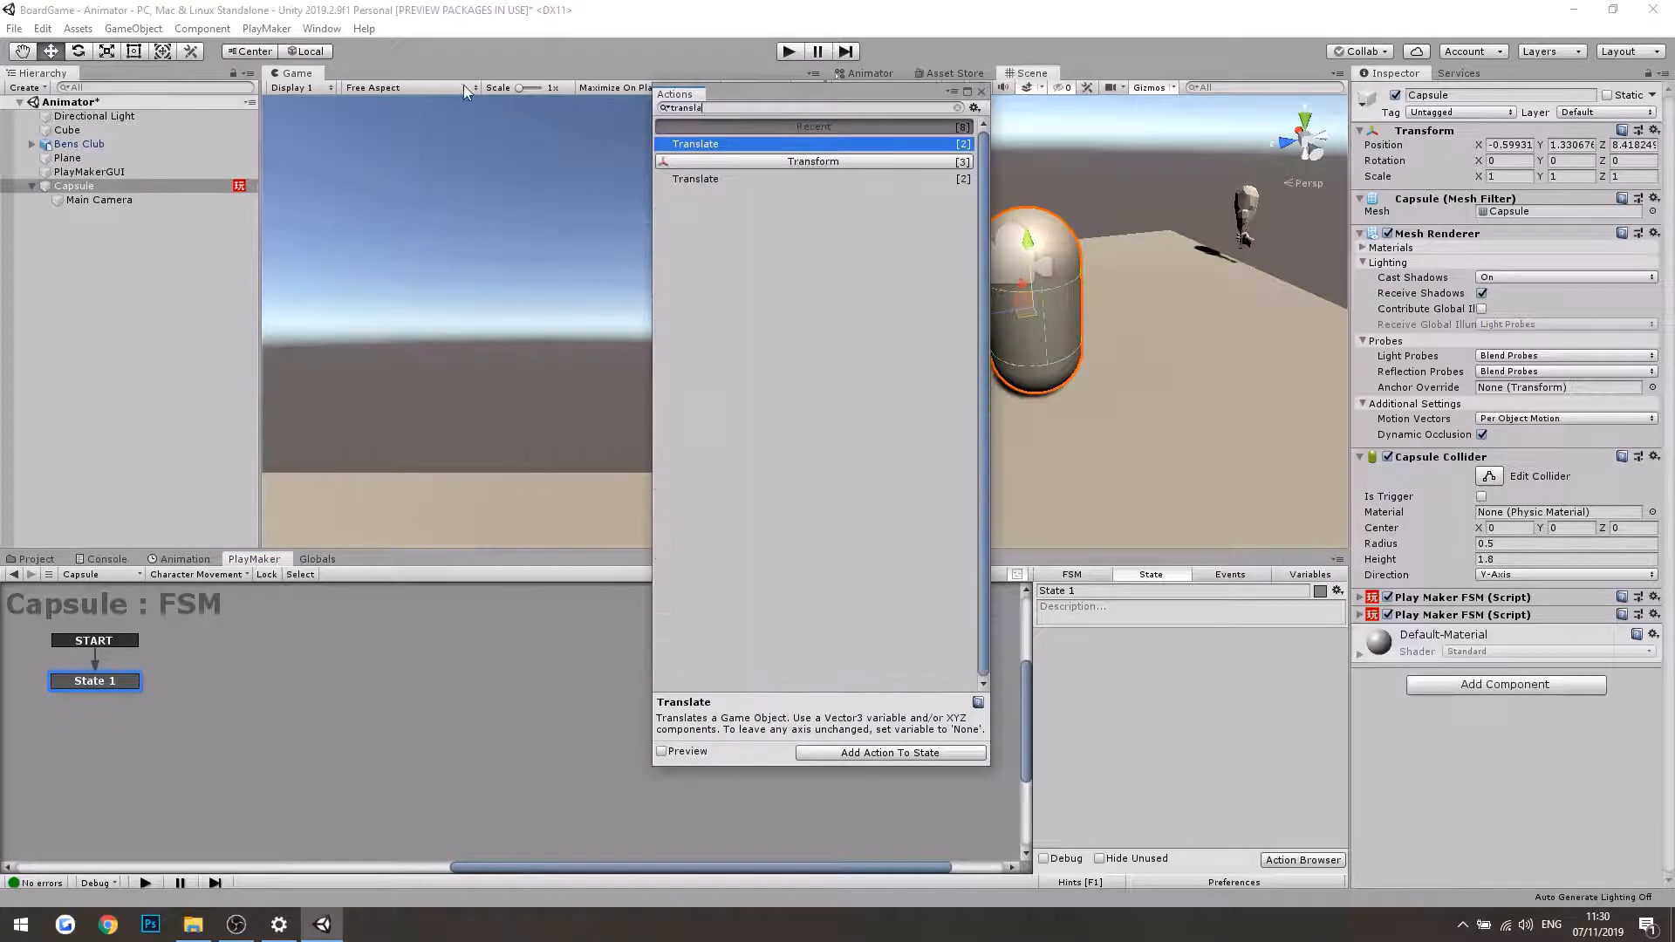
pyautogui.doubleClick(678, 144)
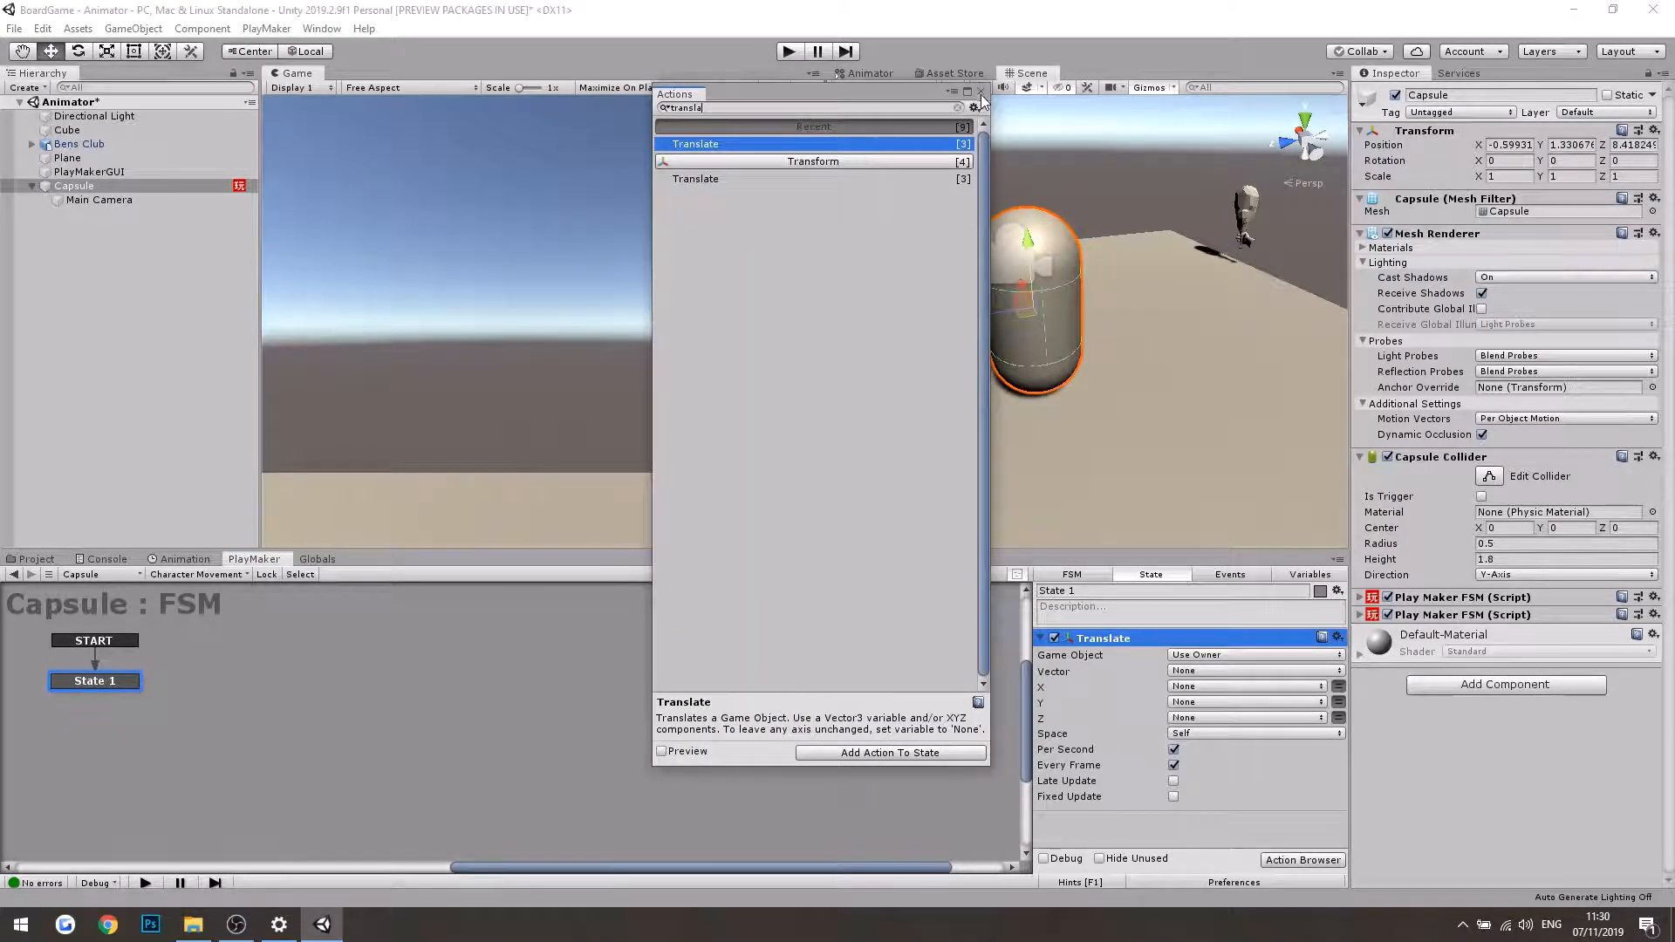
pyautogui.click(981, 92)
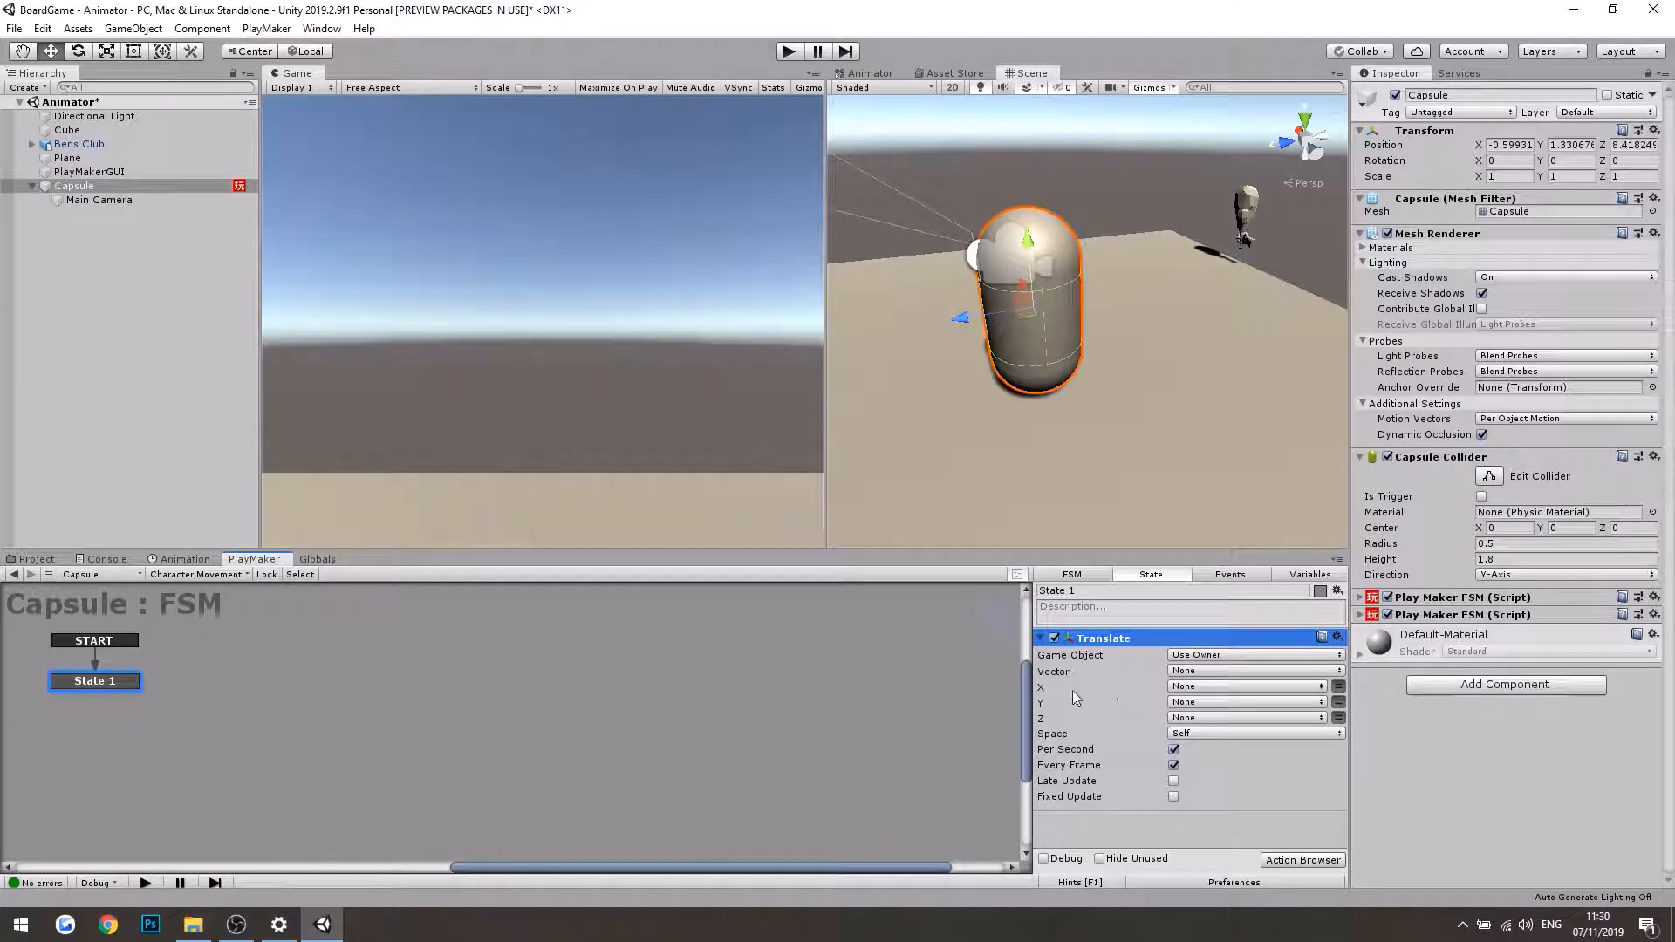
# Step: Assign the global variable Vertical to the Translate action's Z value and collapse the action
pyautogui.click(1203, 718)
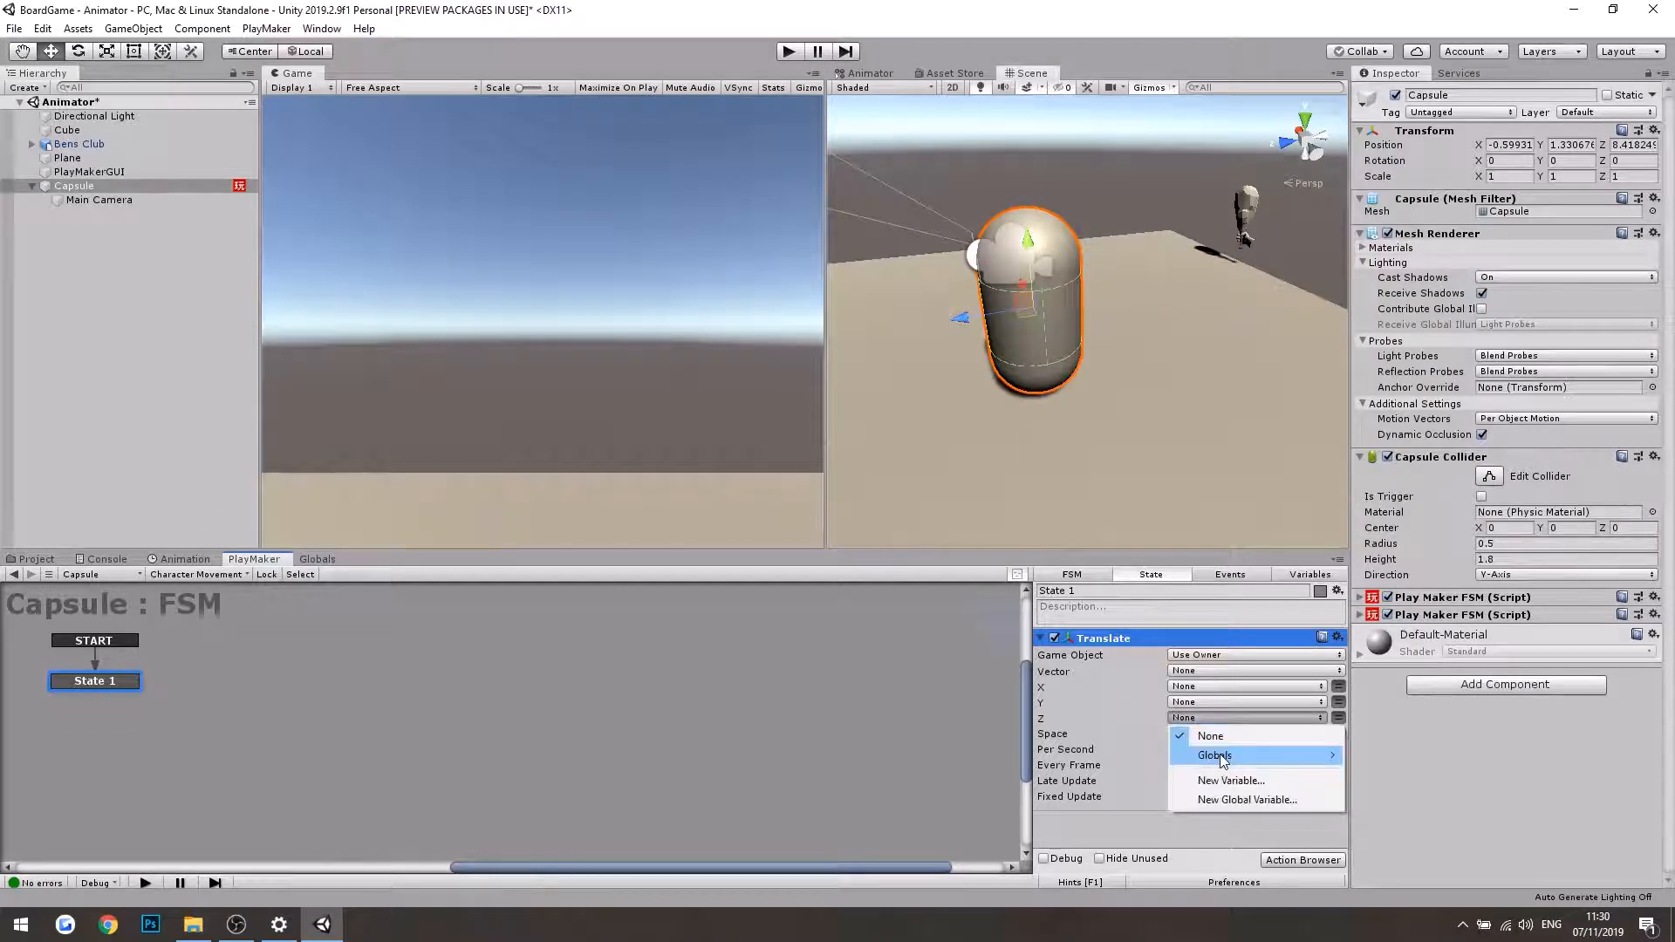
pyautogui.moveTo(1264, 756)
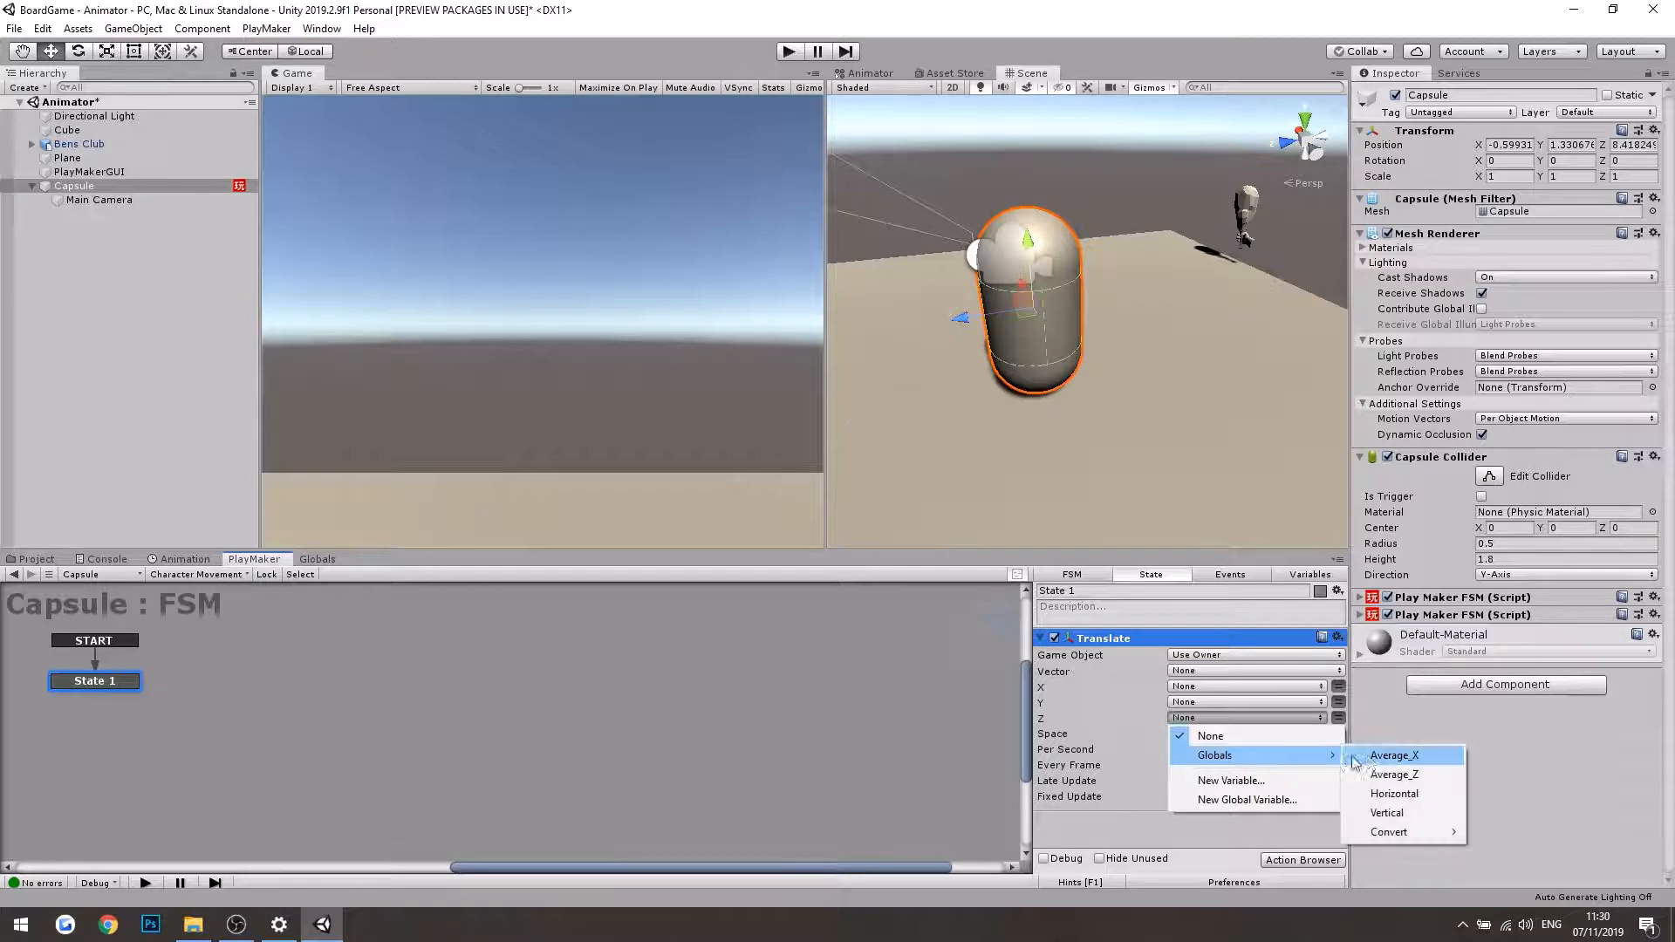
pyautogui.click(1391, 813)
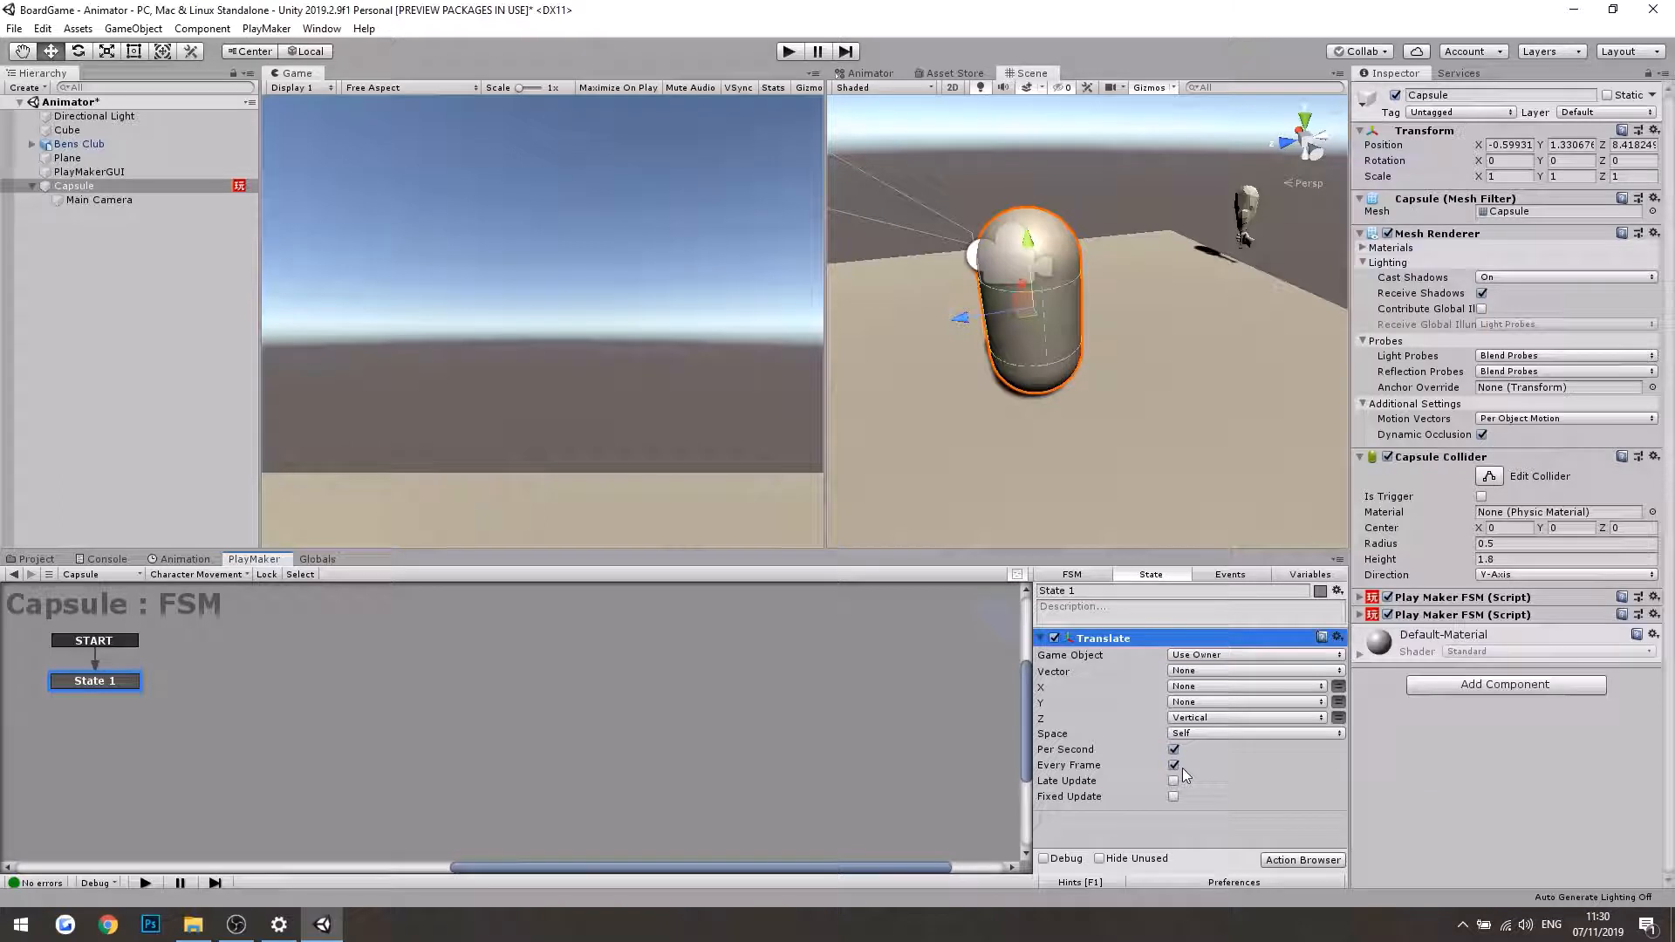
pyautogui.click(1039, 644)
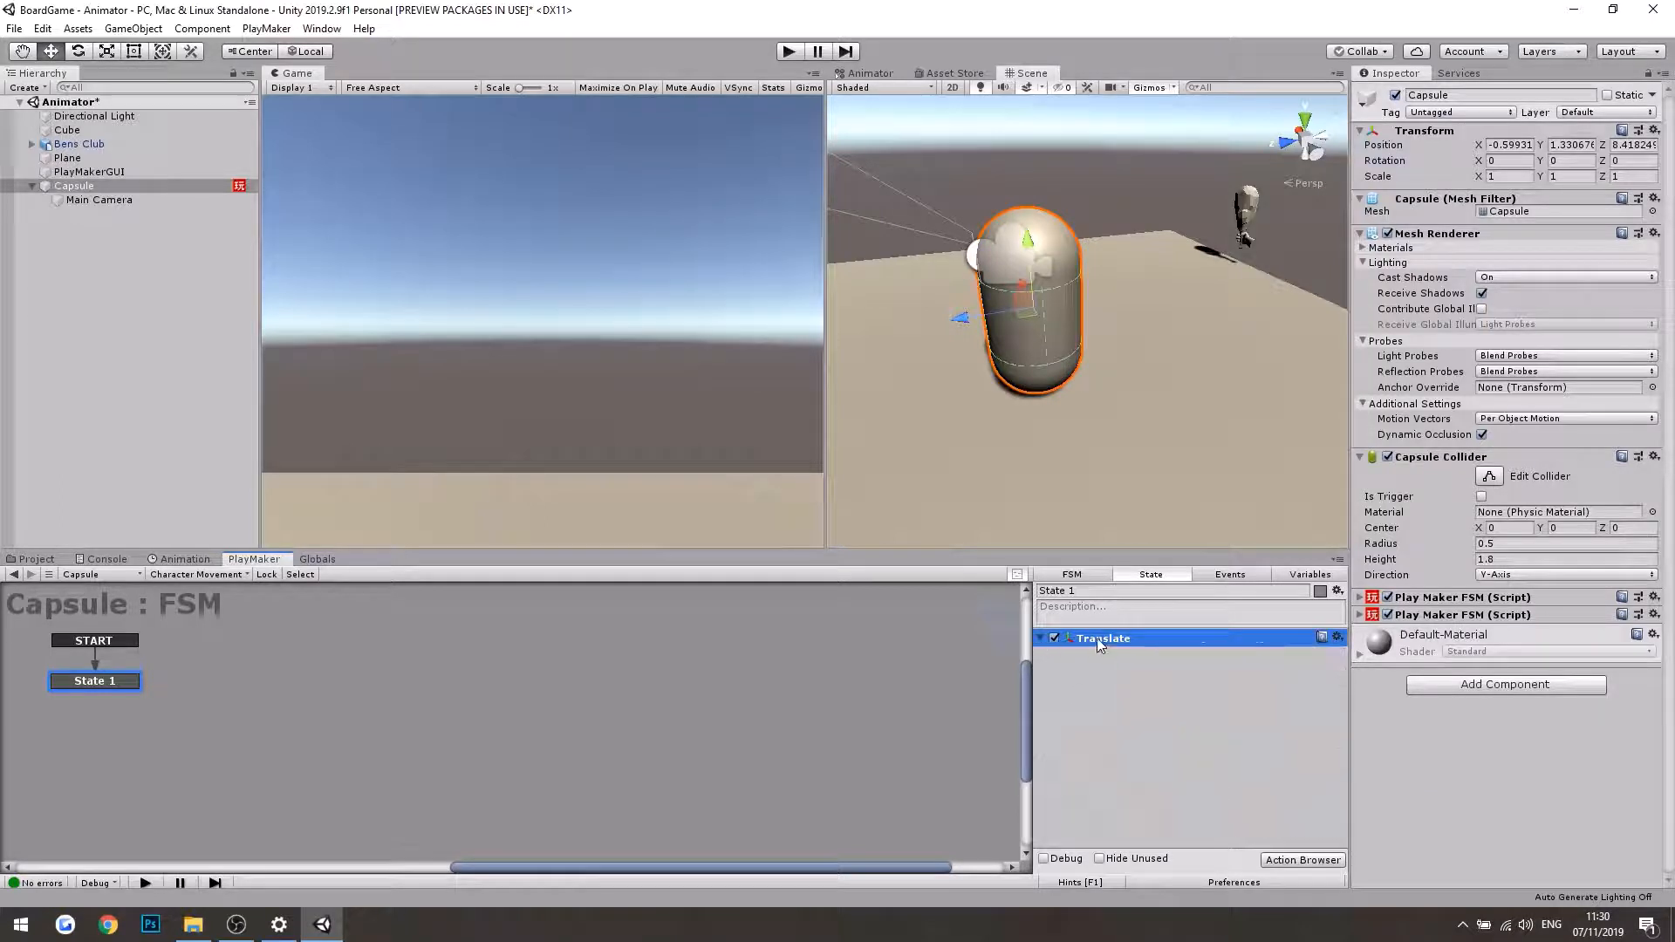
# Step: Copy the Translate action, paste a second one into State 1, and expand the copy's parameters
pyautogui.rightClick(1097, 637)
pyautogui.click(1169, 719)
pyautogui.rightClick(1121, 683)
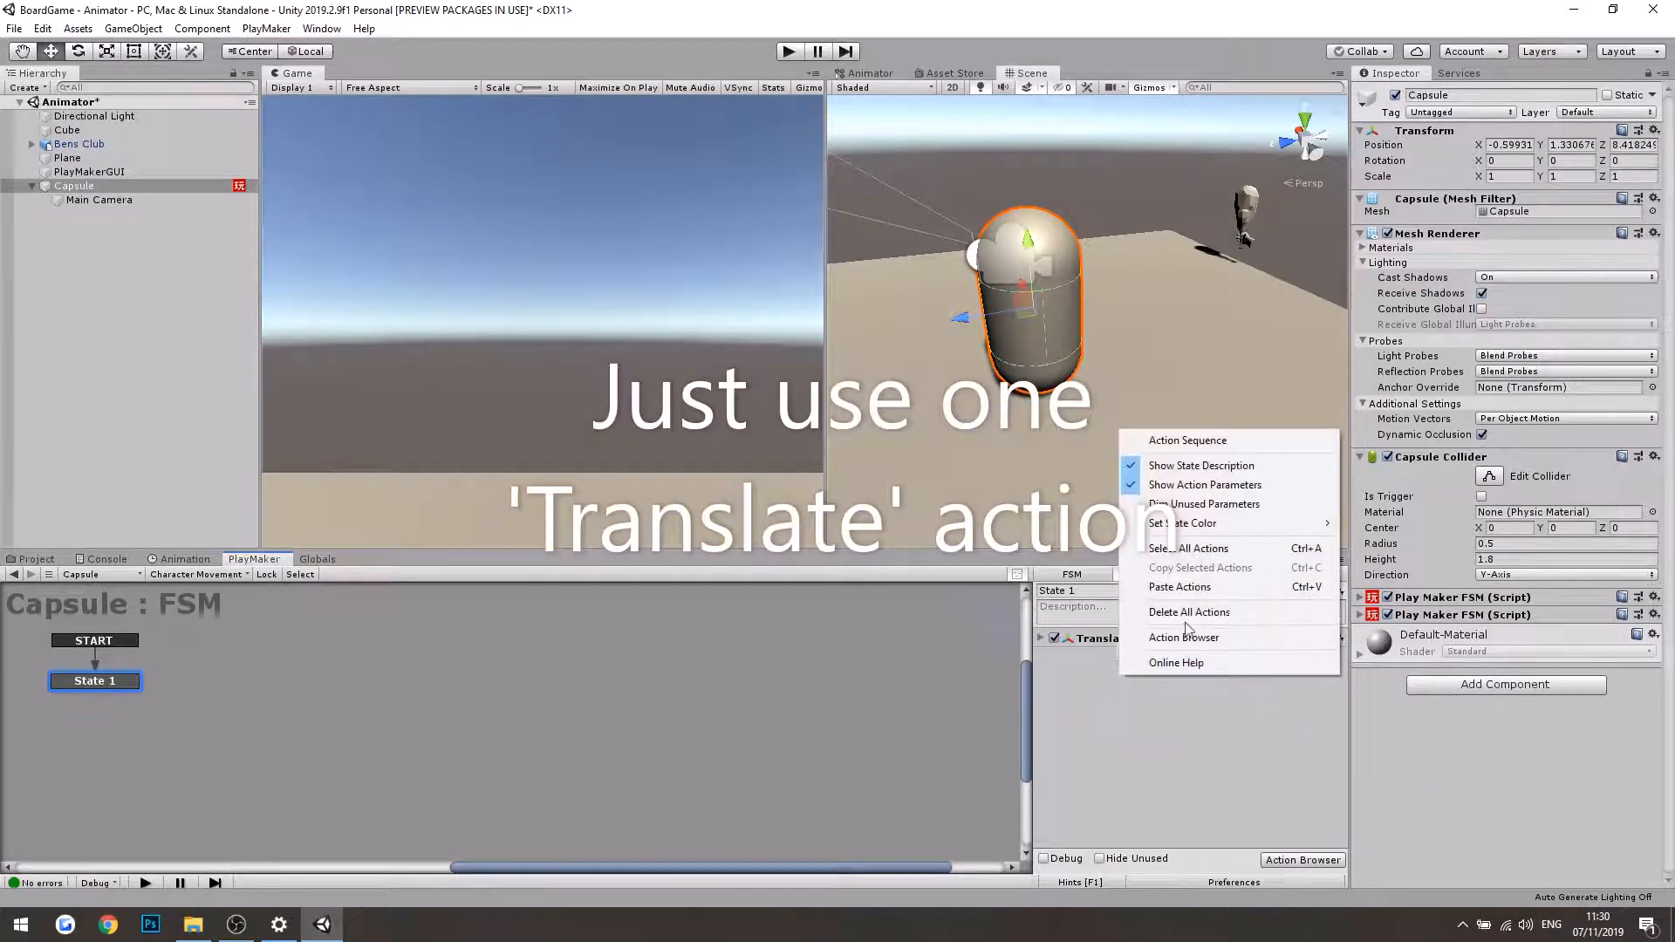
pyautogui.click(1160, 579)
pyautogui.click(1041, 659)
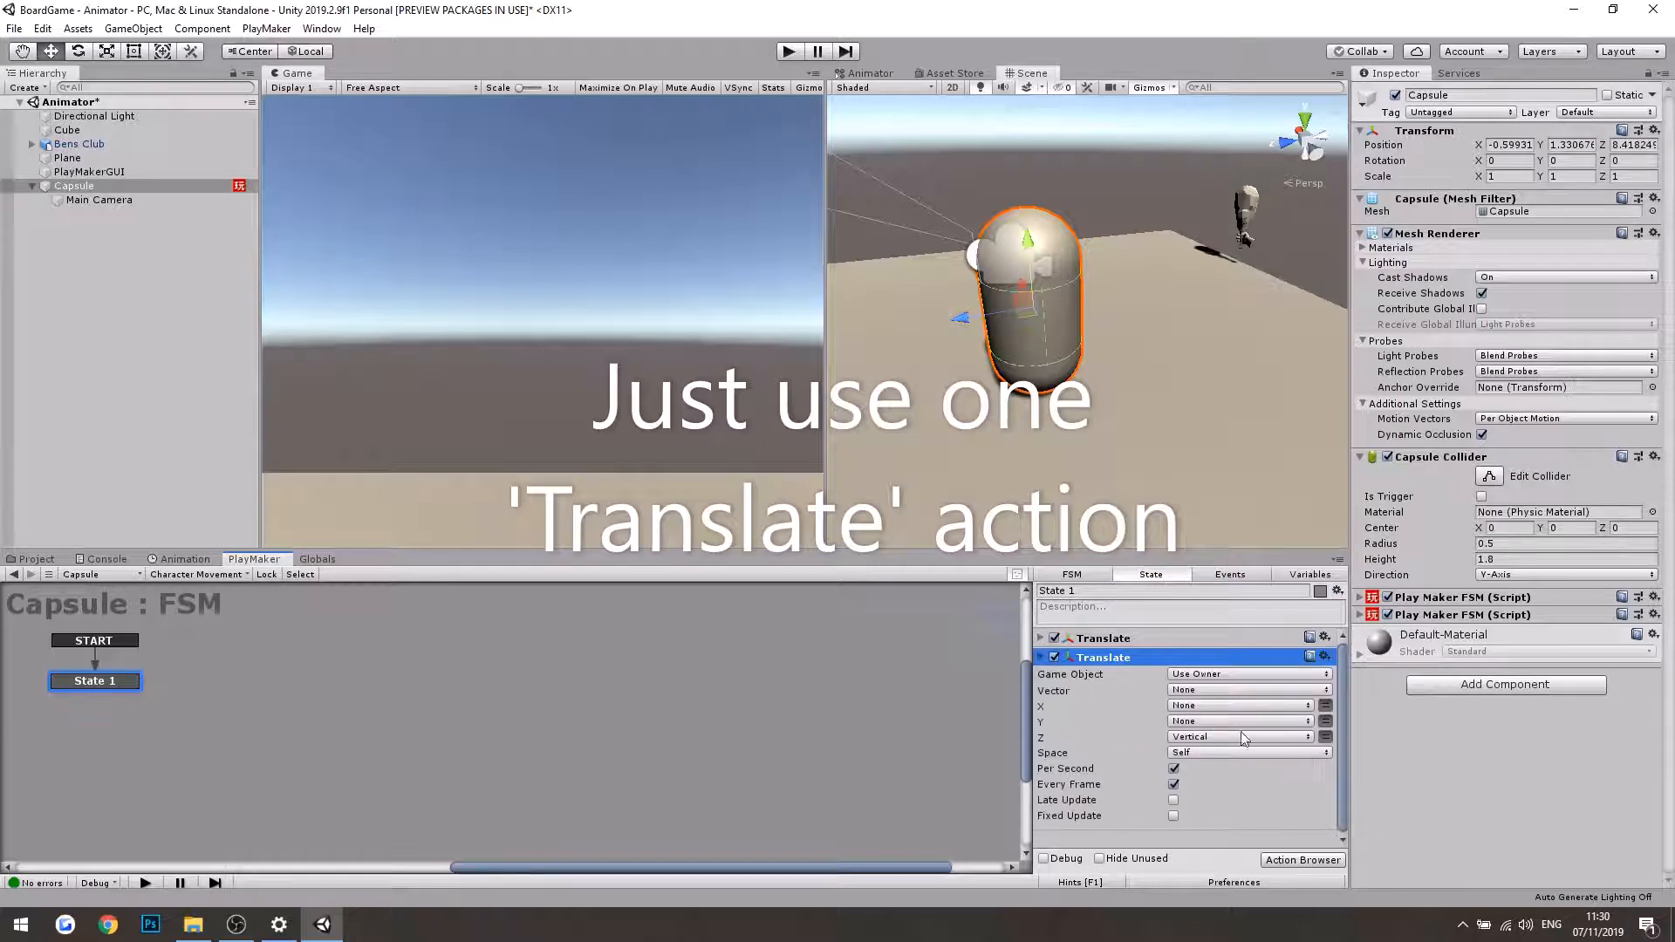
# Step: In the second Translate action, assign the global variable Horizontal to X and set Z to None
pyautogui.click(1324, 737)
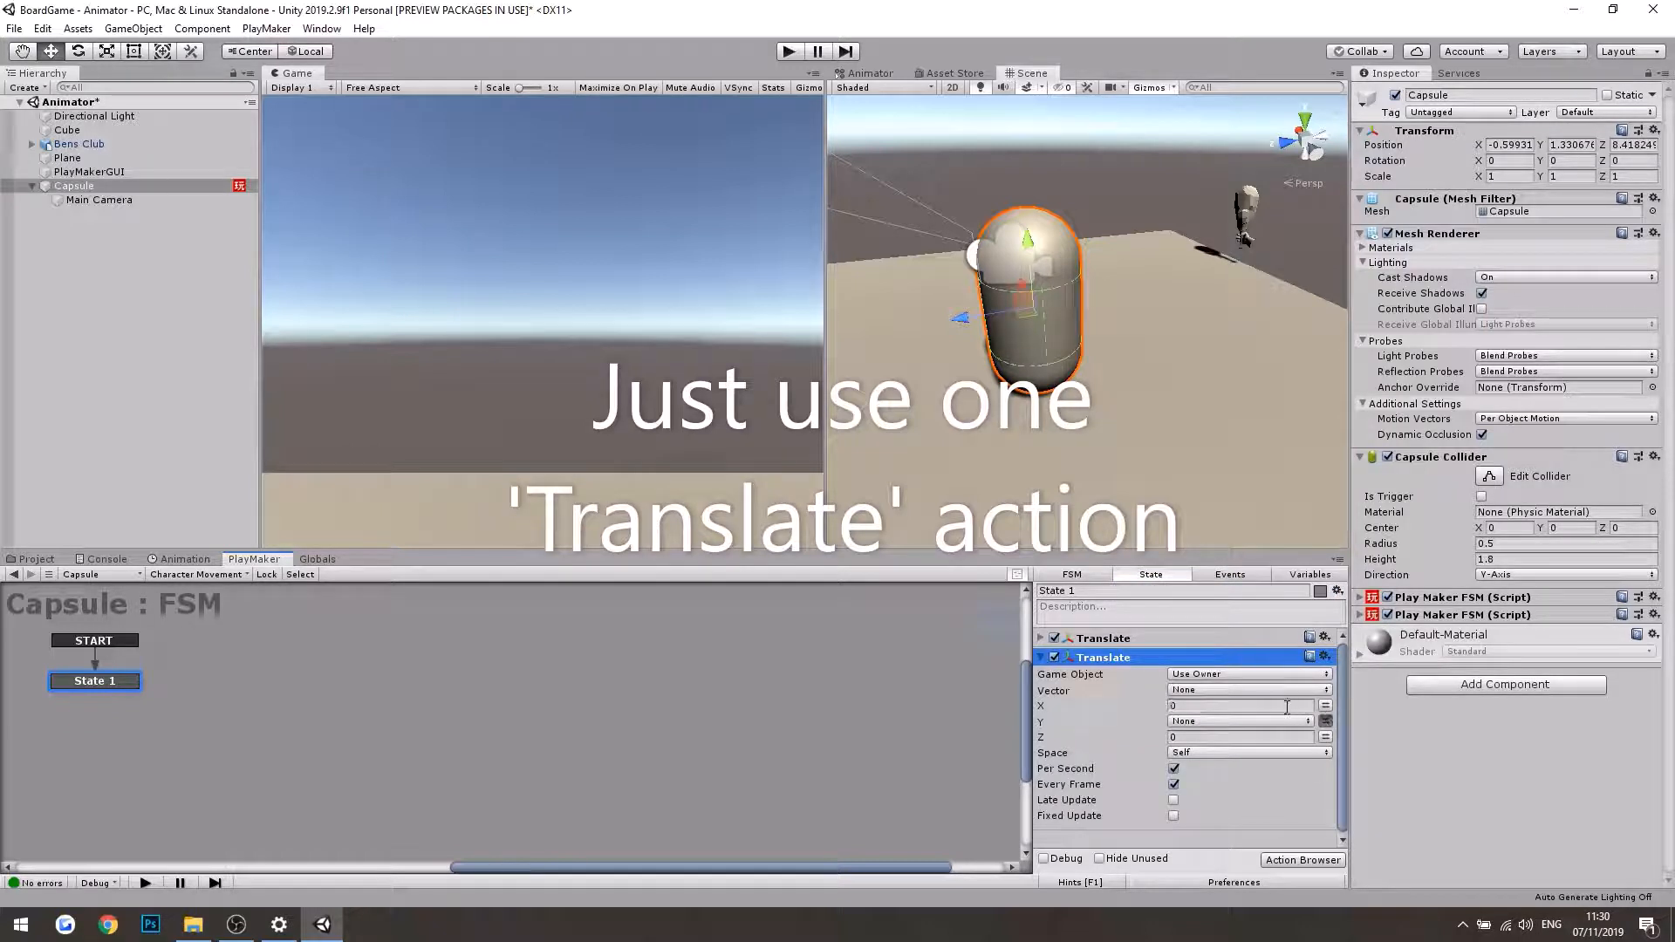
pyautogui.click(1282, 705)
pyautogui.moveTo(1276, 743)
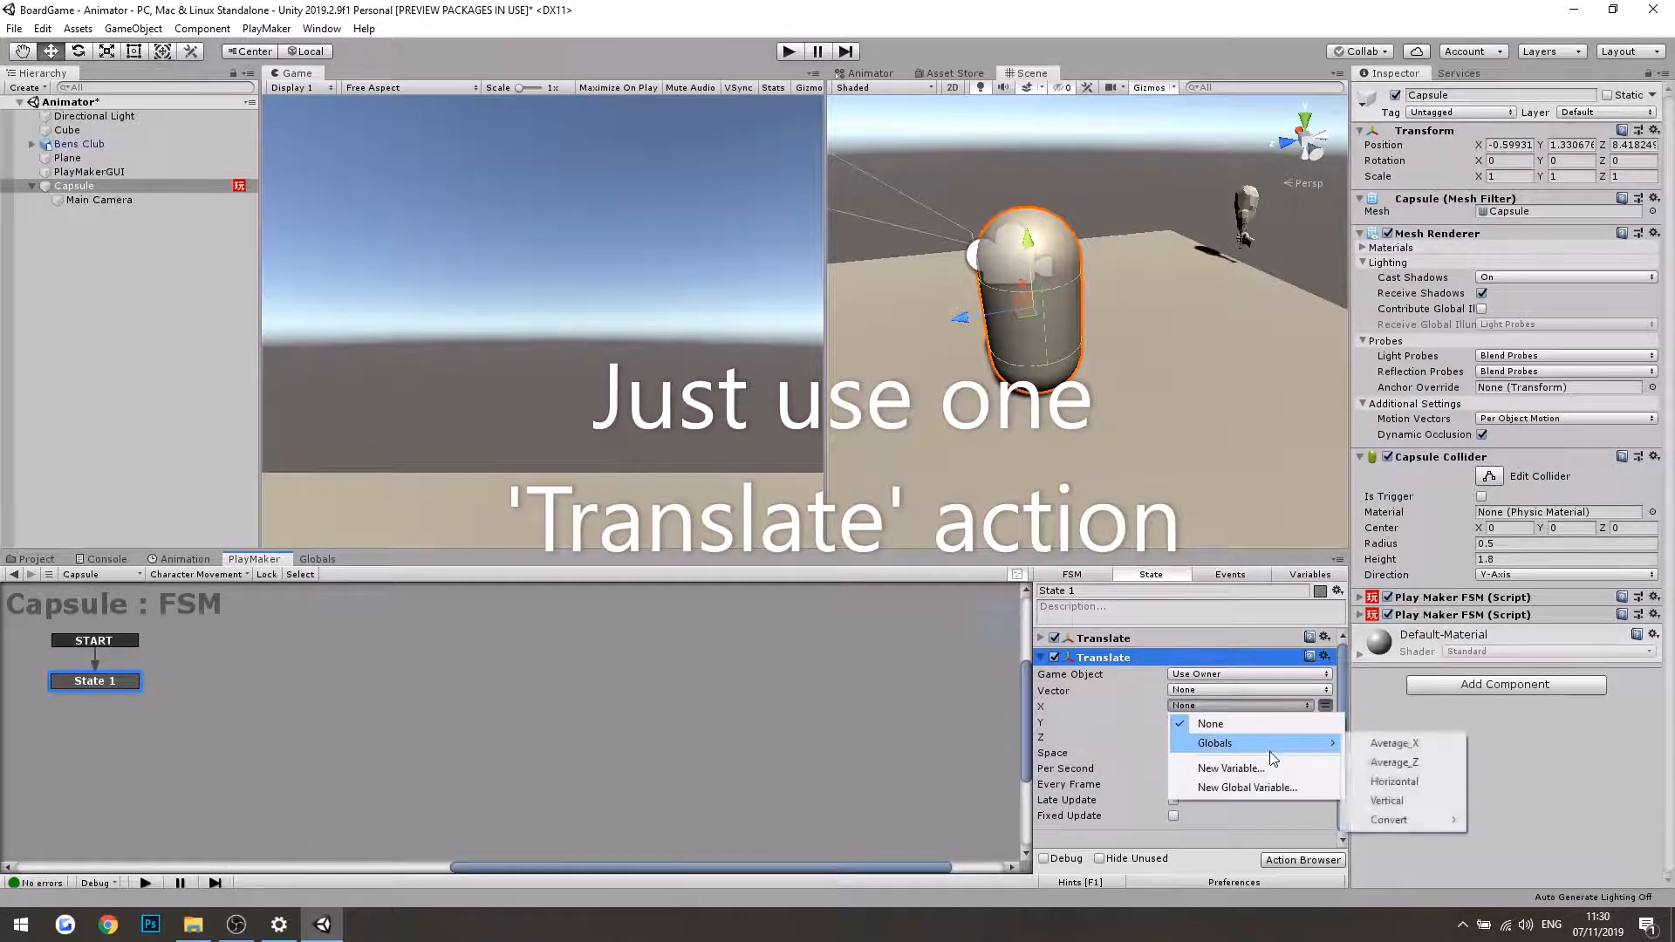
pyautogui.click(1396, 782)
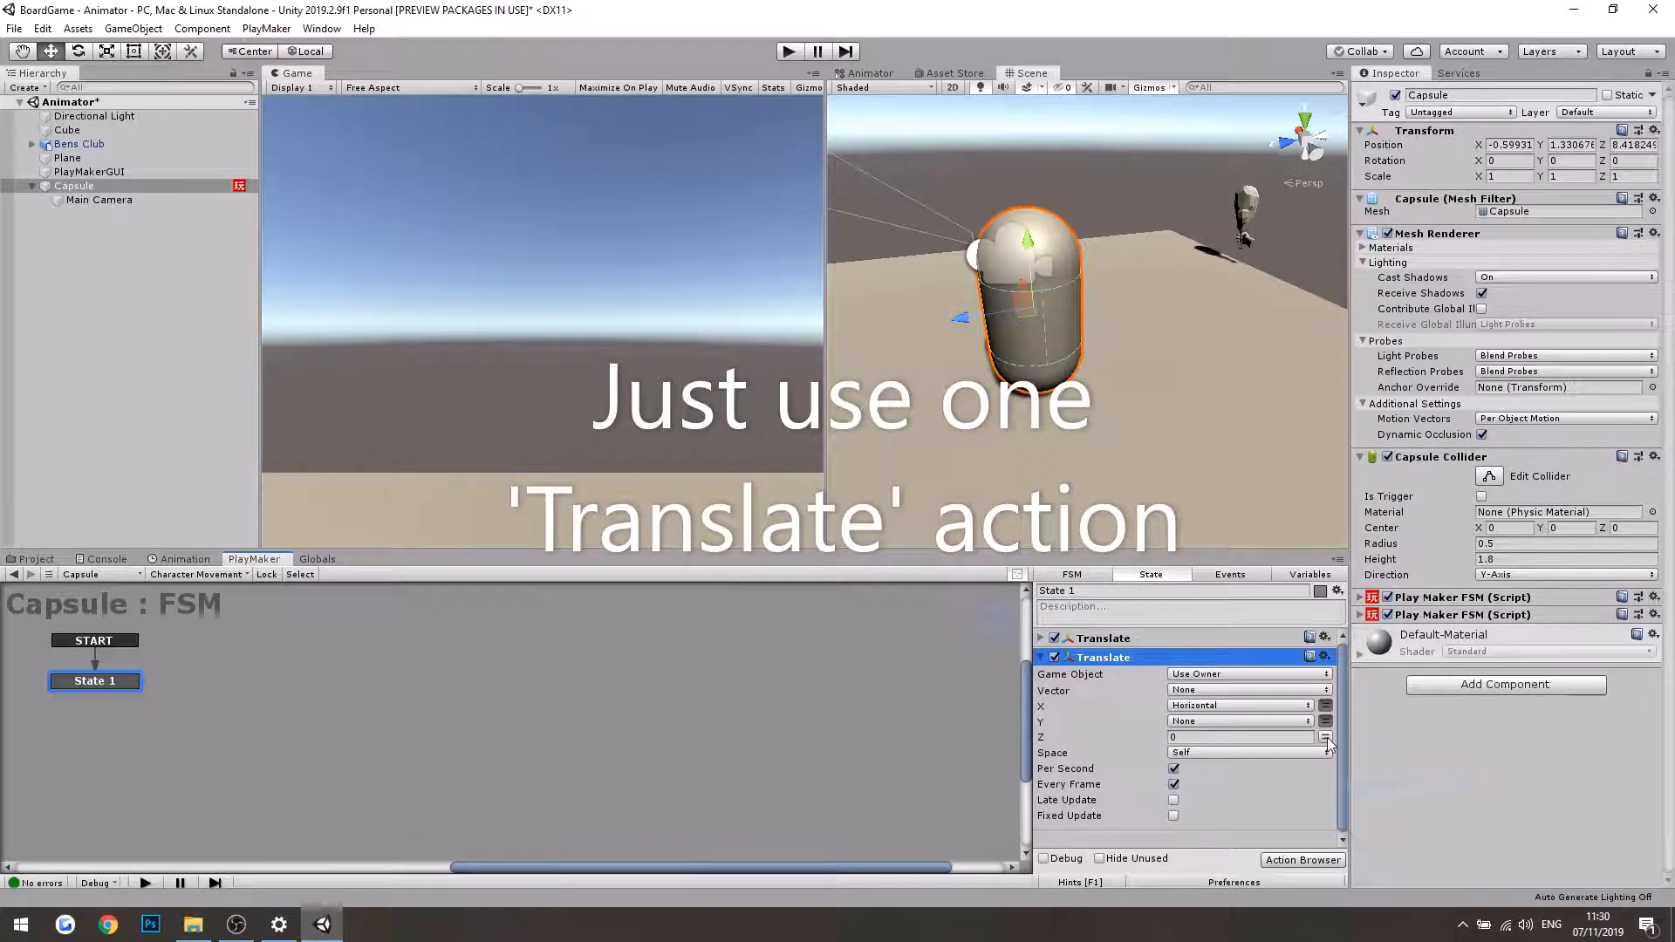
pyautogui.click(1326, 737)
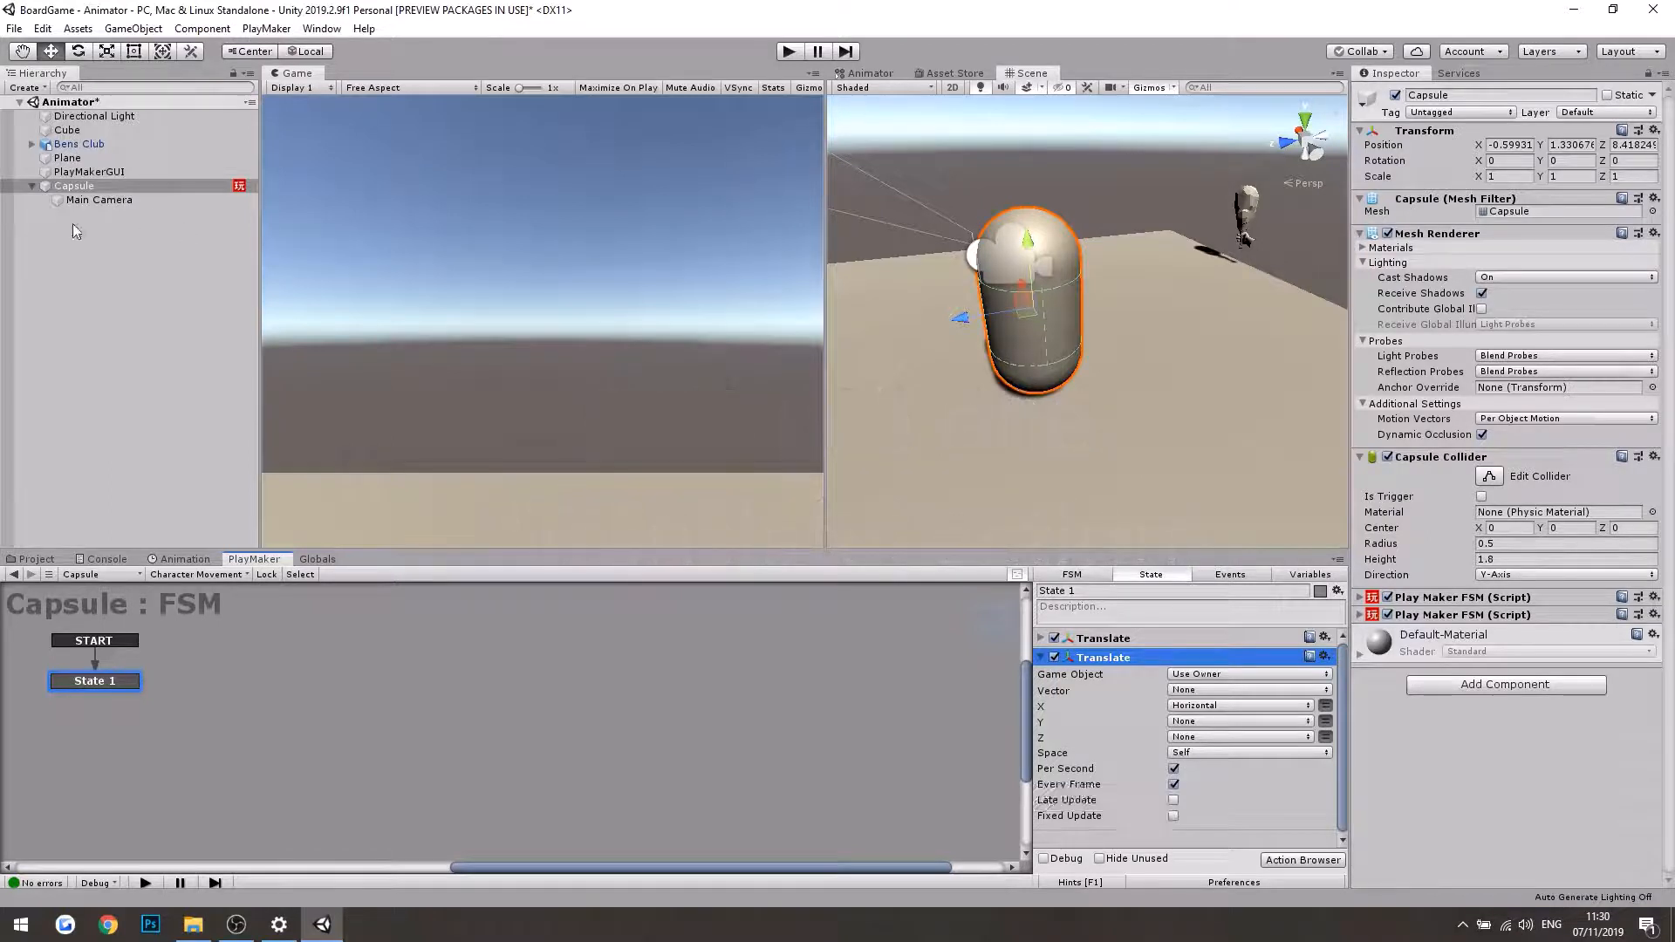
# Step: Add a Rigidbody component to the Capsule
pyautogui.click(1473, 687)
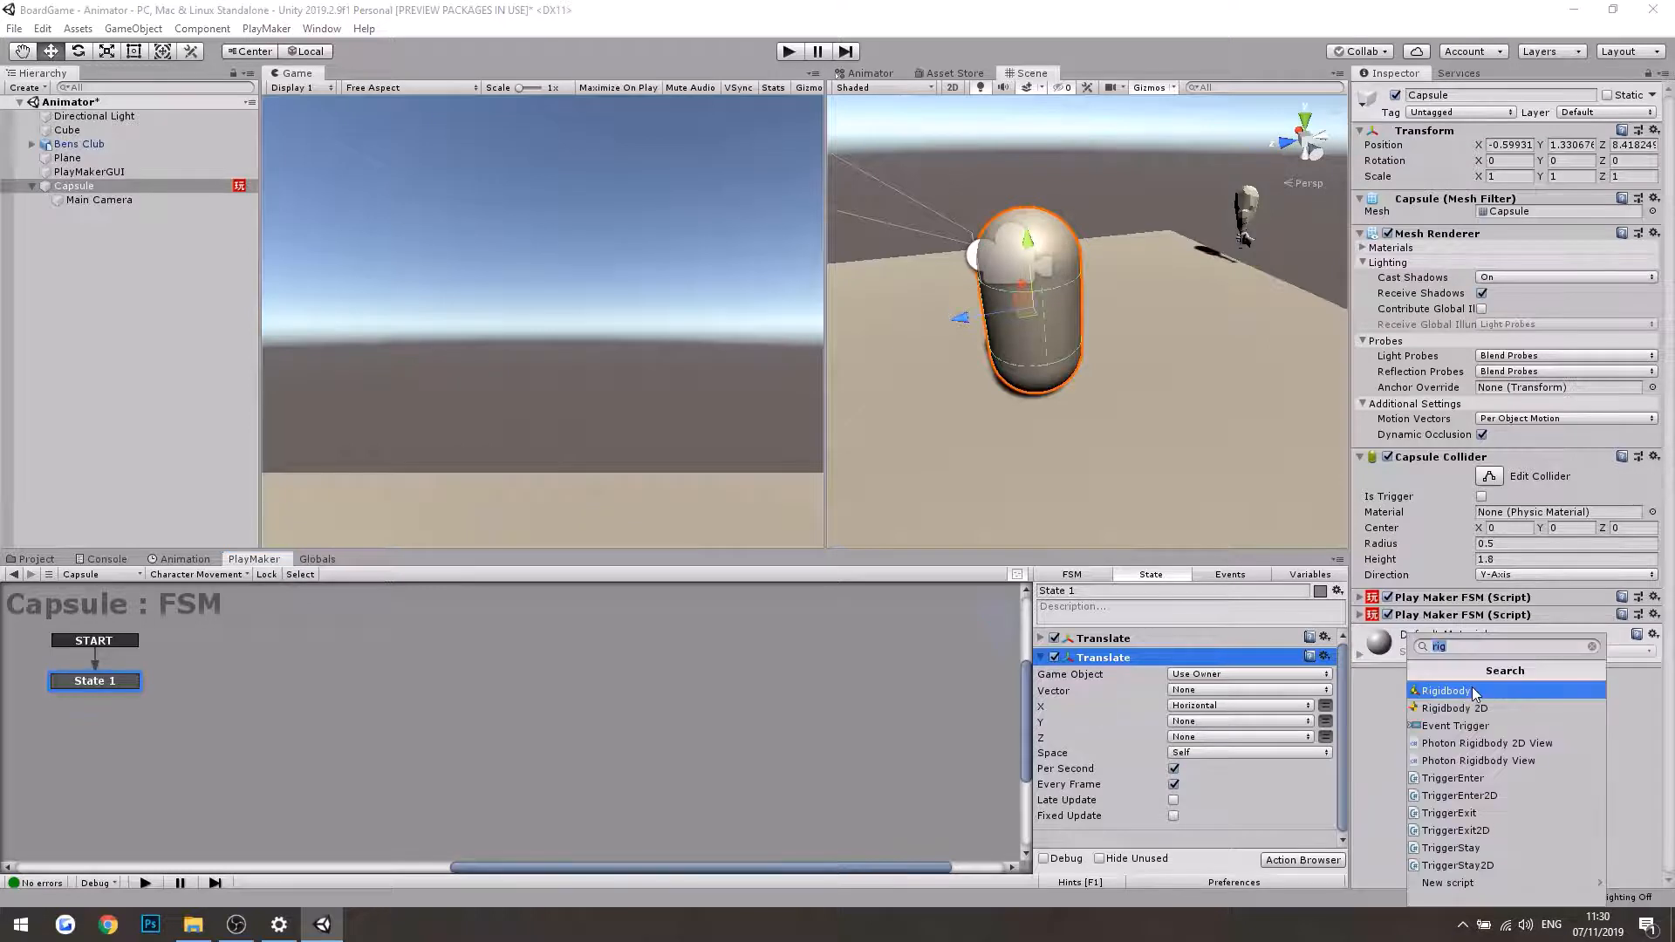
pyautogui.click(1474, 691)
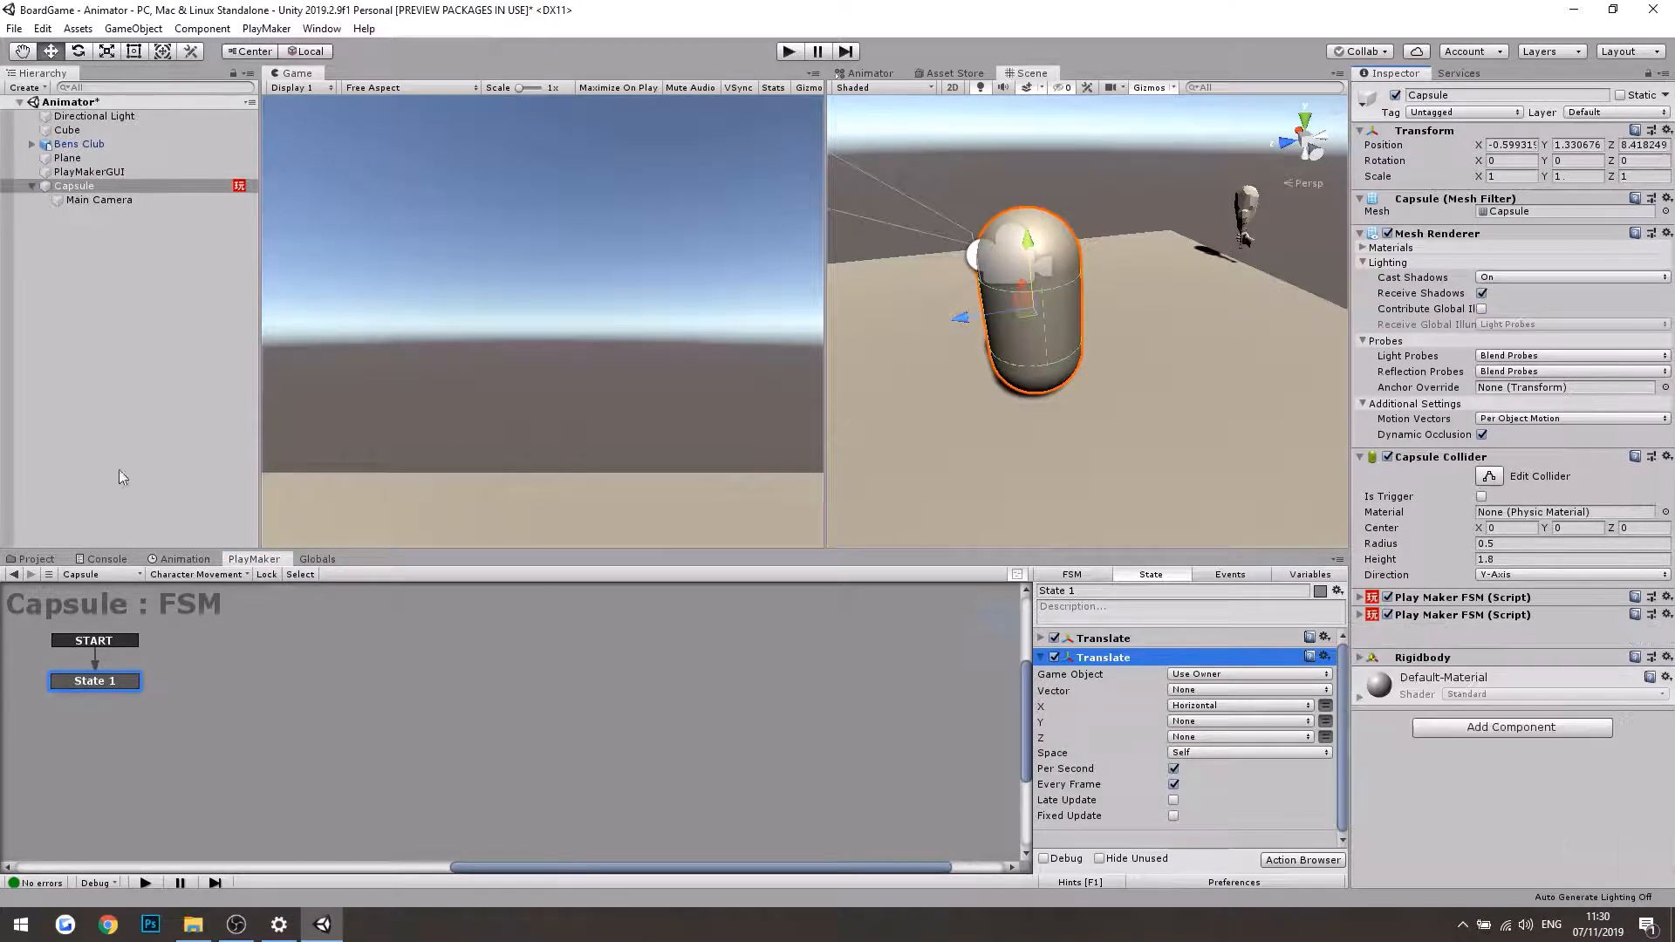
# Step: Run the scene, test moving the capsule forward, backward and sideways, and stop playback
pyautogui.click(789, 51)
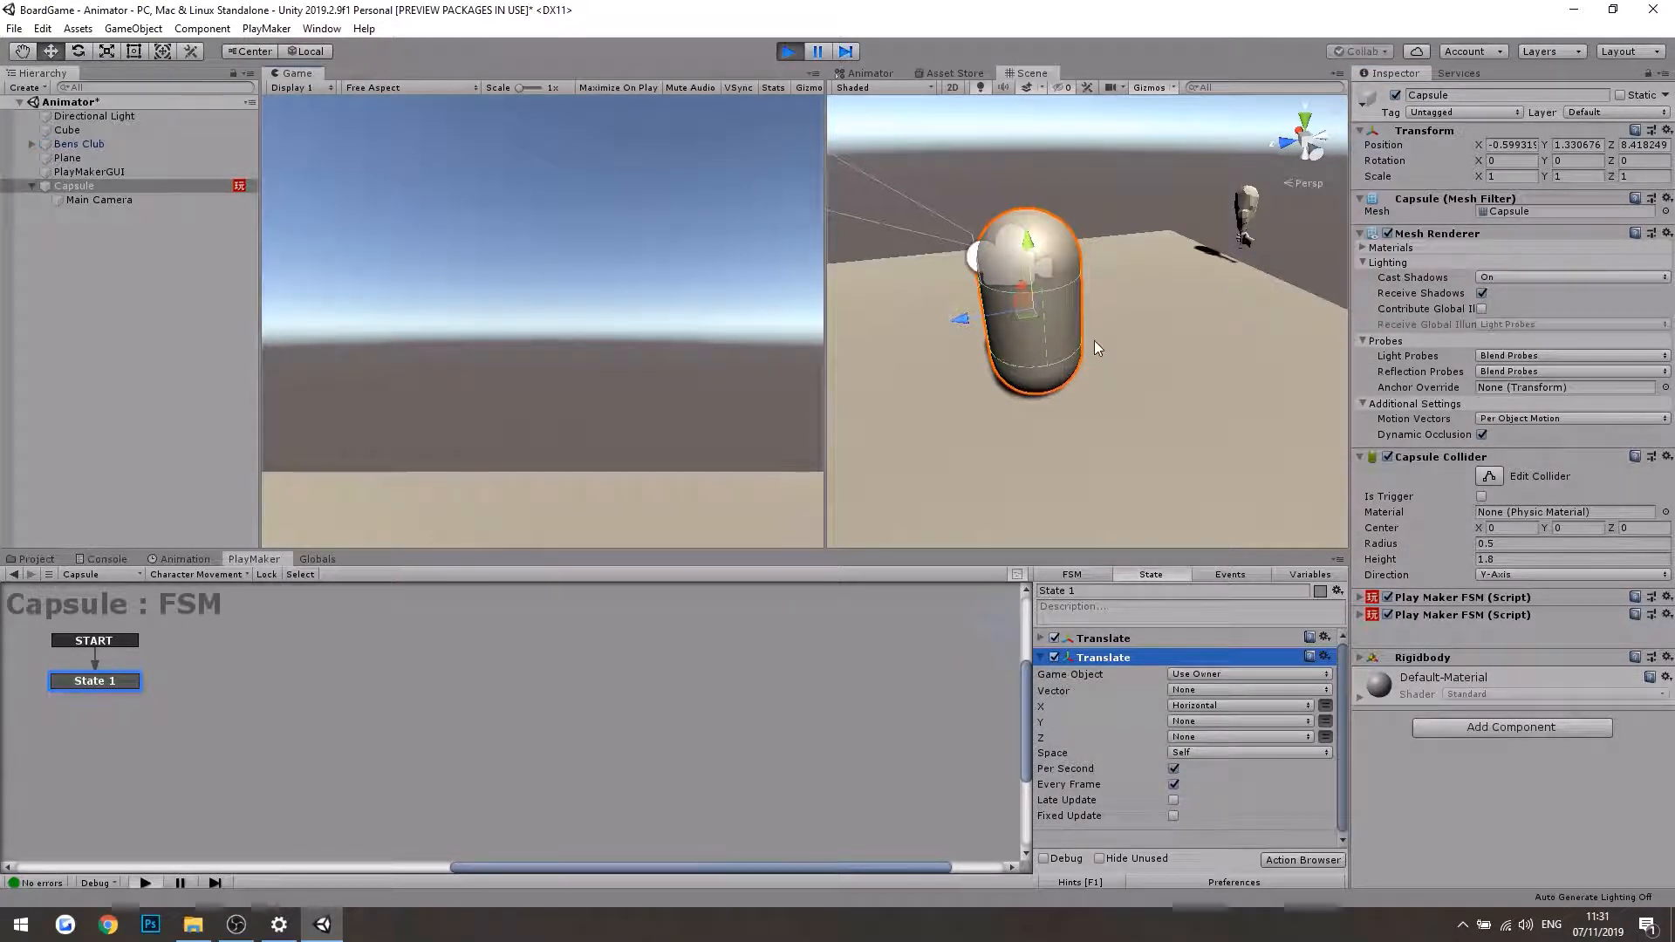
pyautogui.press('w')
pyautogui.press('d')
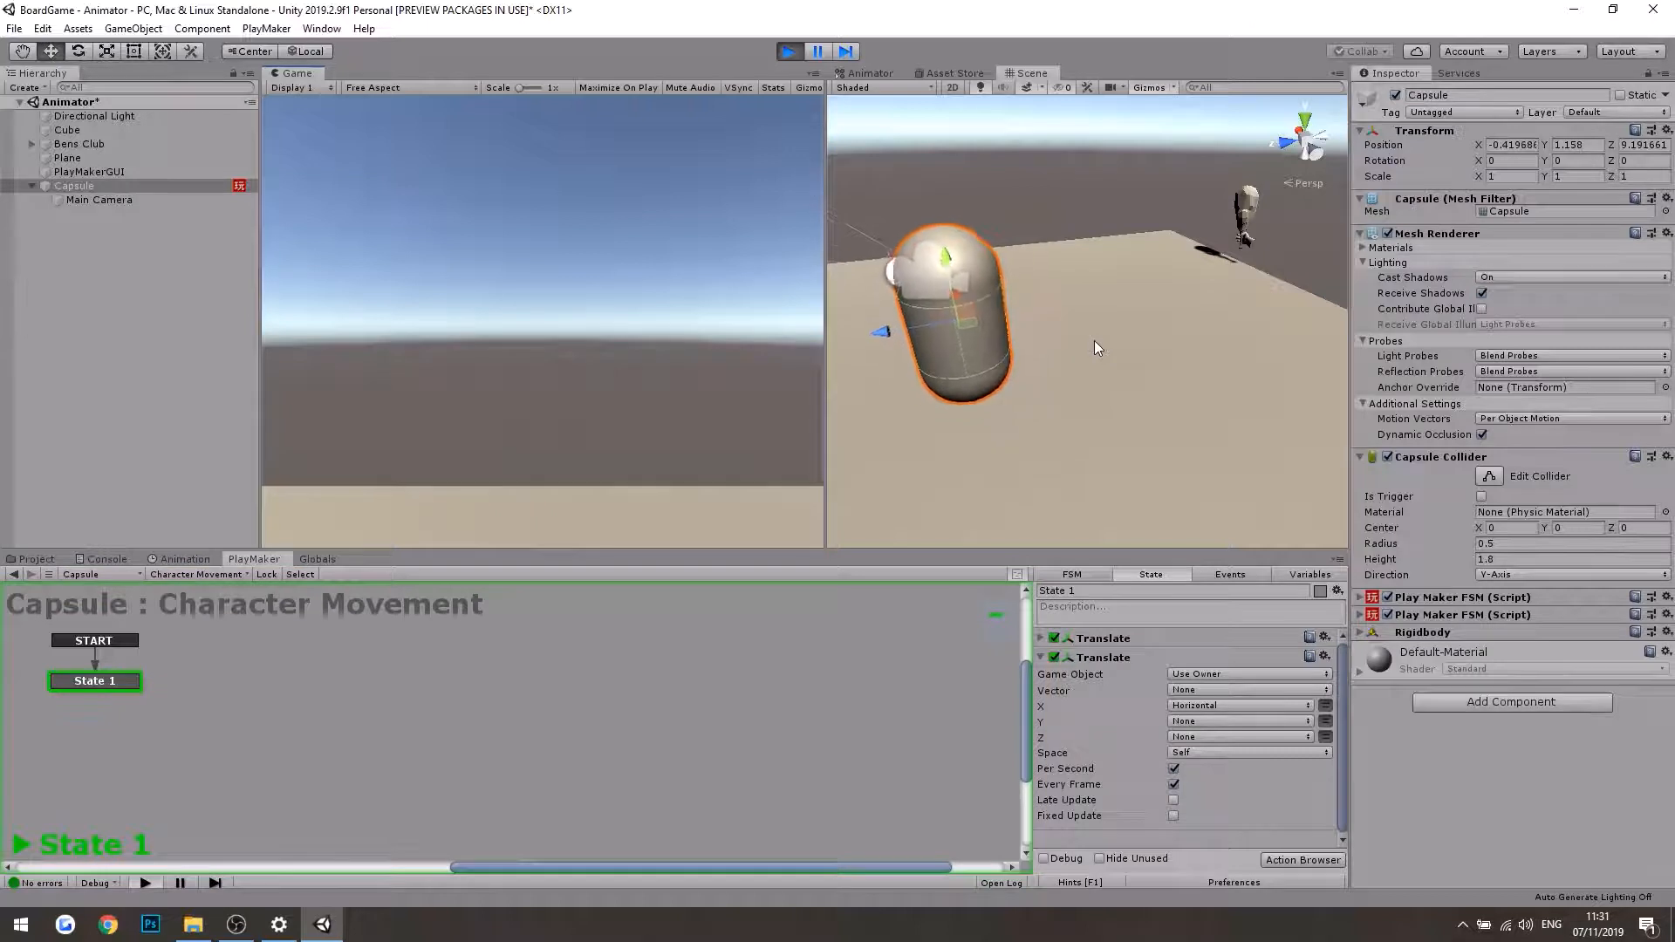
pyautogui.press('s')
pyautogui.press('a')
pyautogui.press('w')
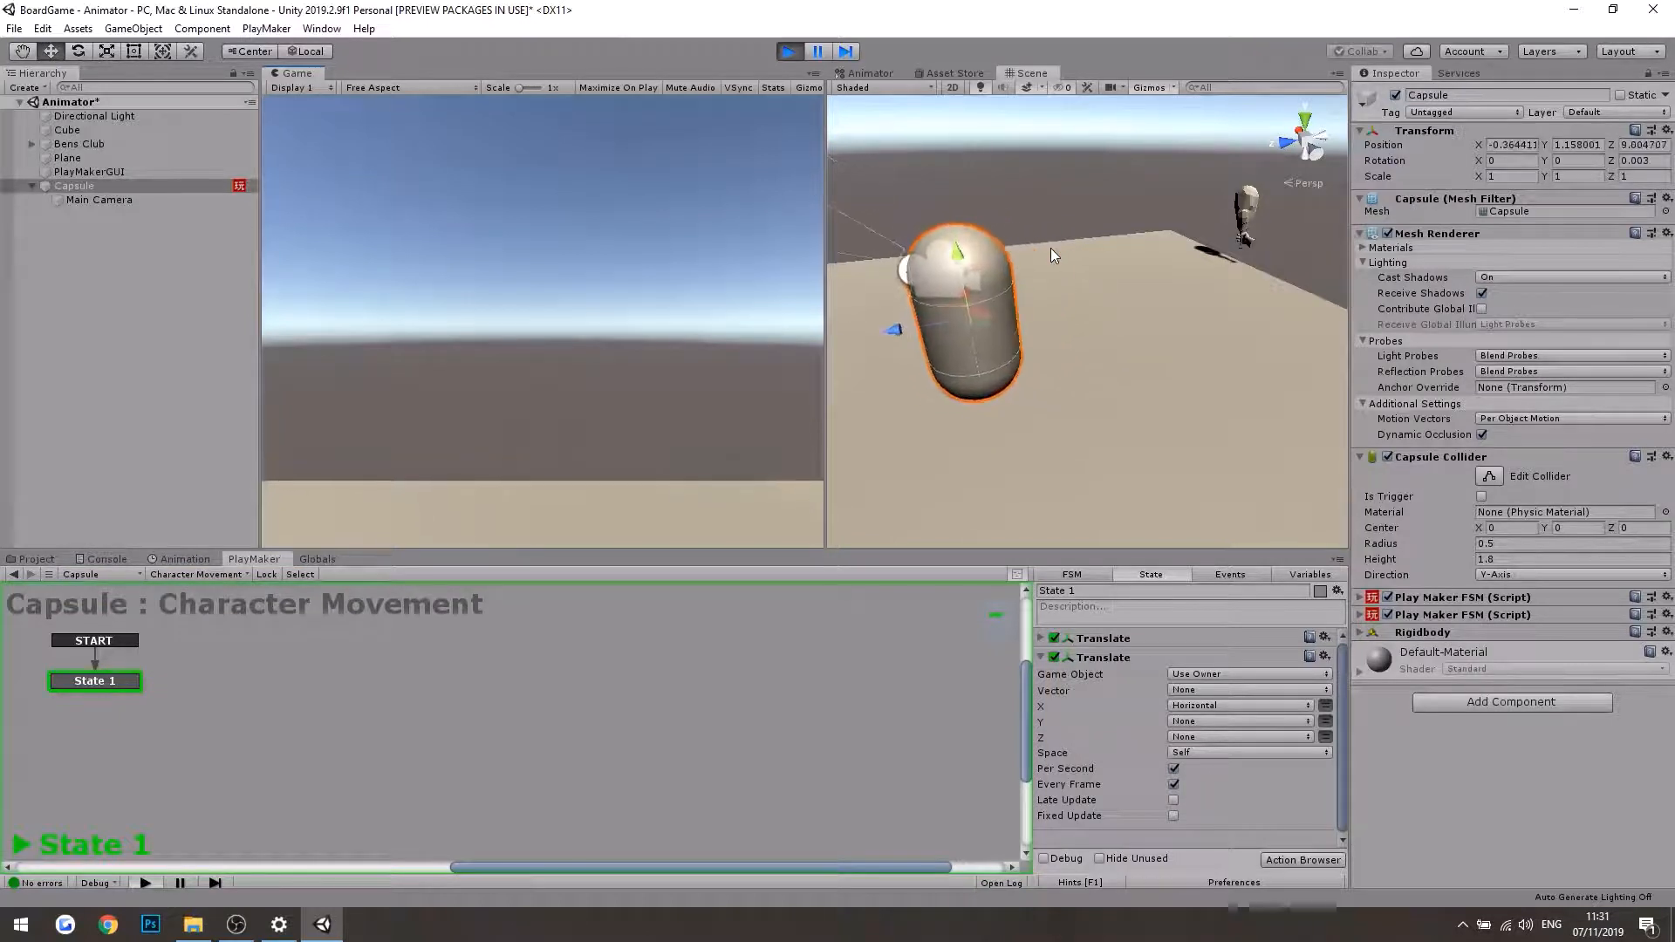
pyautogui.press('d')
pyautogui.press('s')
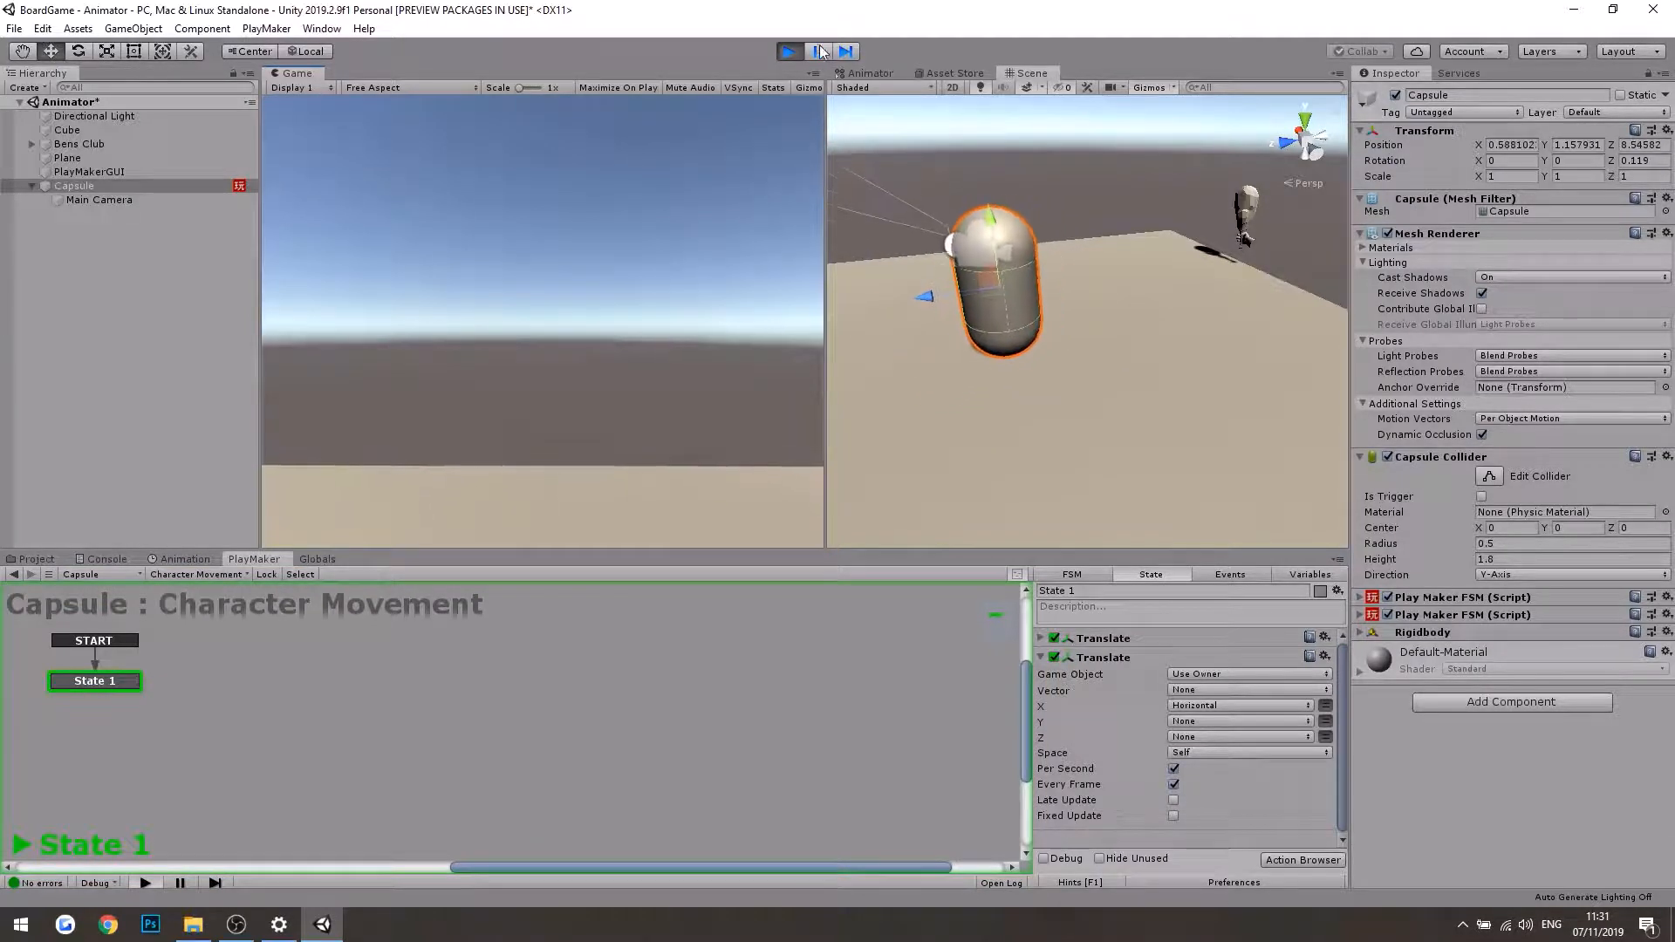
pyautogui.click(788, 51)
# Step: In State 1 of the Input Listener FSM, set the Multiplier of both Get Axis actions to 2
pyautogui.click(204, 573)
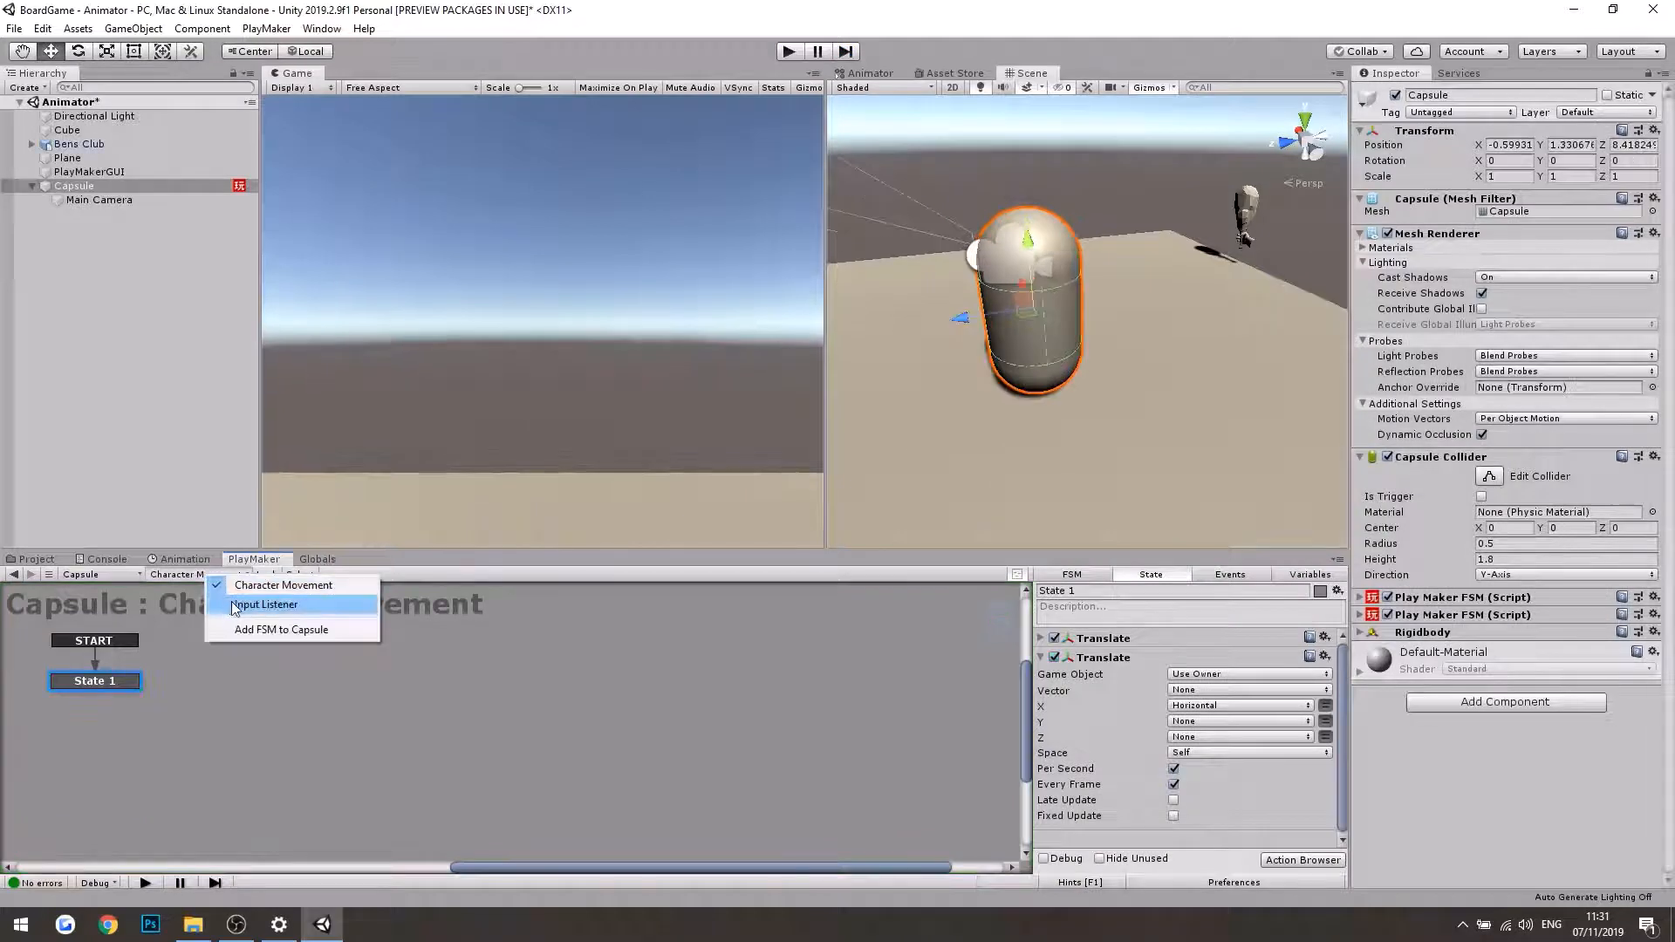
pyautogui.click(237, 602)
pyautogui.click(122, 688)
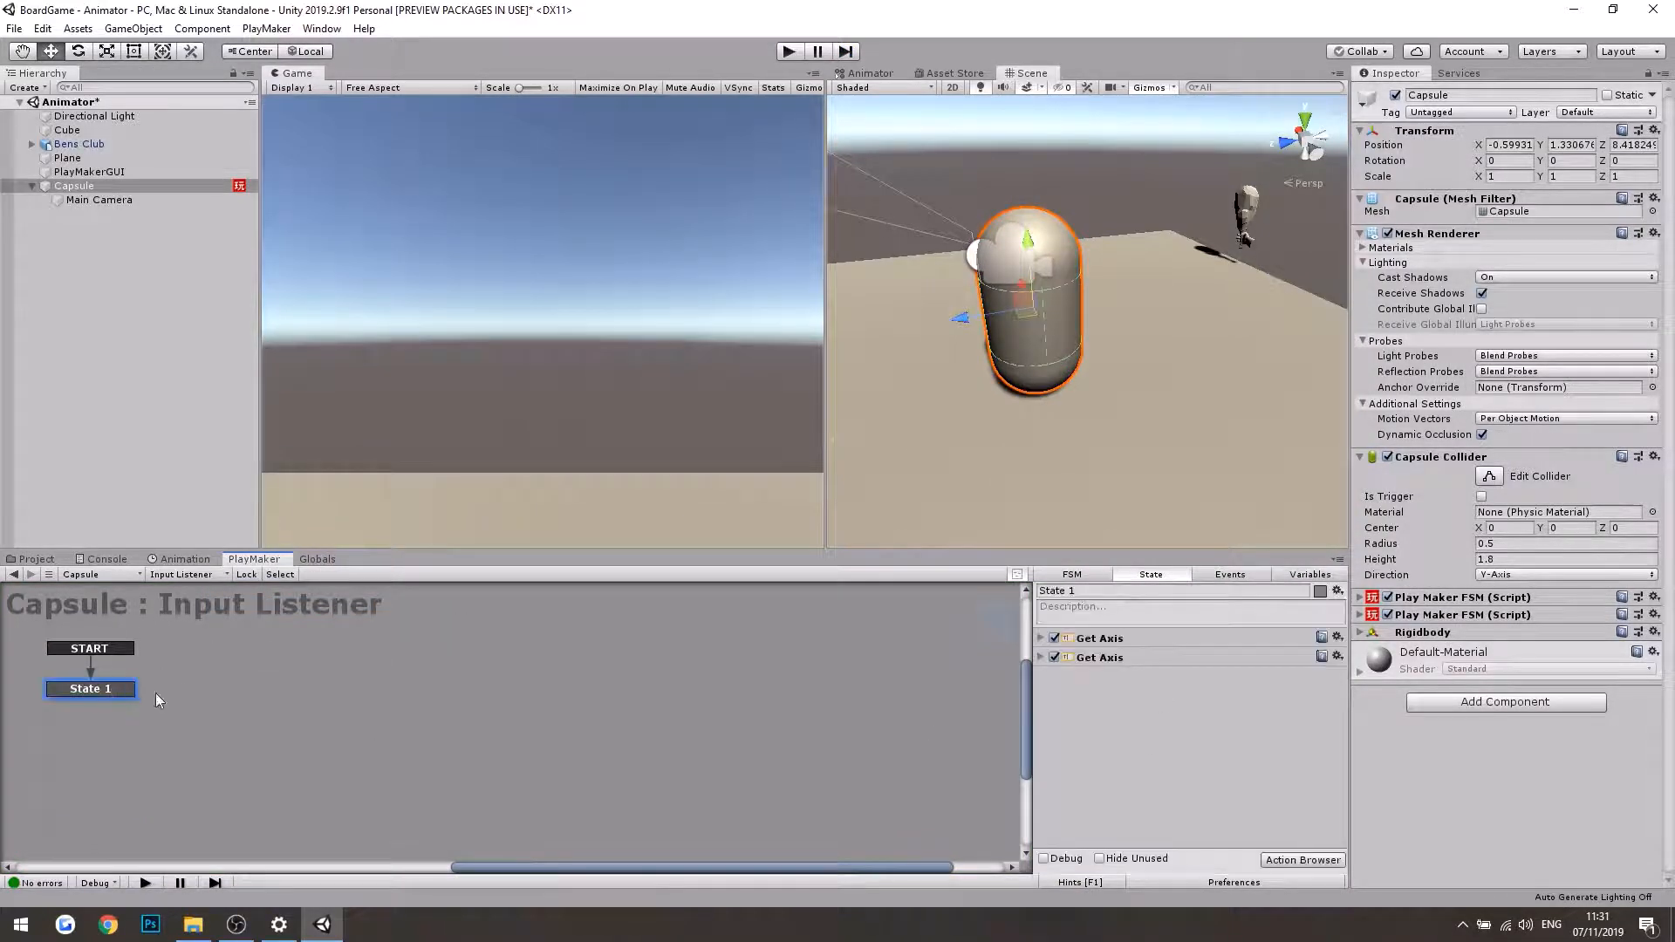
pyautogui.click(1057, 638)
pyautogui.click(1043, 727)
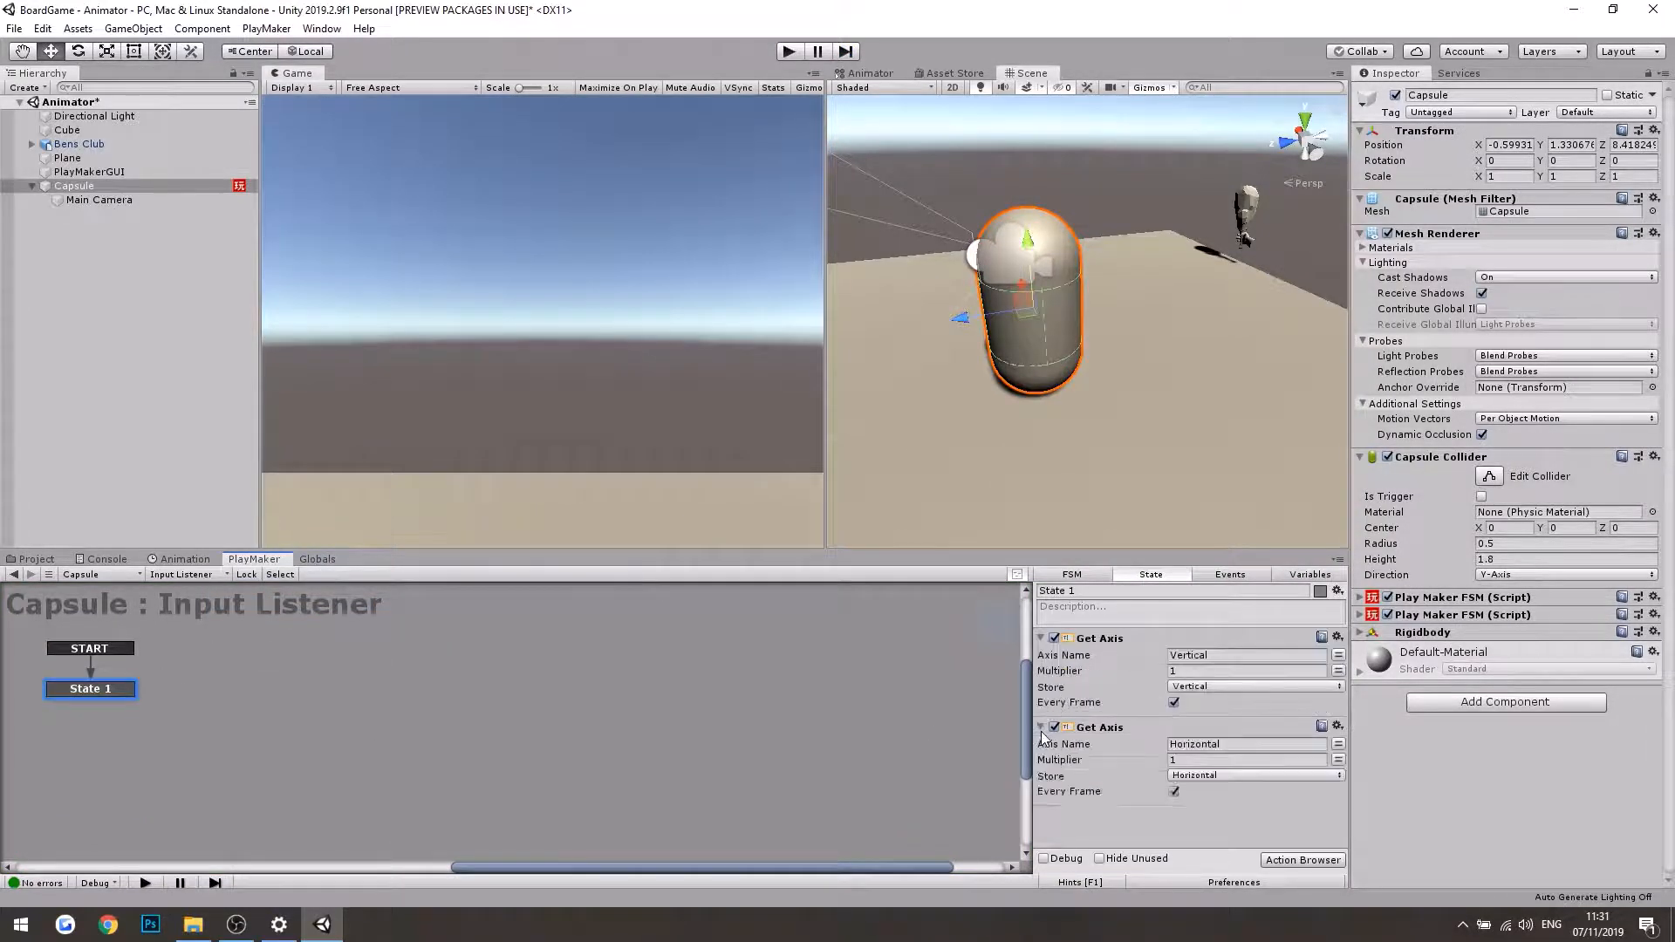
pyautogui.click(1185, 675)
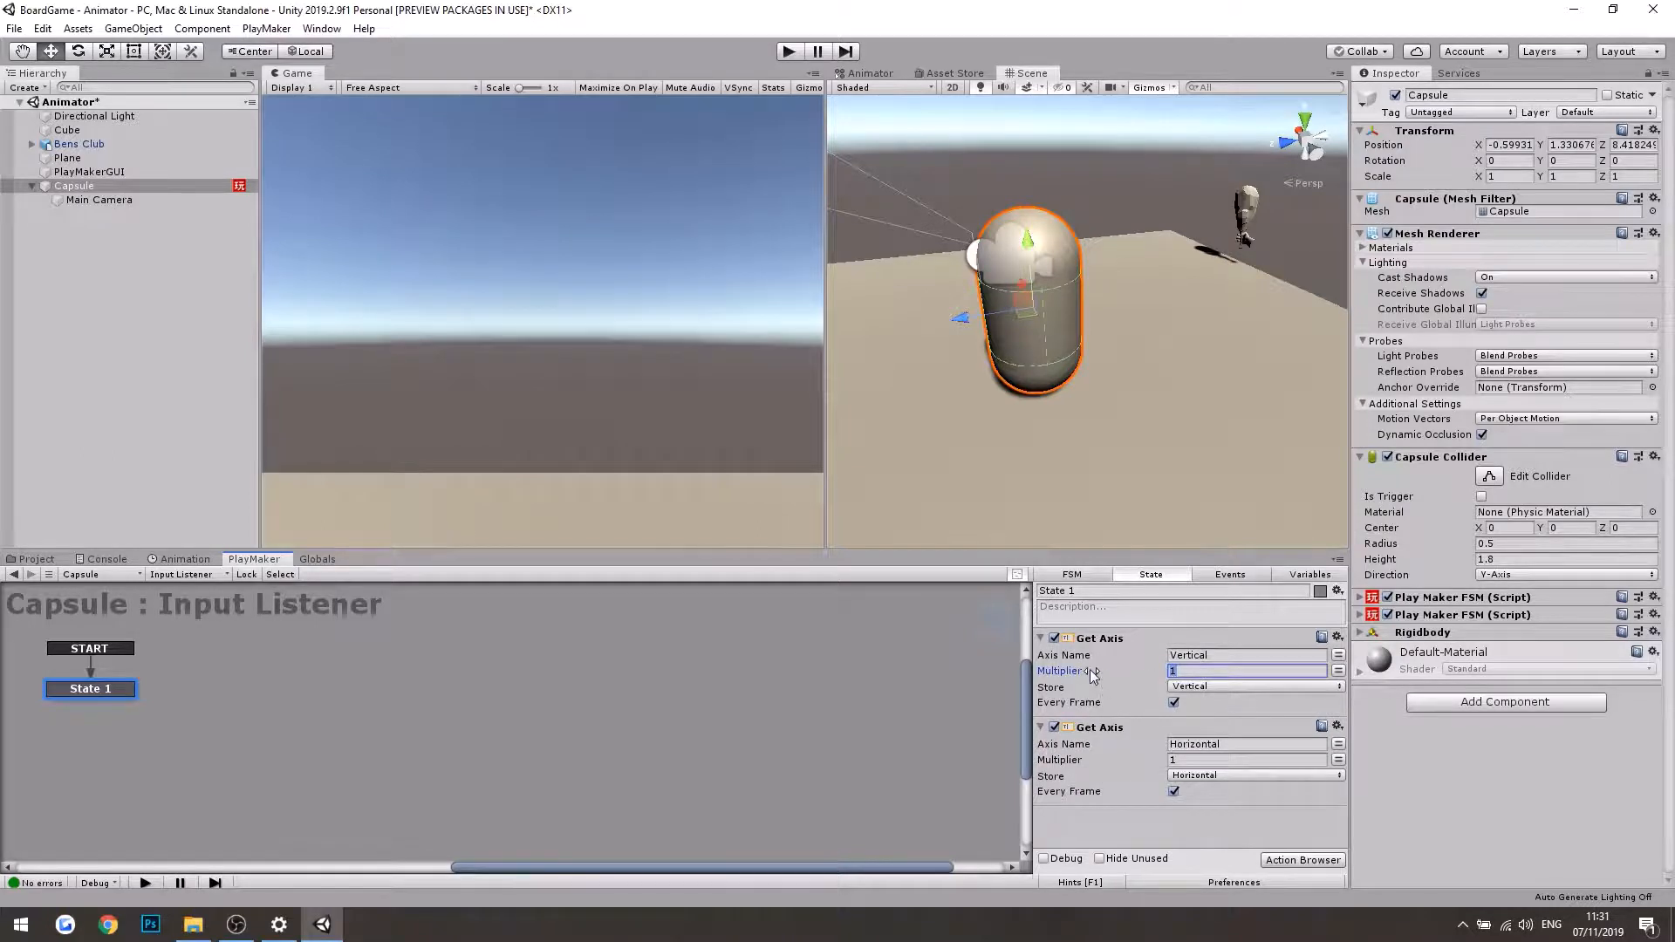
pyautogui.click(1186, 760)
pyautogui.write('2')
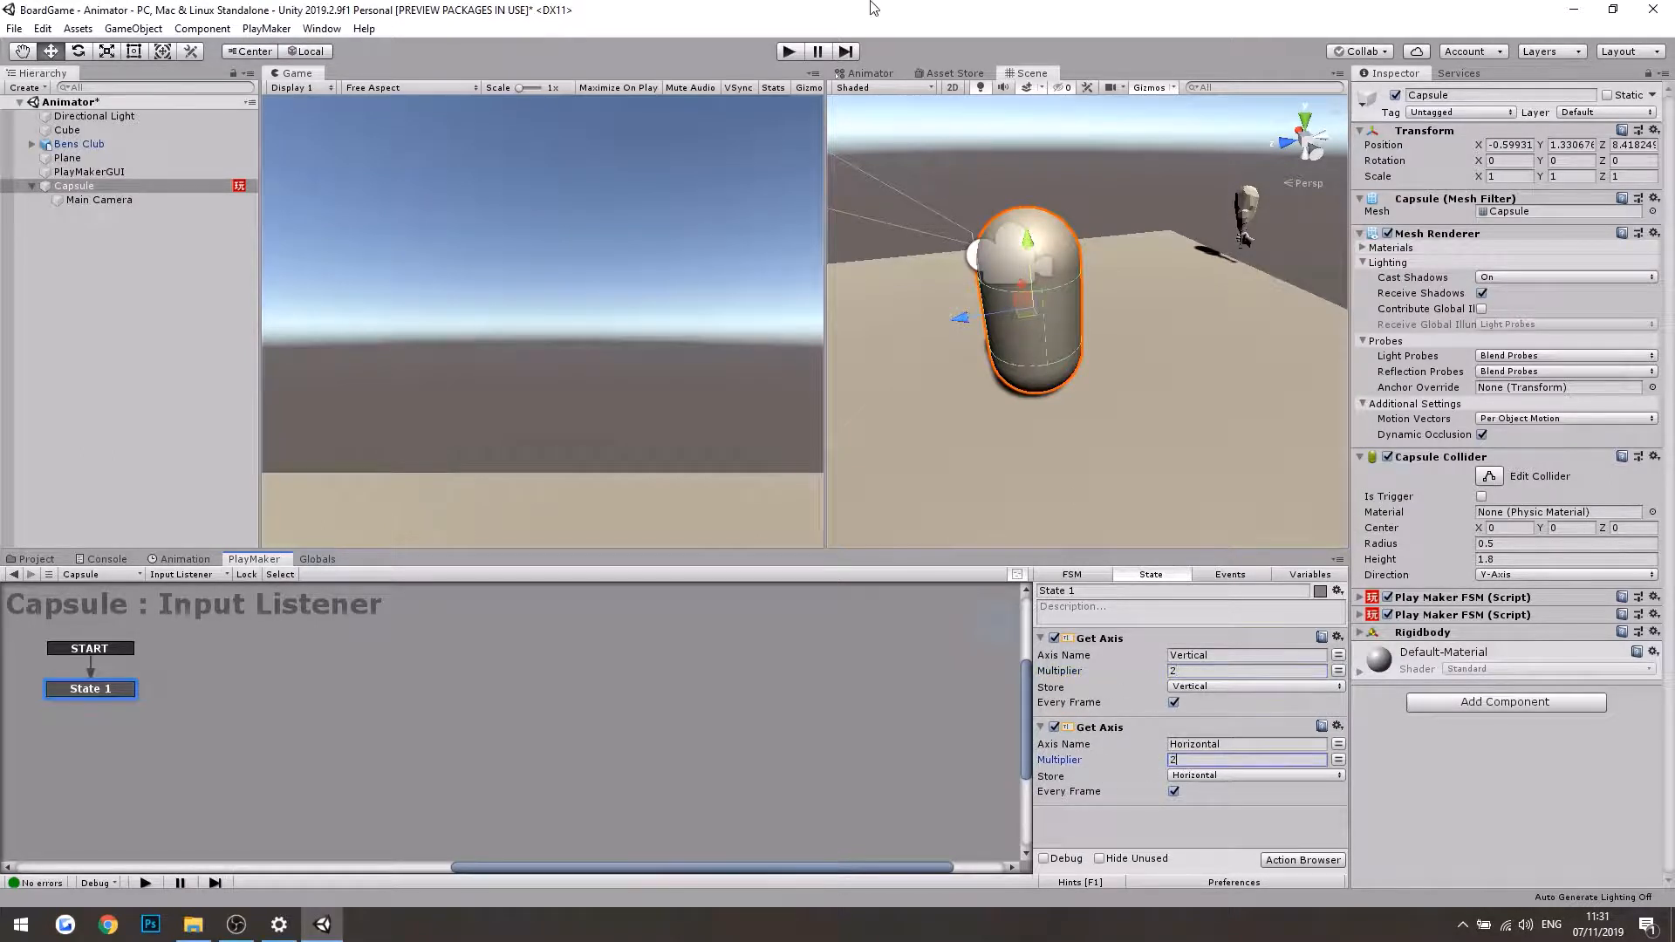
# Step: Play the scene again to check the capsule's movement speed in all directions with the new multipliers, and stop it
pyautogui.click(788, 51)
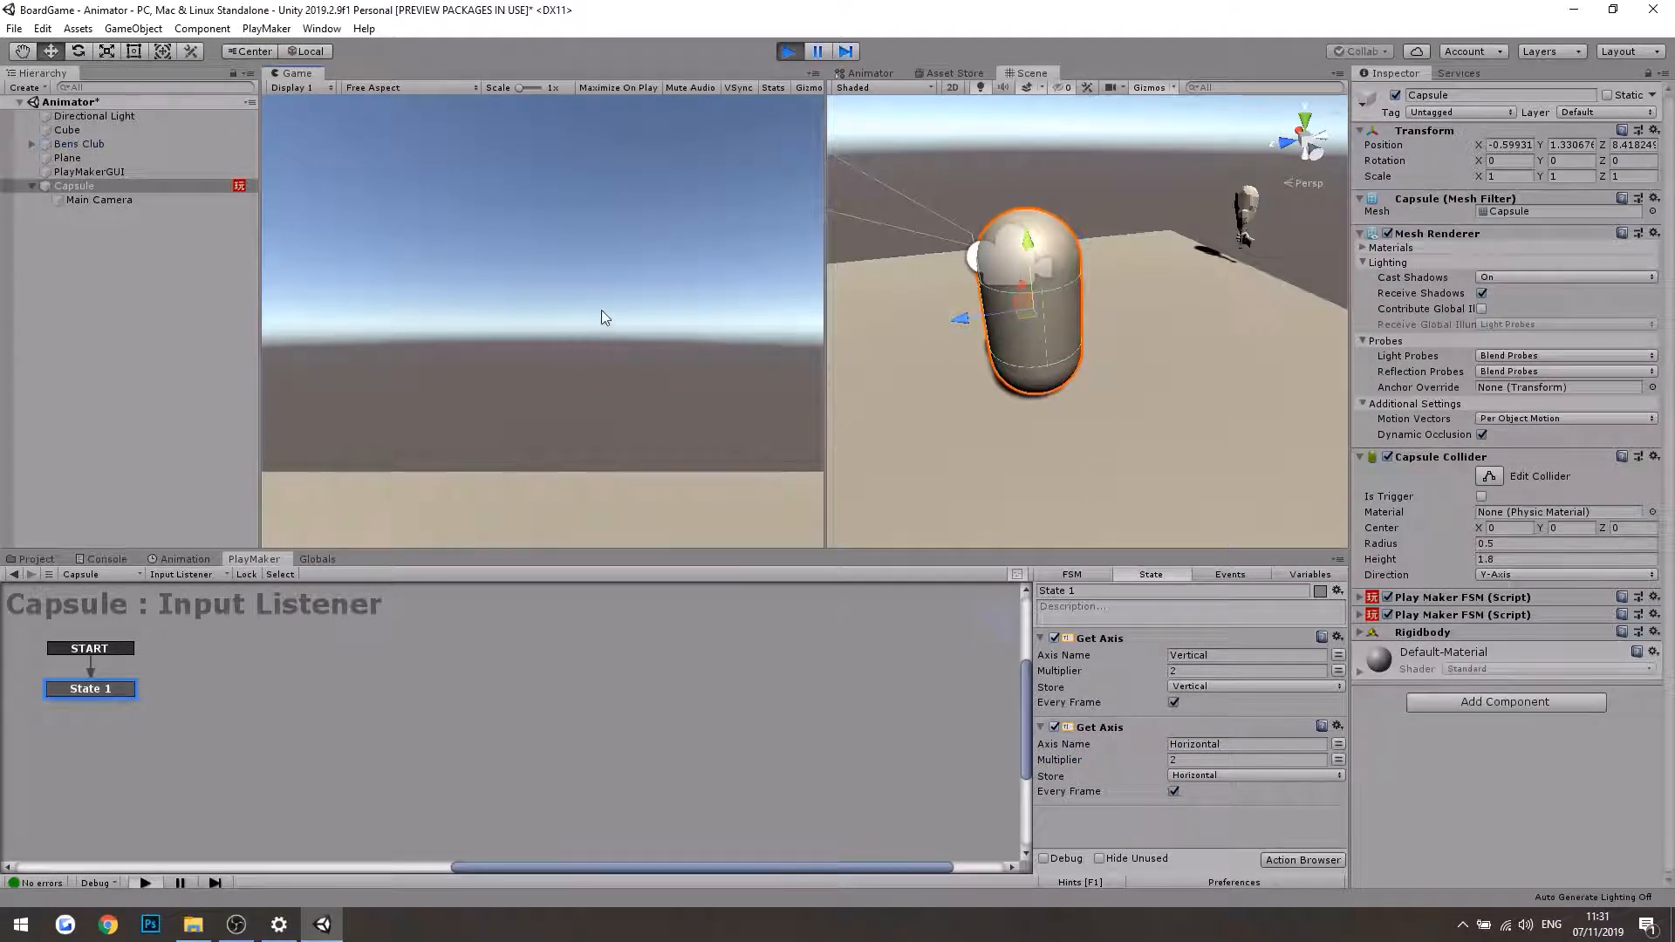
pyautogui.press('a')
pyautogui.press('w')
pyautogui.press('d')
pyautogui.press('s')
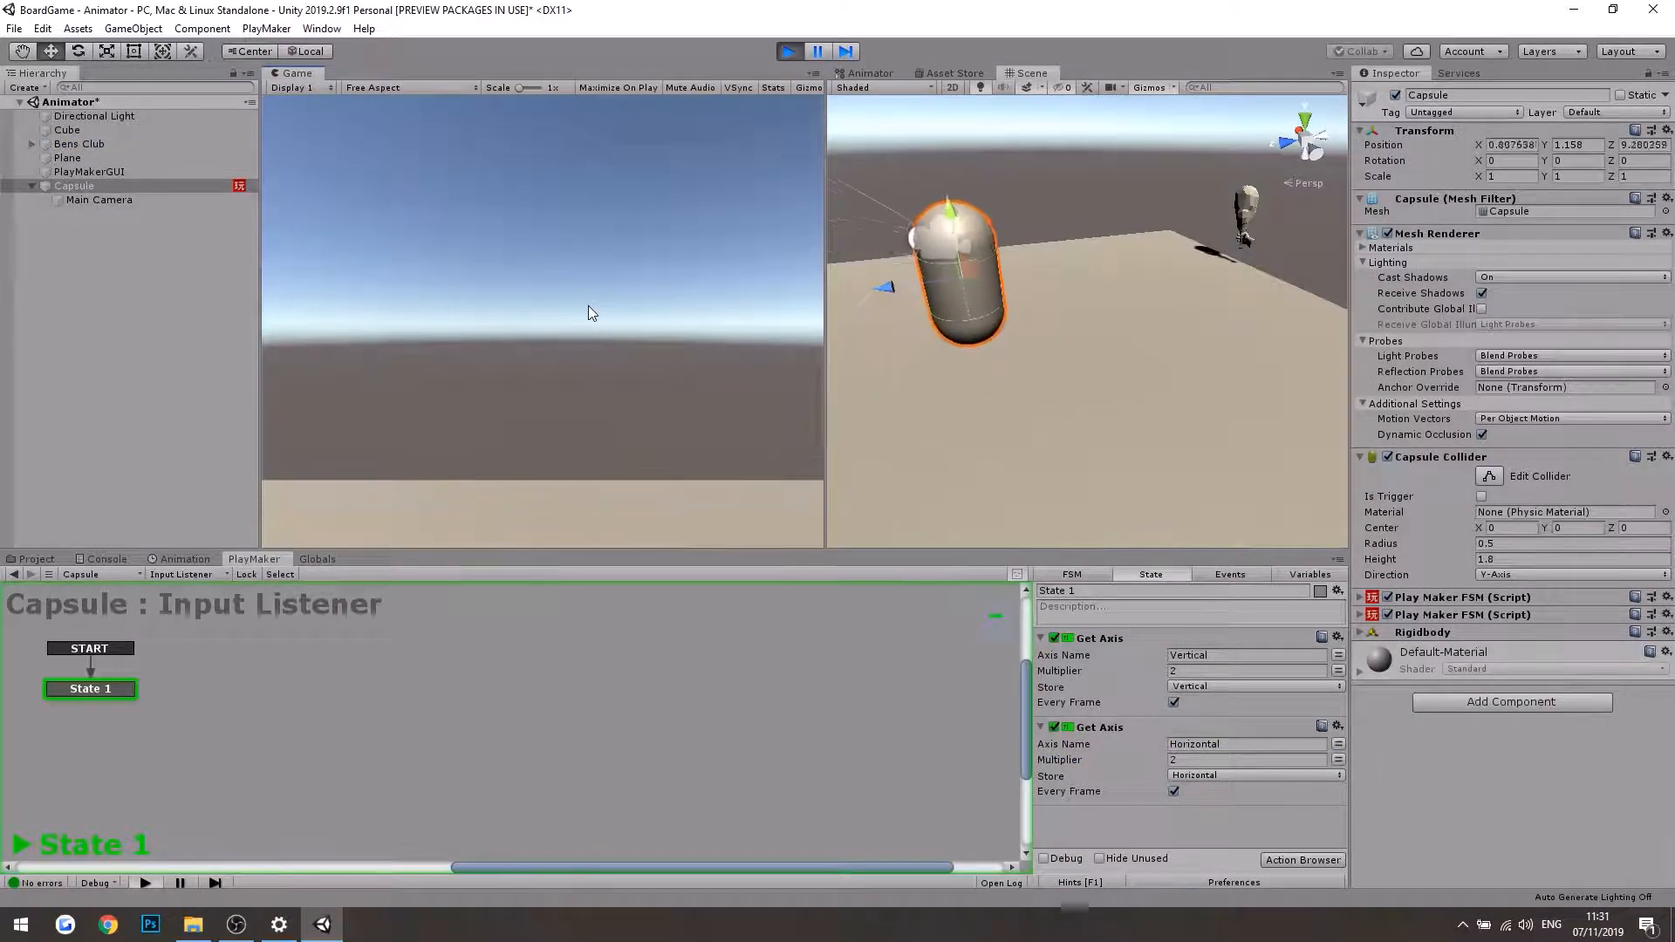
pyautogui.press('a')
pyautogui.press('w')
pyautogui.press('d')
pyautogui.press('s')
pyautogui.press('a')
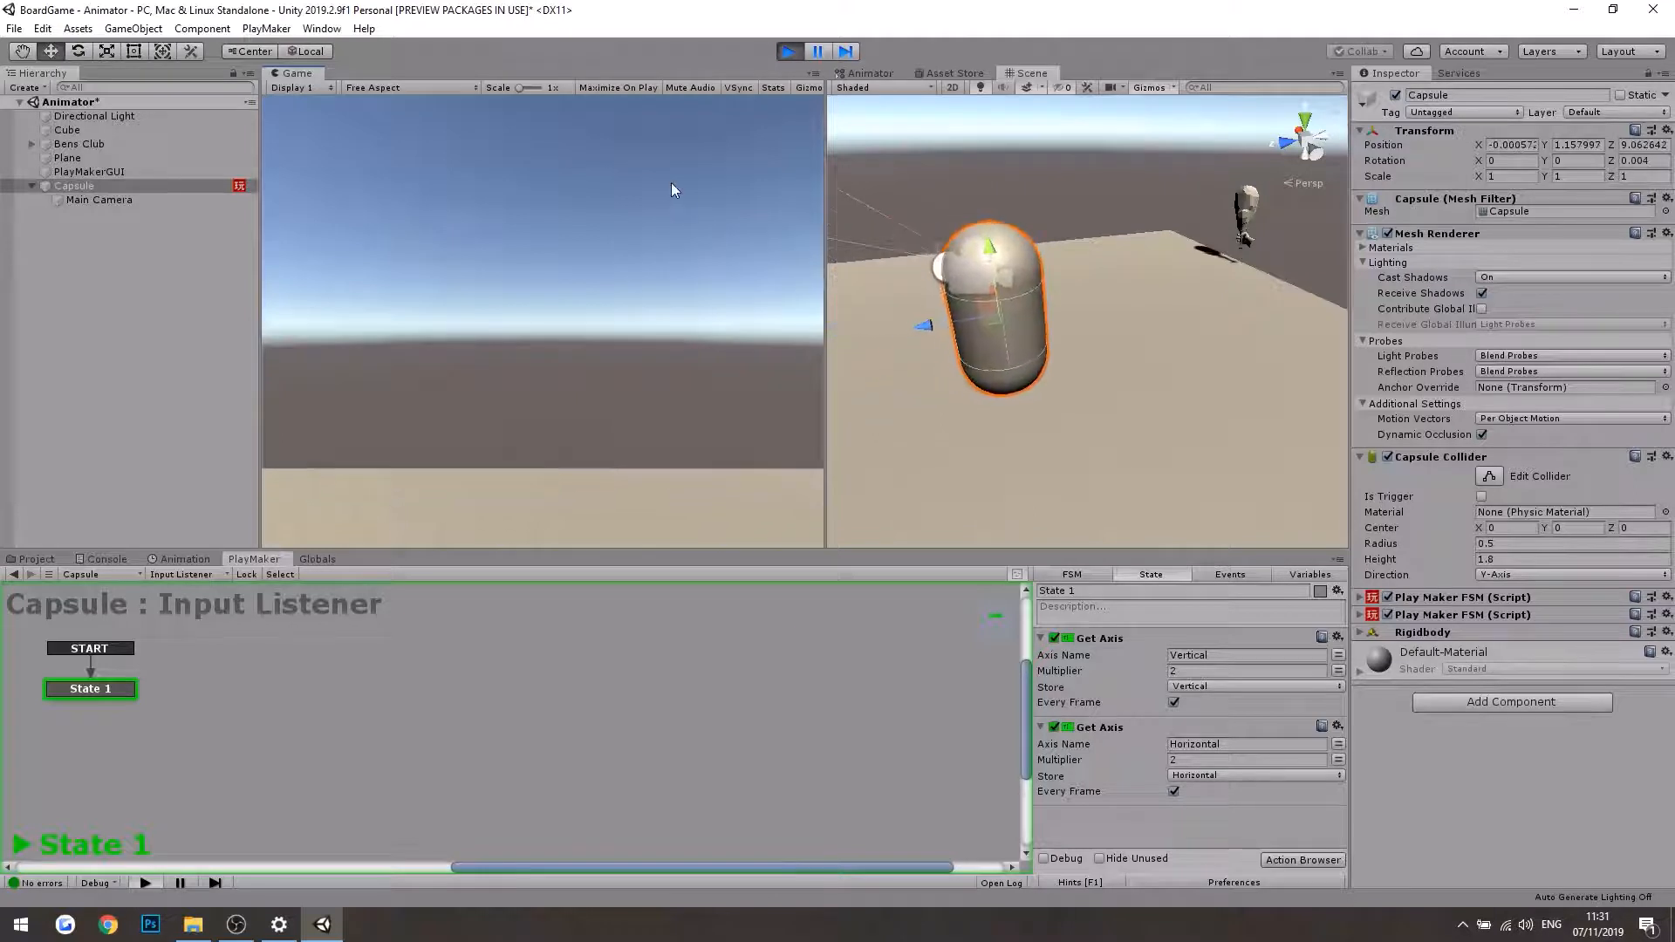
pyautogui.press('w')
pyautogui.press('s')
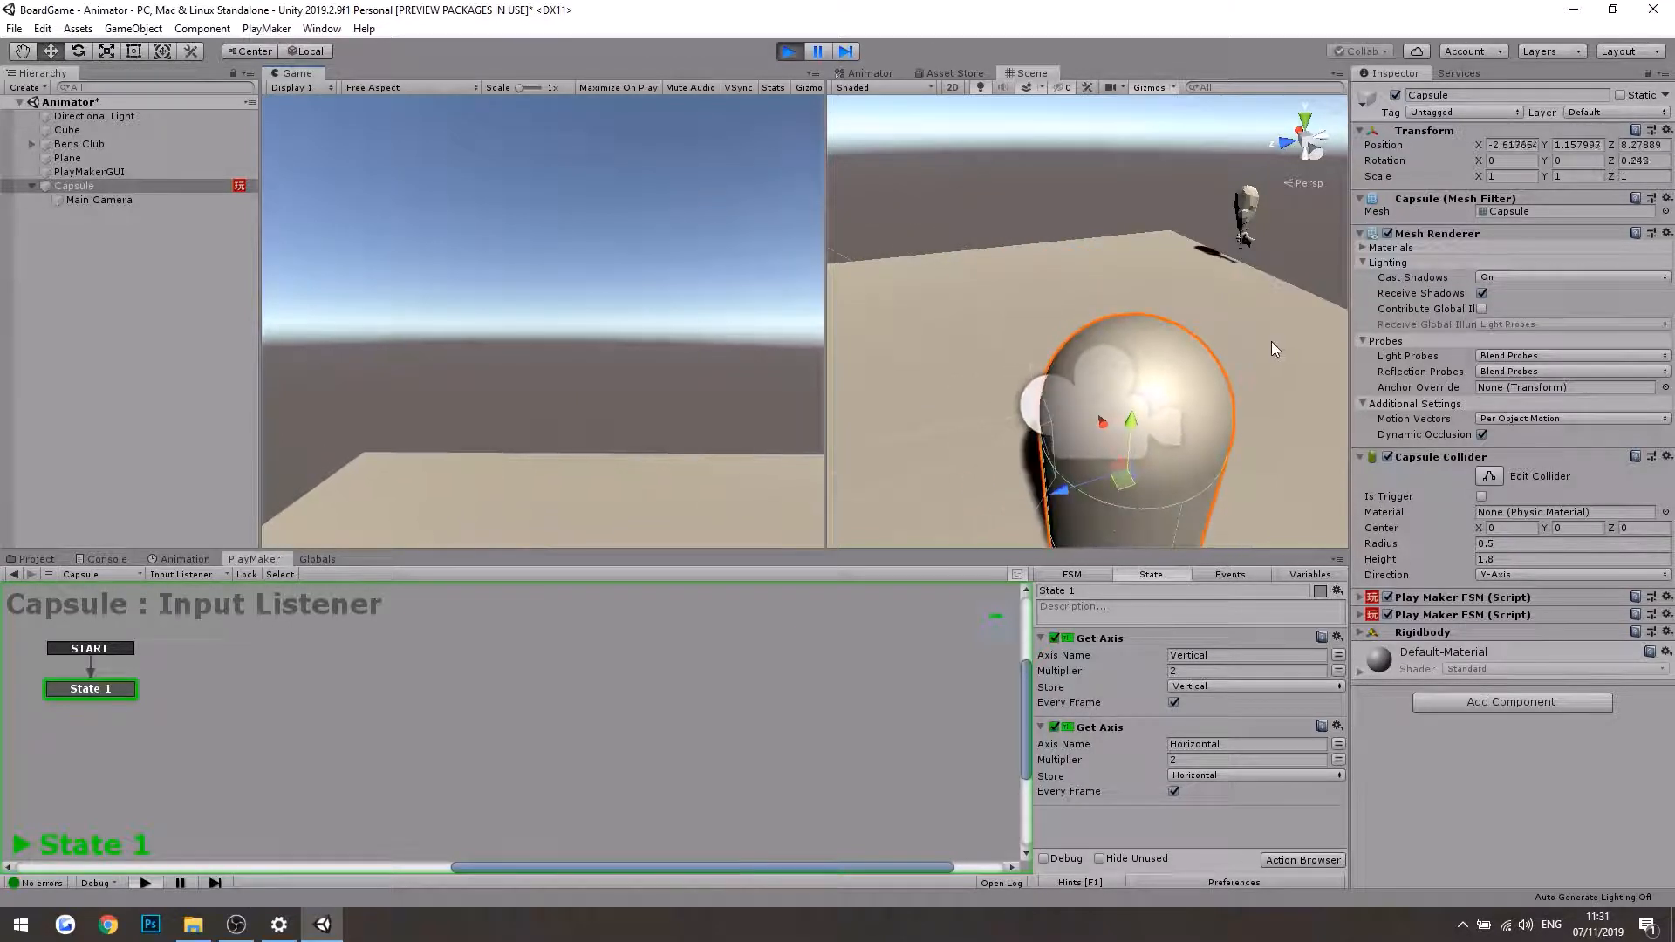
pyautogui.press('w')
pyautogui.click(788, 51)
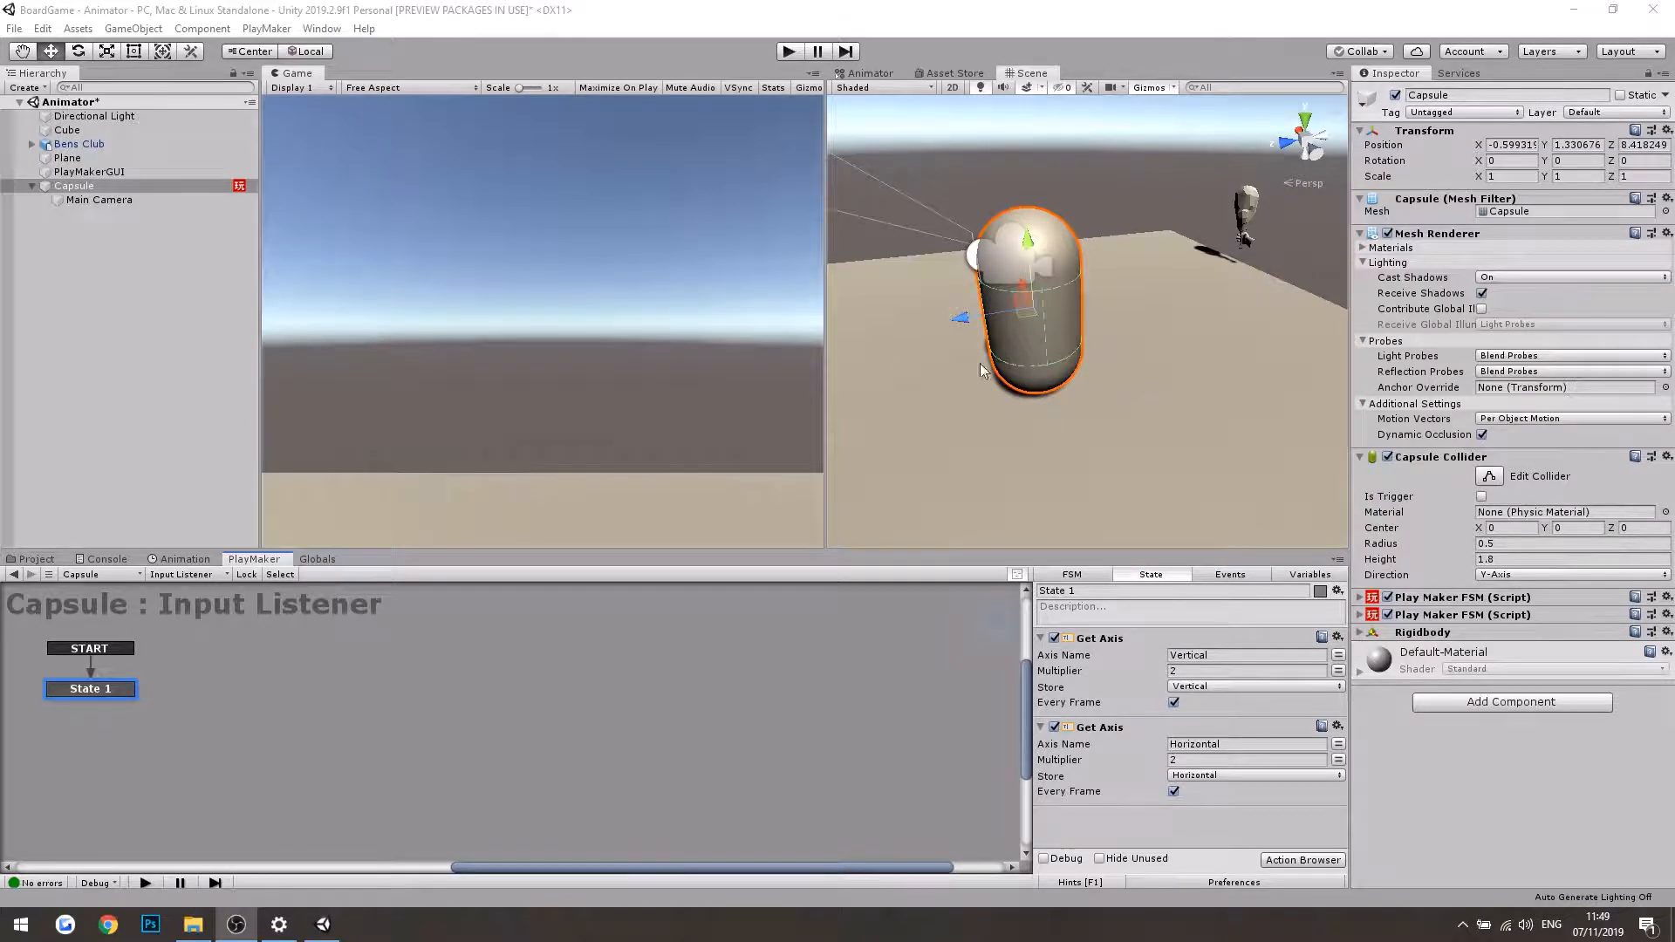
# Step: Add a third FSM component to the Capsule and name it "Camera Movement"
pyautogui.rightClick(485, 785)
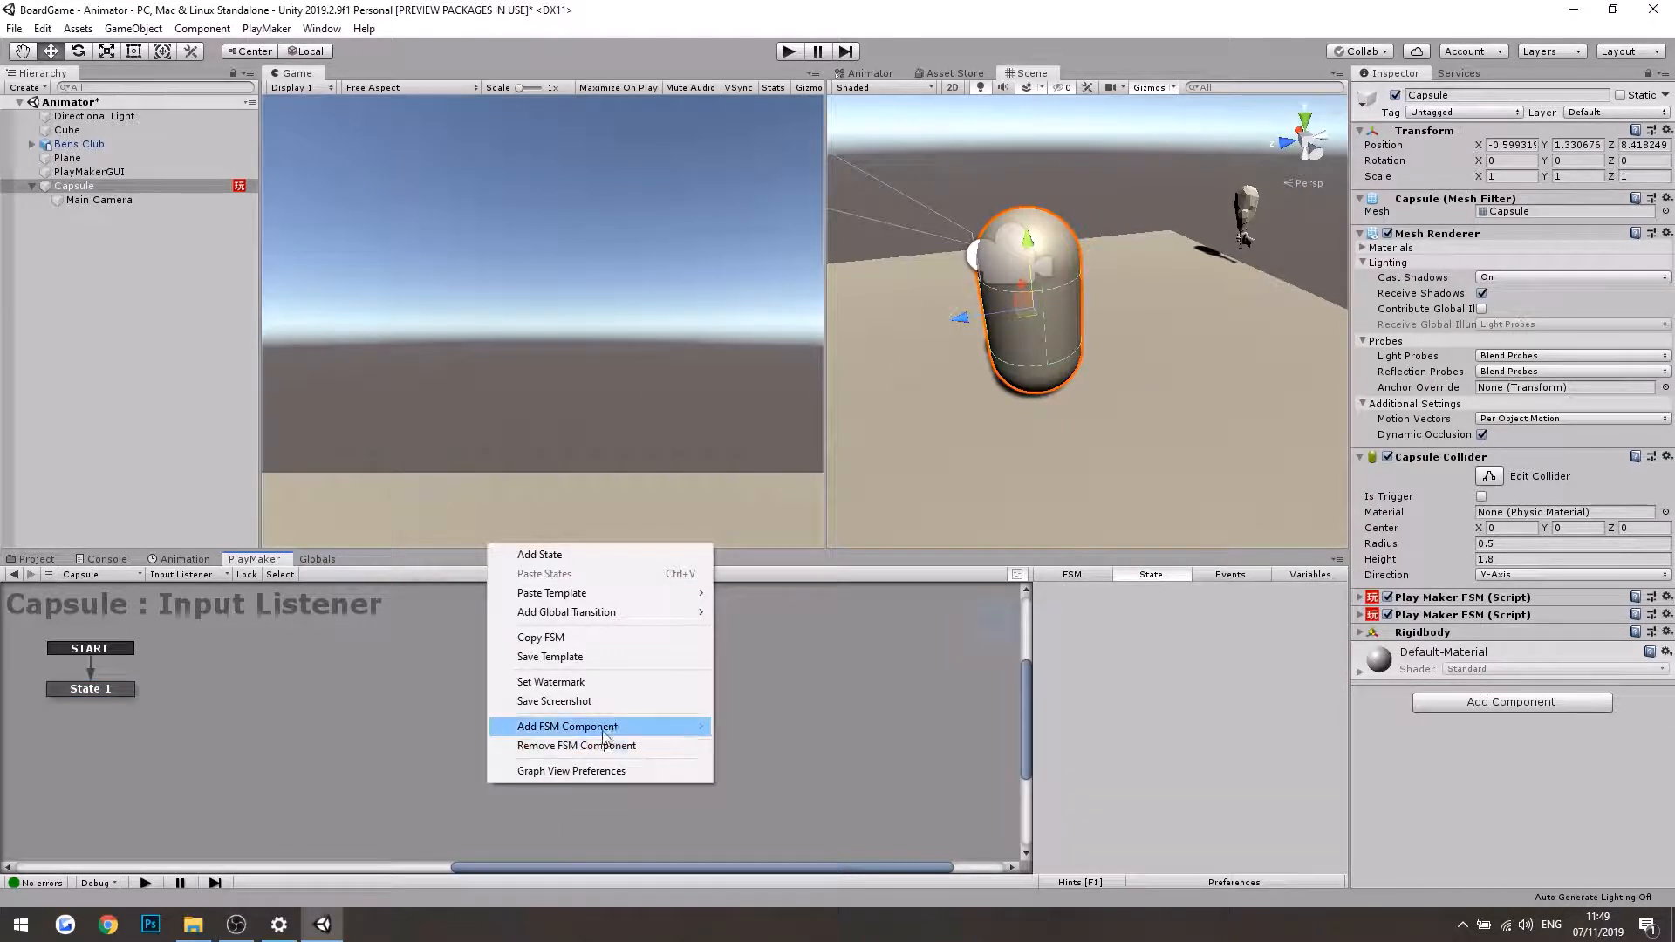
pyautogui.moveTo(609, 731)
pyautogui.click(768, 728)
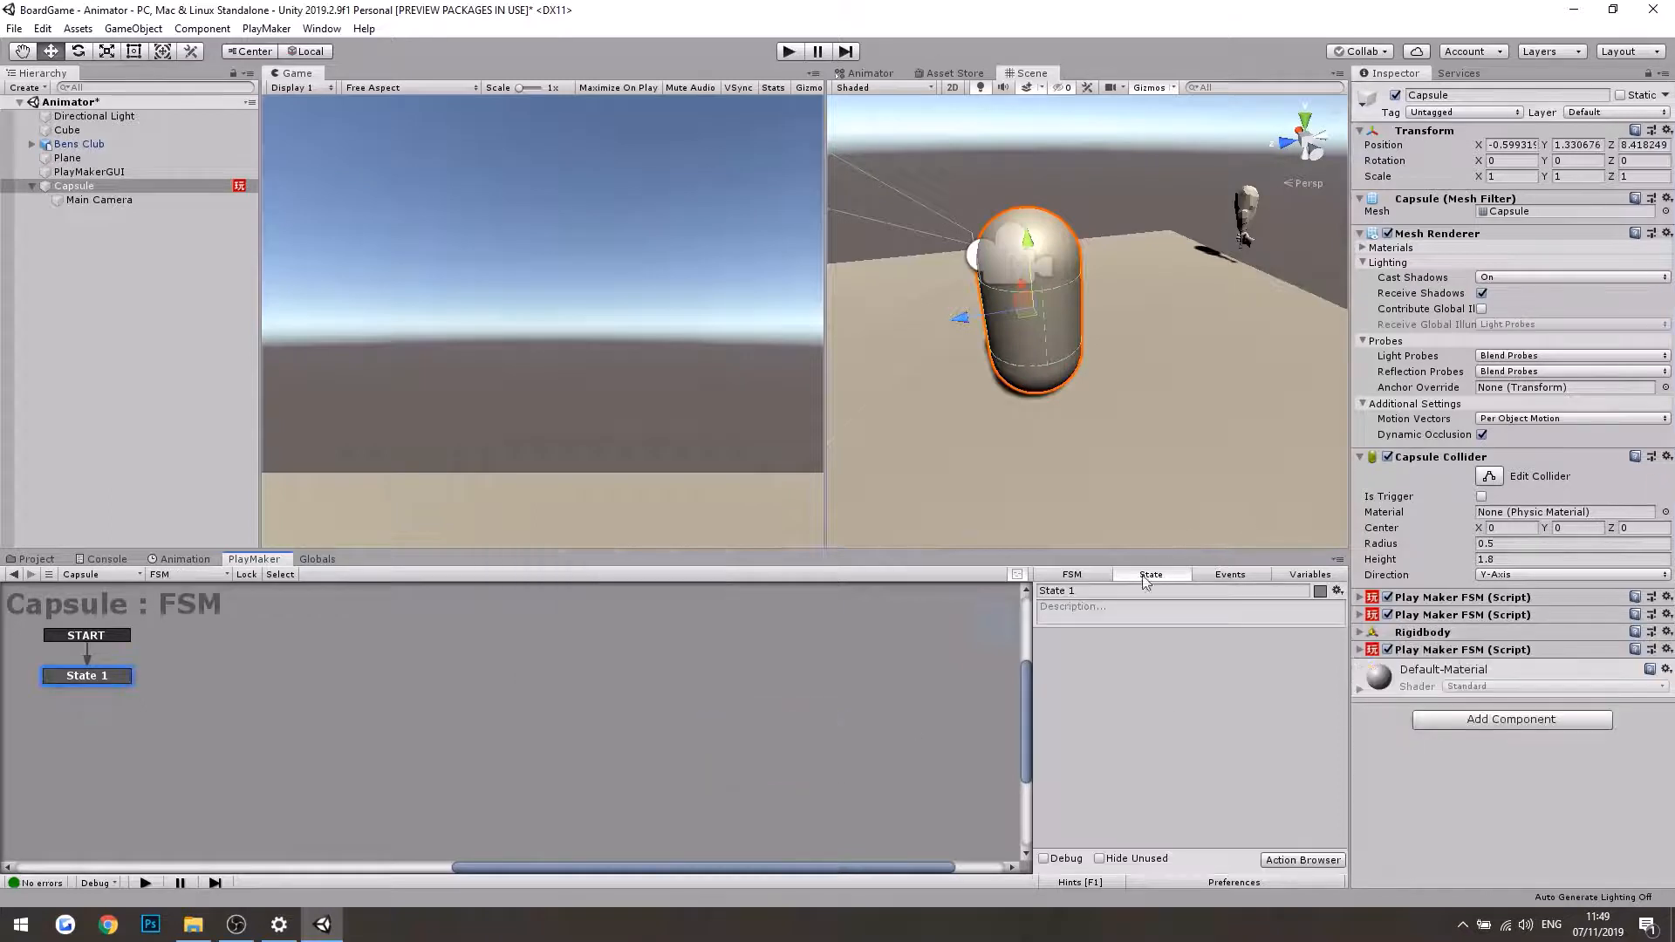
pyautogui.click(1087, 574)
pyautogui.click(1092, 590)
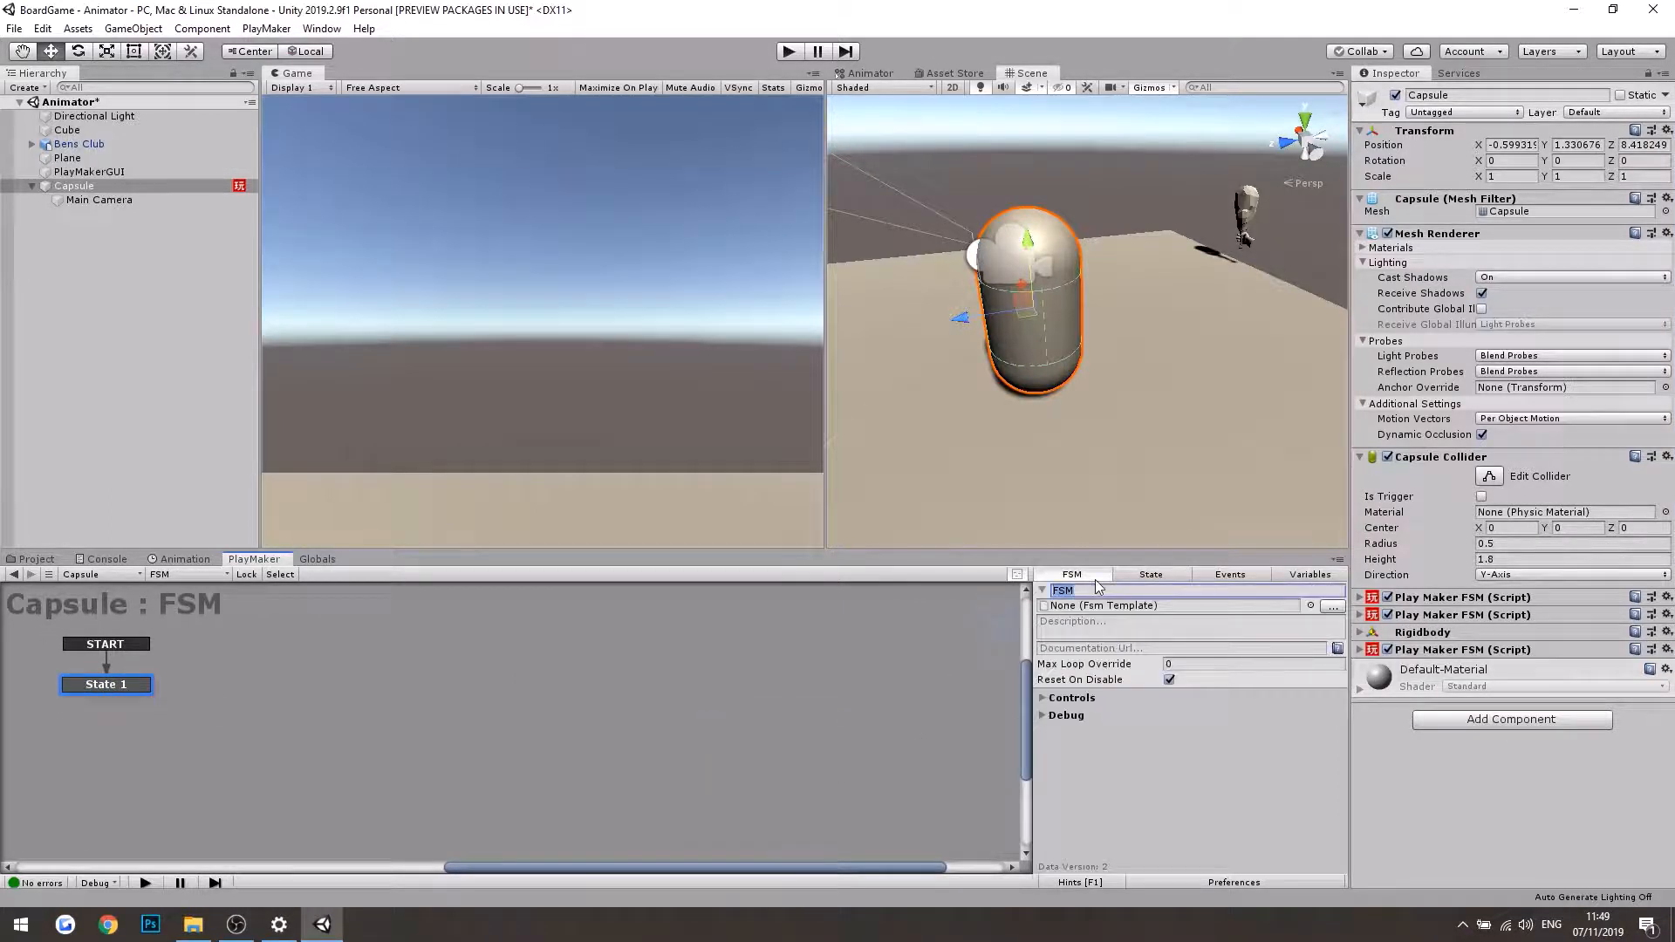
pyautogui.write('Camera Movement')
# Step: Add two Mouse Look actions to State 1 of the Camera Movement FSM and collapse the first one
pyautogui.click(122, 688)
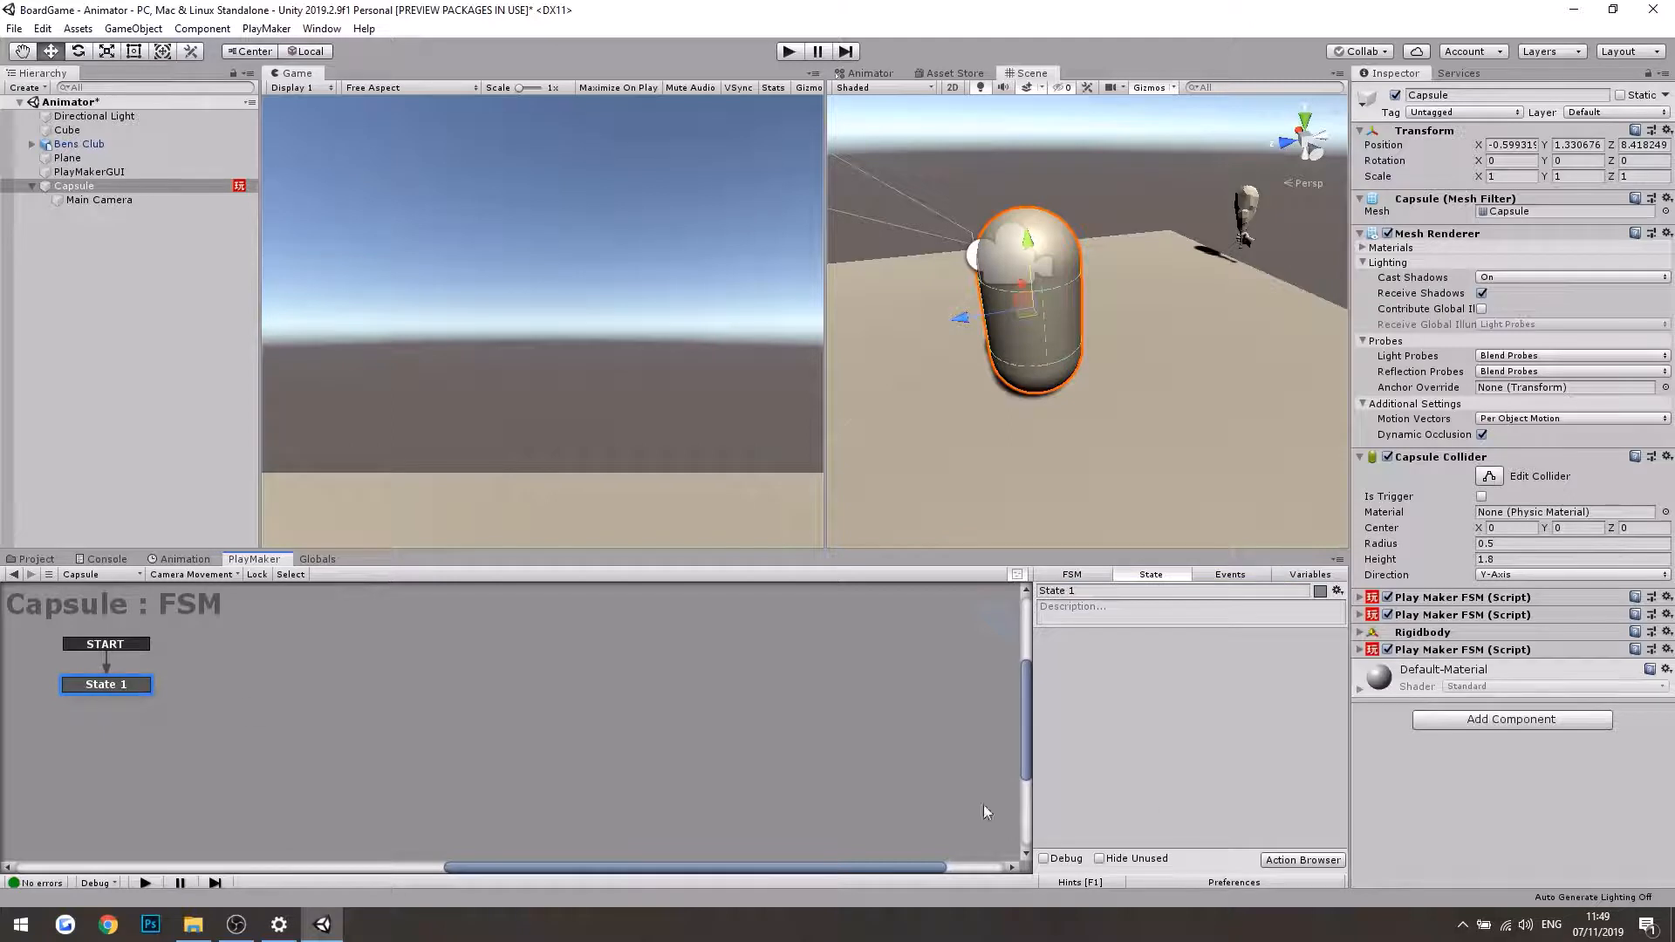
pyautogui.click(1308, 861)
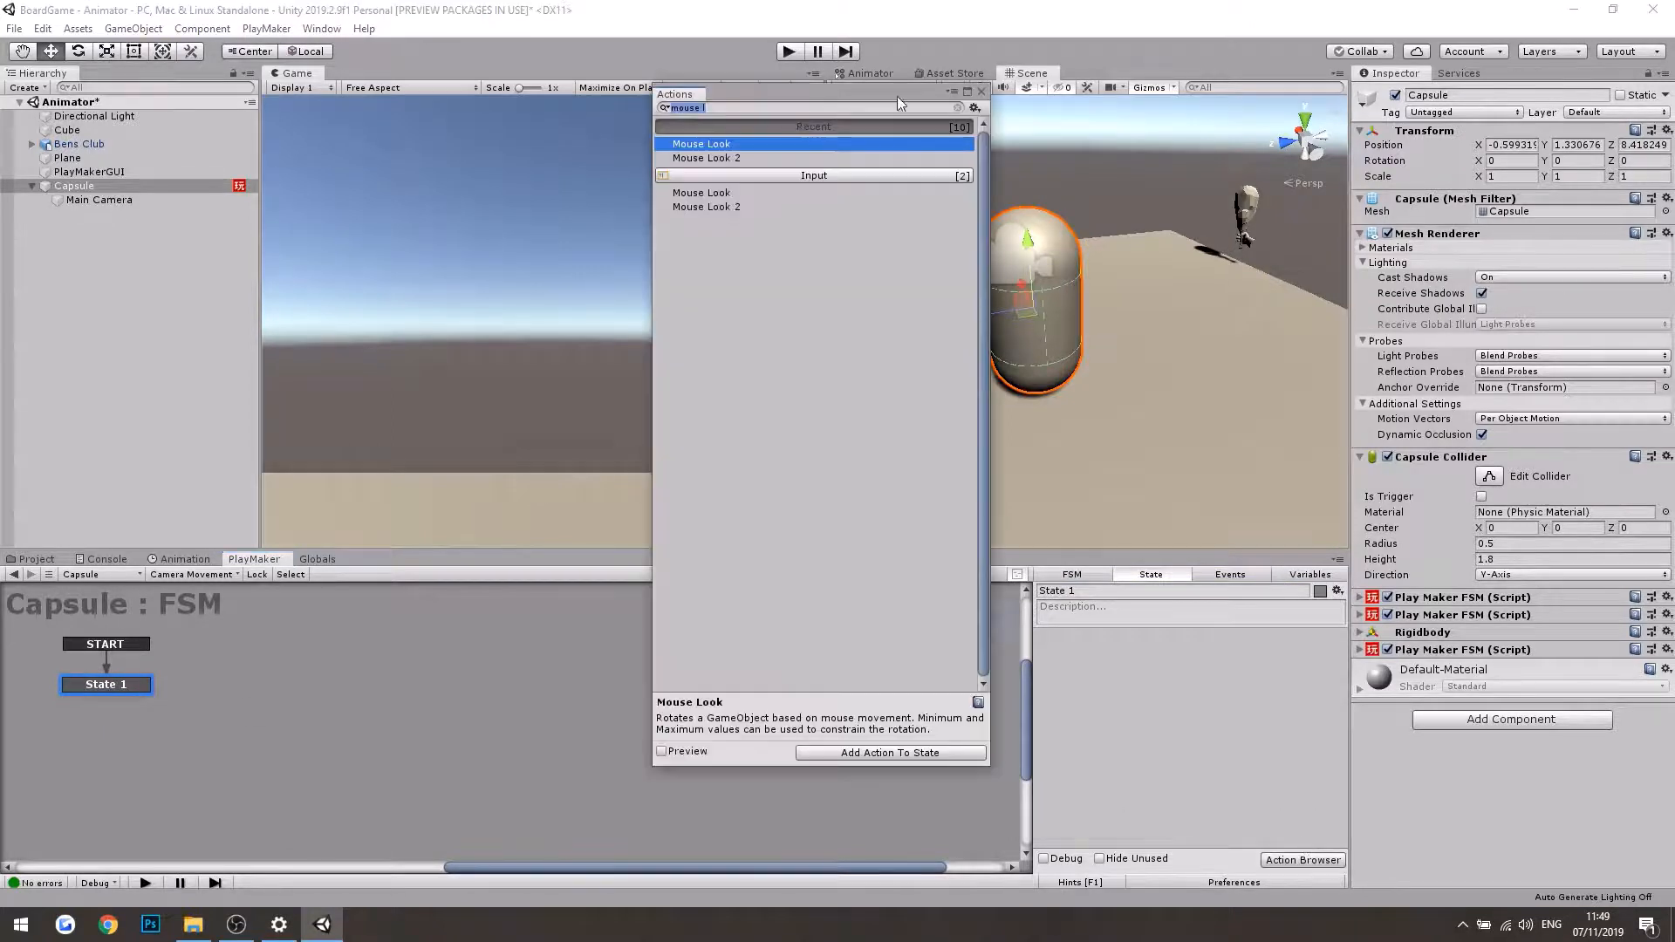
pyautogui.doubleClick(723, 145)
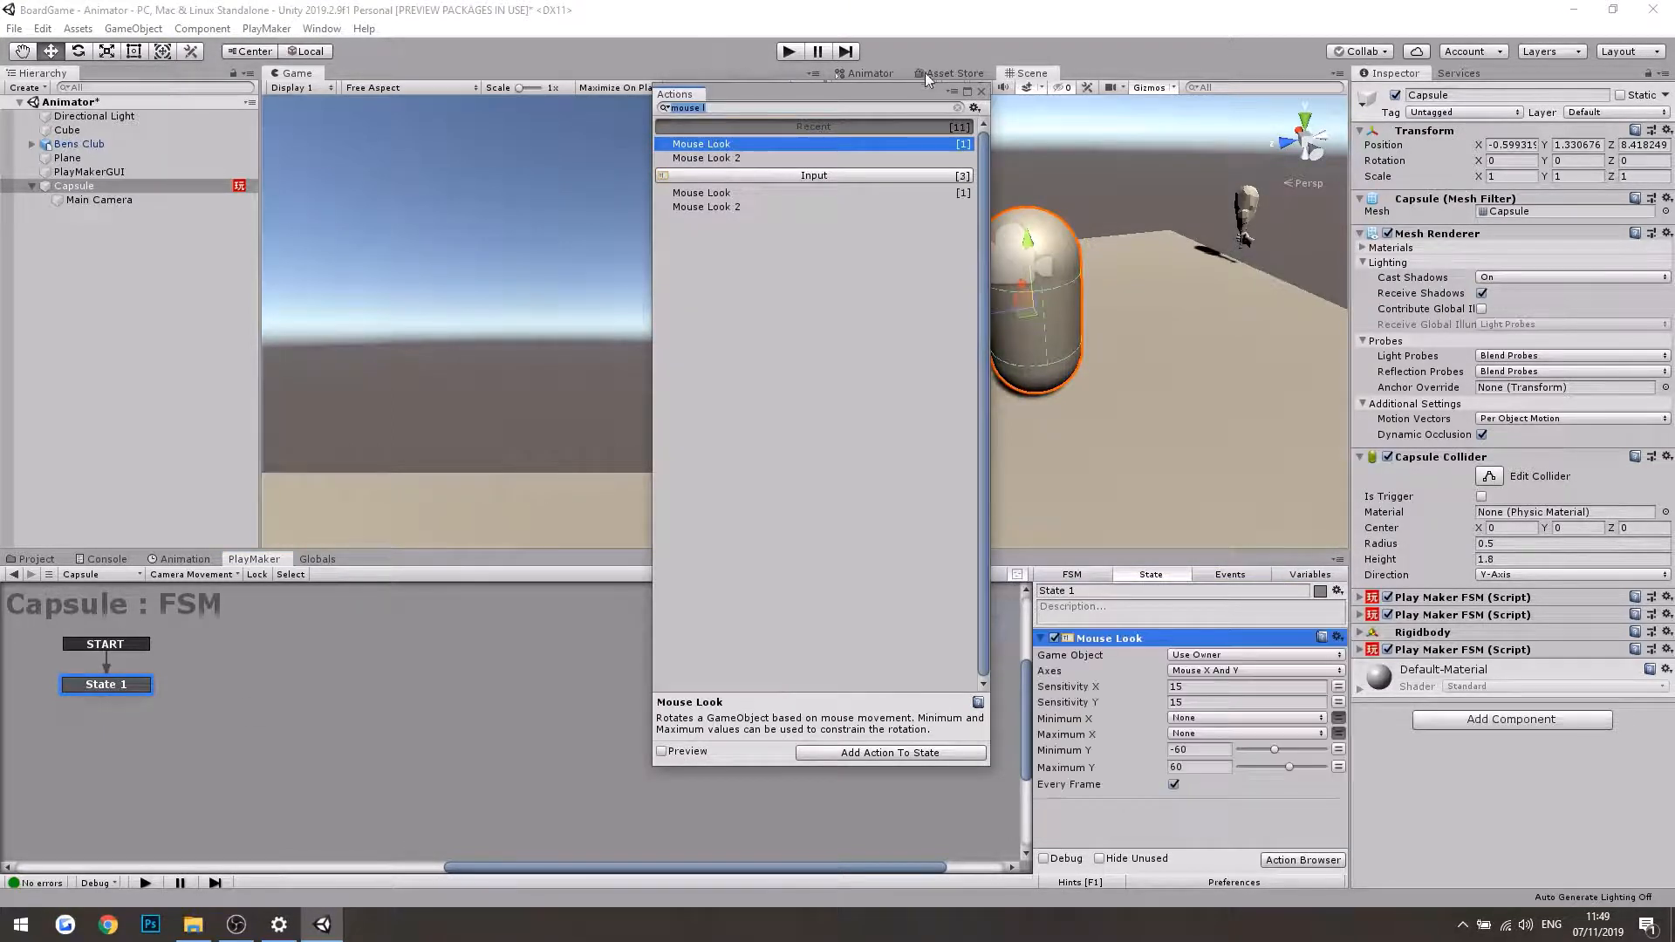
pyautogui.doubleClick(732, 148)
pyautogui.click(982, 93)
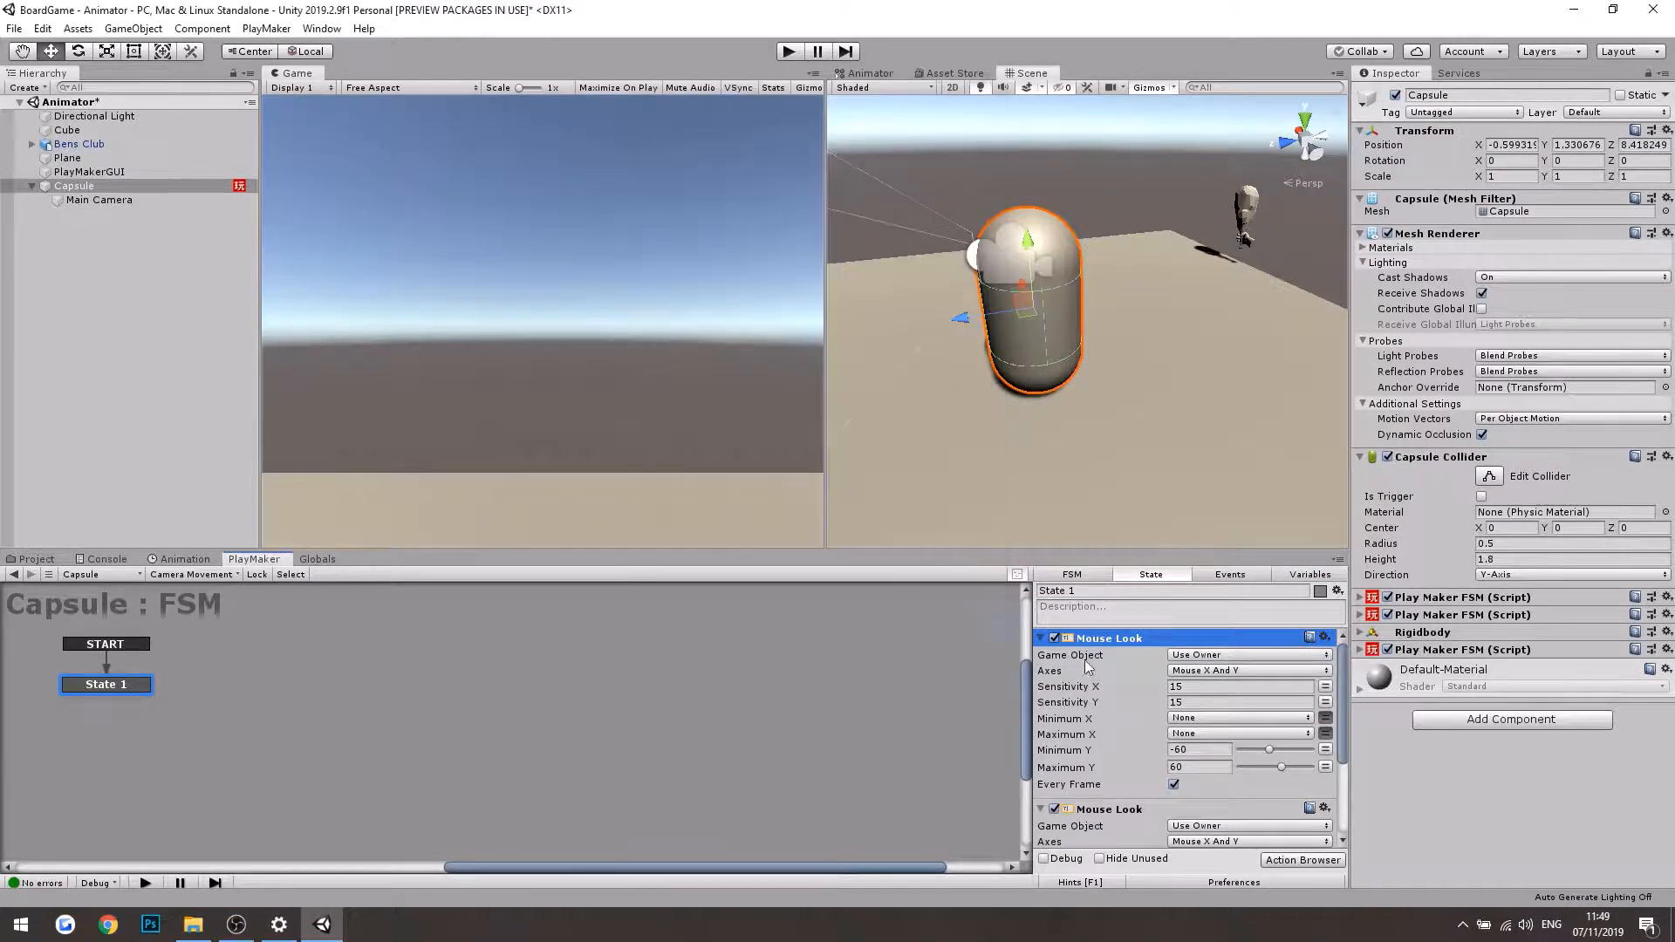
pyautogui.click(1043, 640)
pyautogui.click(1040, 657)
pyautogui.click(1039, 657)
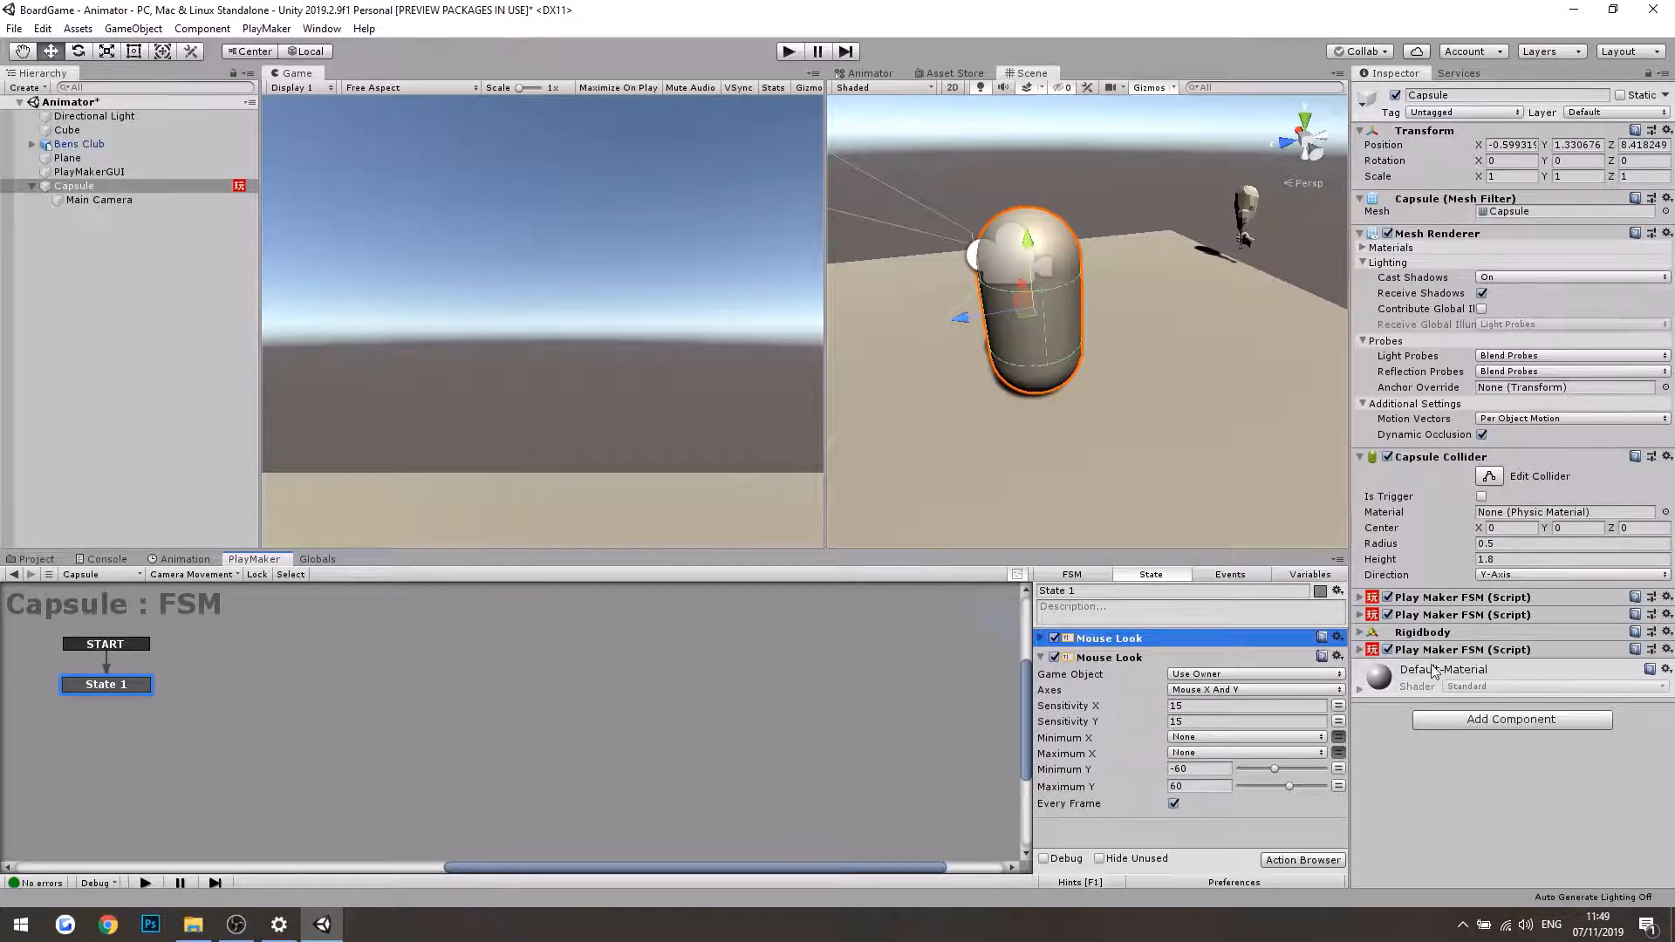
# Step: In the project's Input settings, increase the Axes size to 8 and name the added axis "Mouse X"
pyautogui.click(41, 29)
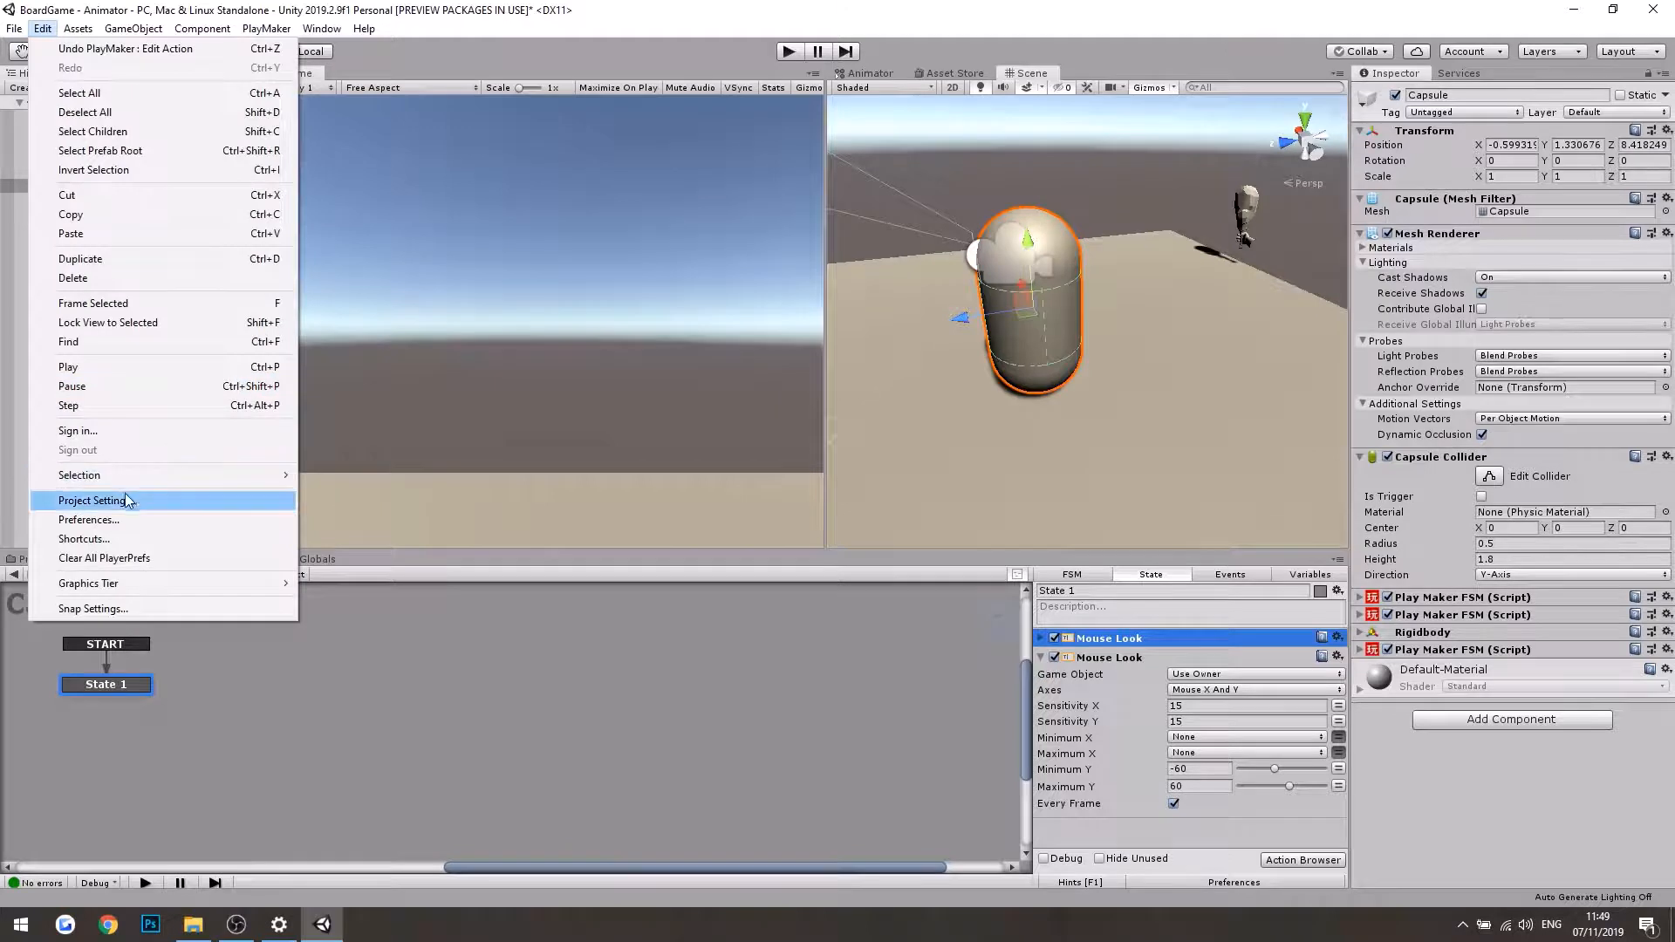
pyautogui.click(124, 499)
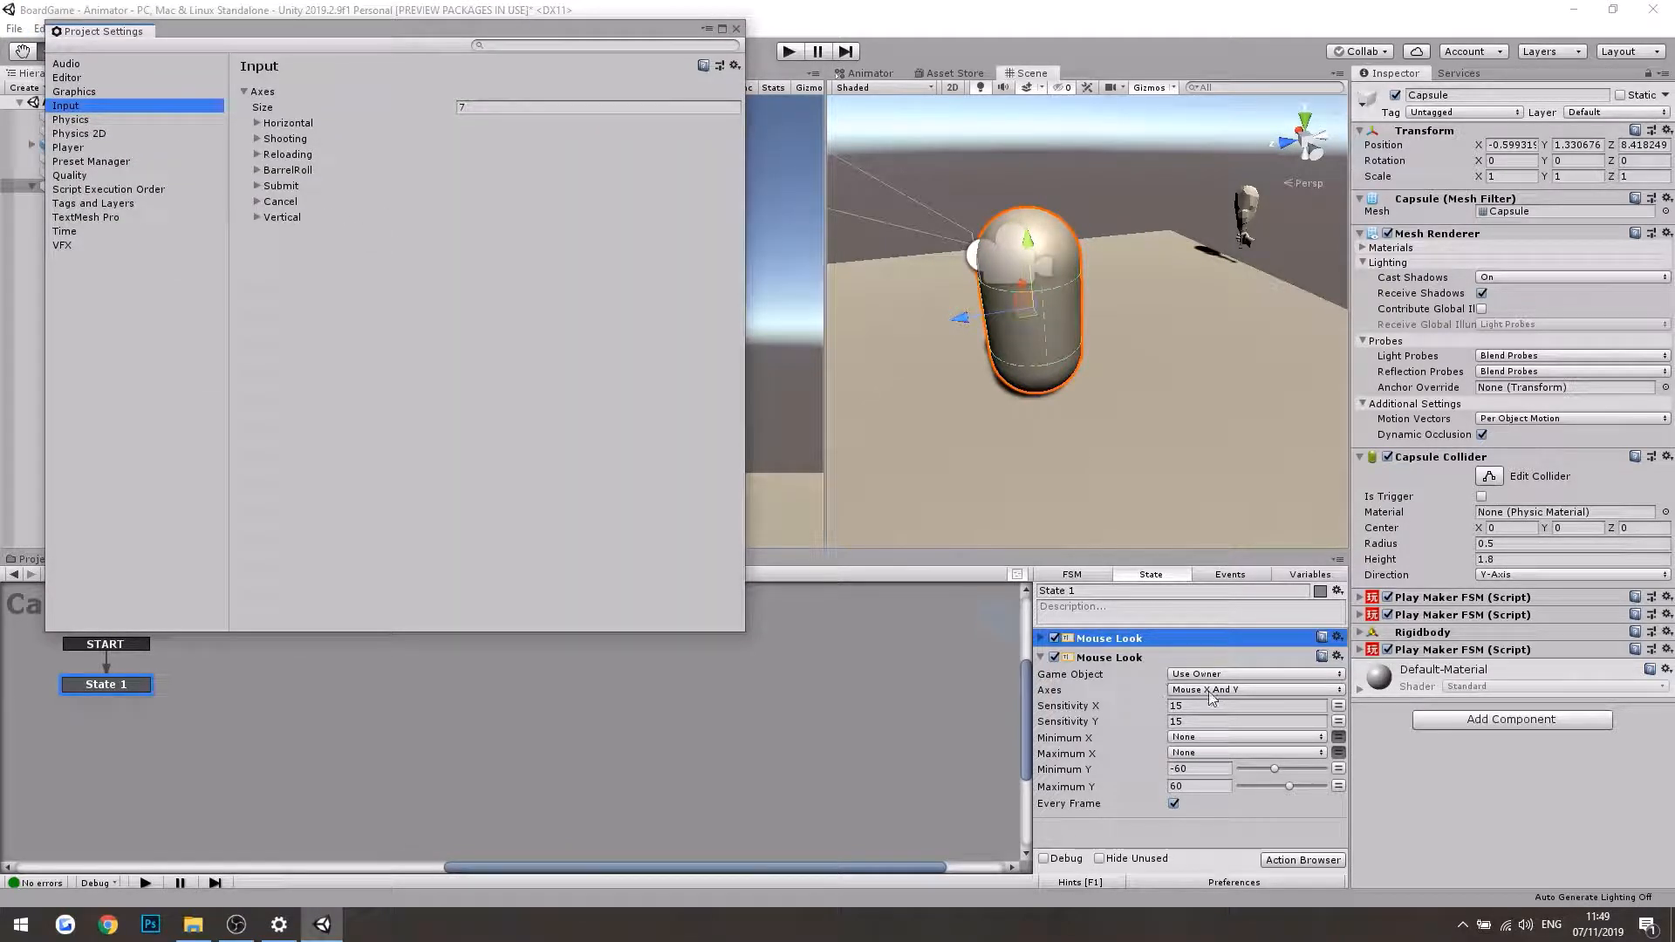
pyautogui.click(487, 107)
pyautogui.write('8')
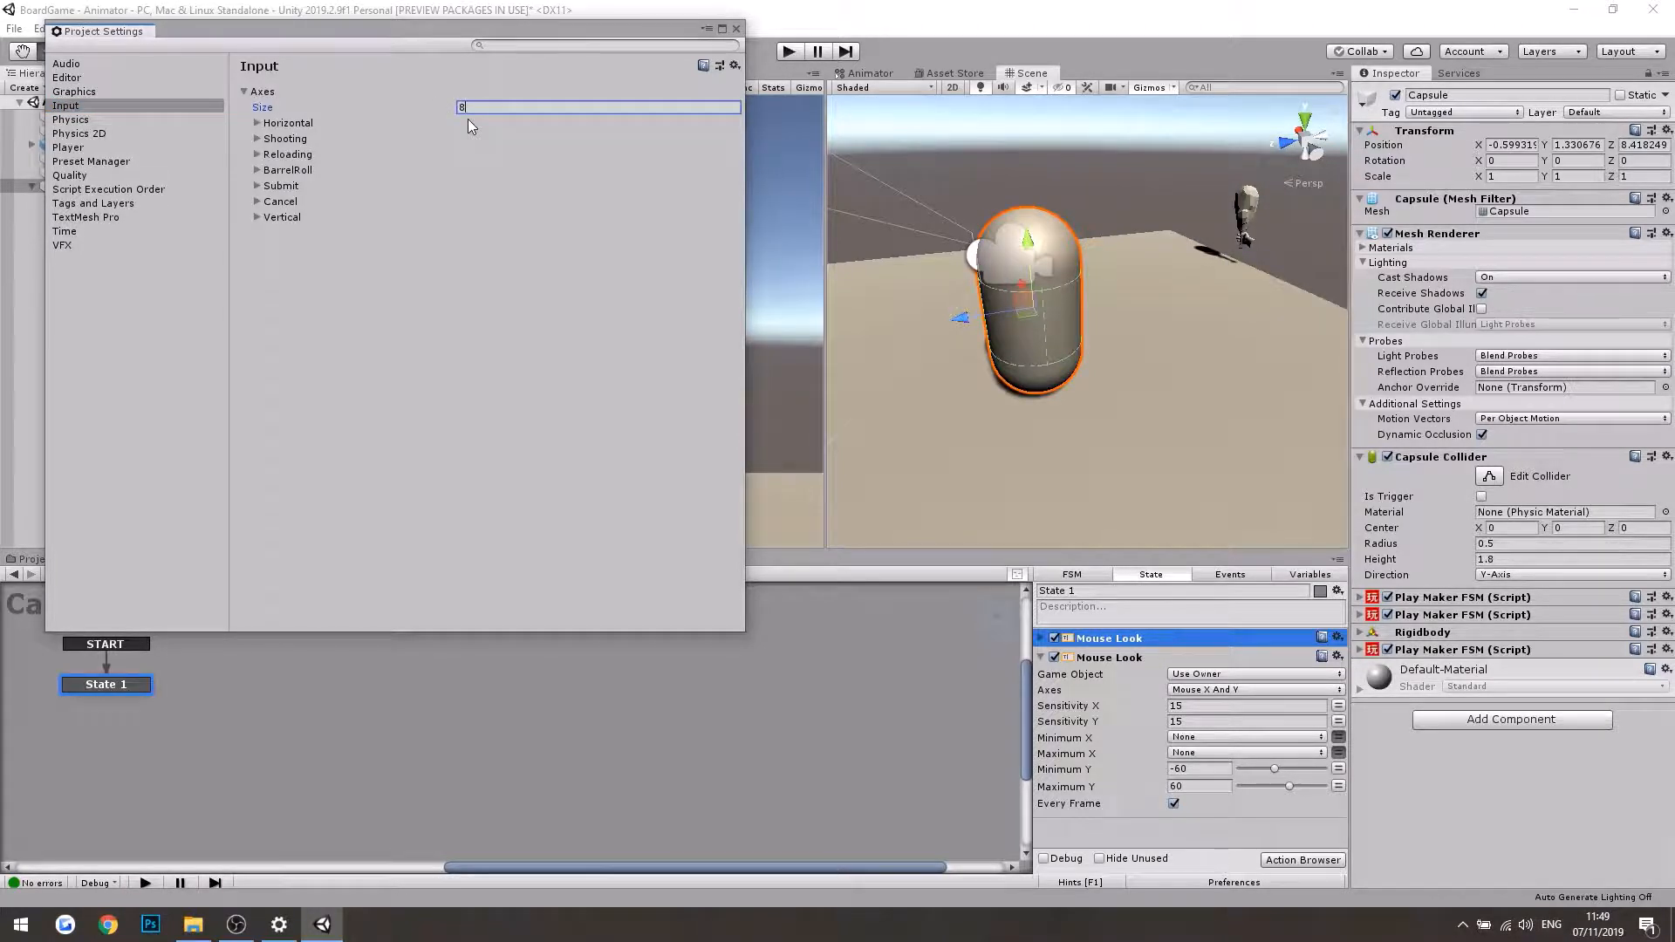
pyautogui.press('Return')
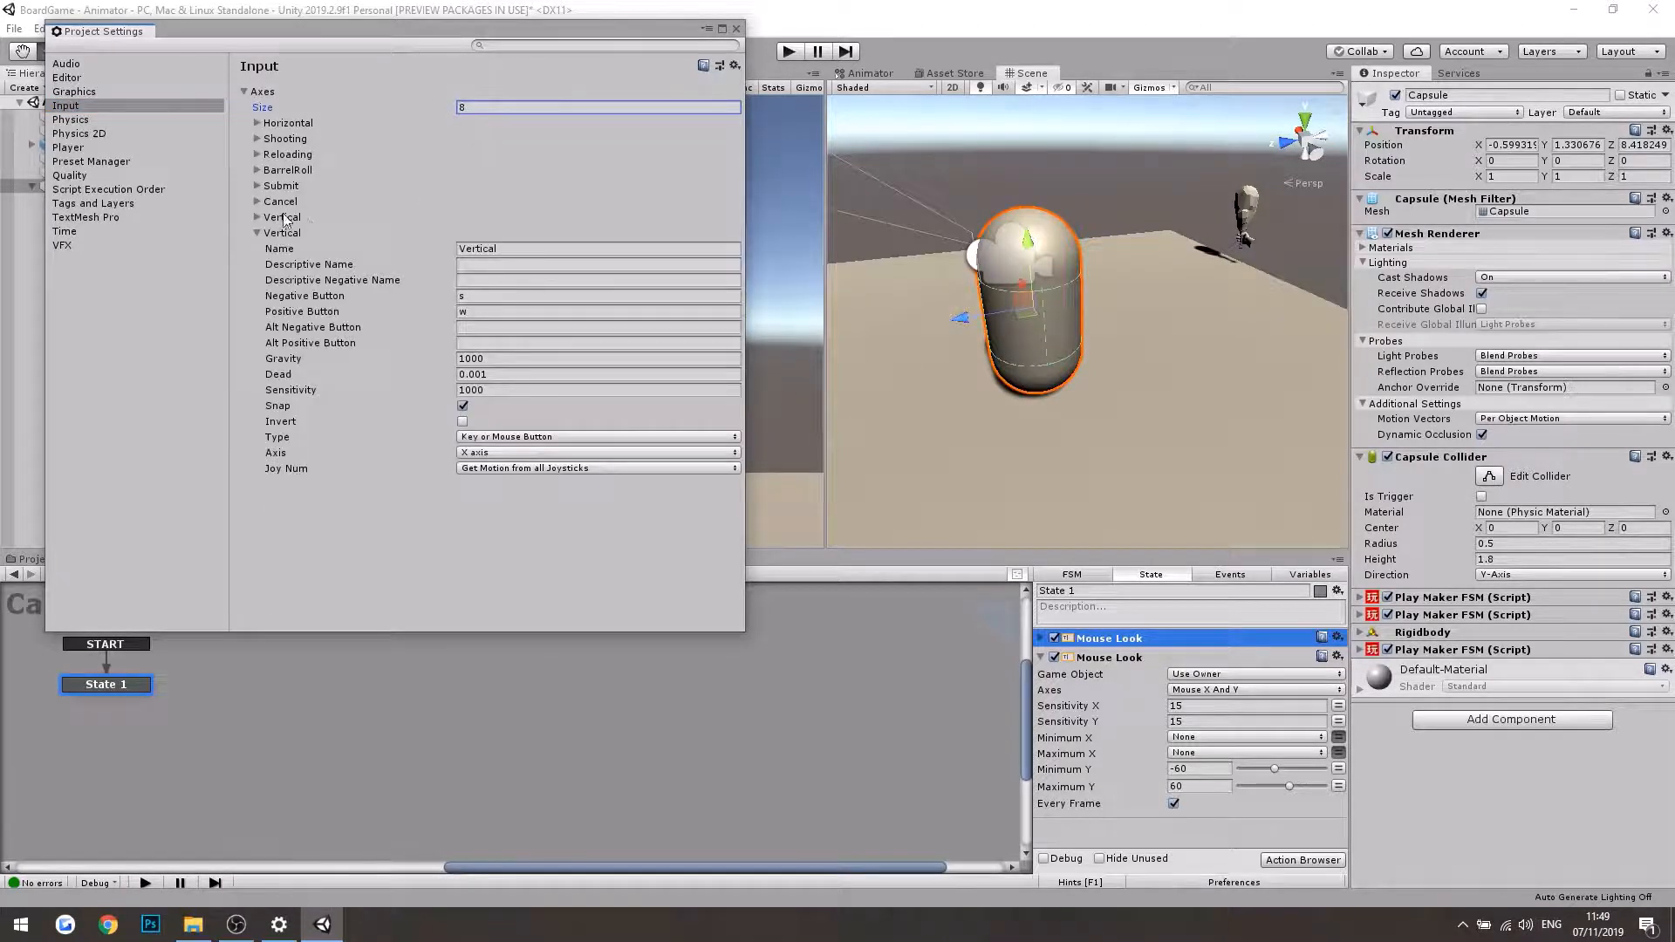
pyautogui.click(509, 247)
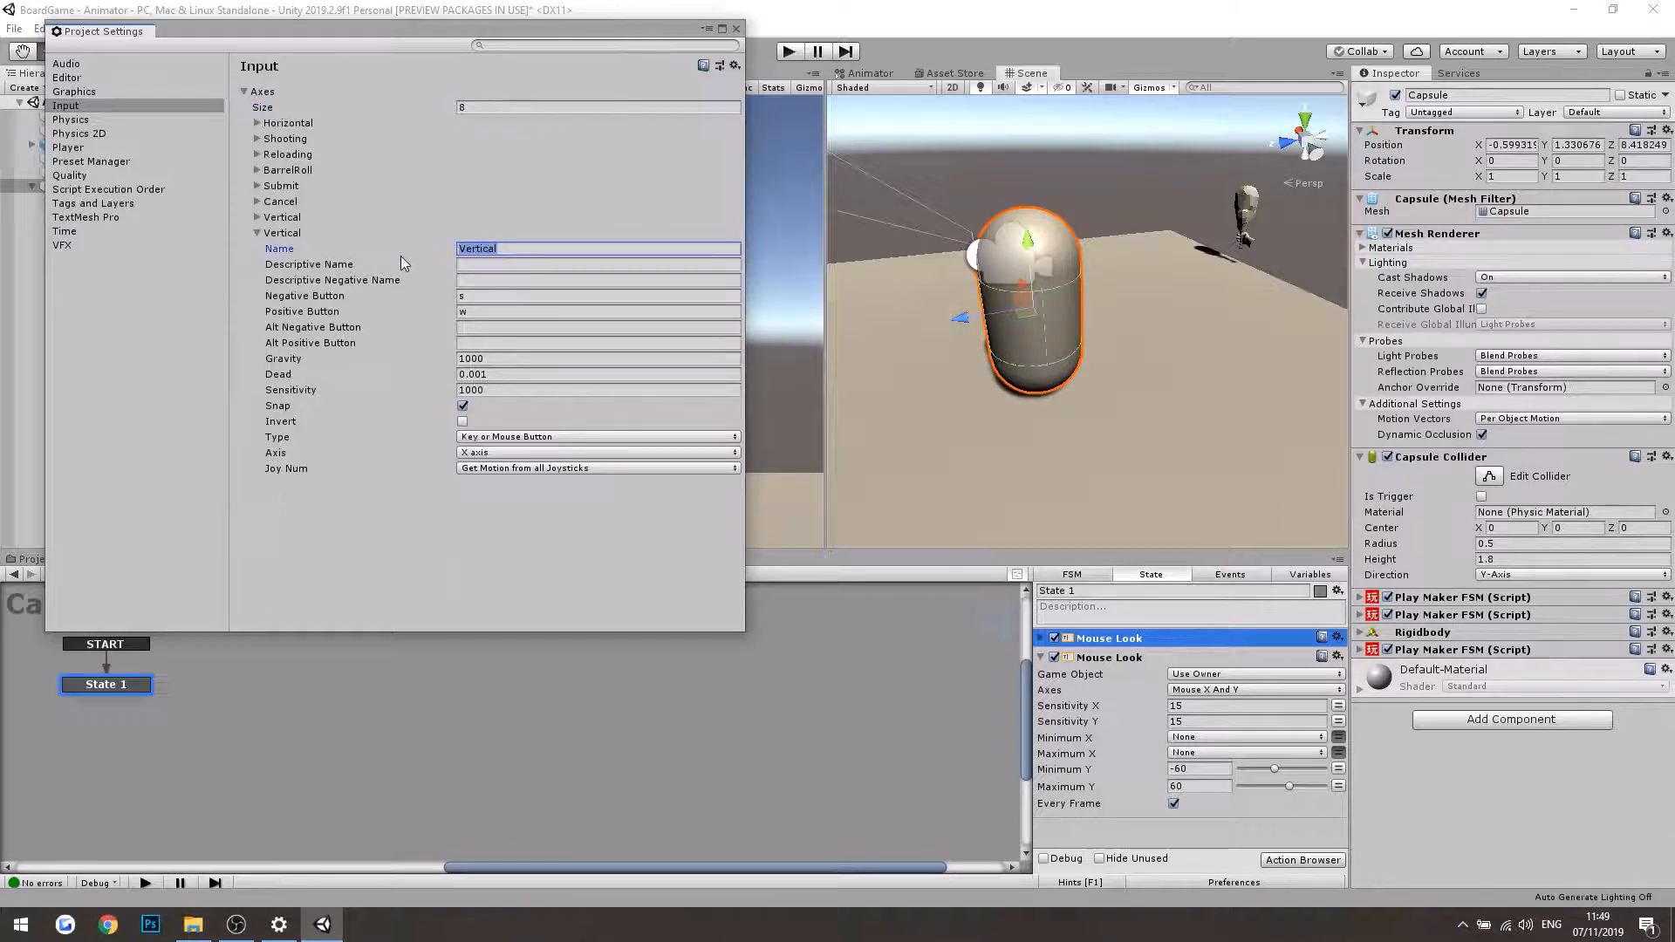
pyautogui.write('Mouse X')
# Step: Clear the Mouse X axis's Negative and Positive Button entries and set its Gravity to 0 and Sensitivity to 1
pyautogui.click(450, 296)
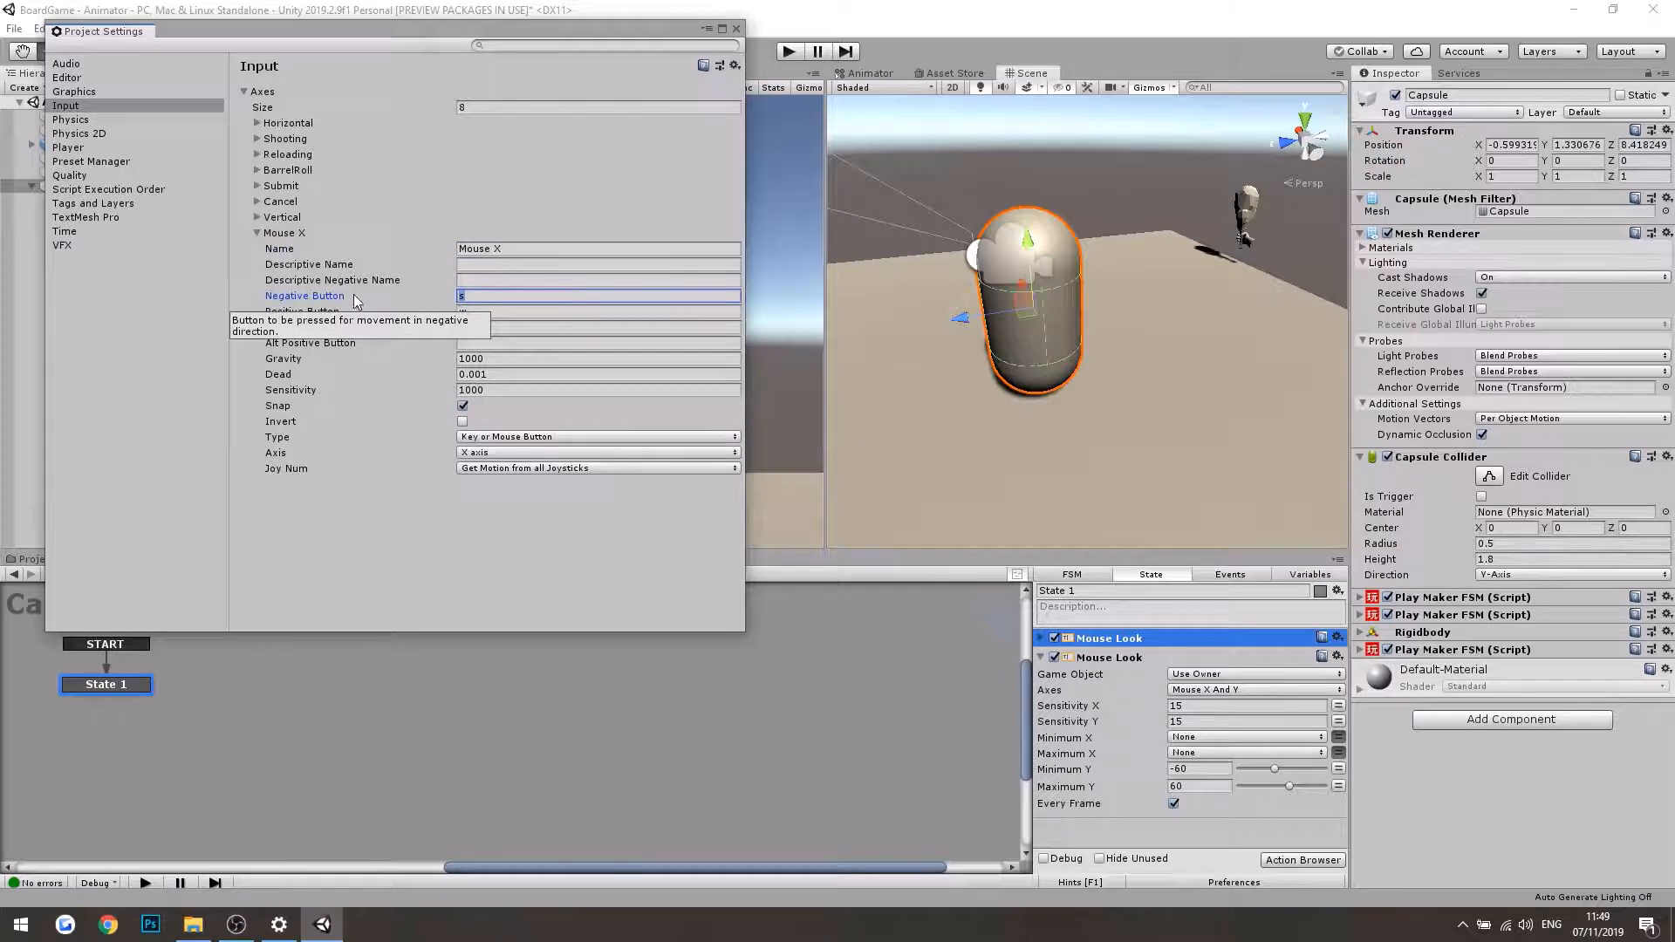
pyautogui.press('BackSpace')
pyautogui.click(466, 312)
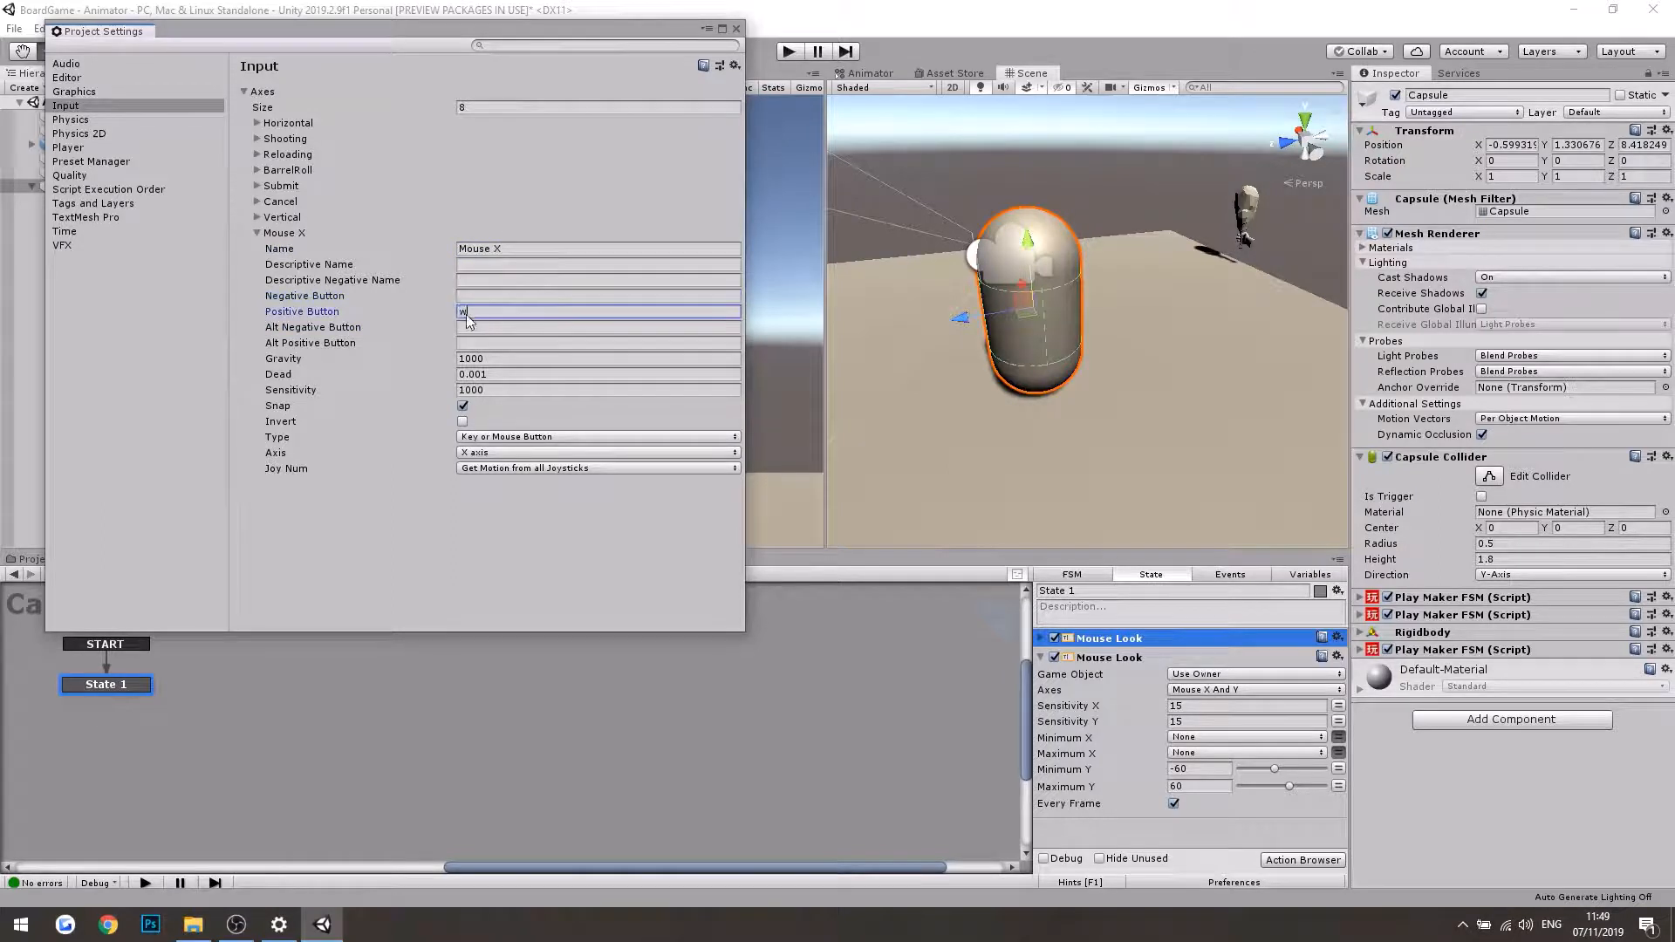
pyautogui.click(493, 358)
pyautogui.write('0')
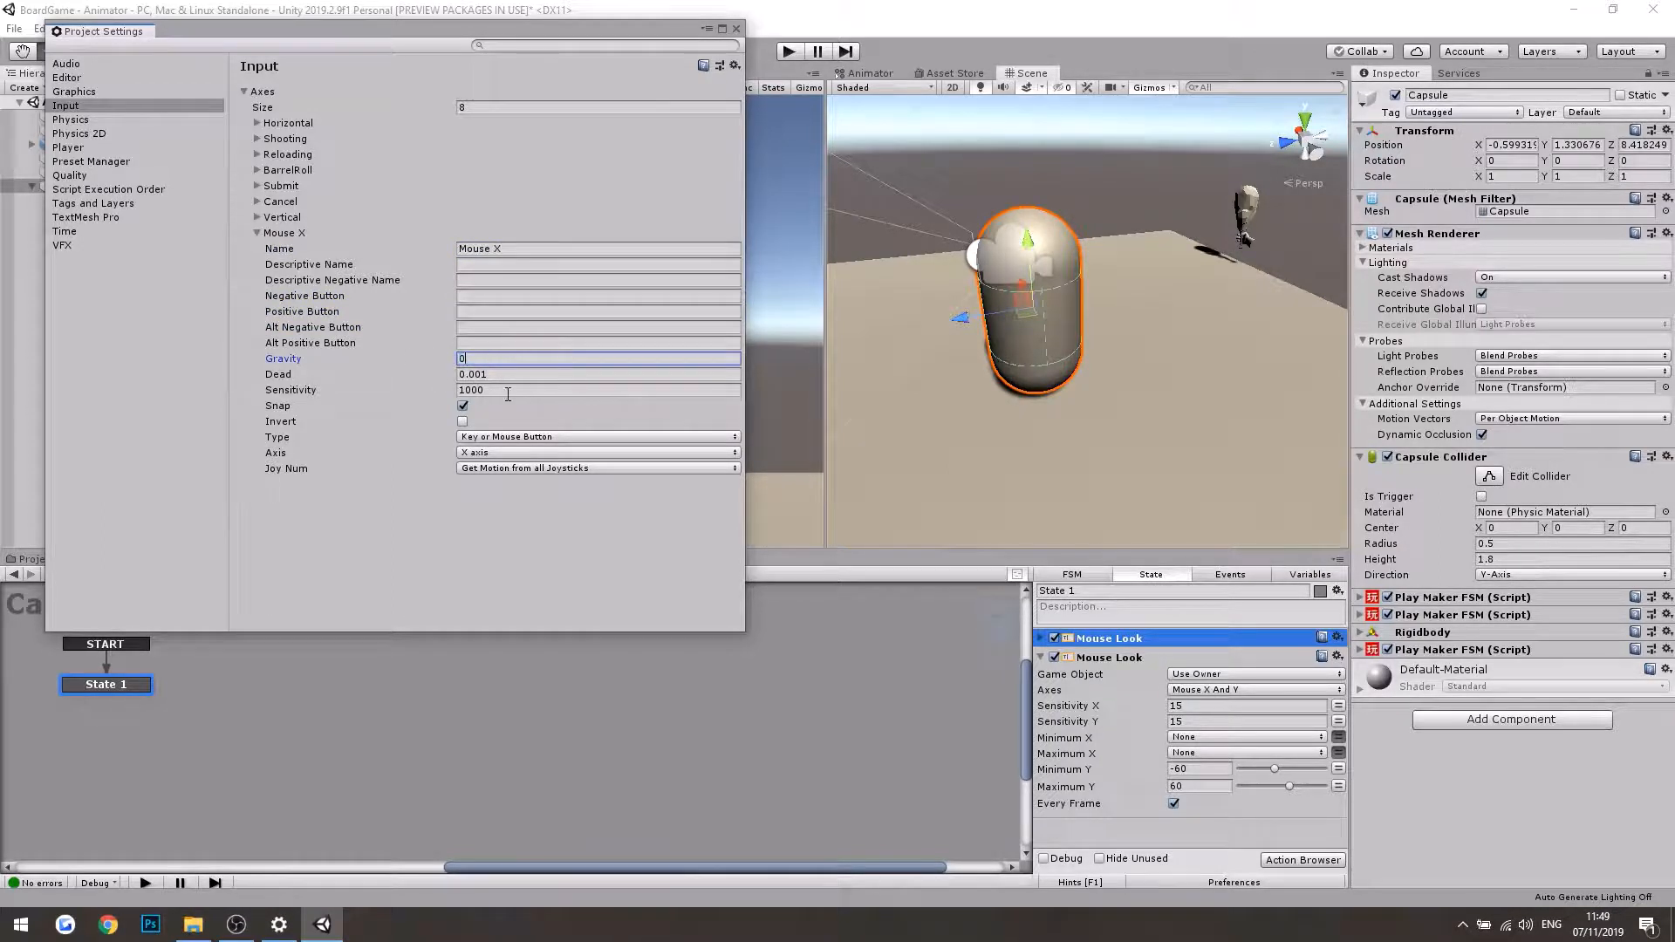
pyautogui.click(505, 391)
pyautogui.write('1')
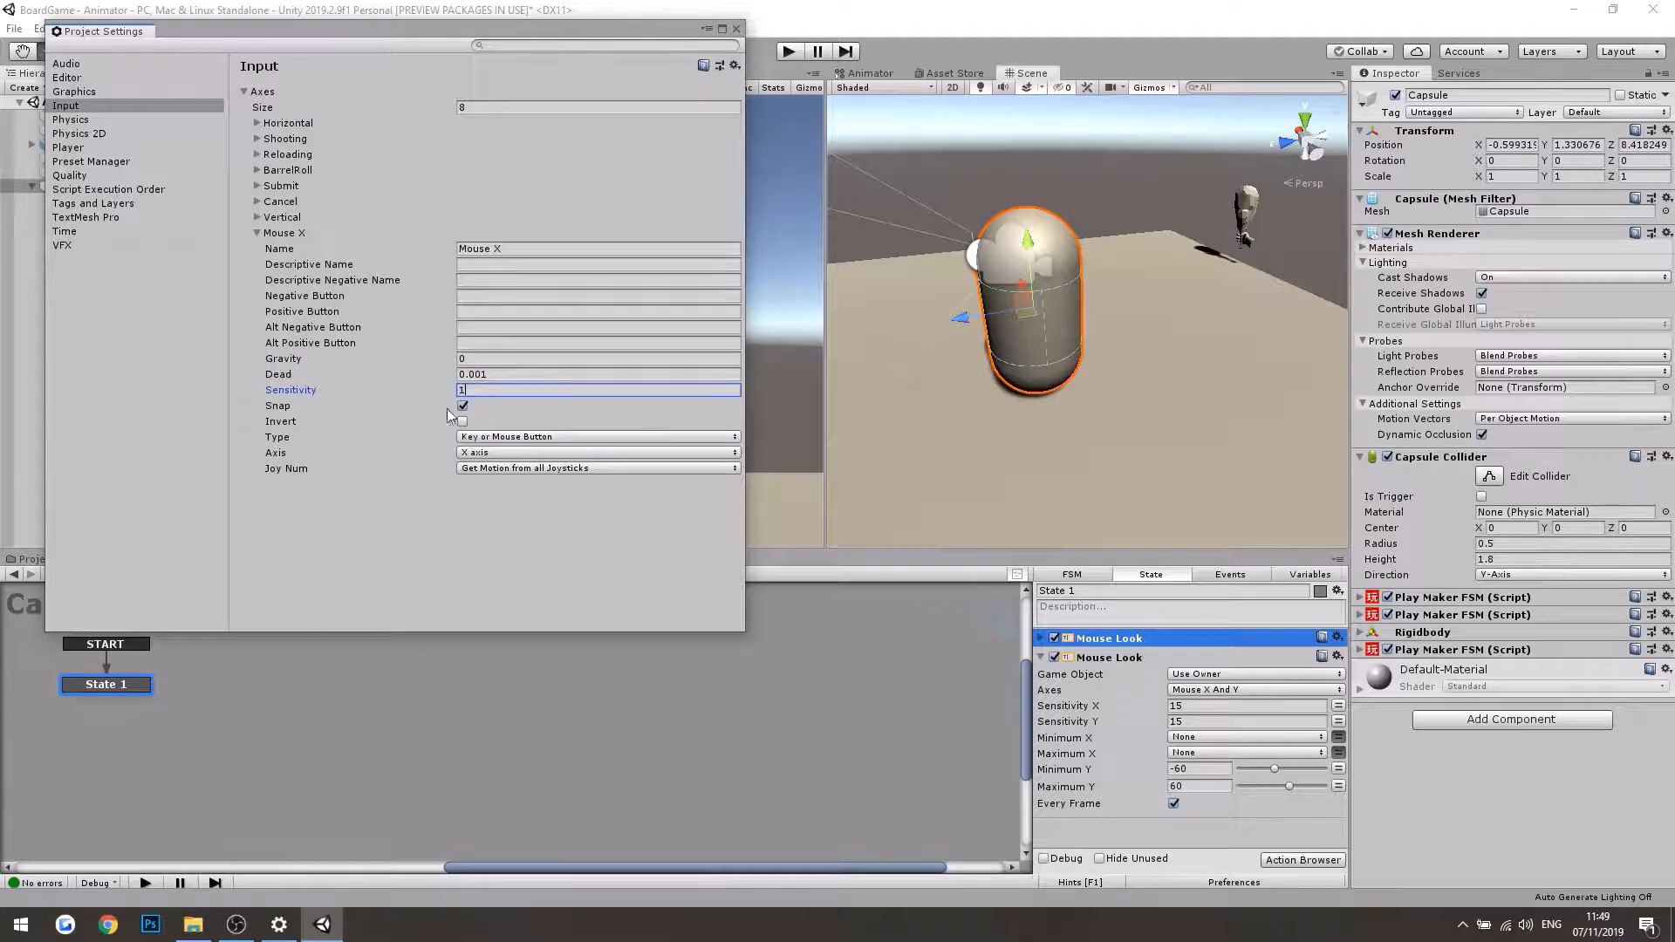
# Step: Set the Mouse X axis's Type to Mouse Movement, keep its Axis on X axis, and collapse the entry
pyautogui.click(542, 437)
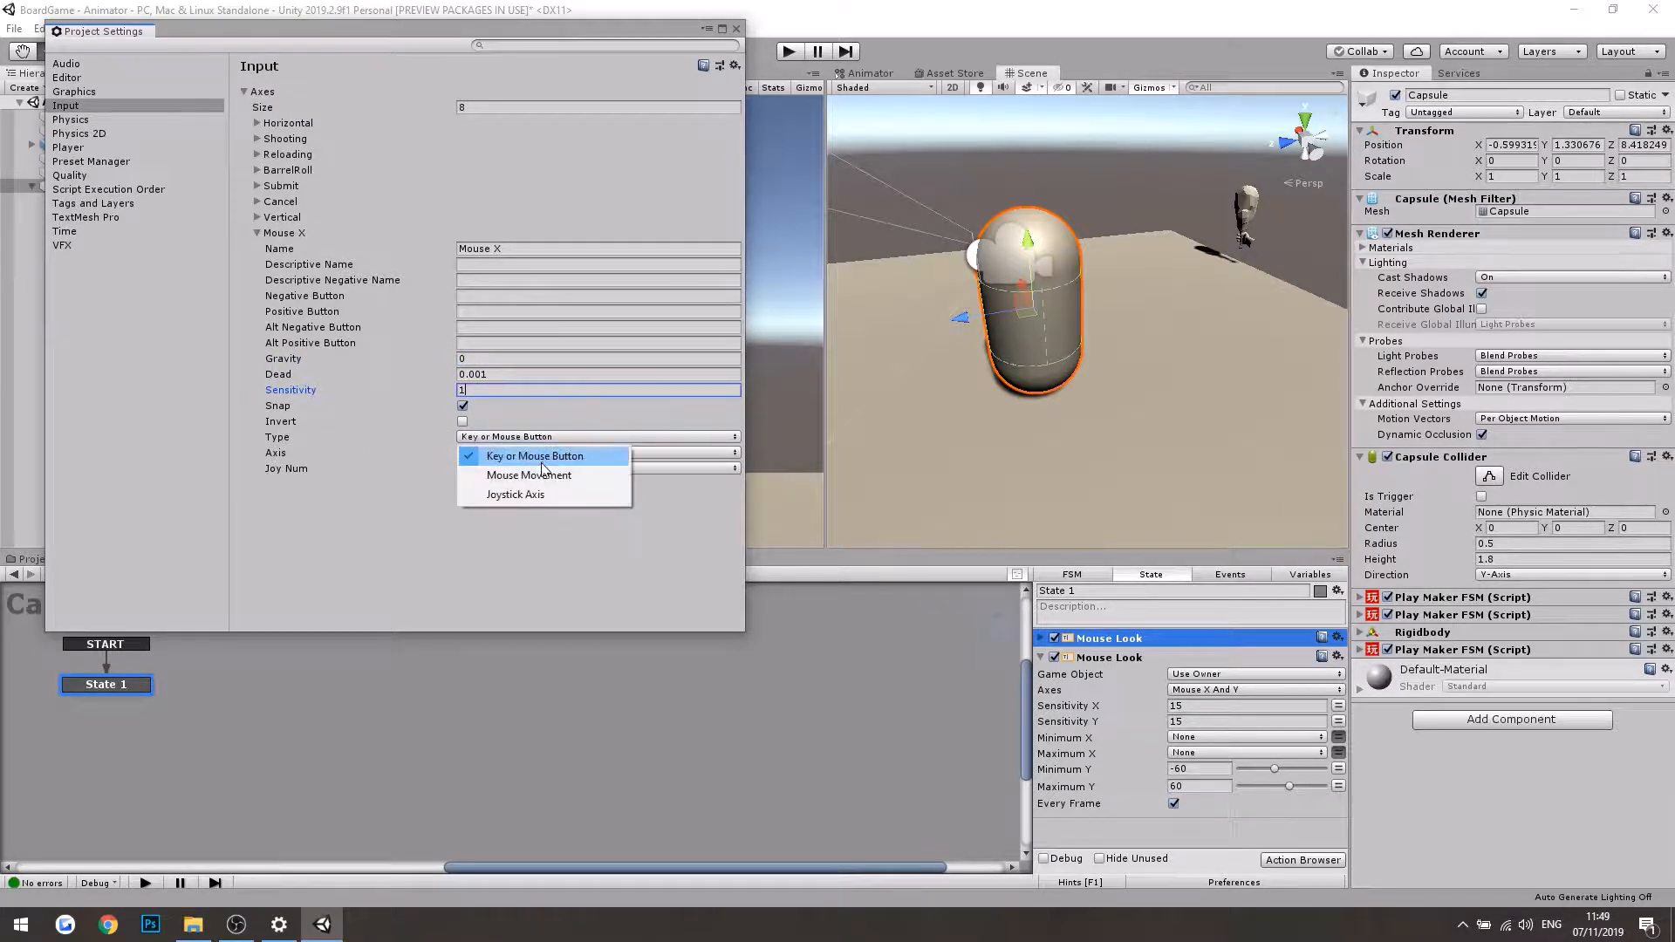
pyautogui.click(528, 473)
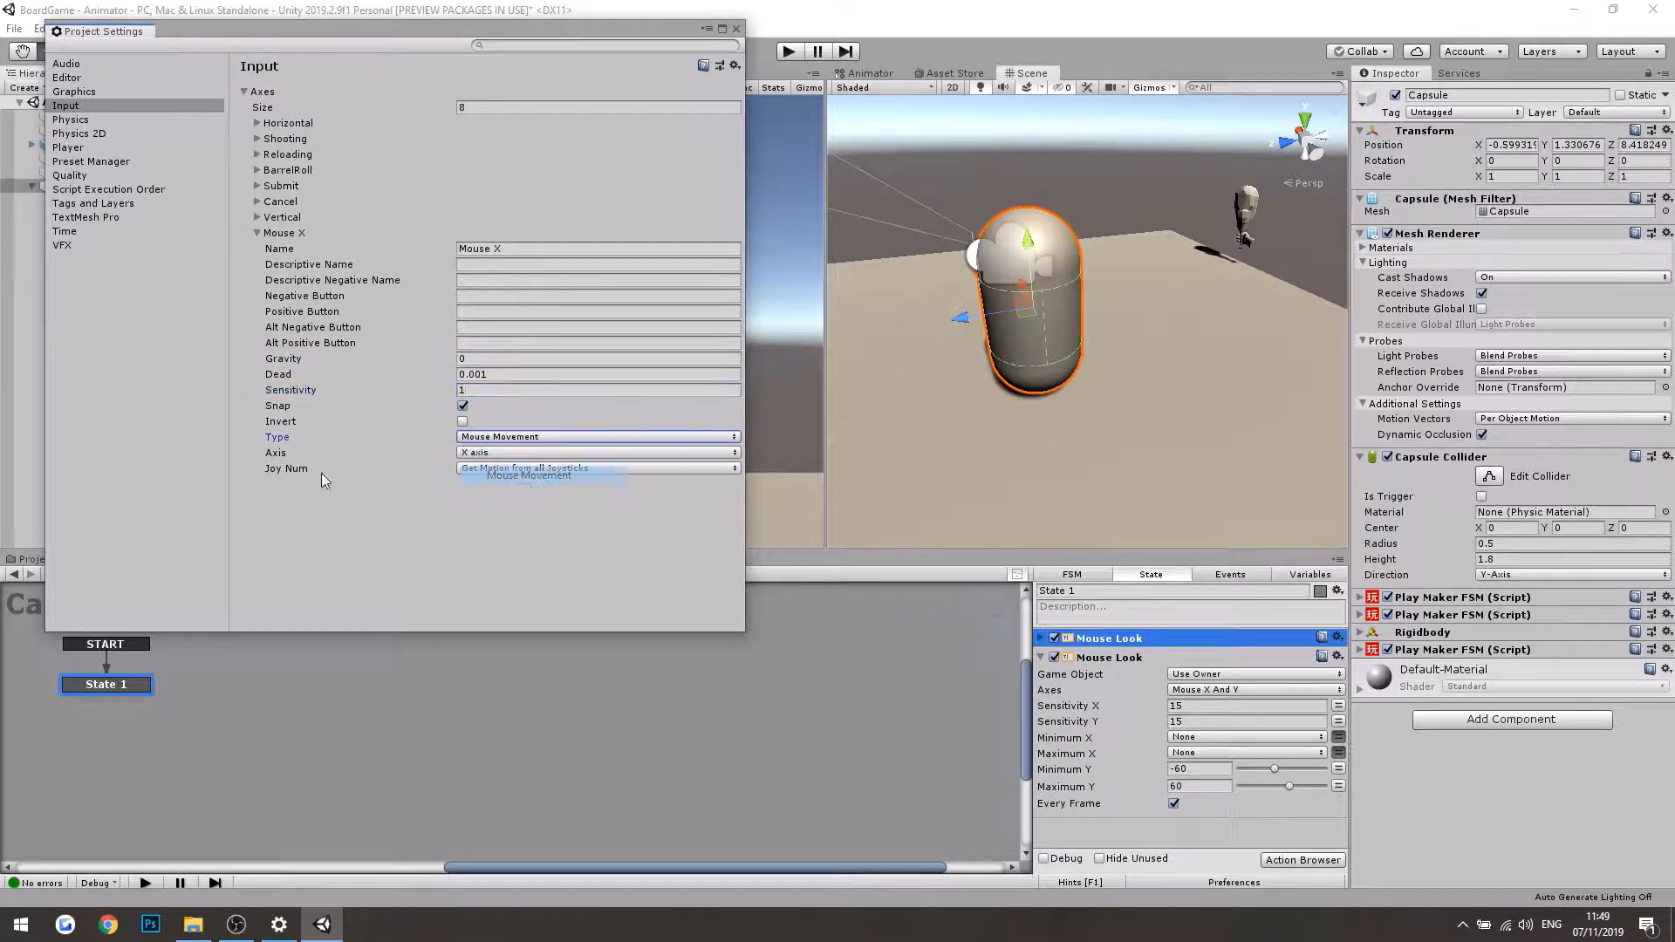
pyautogui.click(511, 452)
pyautogui.click(499, 377)
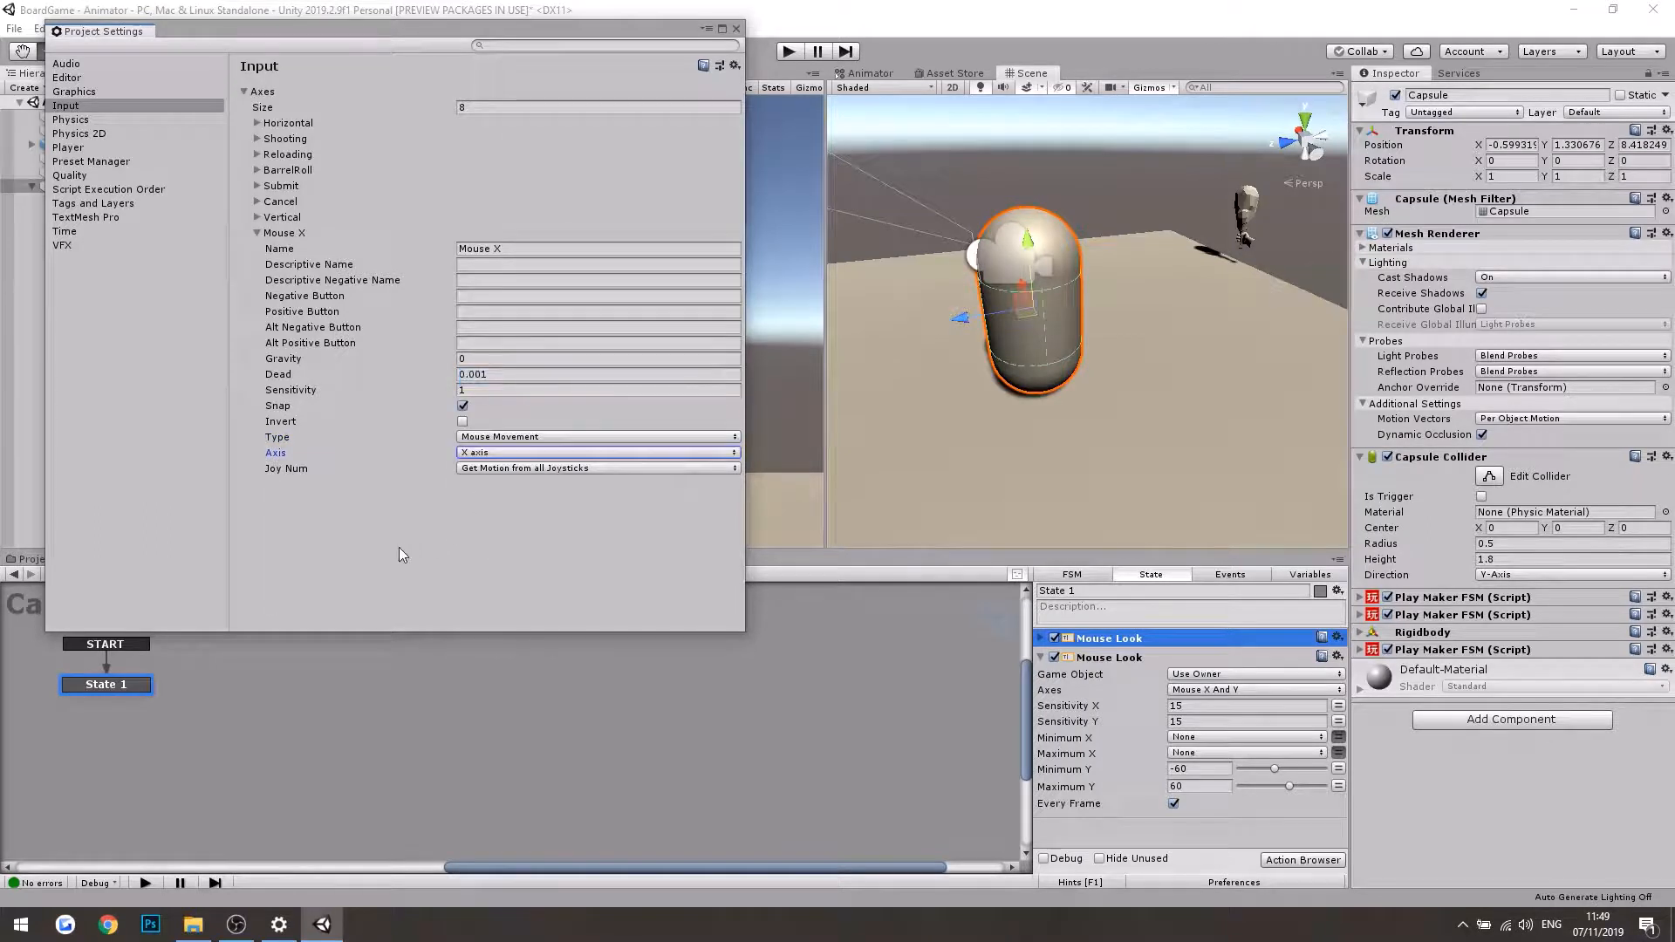
pyautogui.click(257, 232)
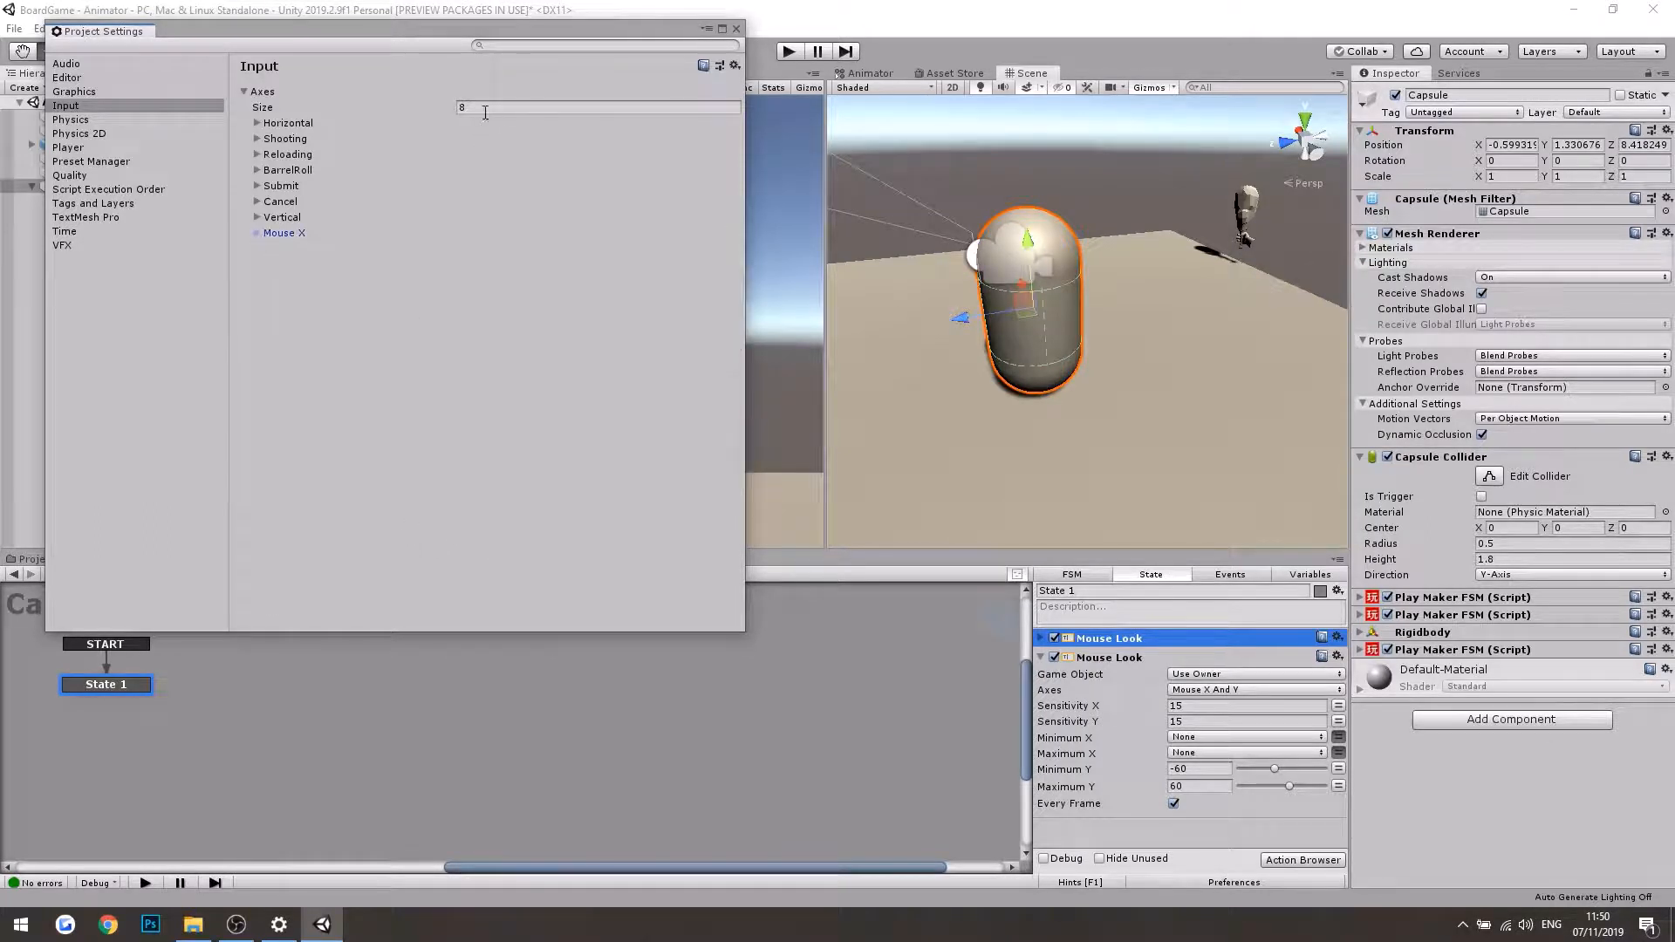
# Step: Increase the Axes size to 9, name the added axis "Mouse Y" with Axis set to Y axis, and close the project settings
pyautogui.click(485, 107)
pyautogui.write('9')
pyautogui.press('Return')
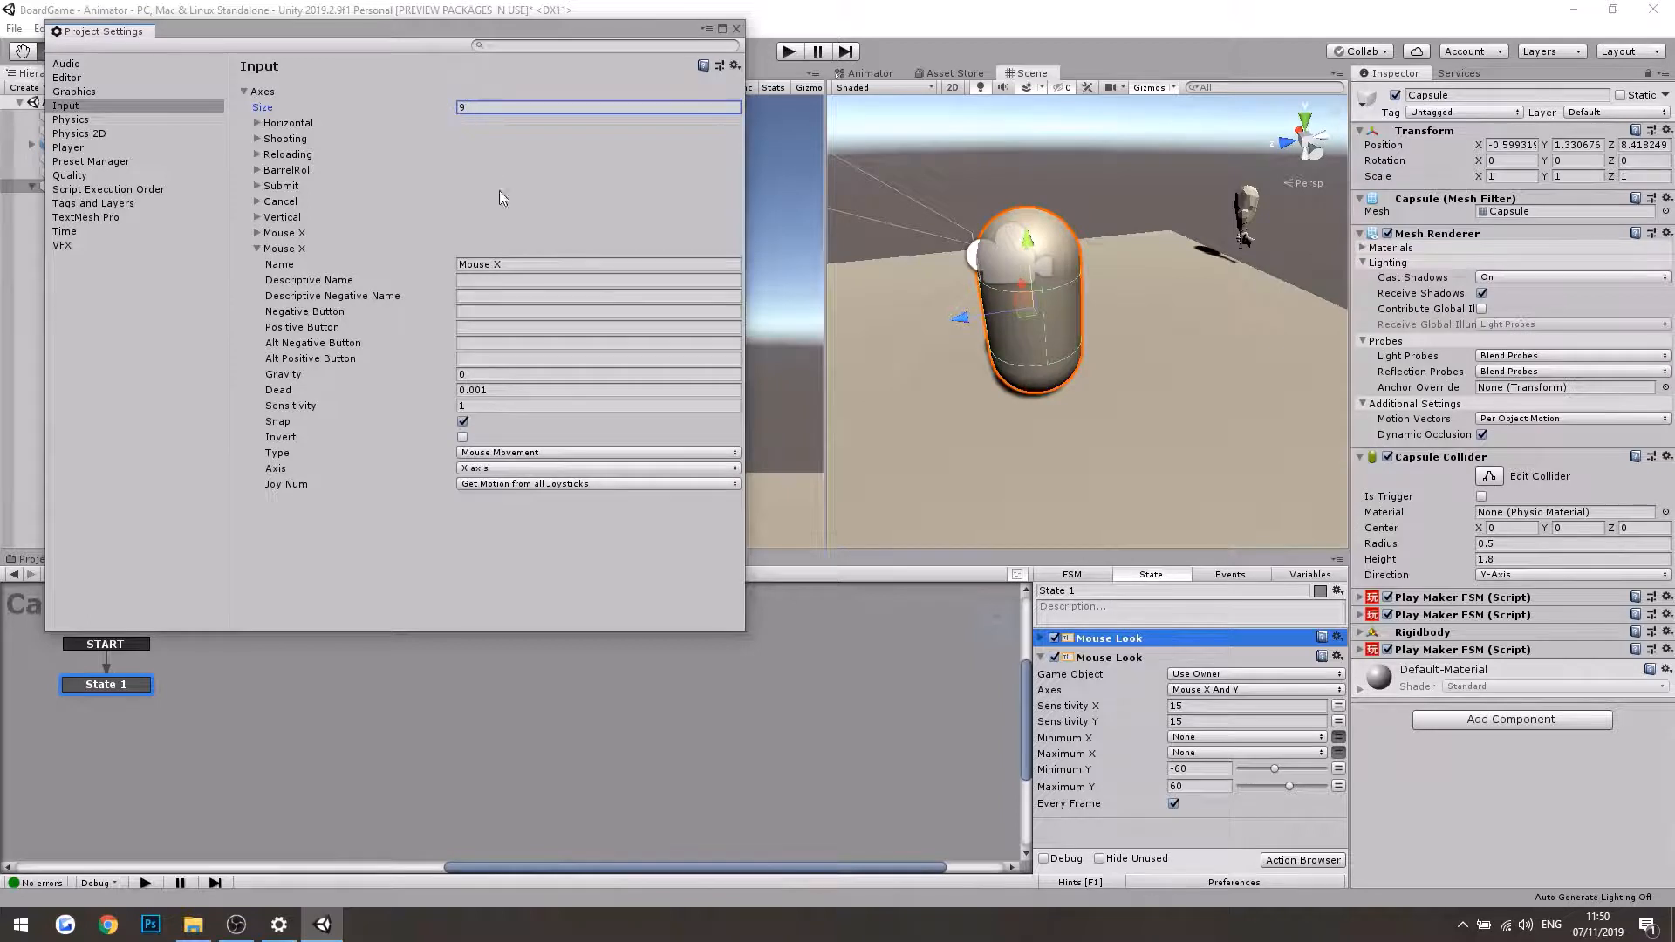
pyautogui.doubleClick(495, 264)
pyautogui.write('Y')
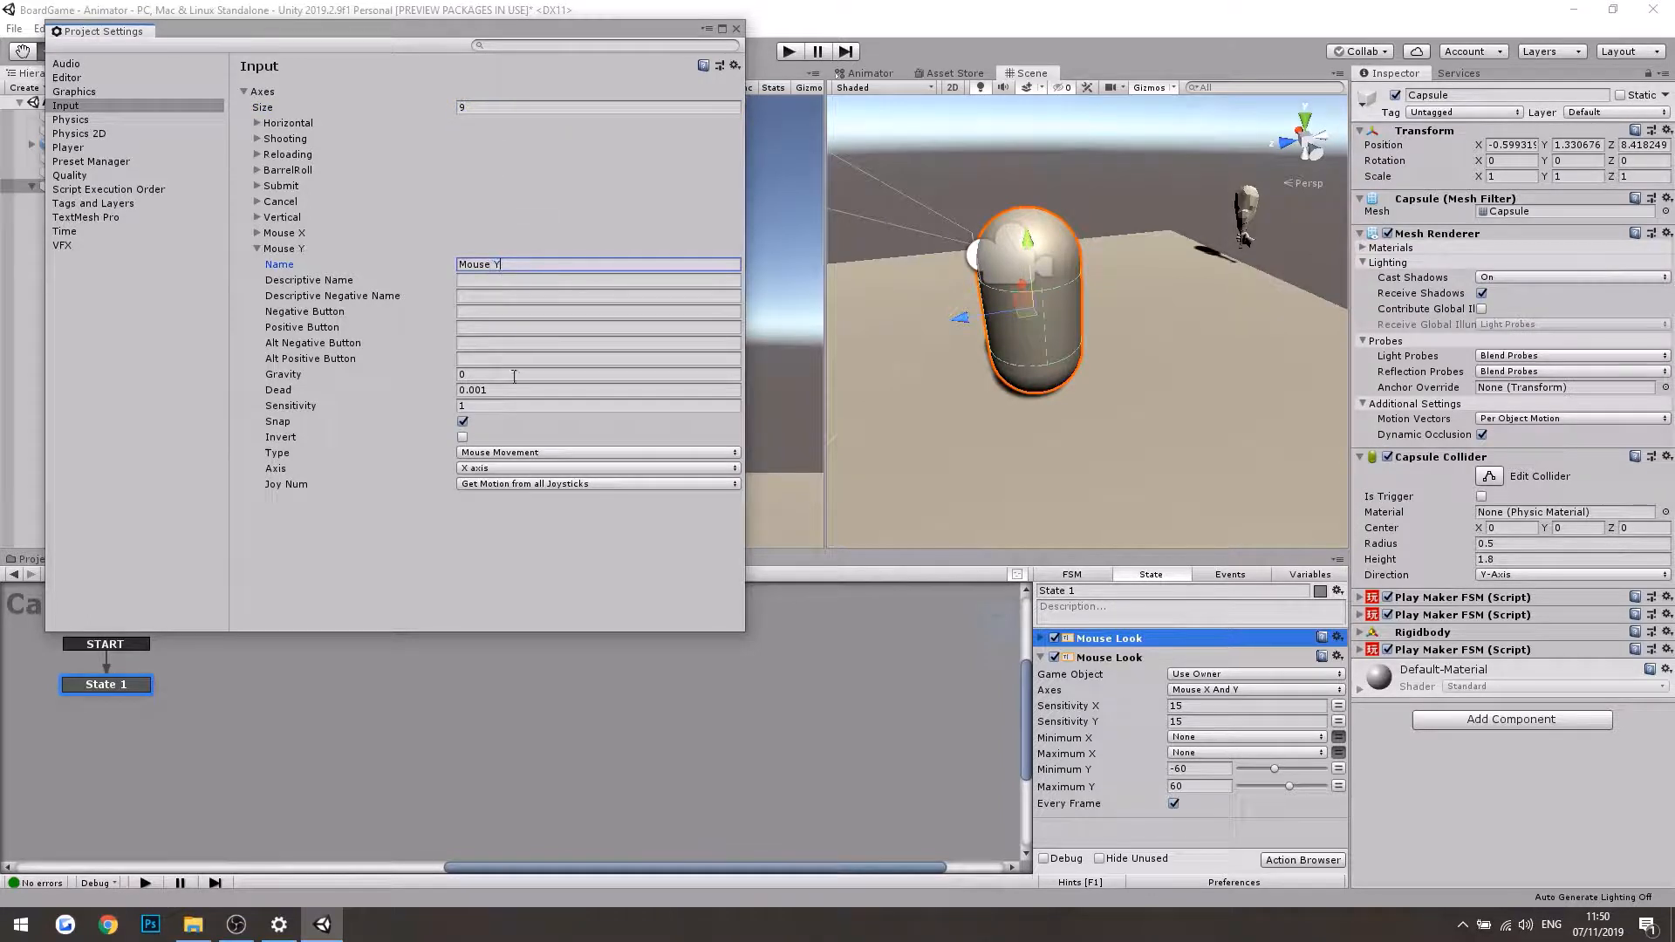
pyautogui.click(468, 471)
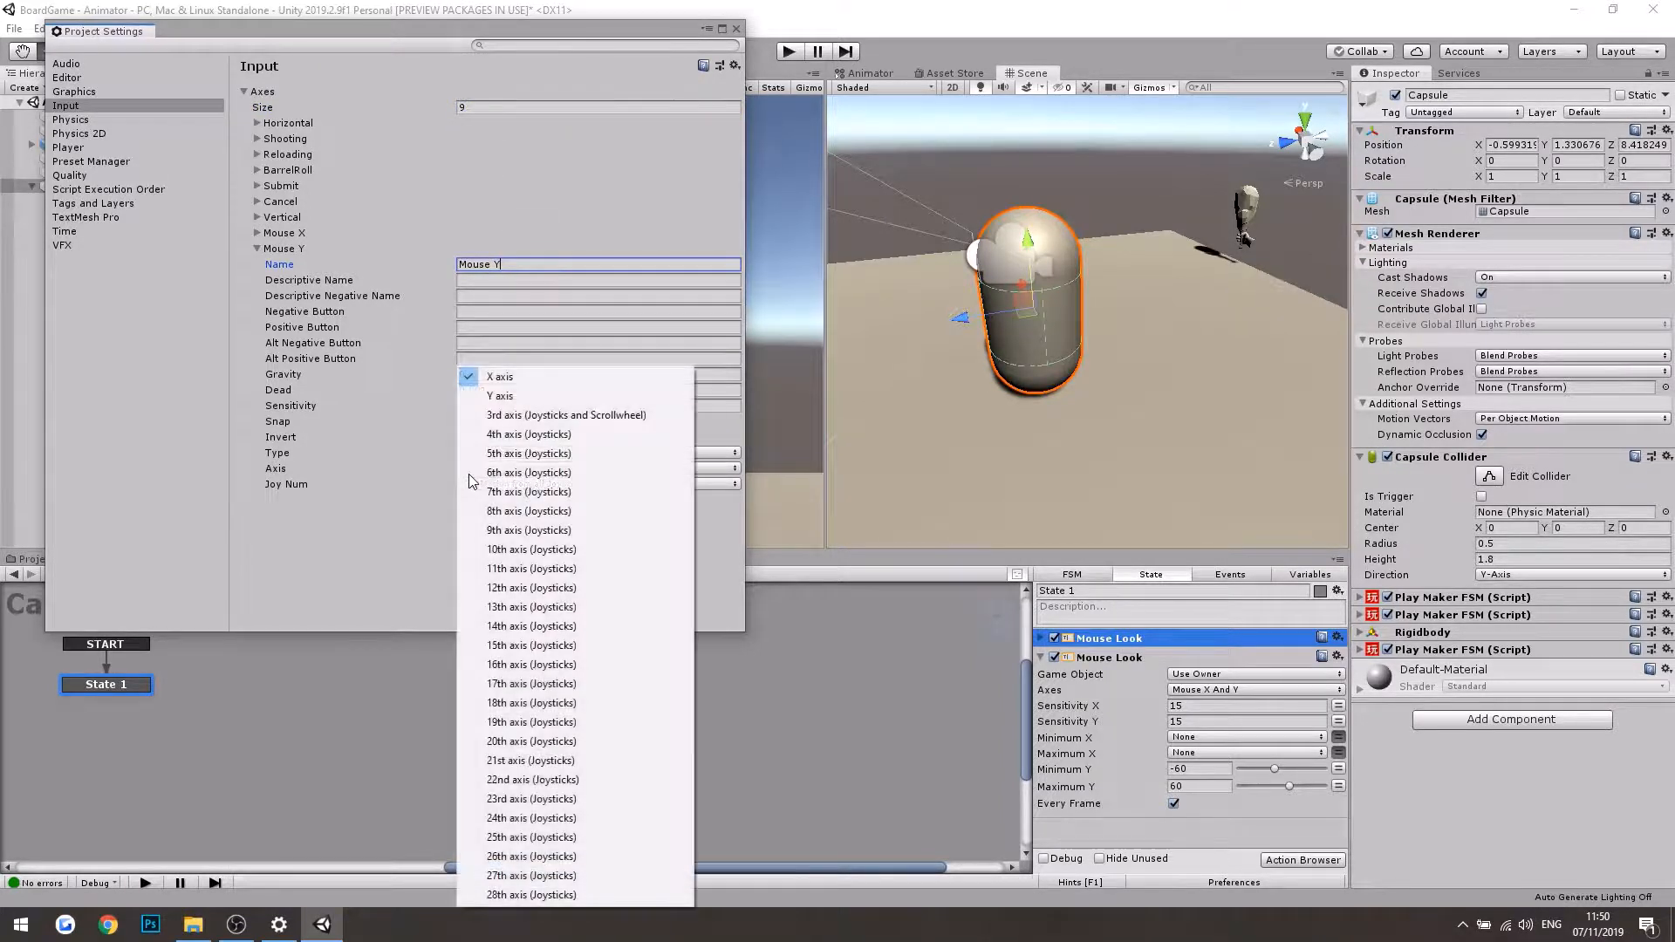
pyautogui.click(537, 398)
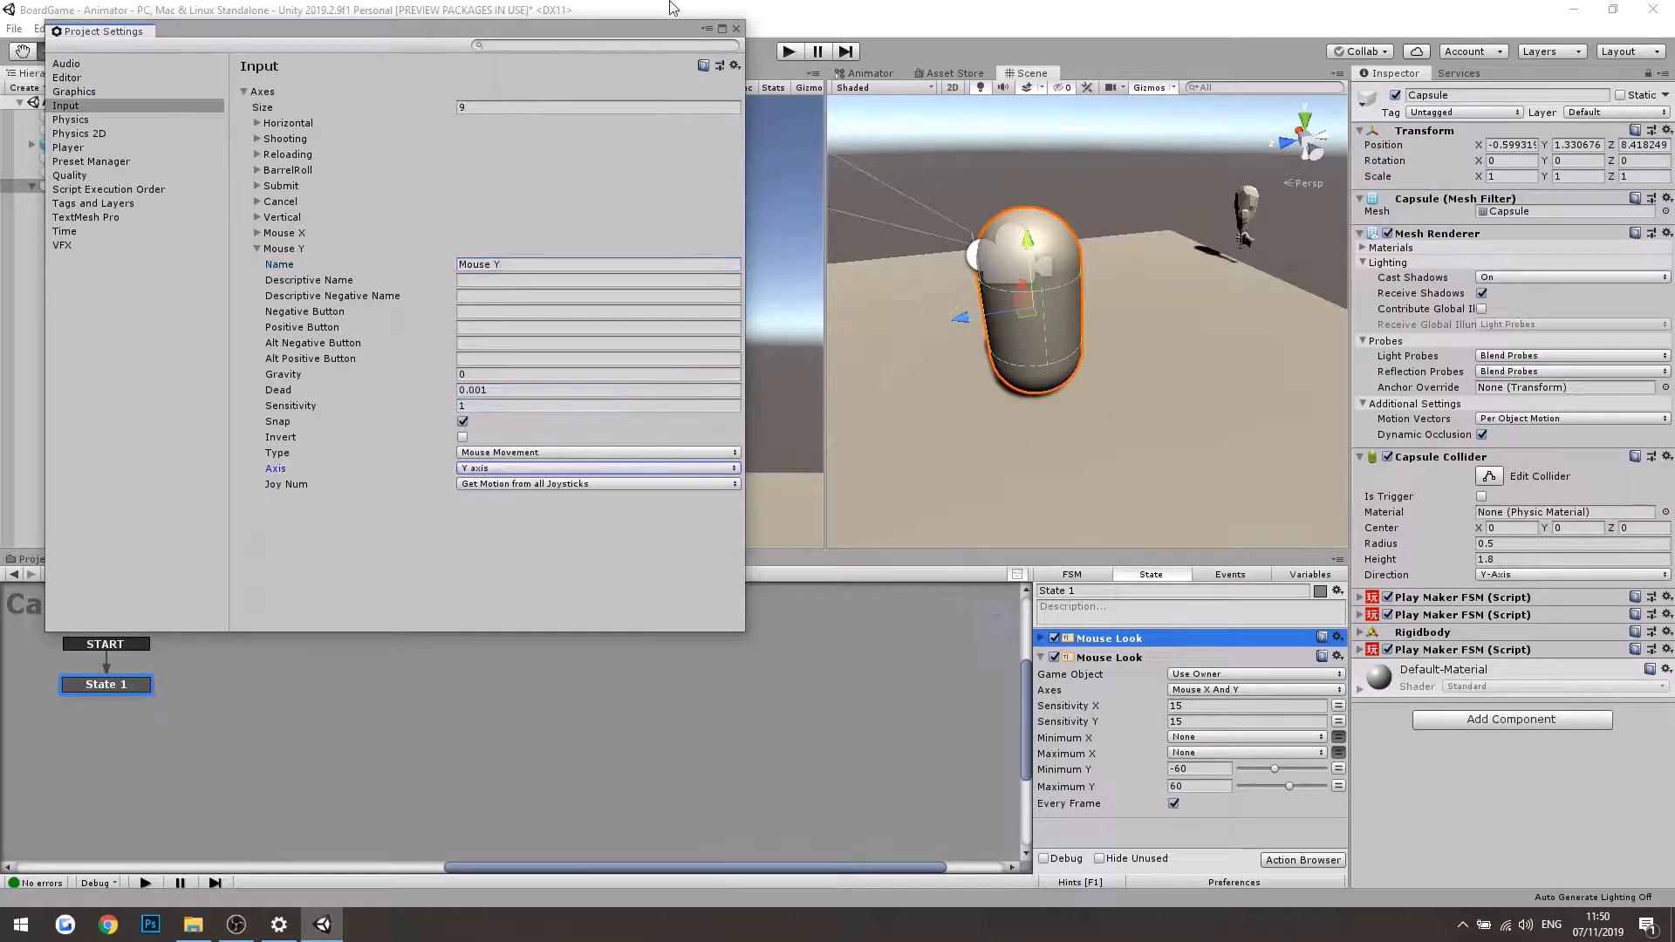
pyautogui.click(736, 29)
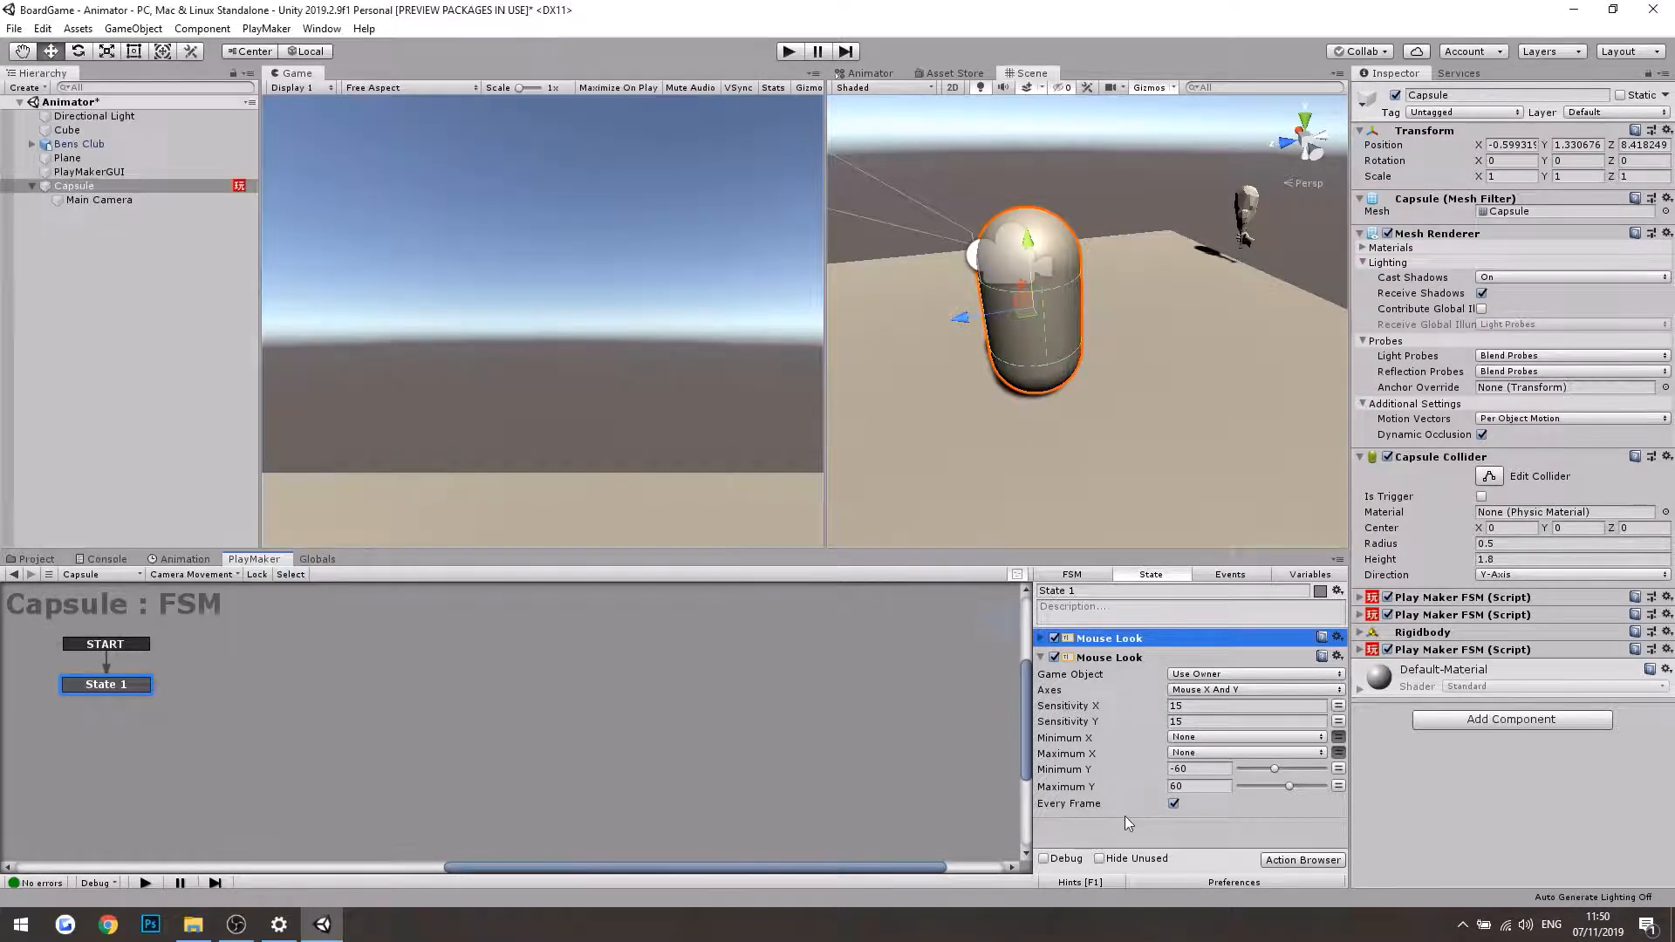
# Step: Set the first Mouse Look action's Axes to Mouse X and both its Sensitivity X and Sensitivity Y to 1
pyautogui.click(1040, 639)
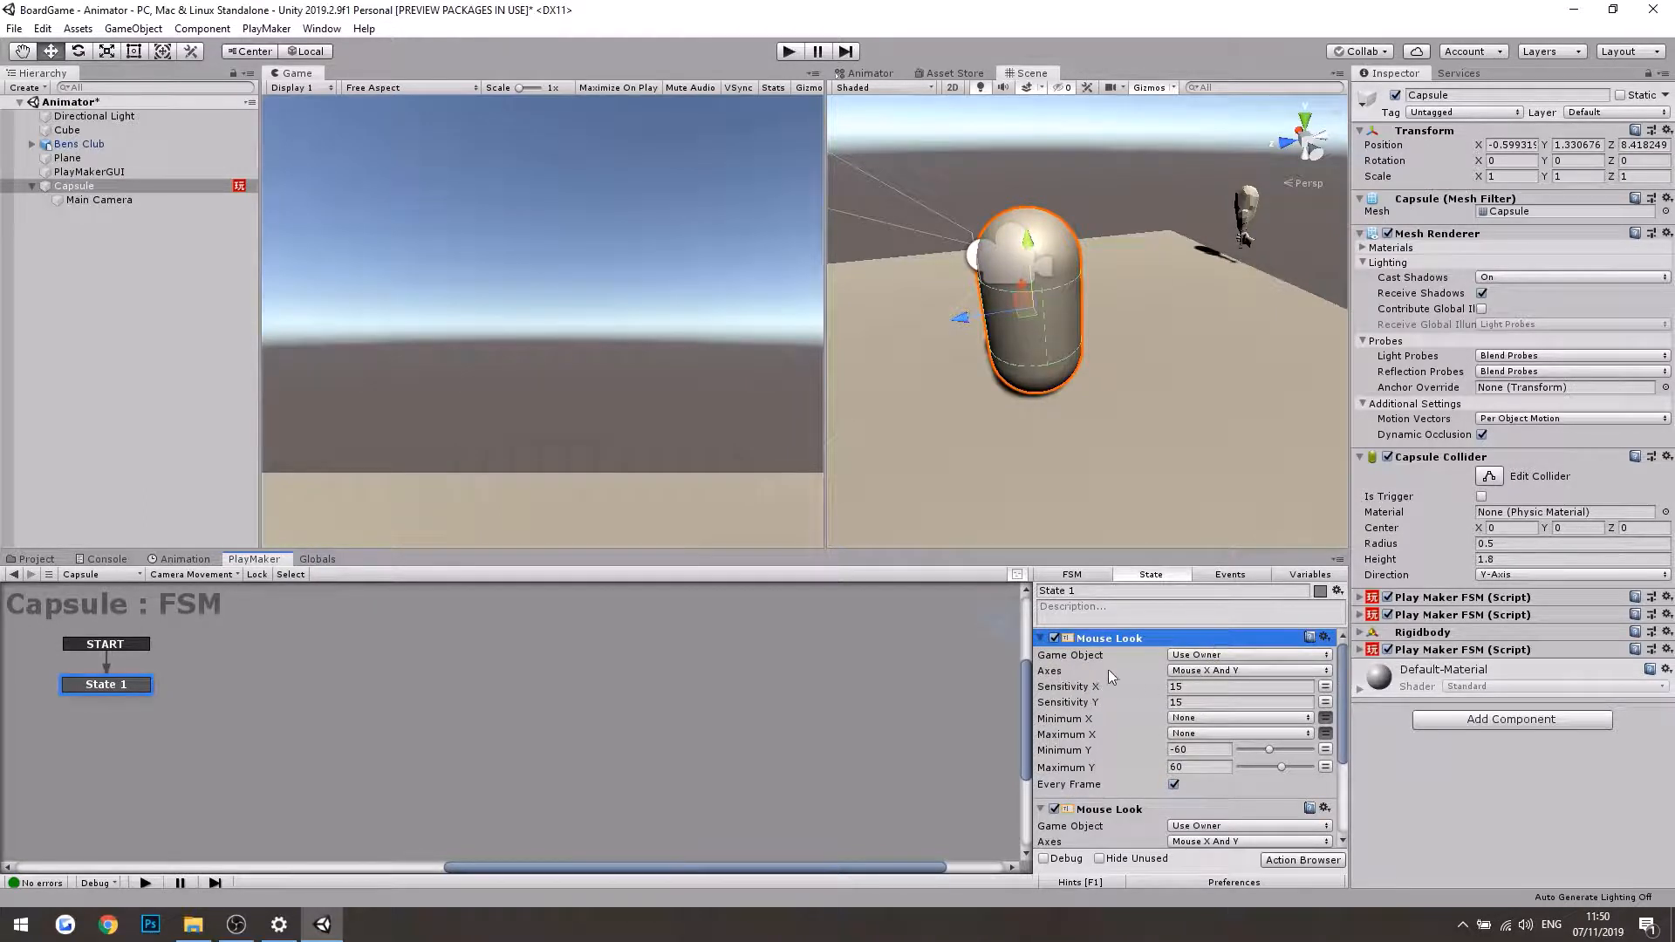
pyautogui.click(1221, 670)
pyautogui.click(1217, 706)
pyautogui.click(1184, 687)
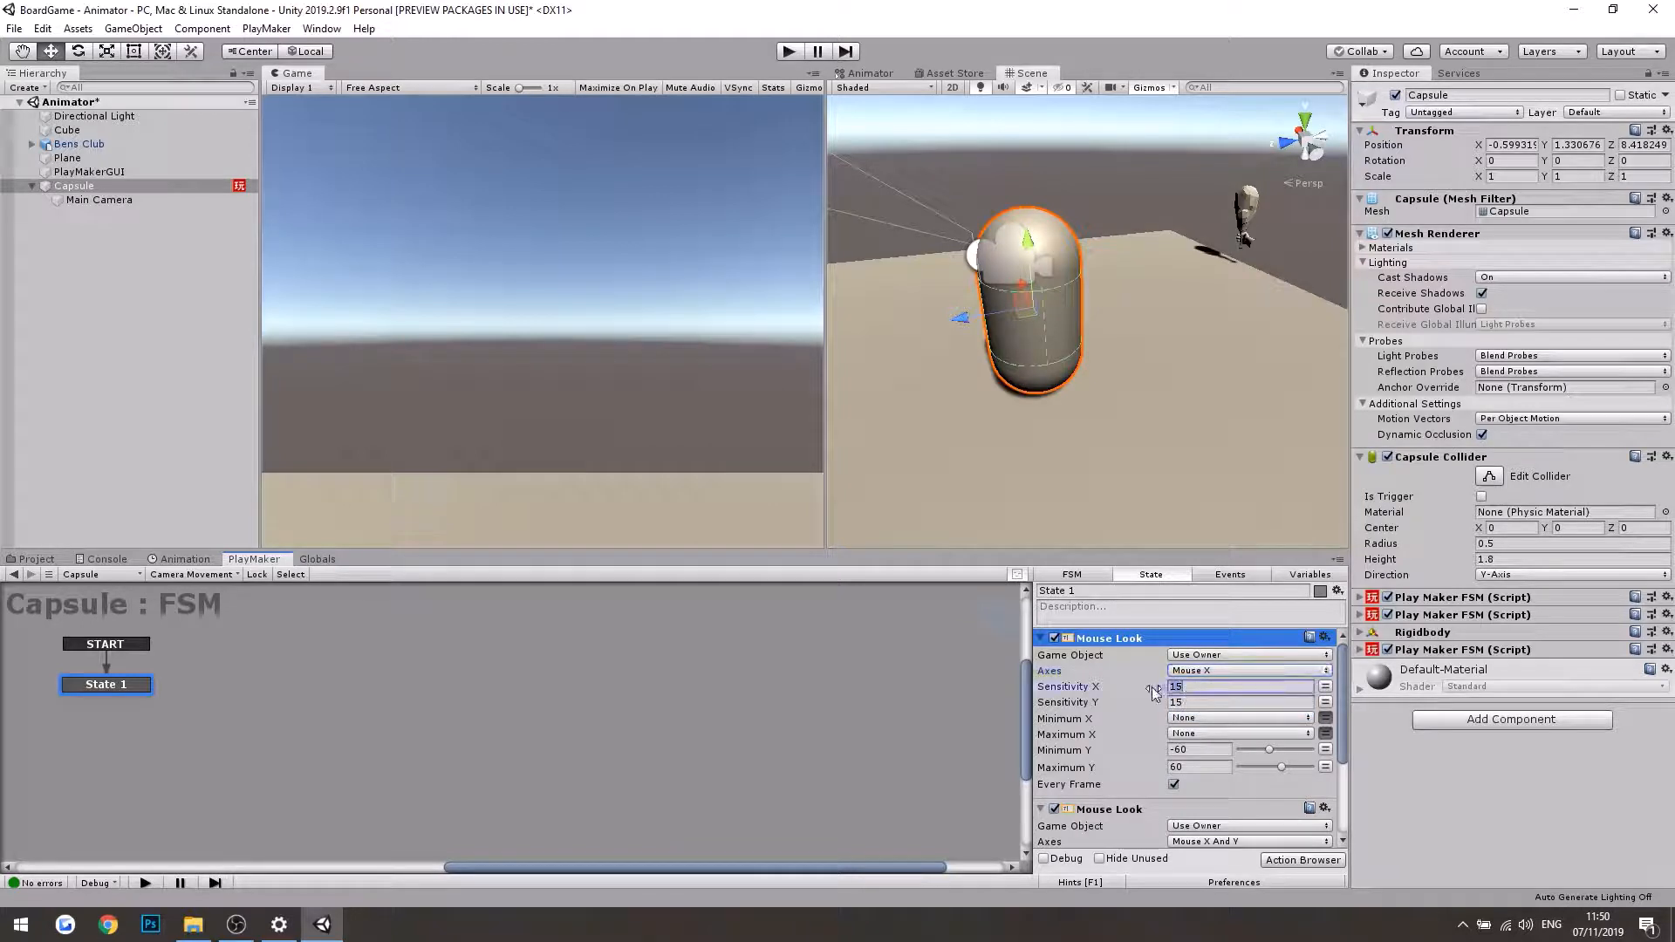
pyautogui.write('1')
pyautogui.press('Tab')
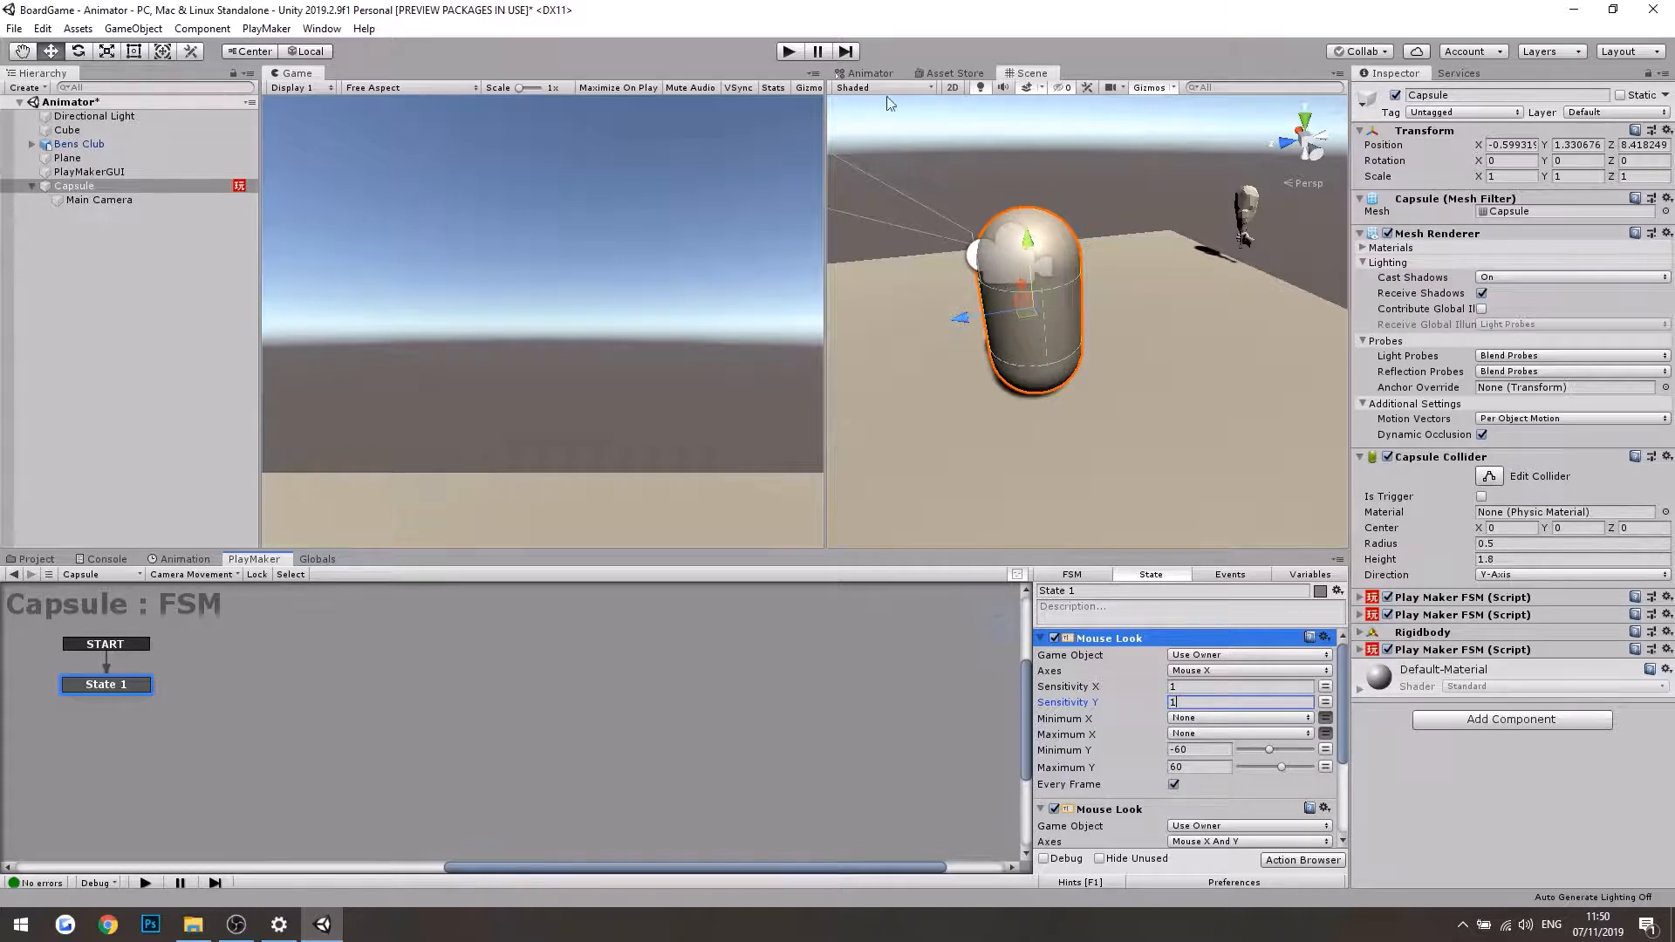
# Step: Set the second Mouse Look action's Axes to Mouse Y and both its Sensitivity X and Sensitivity Y to 1
pyautogui.scroll(-3, 1168, 750)
pyautogui.click(1230, 700)
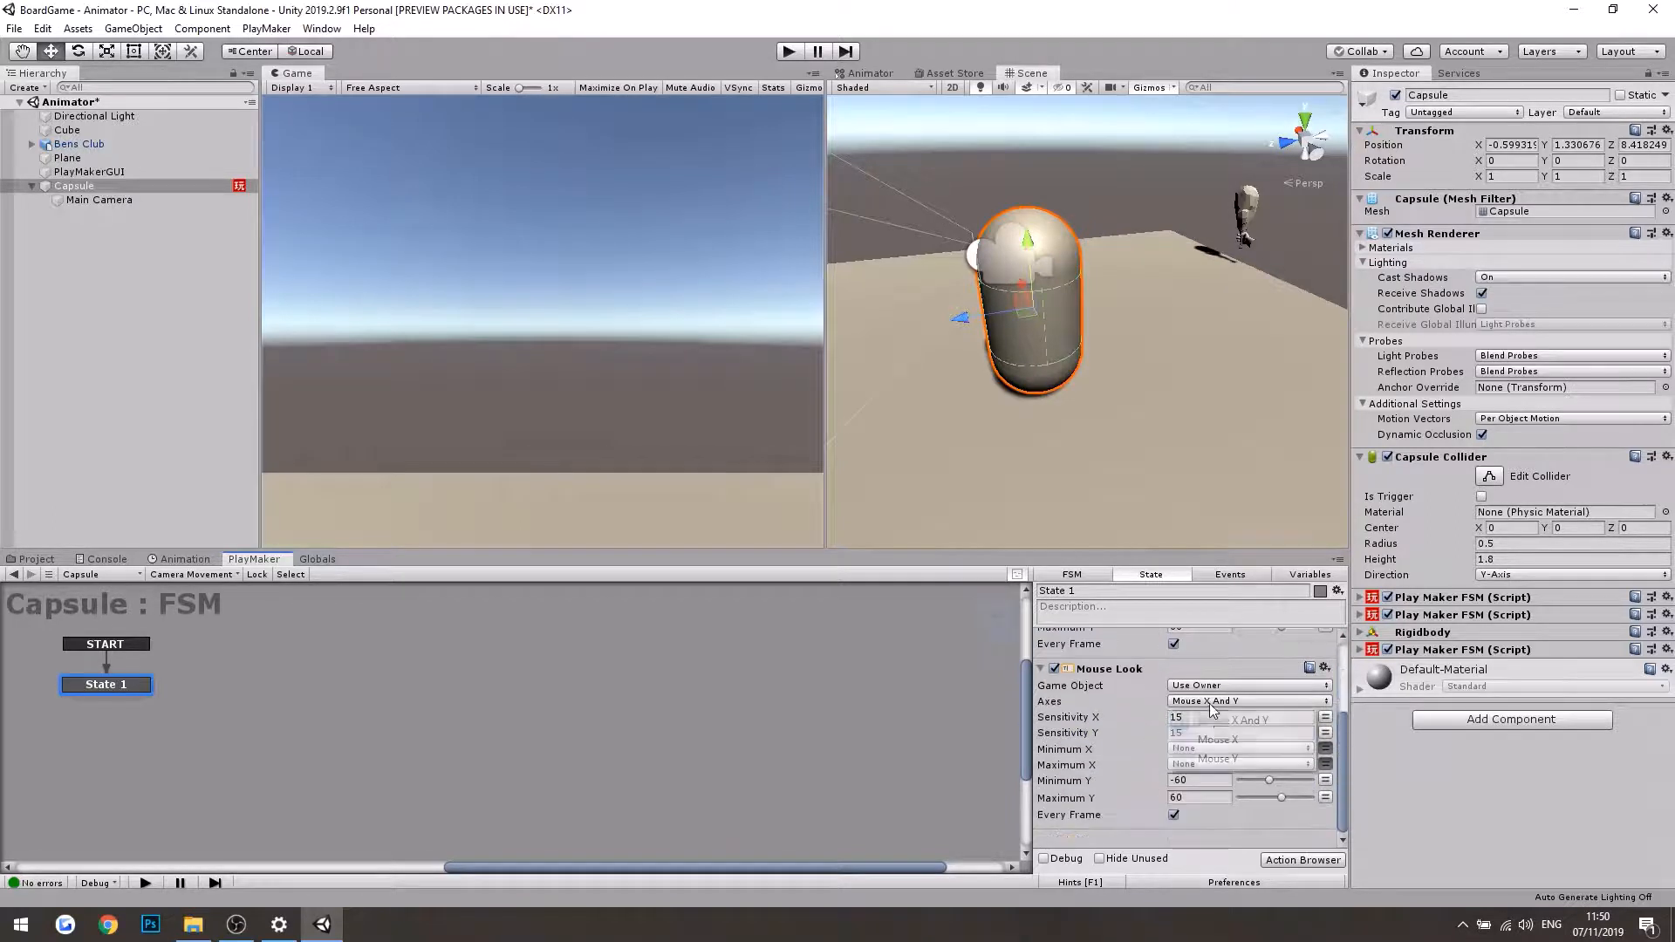
pyautogui.click(1229, 758)
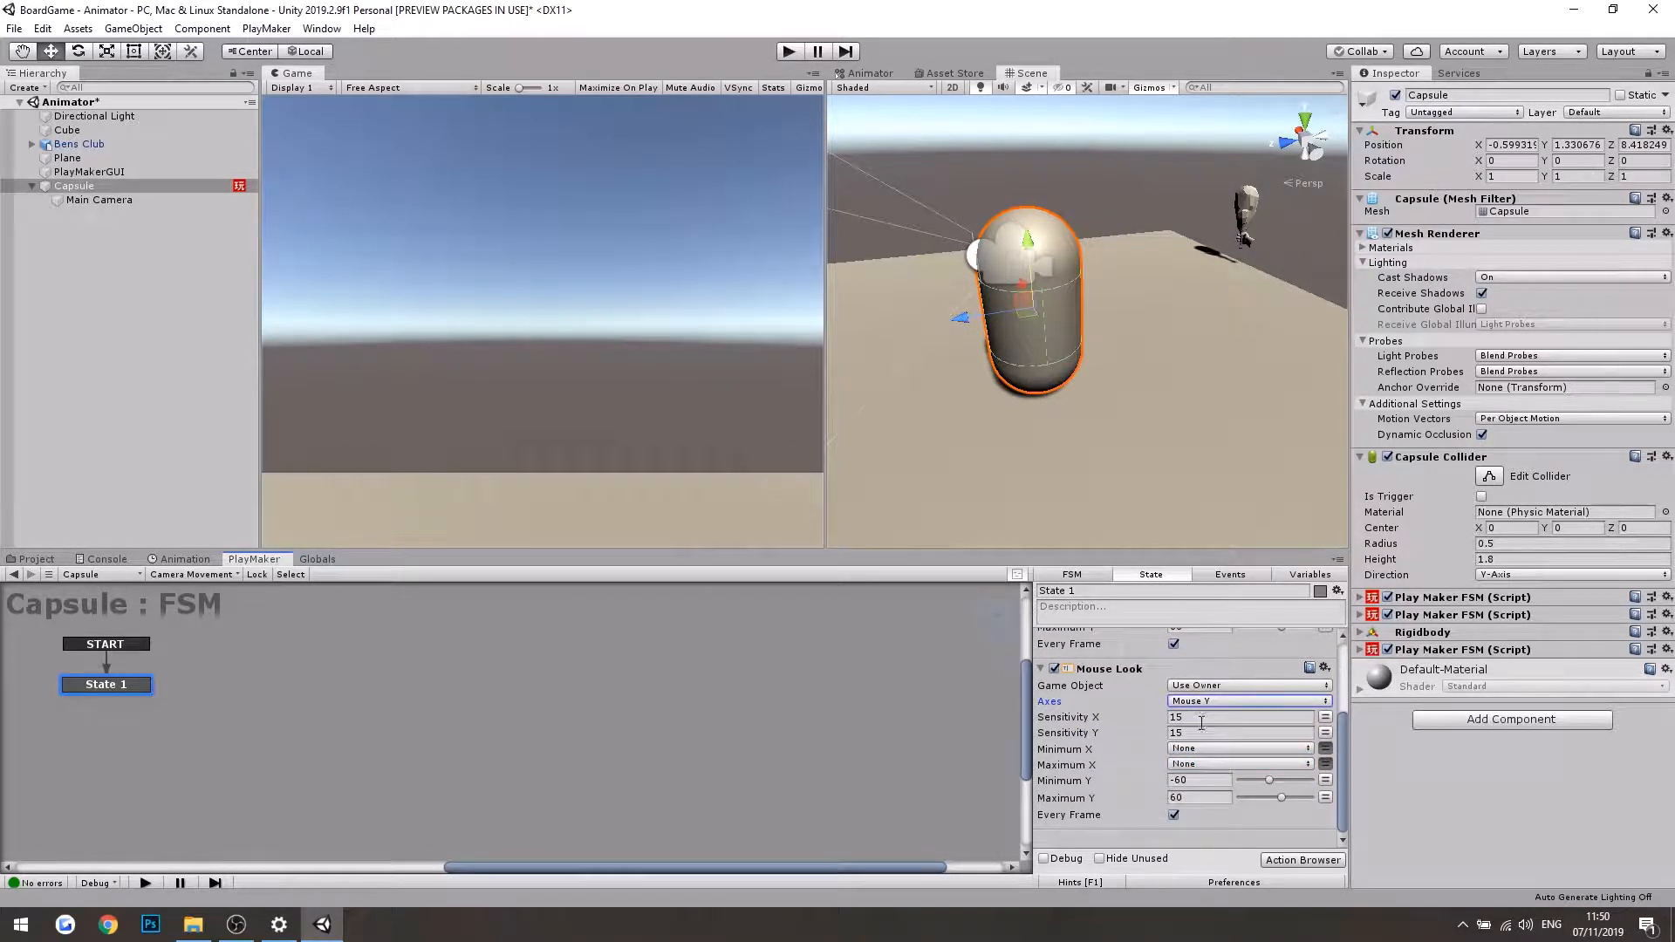
pyautogui.click(1182, 716)
pyautogui.write('1')
pyautogui.press('Tab')
pyautogui.write('1')
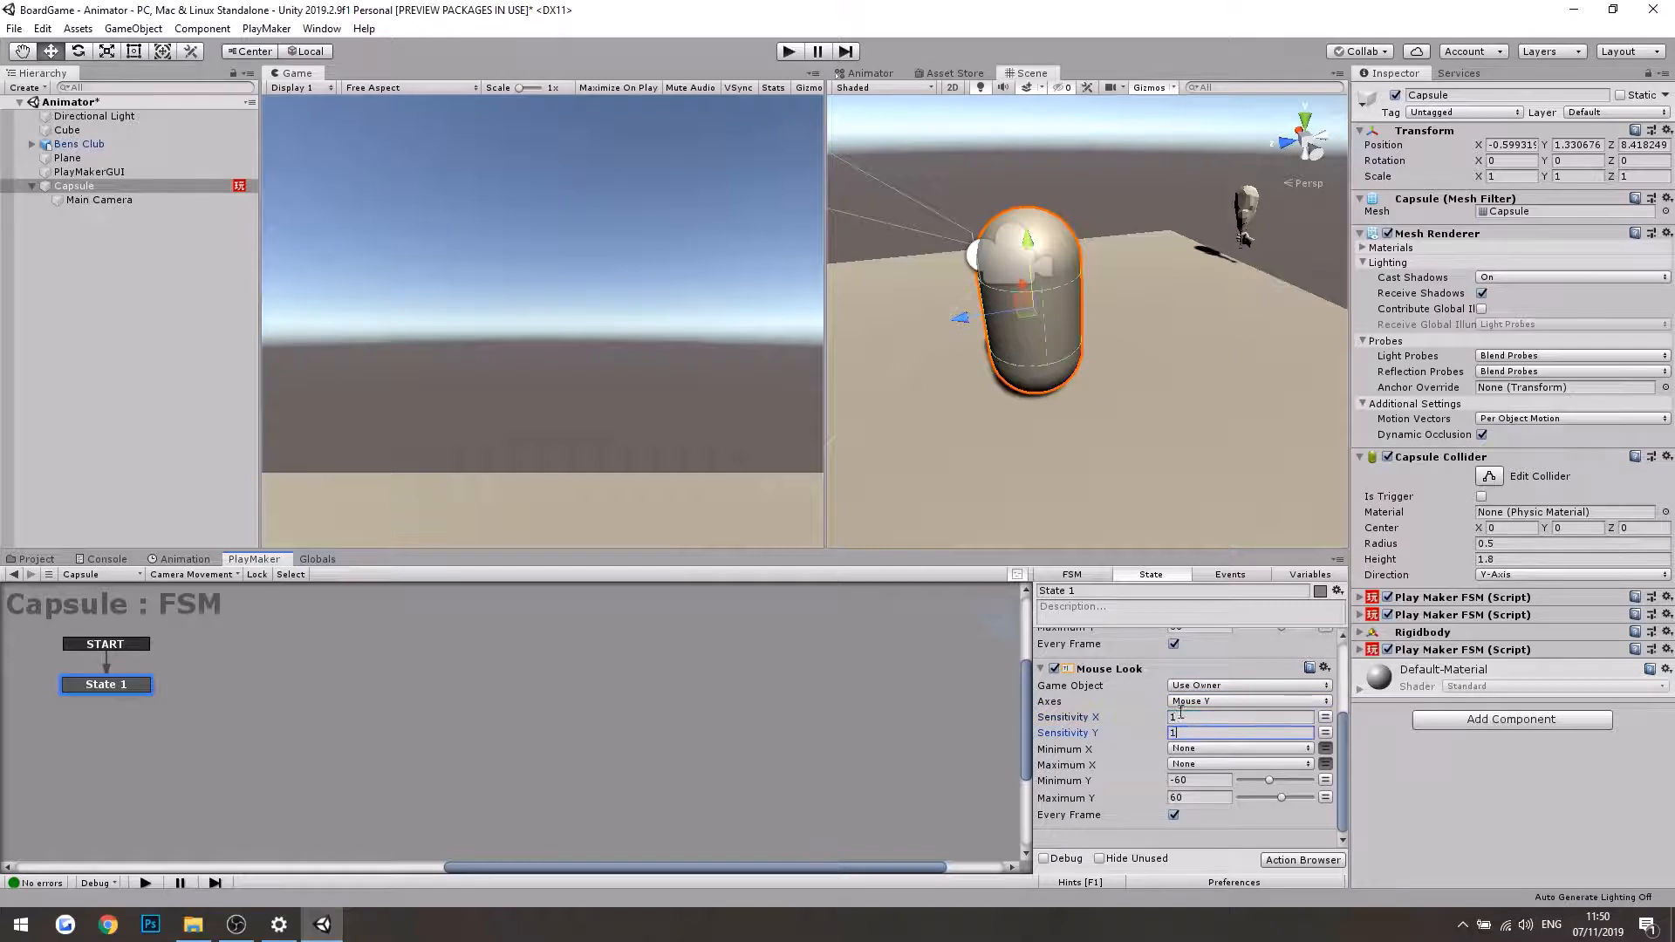
# Step: Make the second Mouse Look action act on a specified game object, Main Camera, and collapse both Mouse Look actions
pyautogui.click(1207, 688)
pyautogui.click(1214, 718)
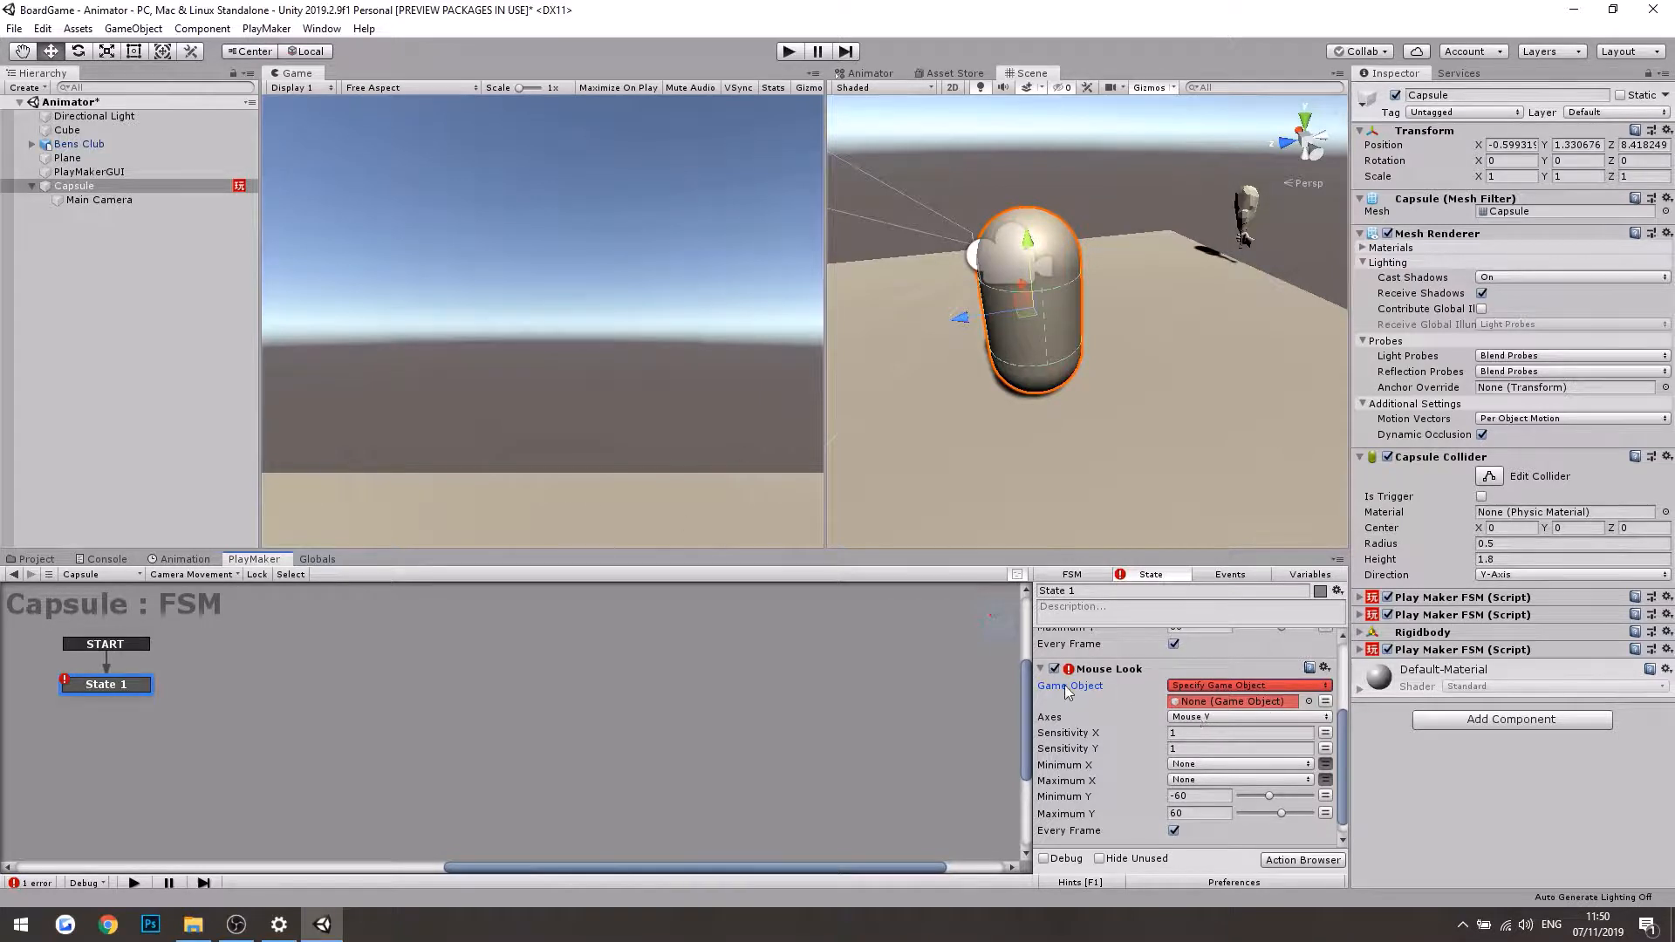
pyautogui.scroll(1, 1201, 721)
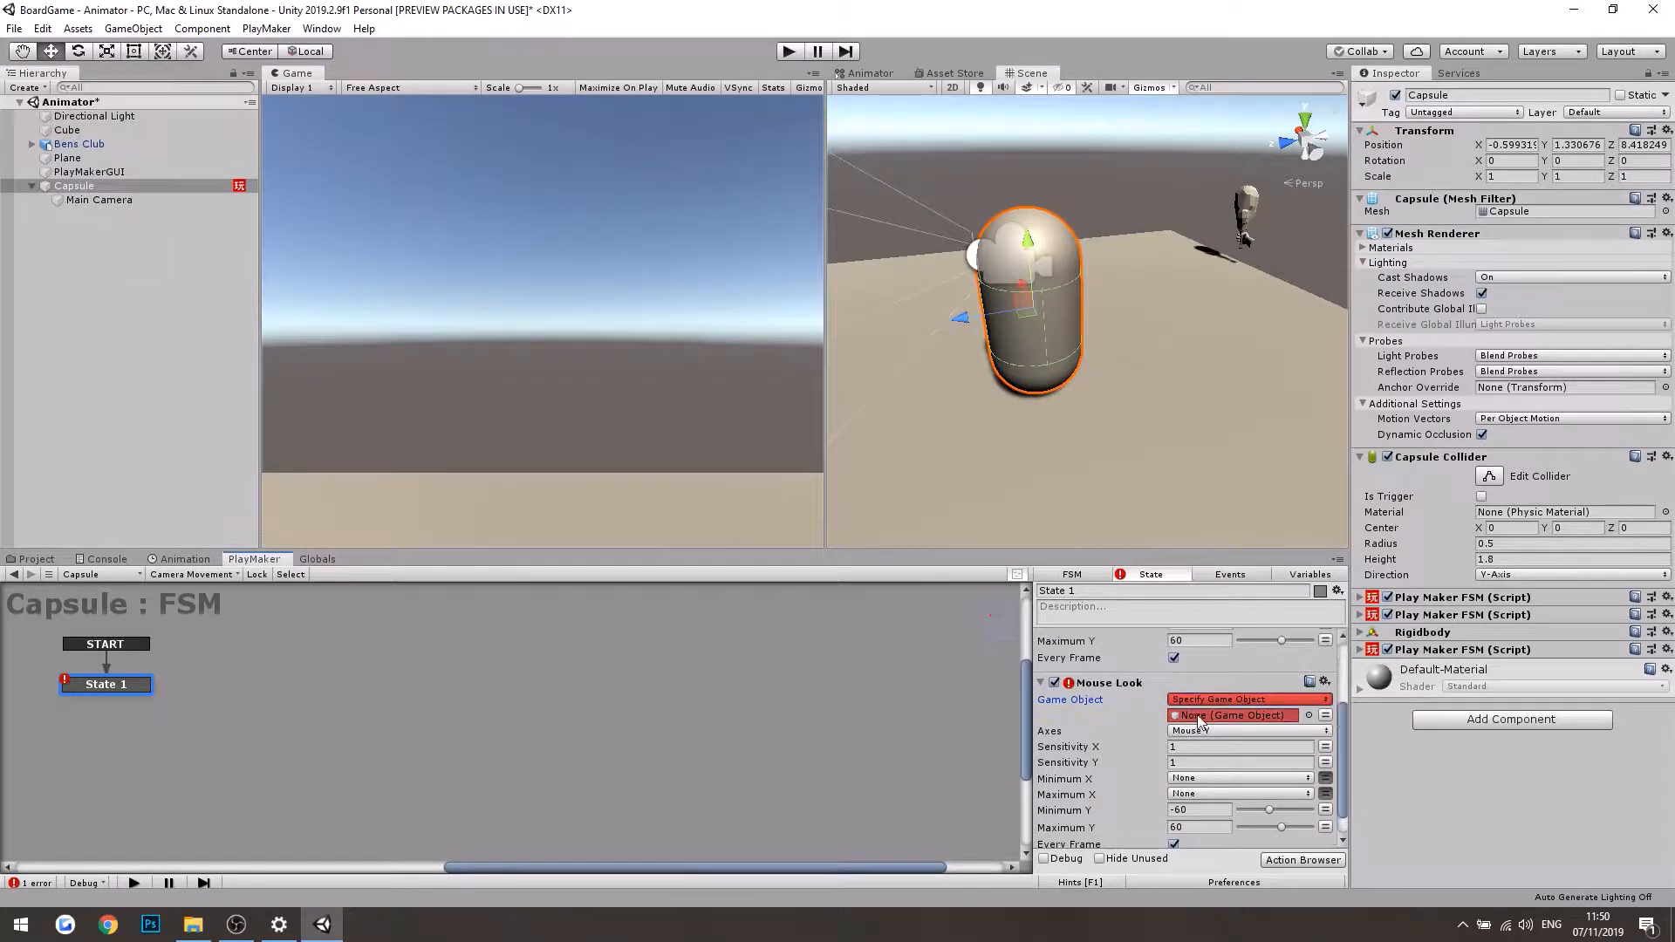
pyautogui.moveTo(1199, 717); pyautogui.dragTo(1208, 717)
pyautogui.scroll(3, 1128, 714)
pyautogui.scroll(-3, 1087, 713)
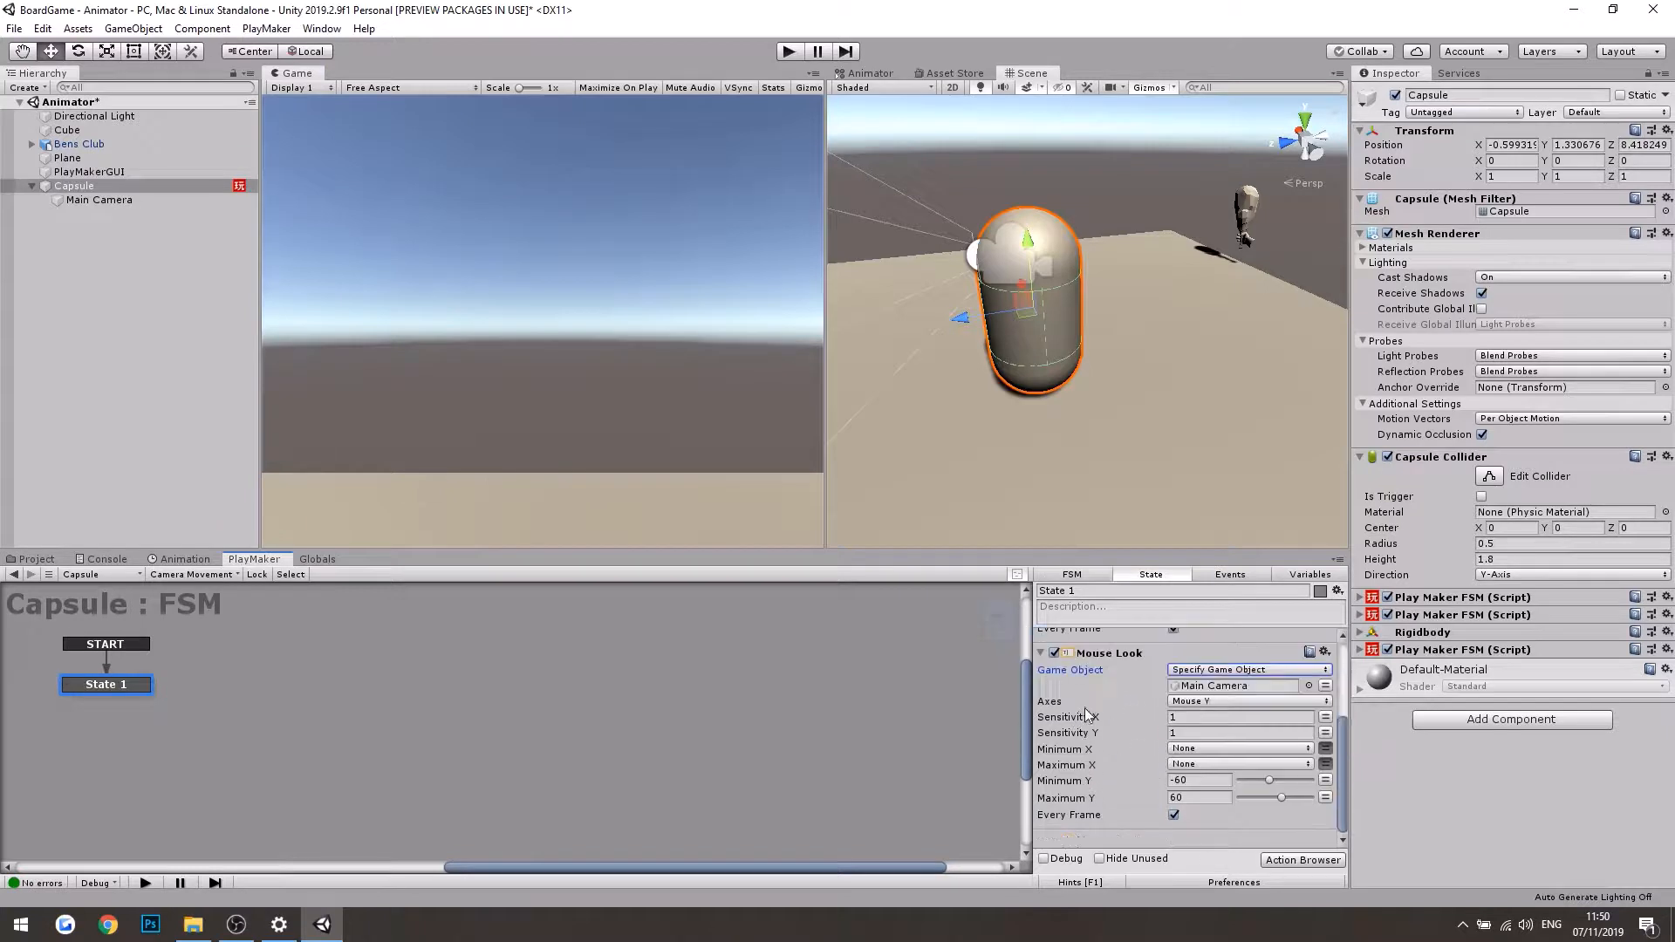
pyautogui.scroll(3, 1085, 708)
pyautogui.click(1041, 640)
pyautogui.click(1041, 658)
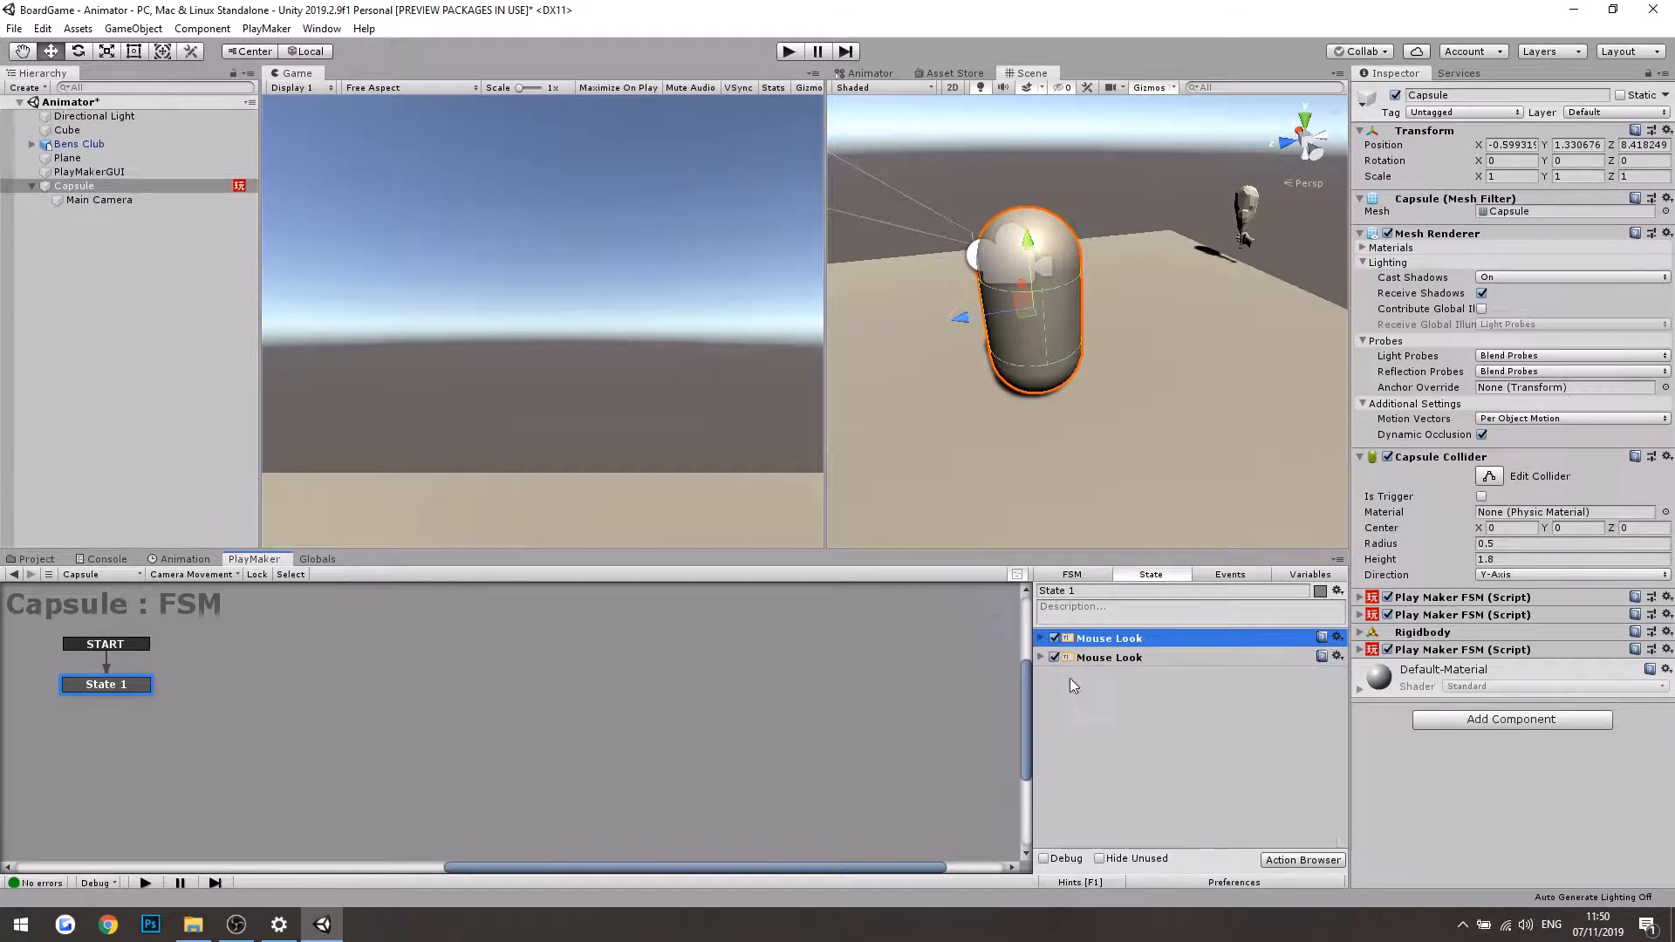
# Step: Add a Set Mouse Cursor action above the Mouse Look actions in State 1 and enable its Lock Cursor option
pyautogui.click(1293, 860)
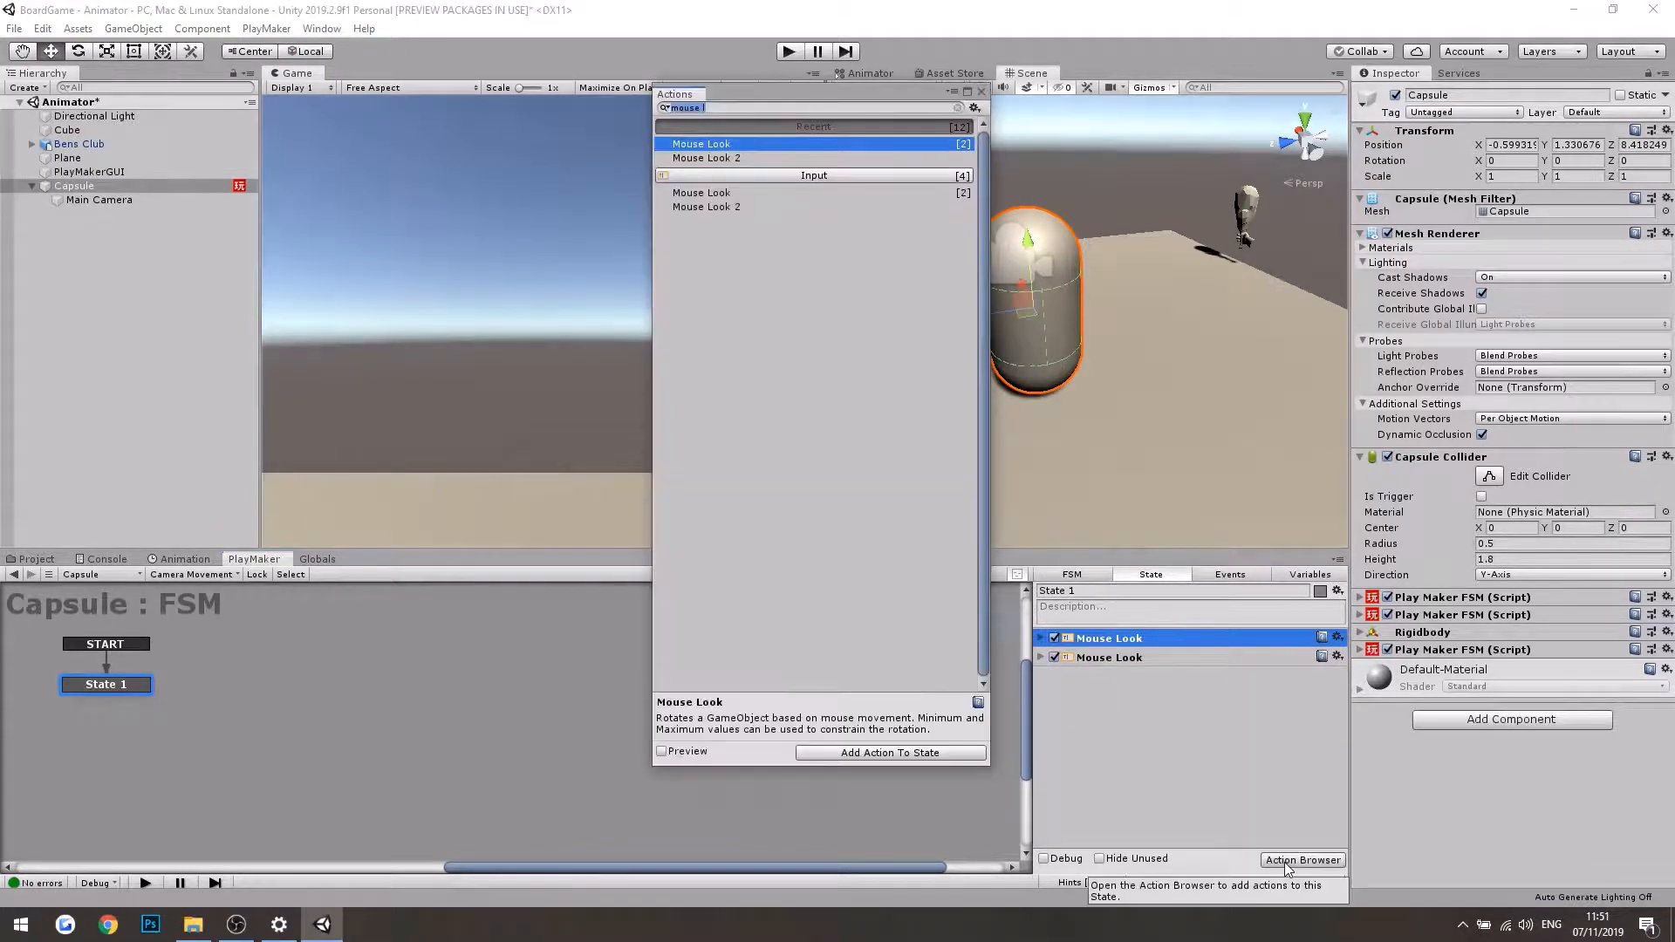
pyautogui.write('cur')
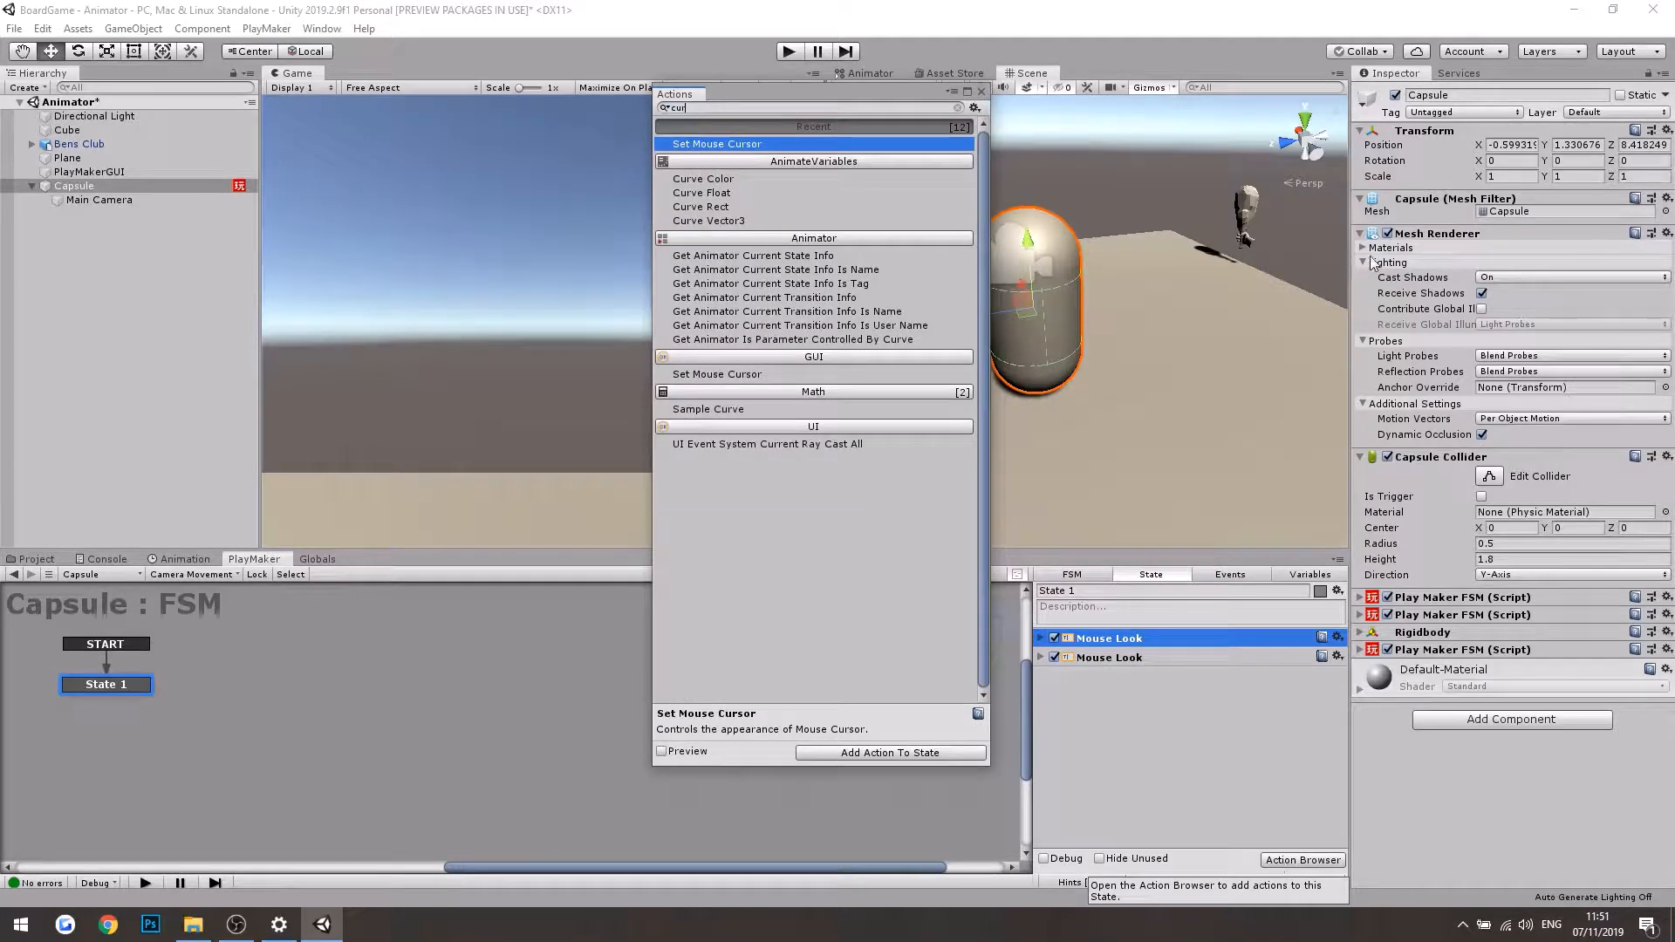
pyautogui.doubleClick(713, 145)
pyautogui.click(981, 92)
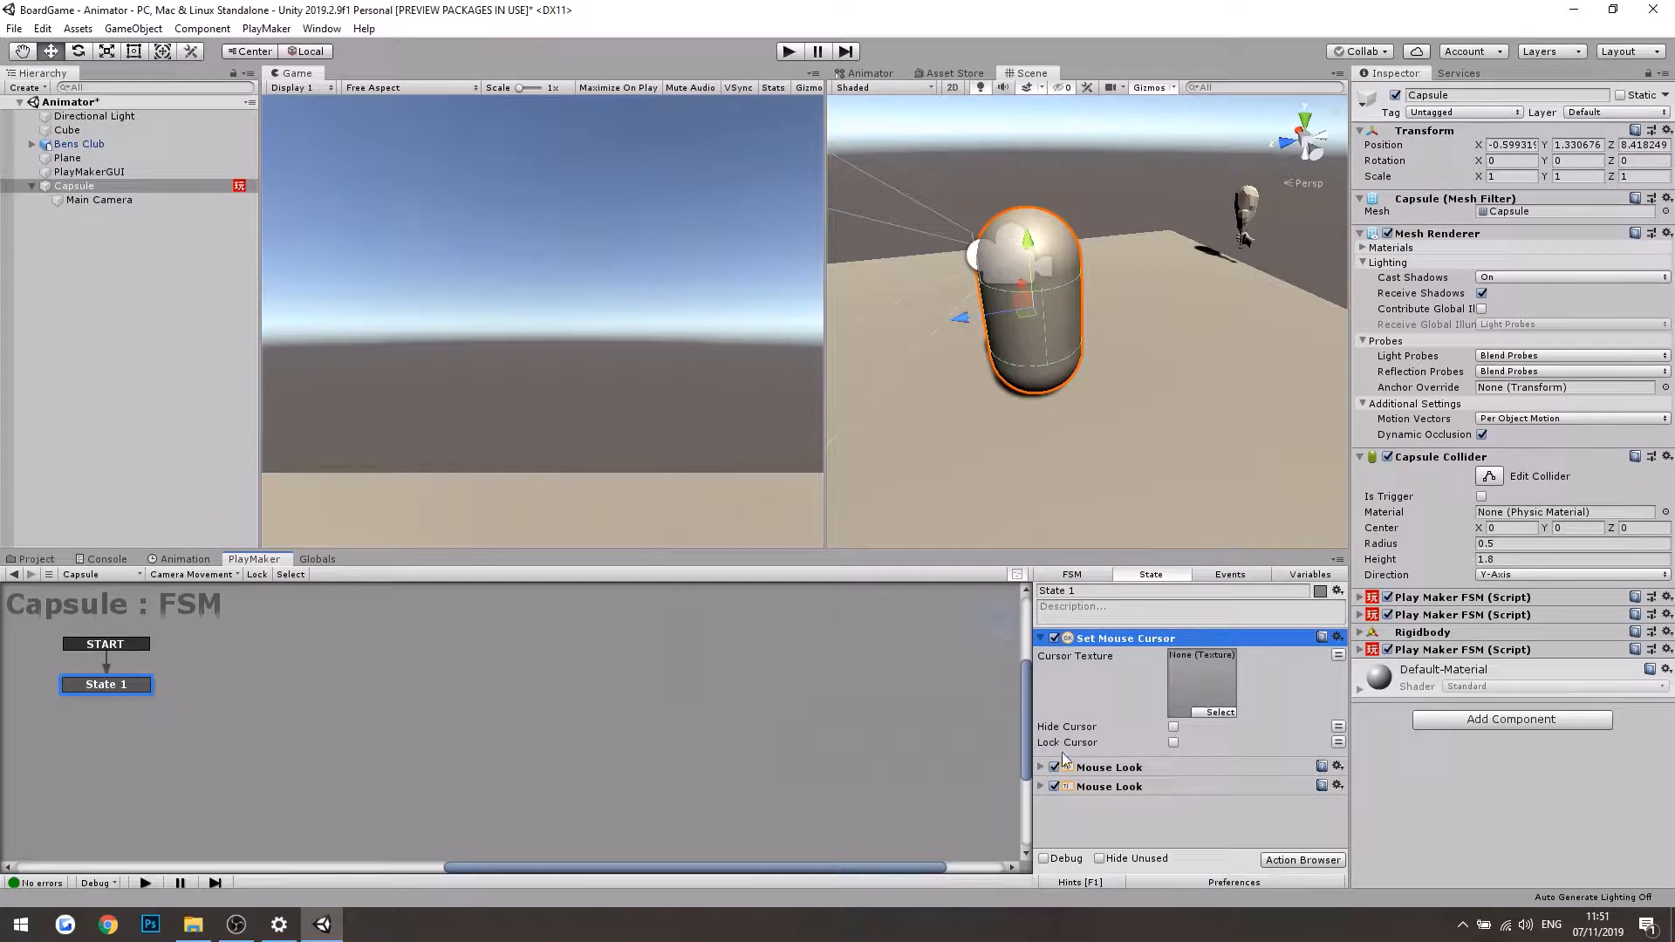
pyautogui.click(1173, 727)
# Step: Play the scene and walk the capsule around while turning the view to test mouse look together with movement
pyautogui.hotkey('ctrl', 'p')
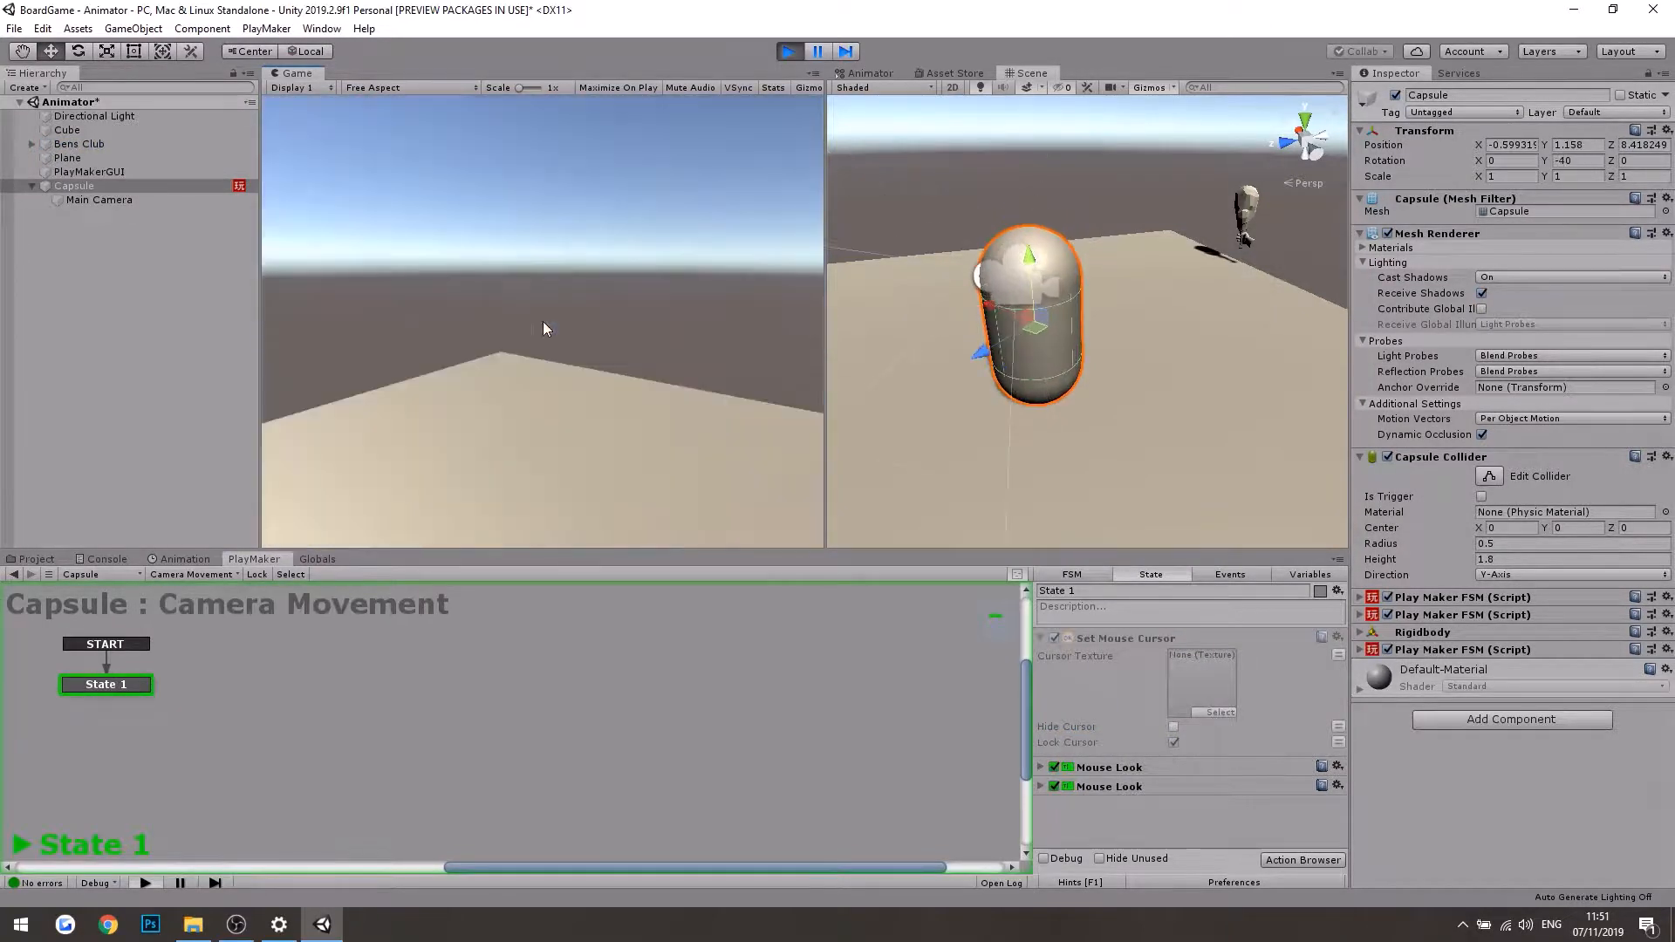
pyautogui.press('a')
pyautogui.press('w')
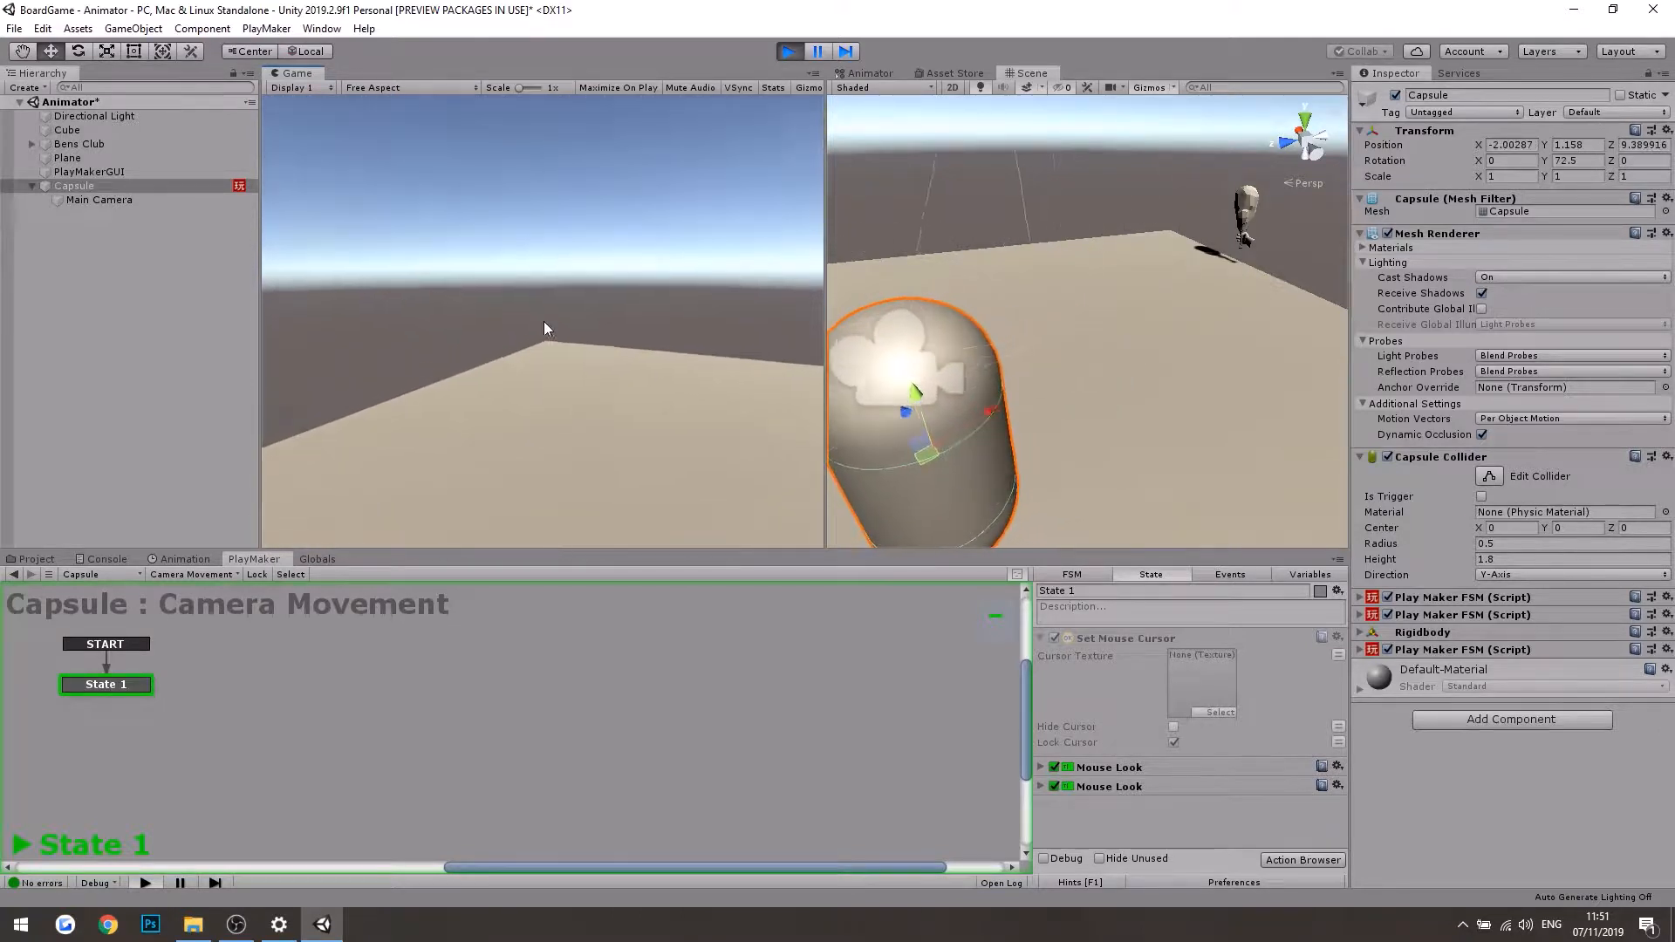
pyautogui.press('w')
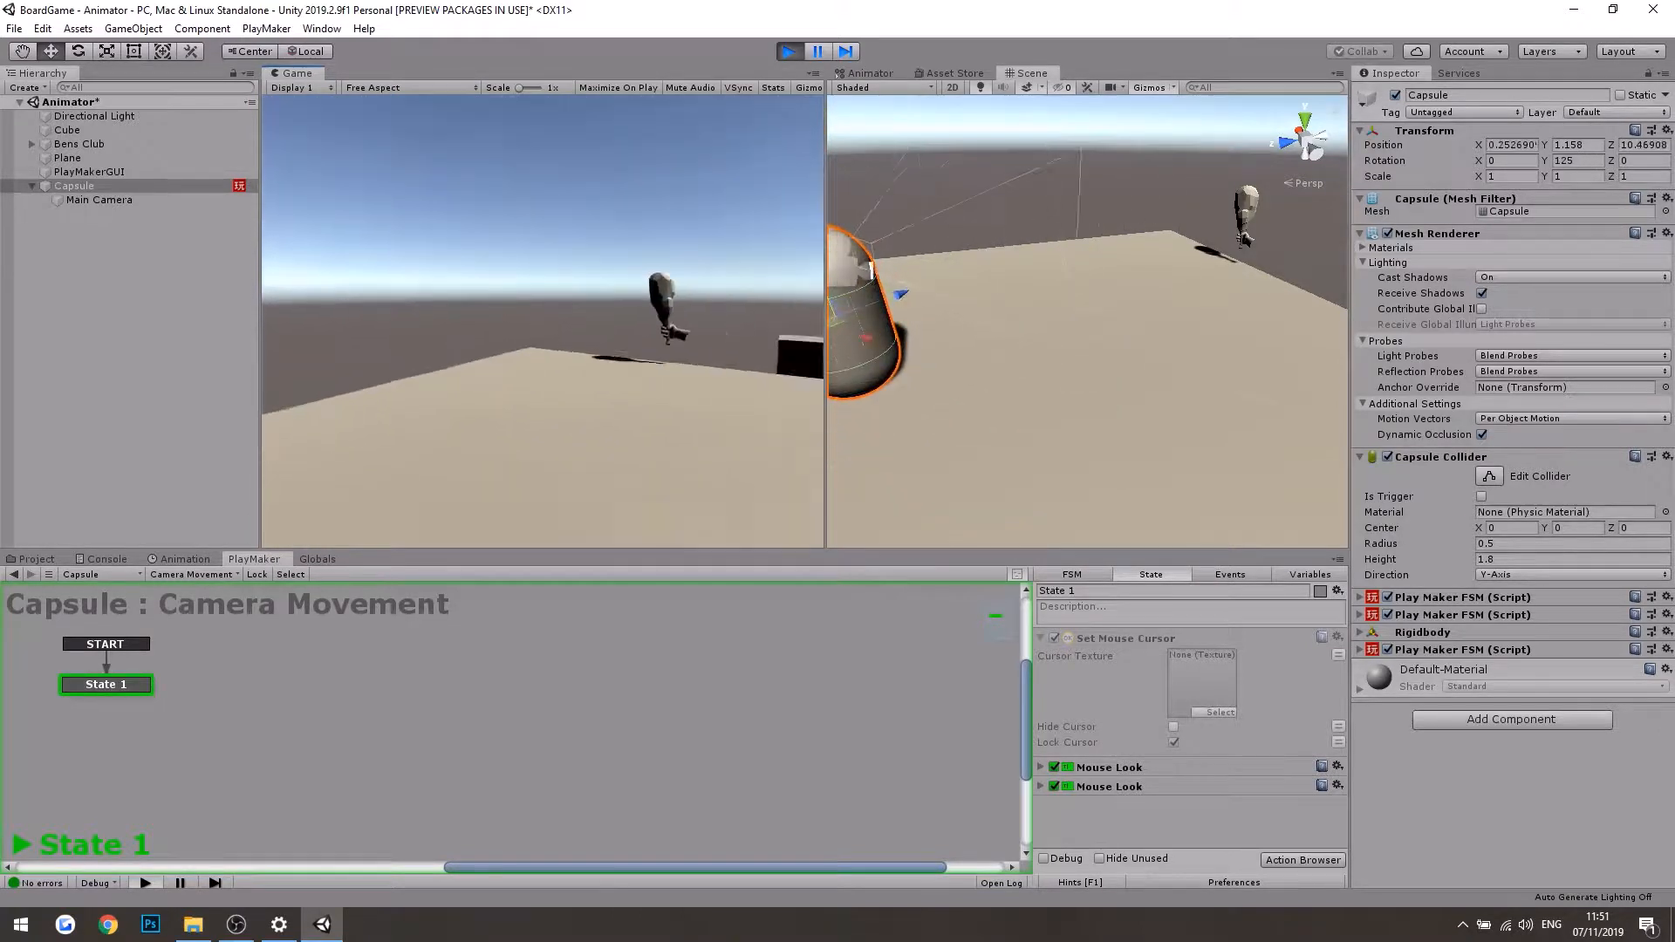
pyautogui.press('w')
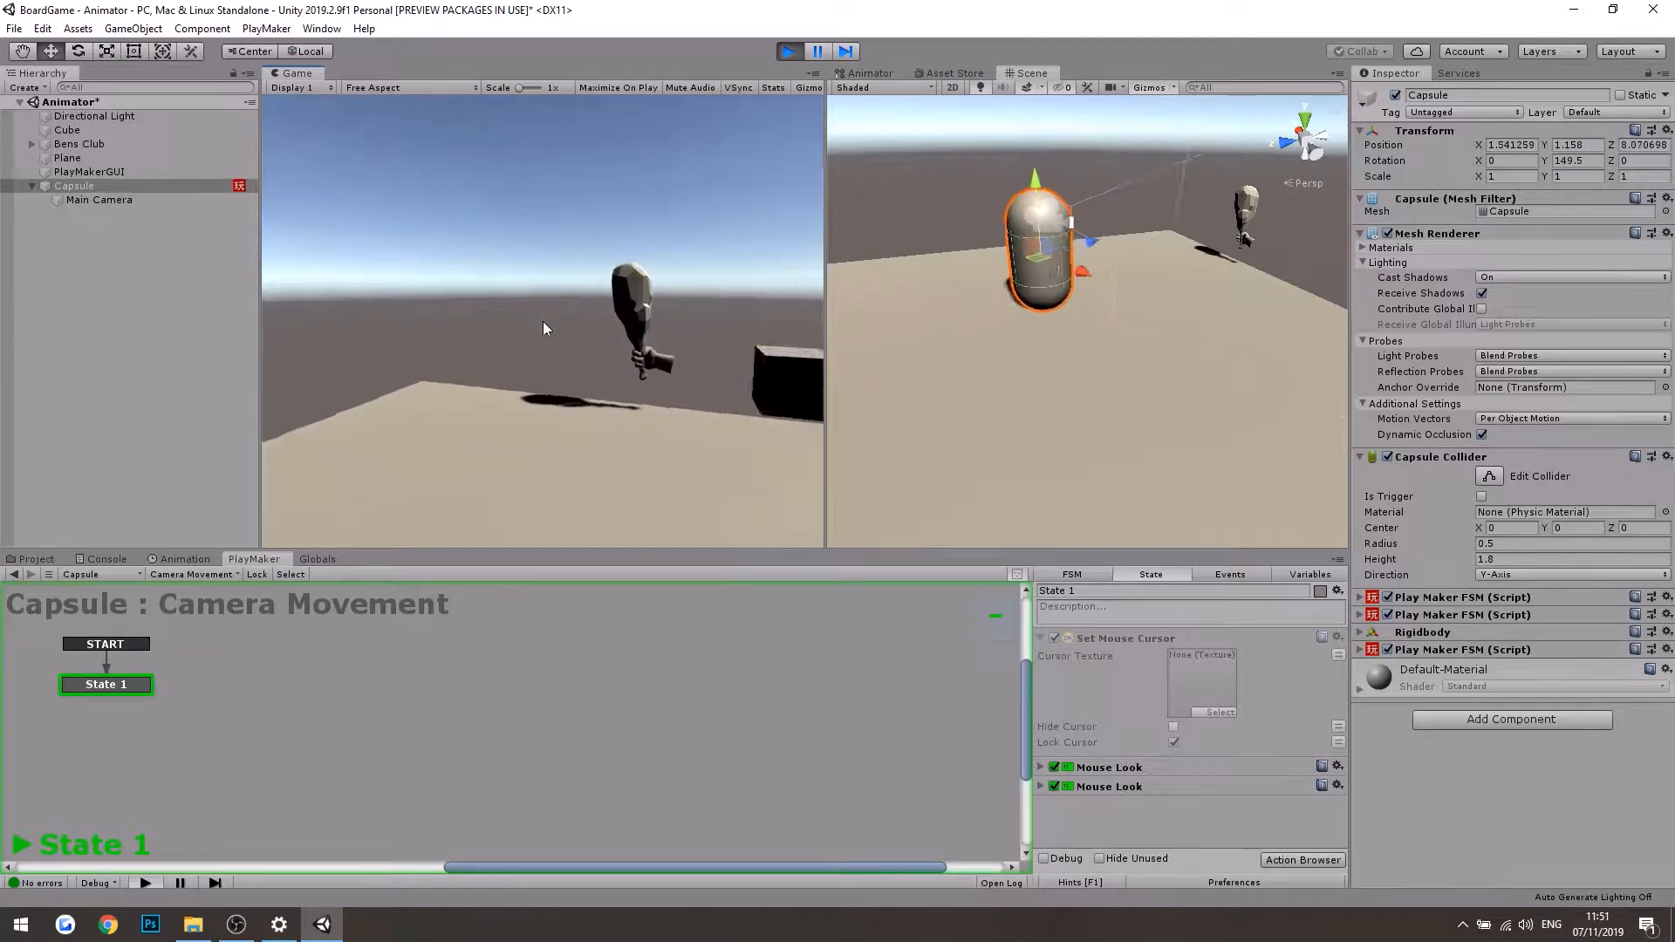
pyautogui.press('w')
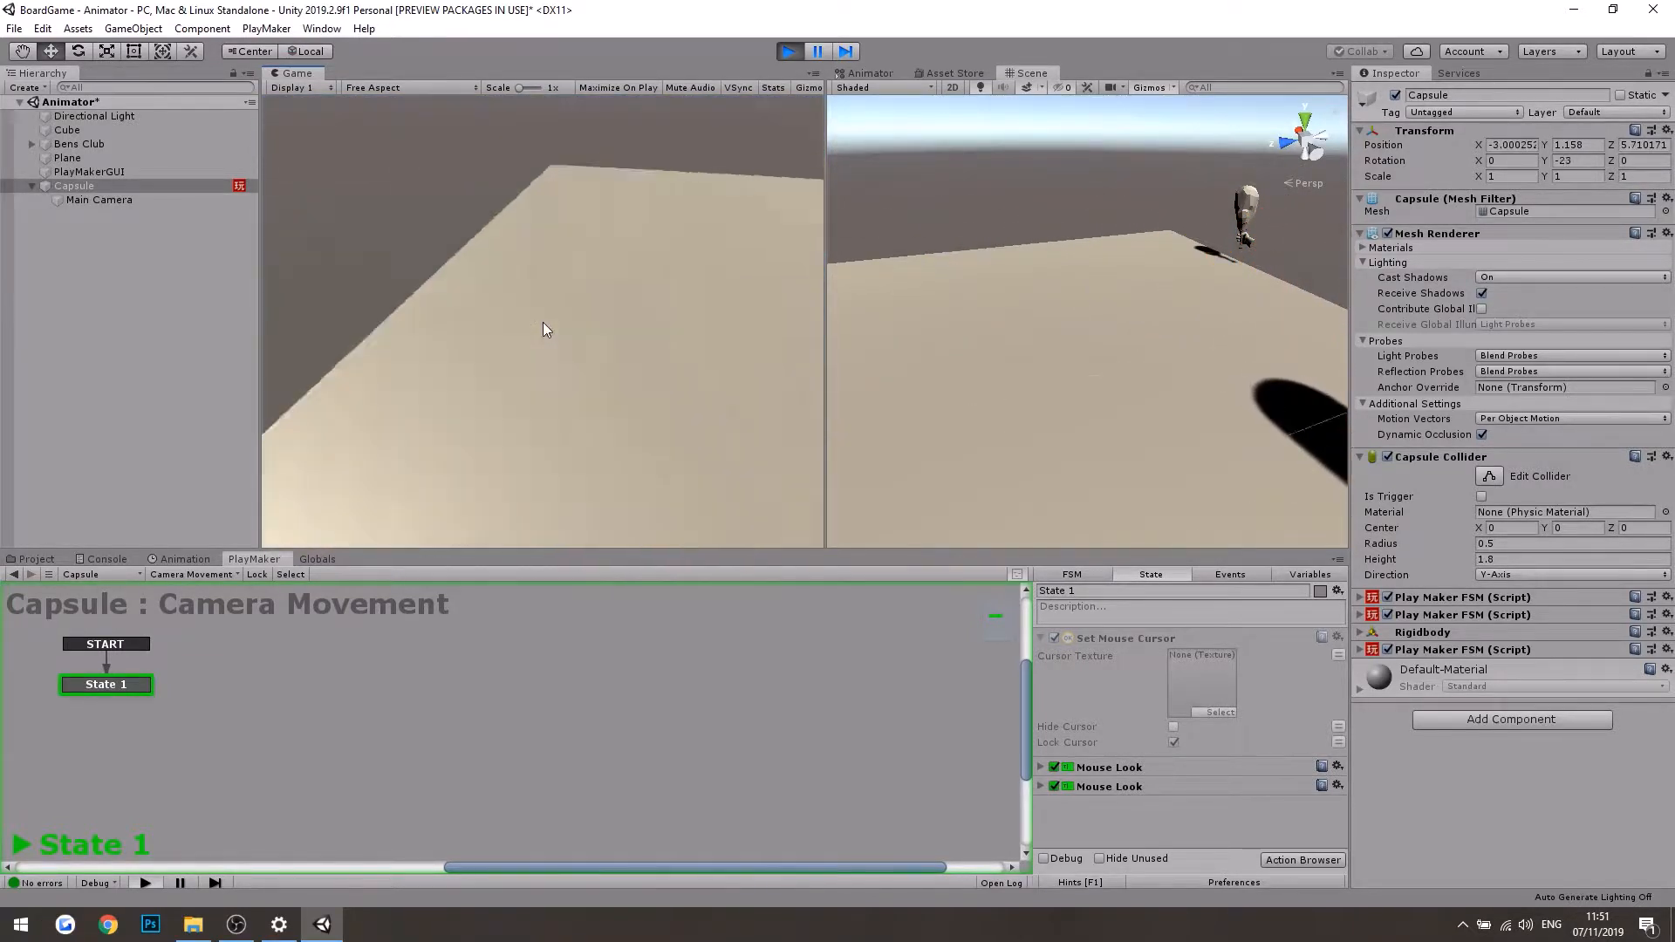
pyautogui.press('w')
pyautogui.press('w')
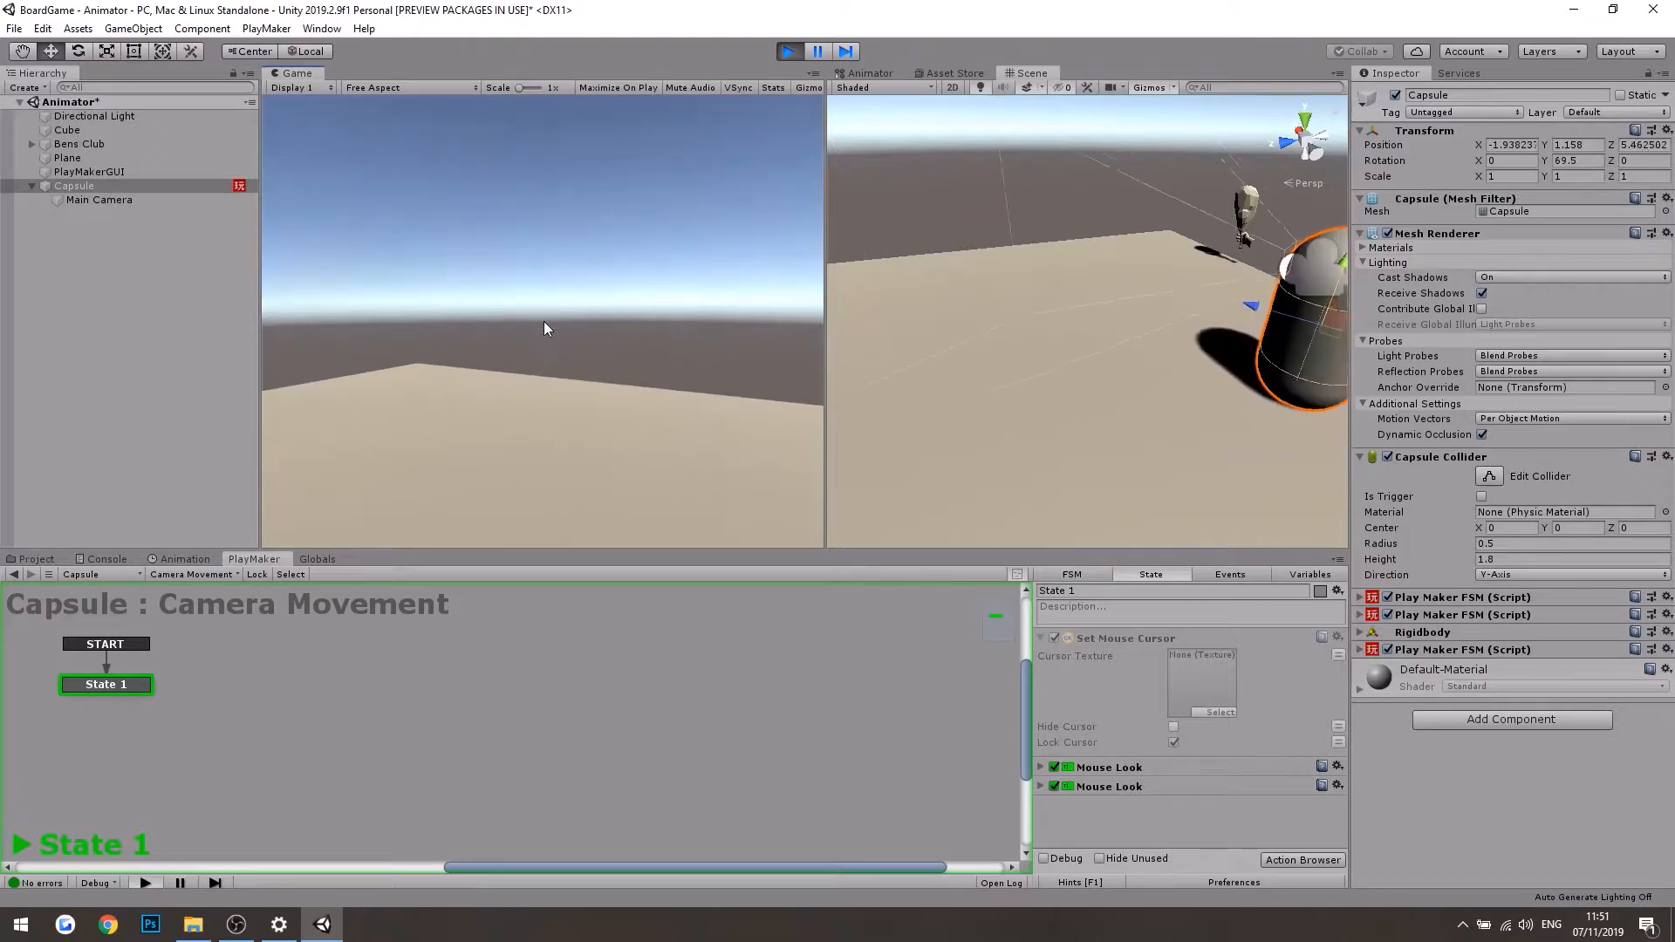